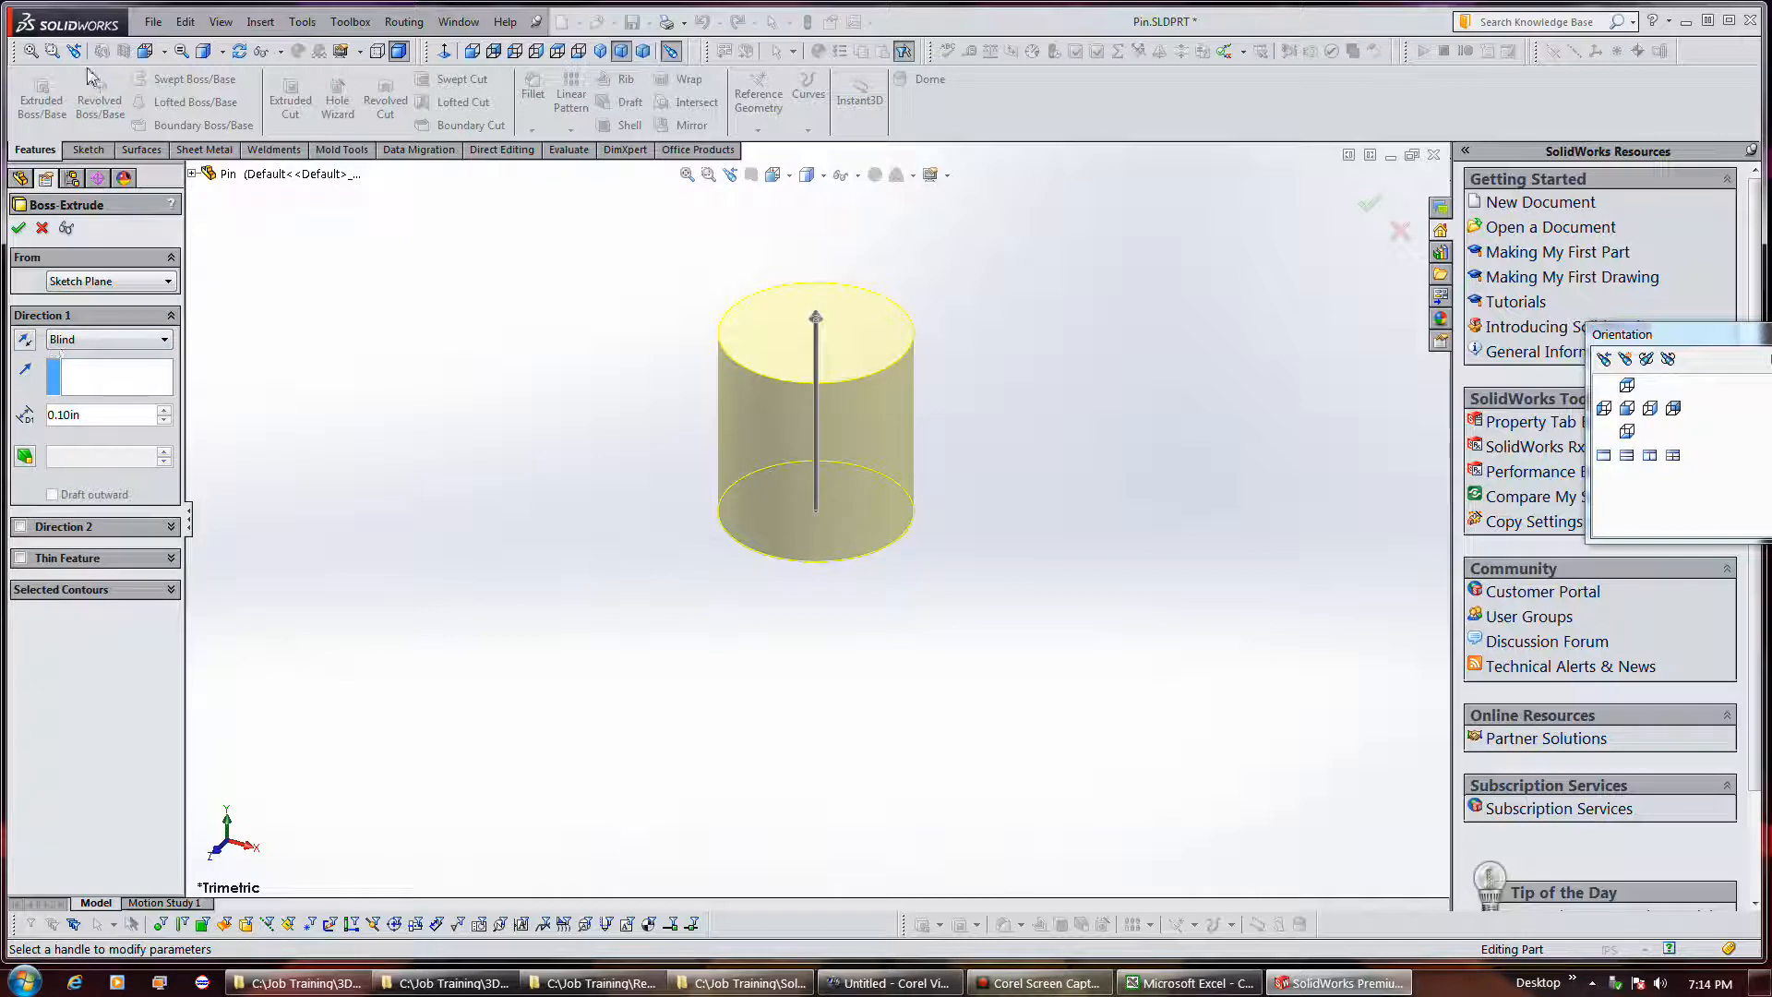
Try the extrusion in the reversed direction and with the Mid Plane end condition, and restore Blind.
{"action": "left_click", "coordinate": [25, 341]}
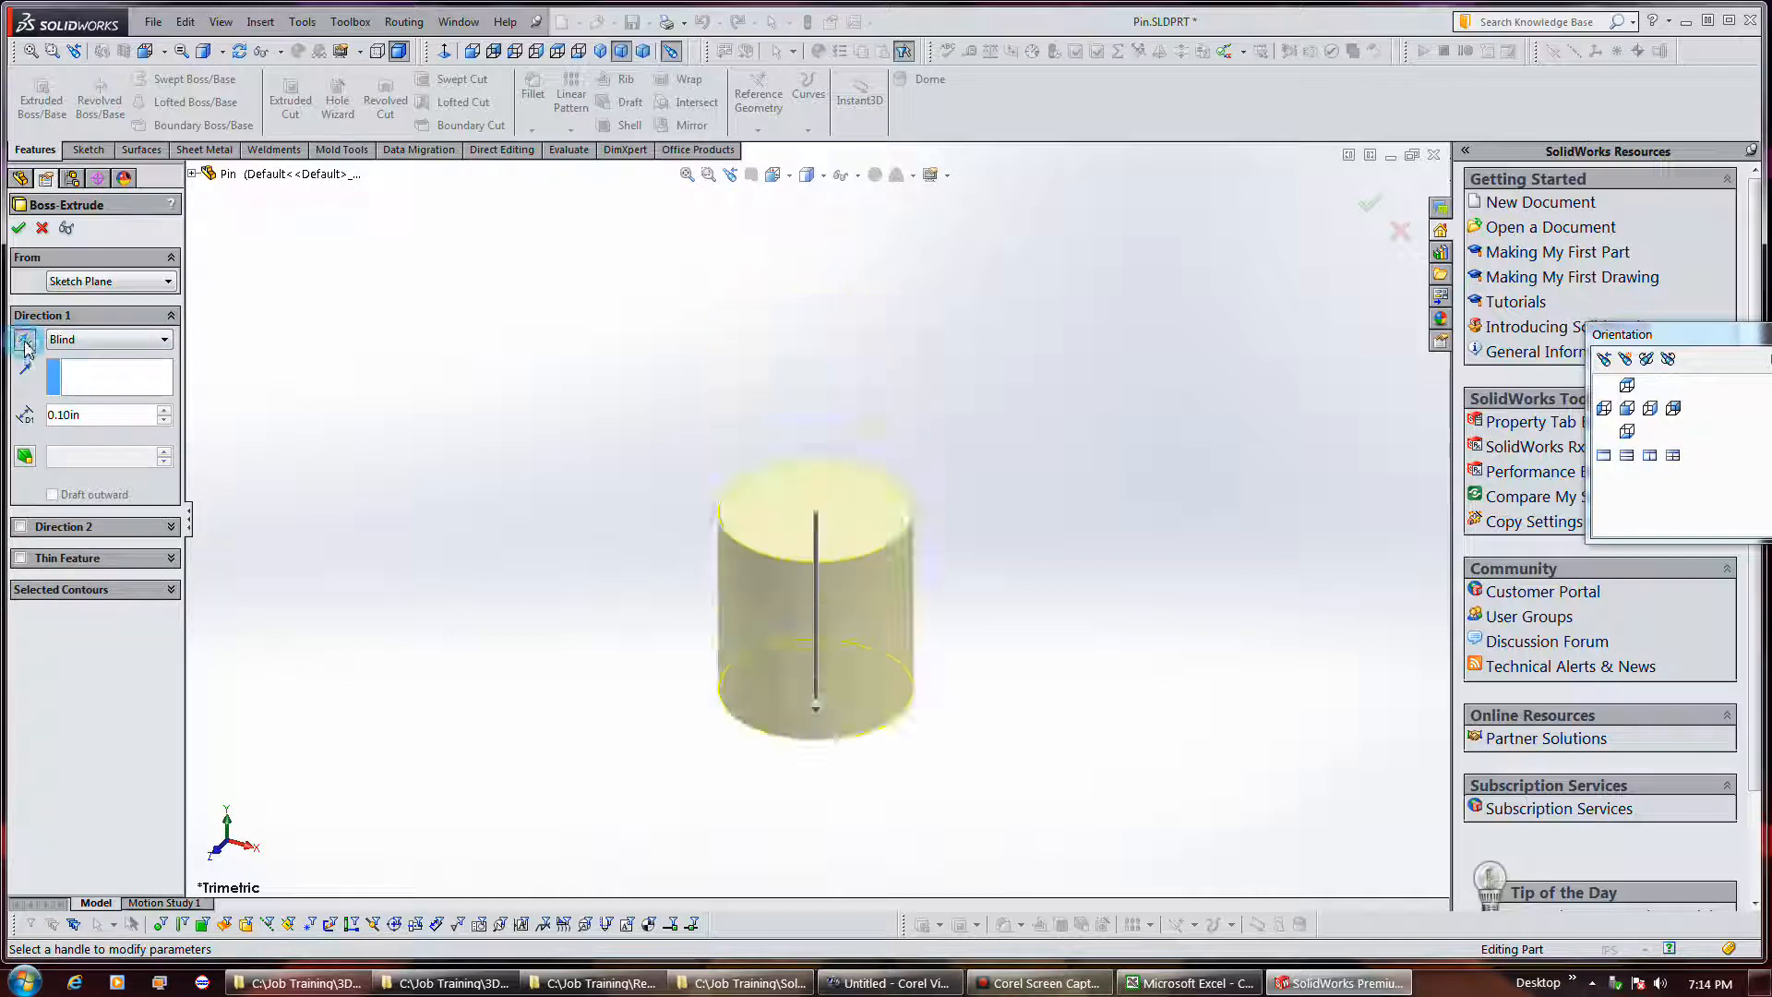
{"action": "left_click", "coordinate": [25, 341]}
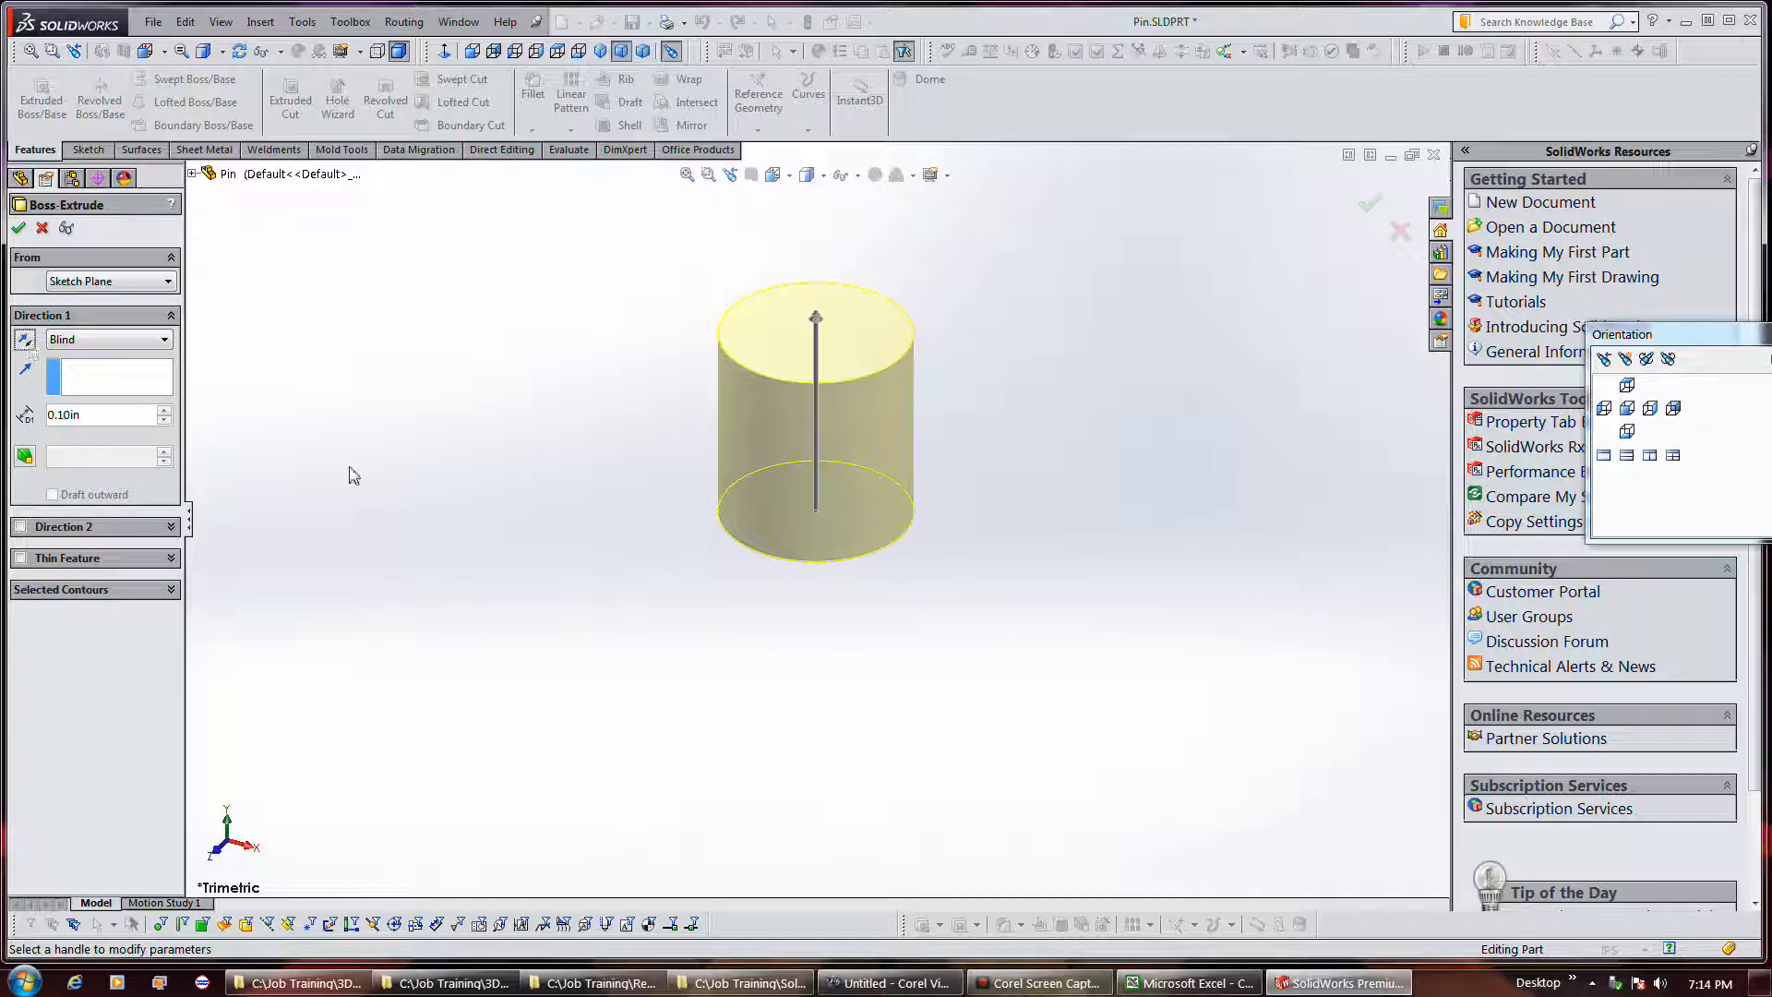
{"action": "left_click", "coordinate": [166, 340]}
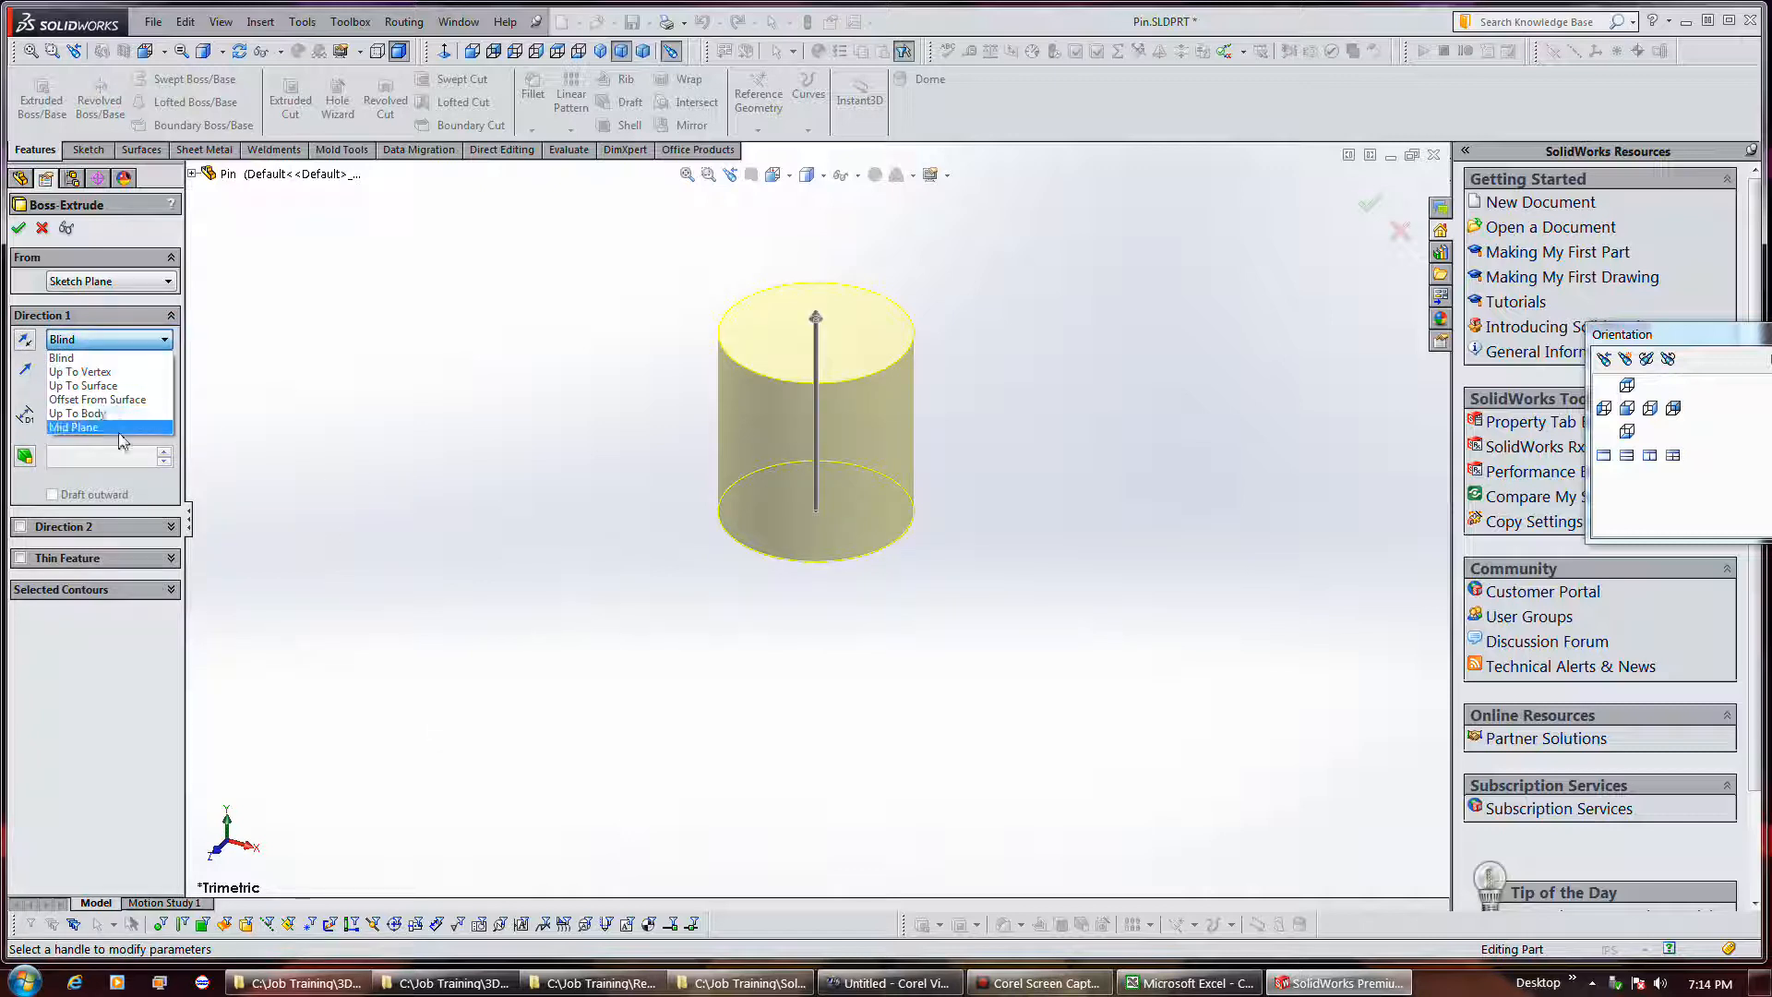
{"action": "left_click", "coordinate": [110, 428]}
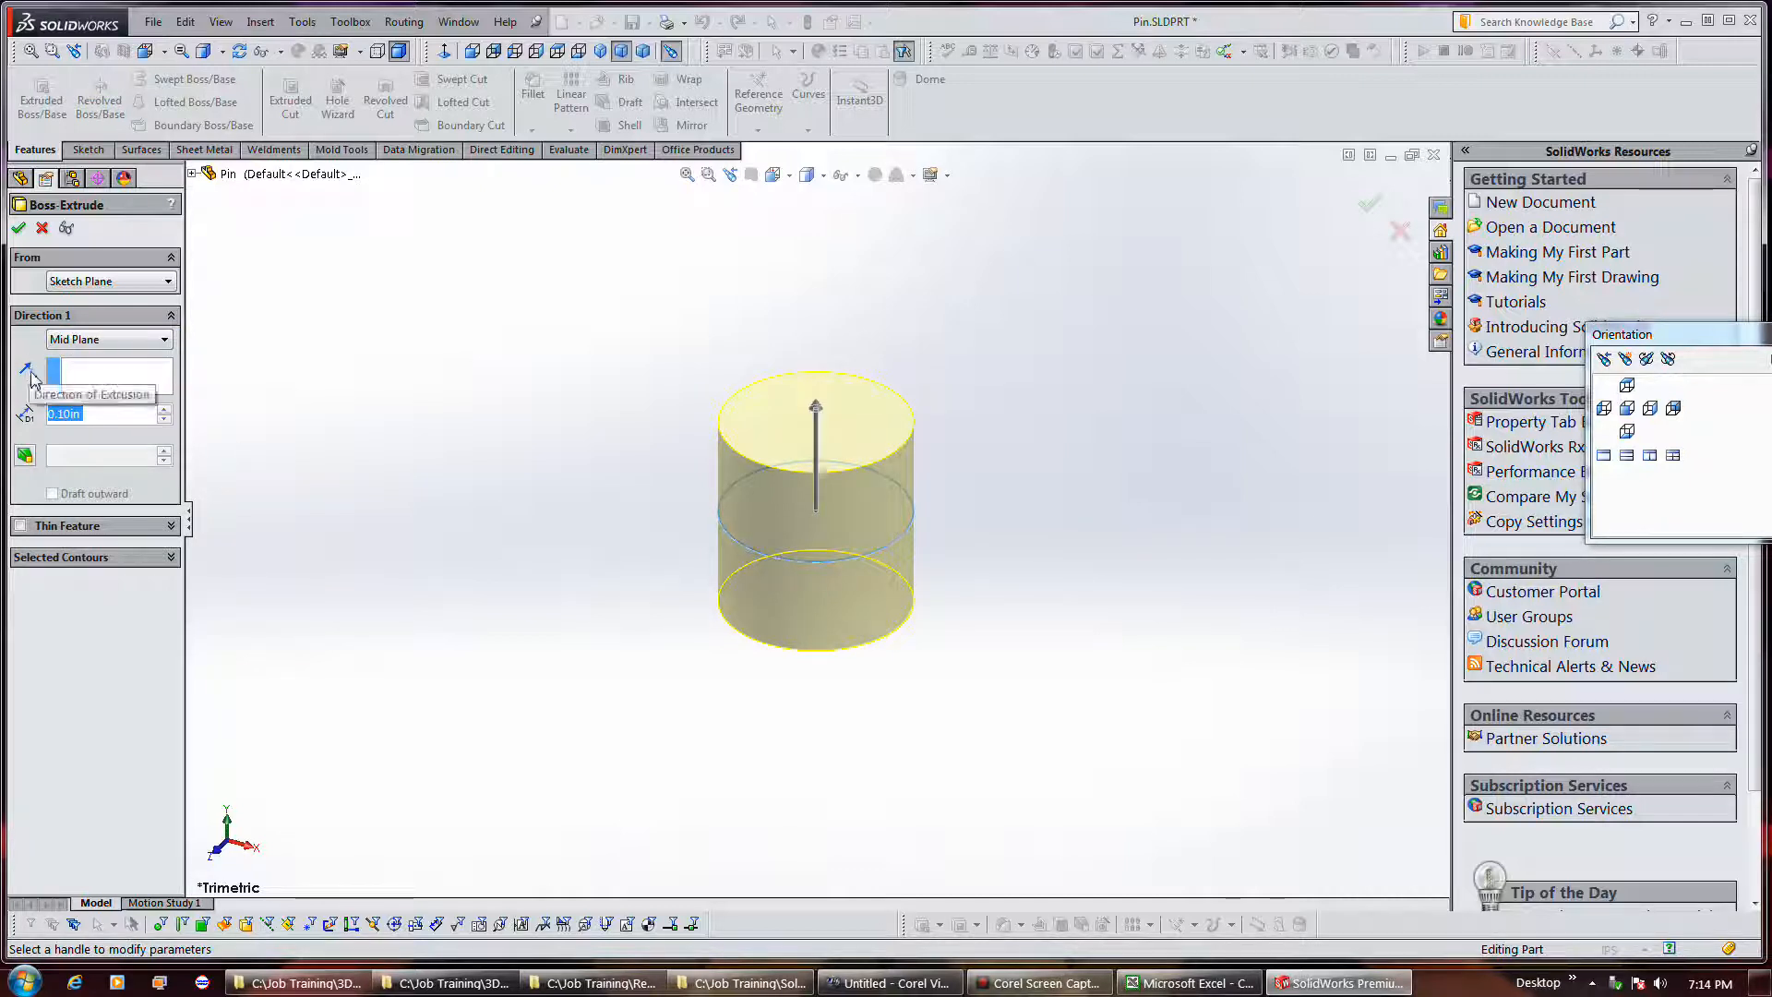
{"action": "left_click", "coordinate": [144, 342]}
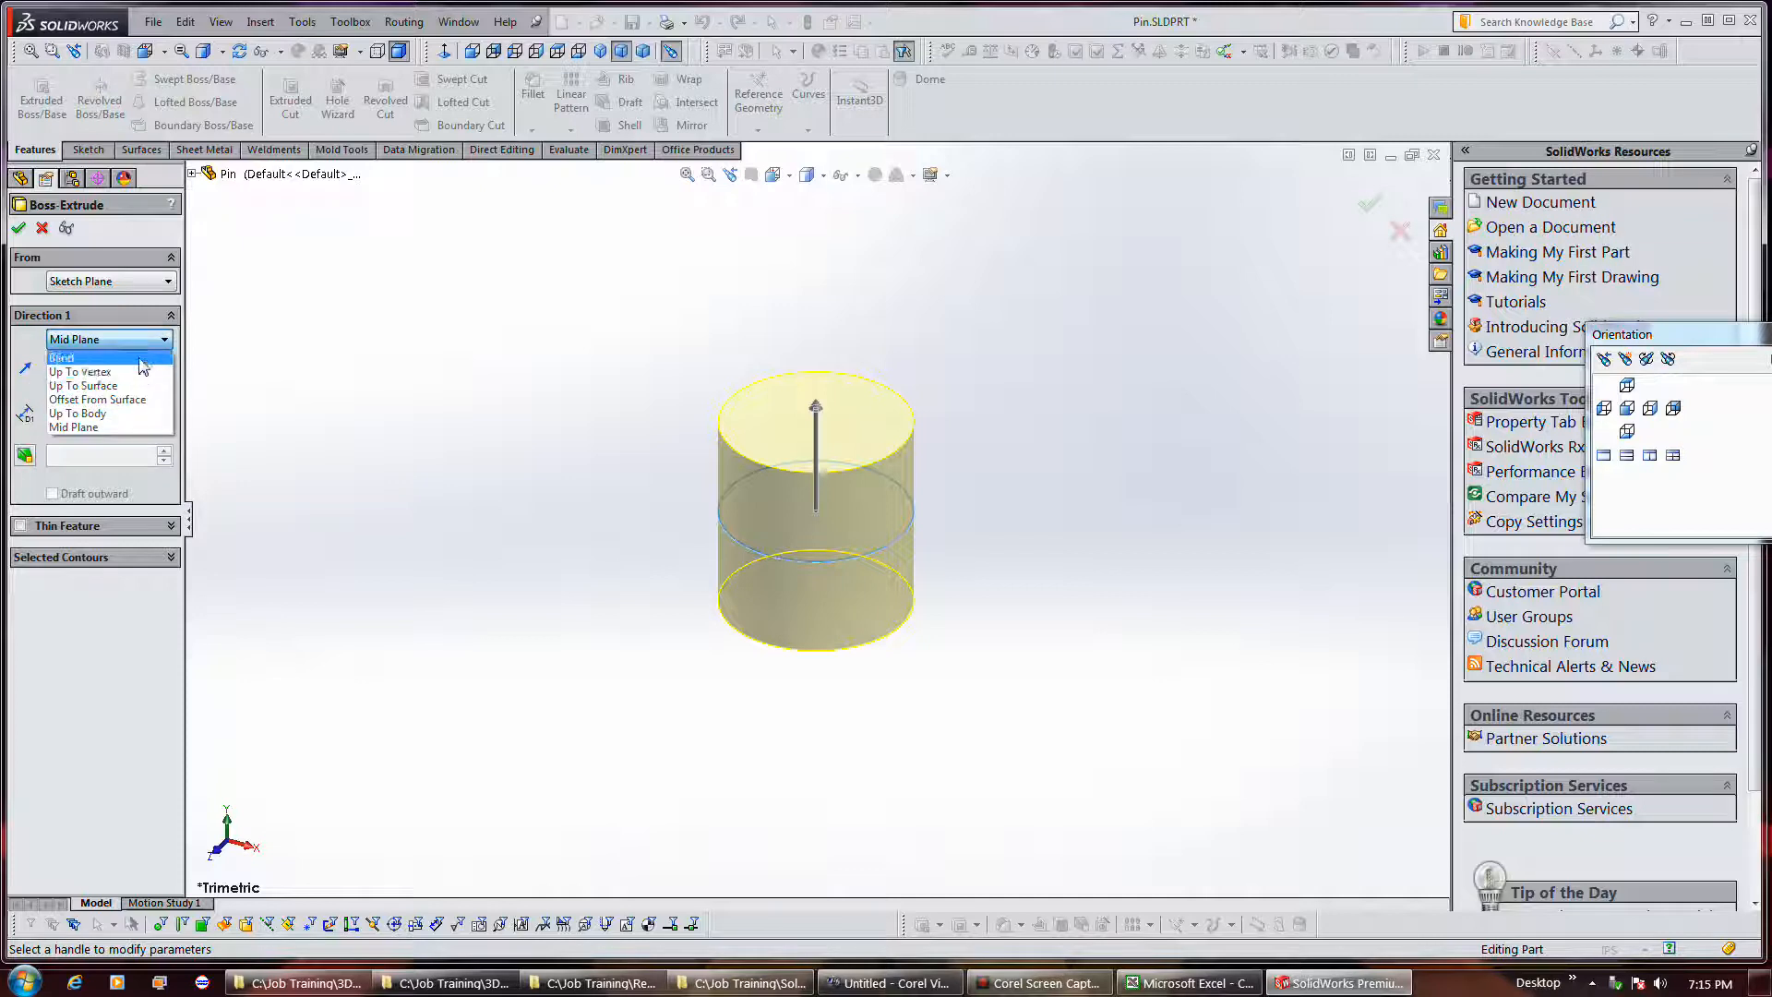
{"action": "left_click", "coordinate": [140, 360]}
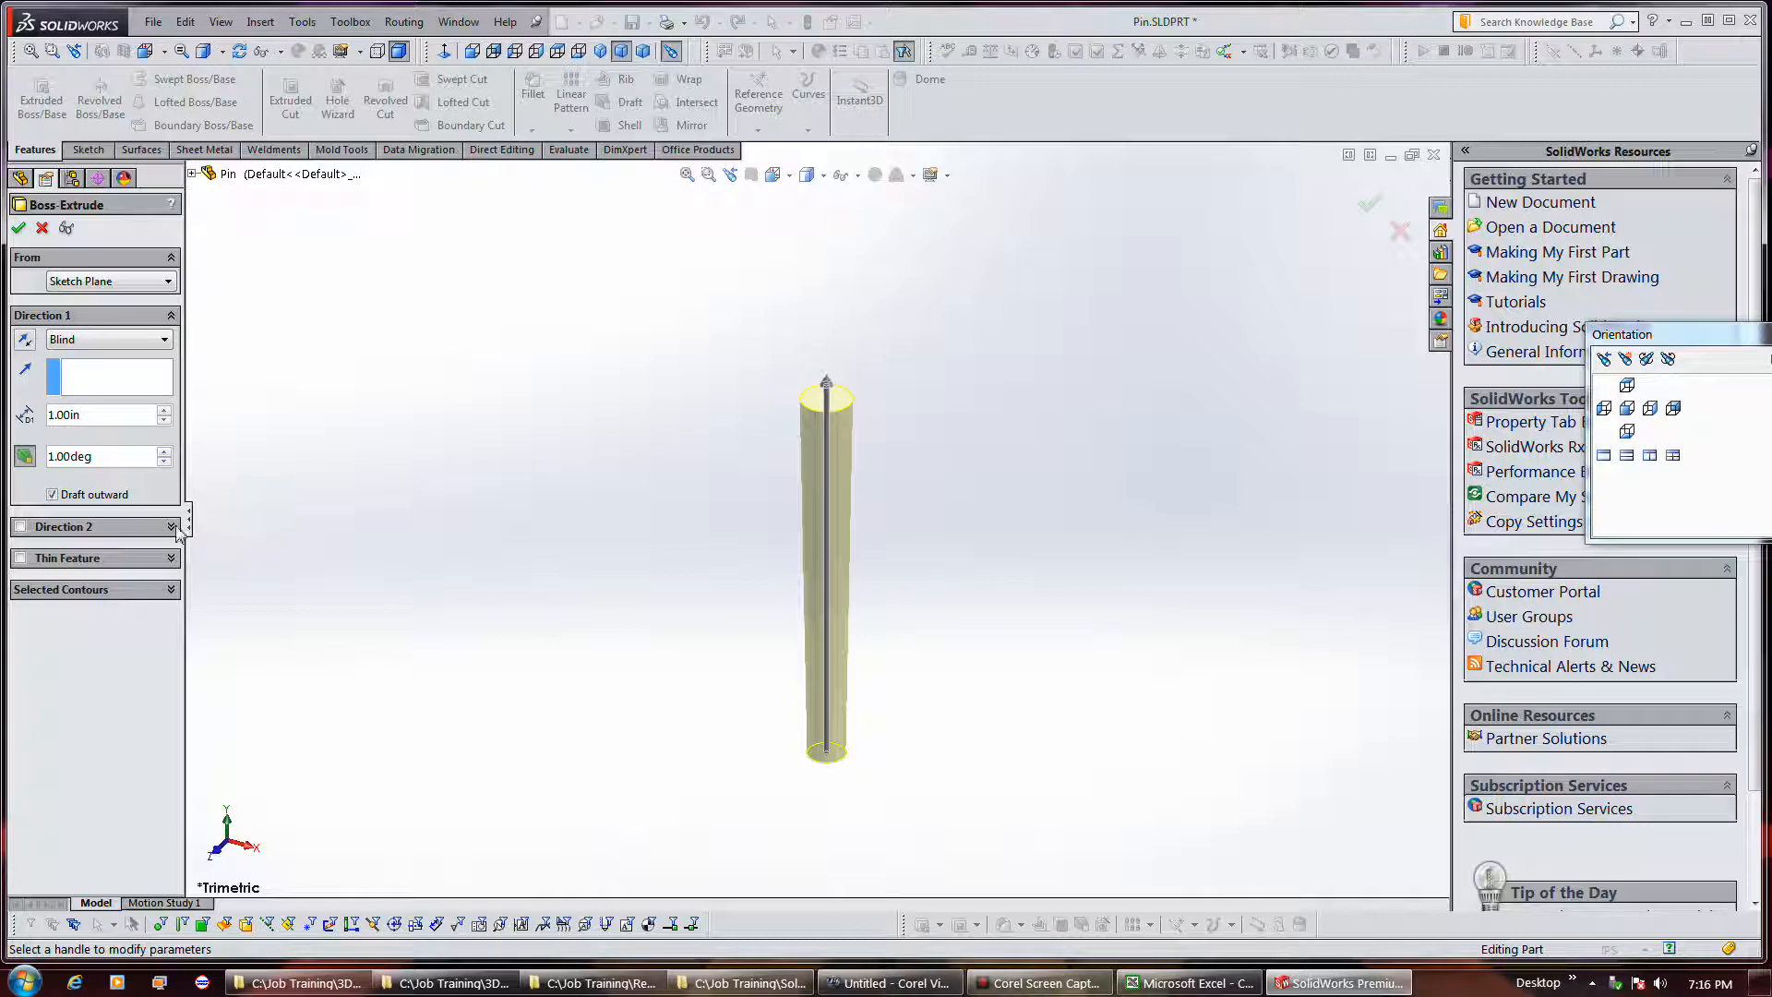
Switch the extrusion's Draft outward option off and on again, and turn the draft off.
{"action": "left_click", "coordinate": [53, 494]}
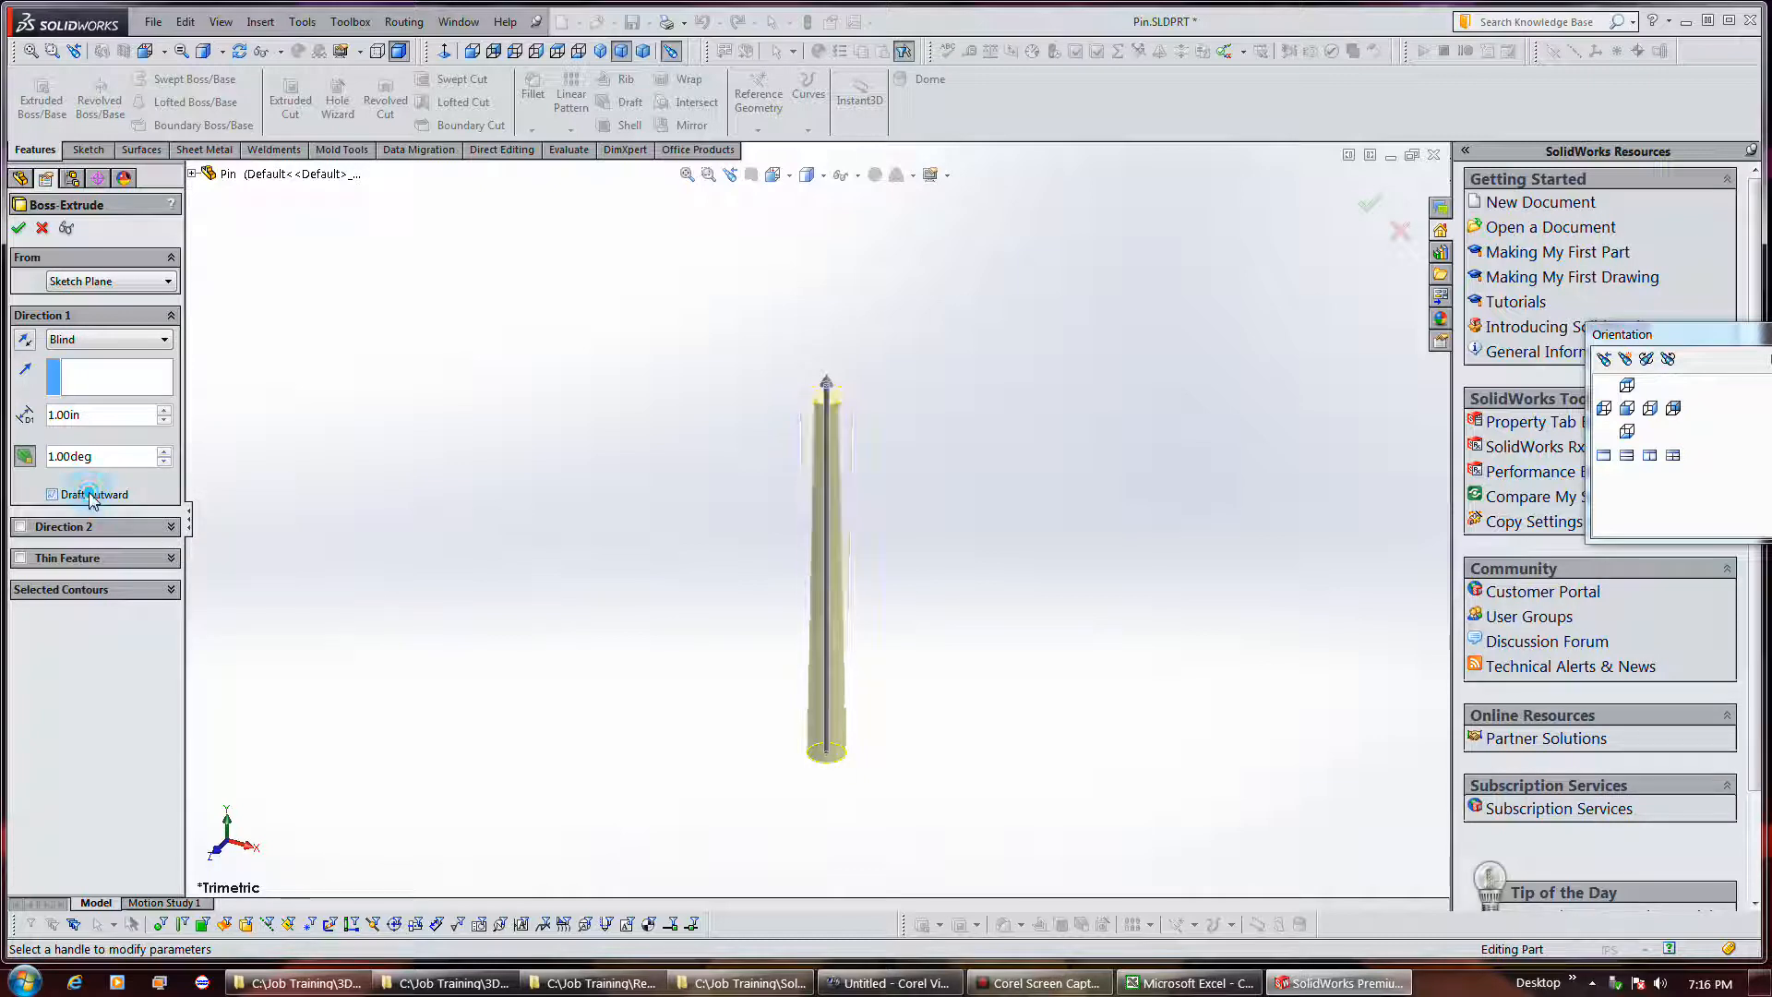
{"action": "left_click", "coordinate": [91, 495]}
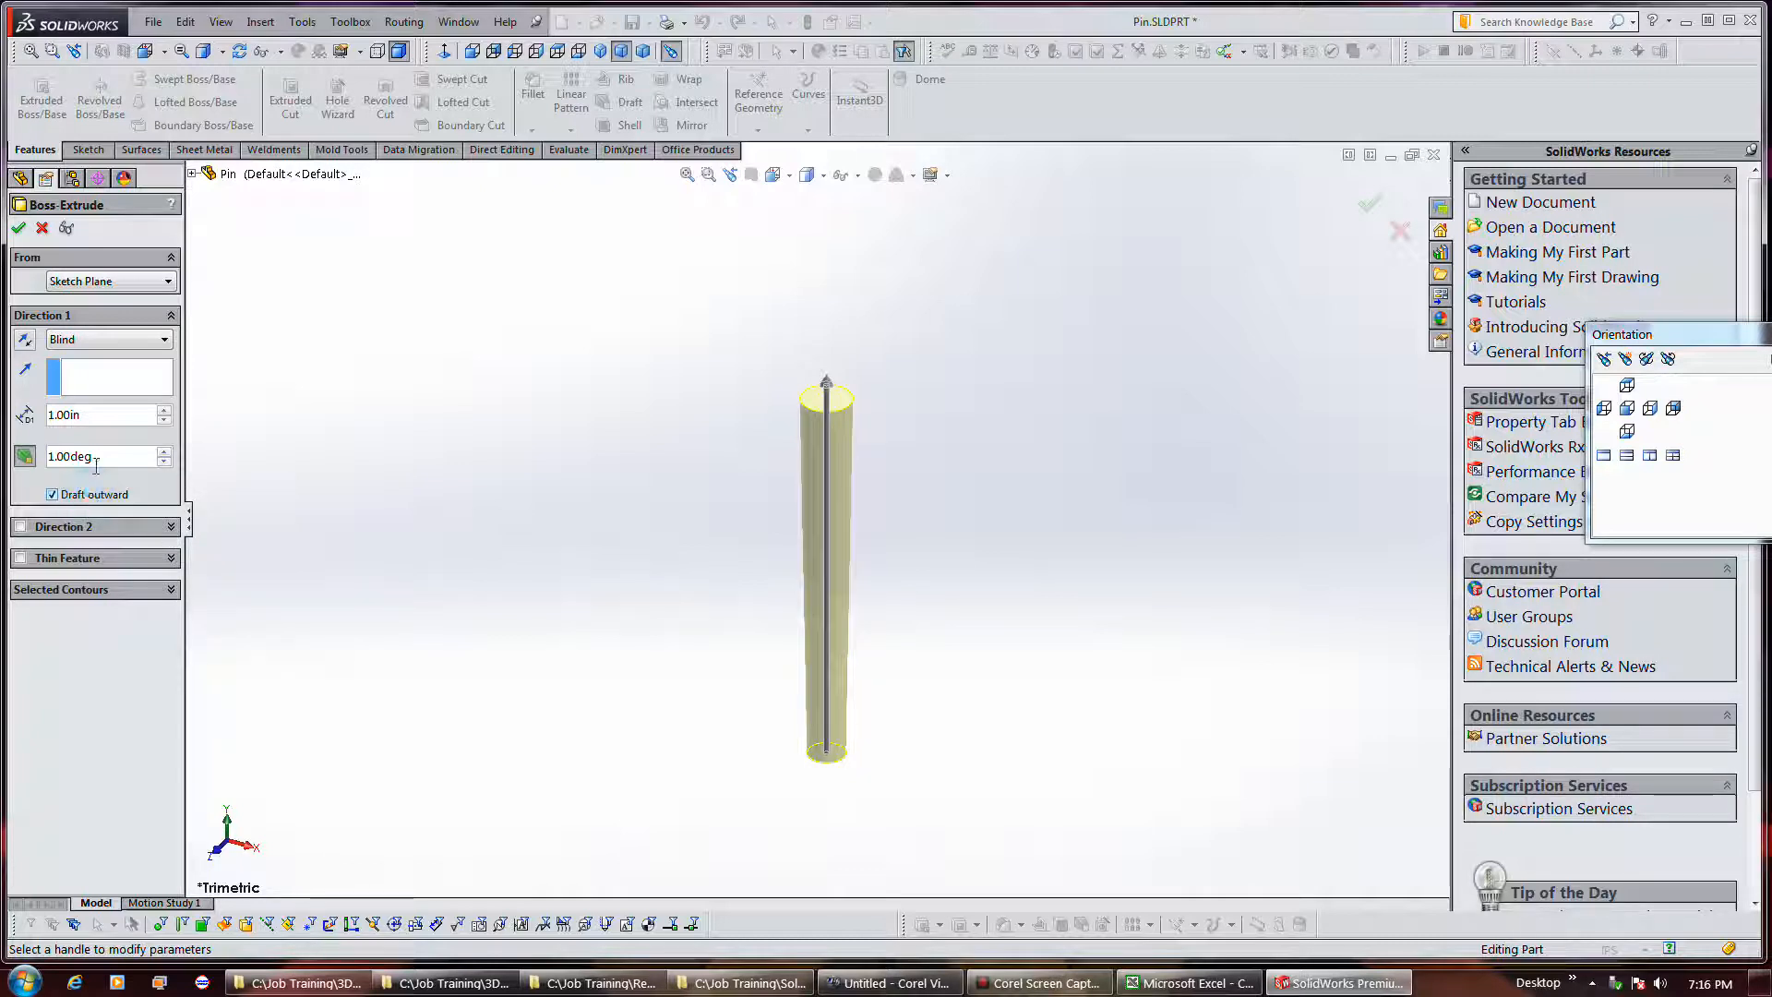
{"action": "left_click", "coordinate": [22, 458]}
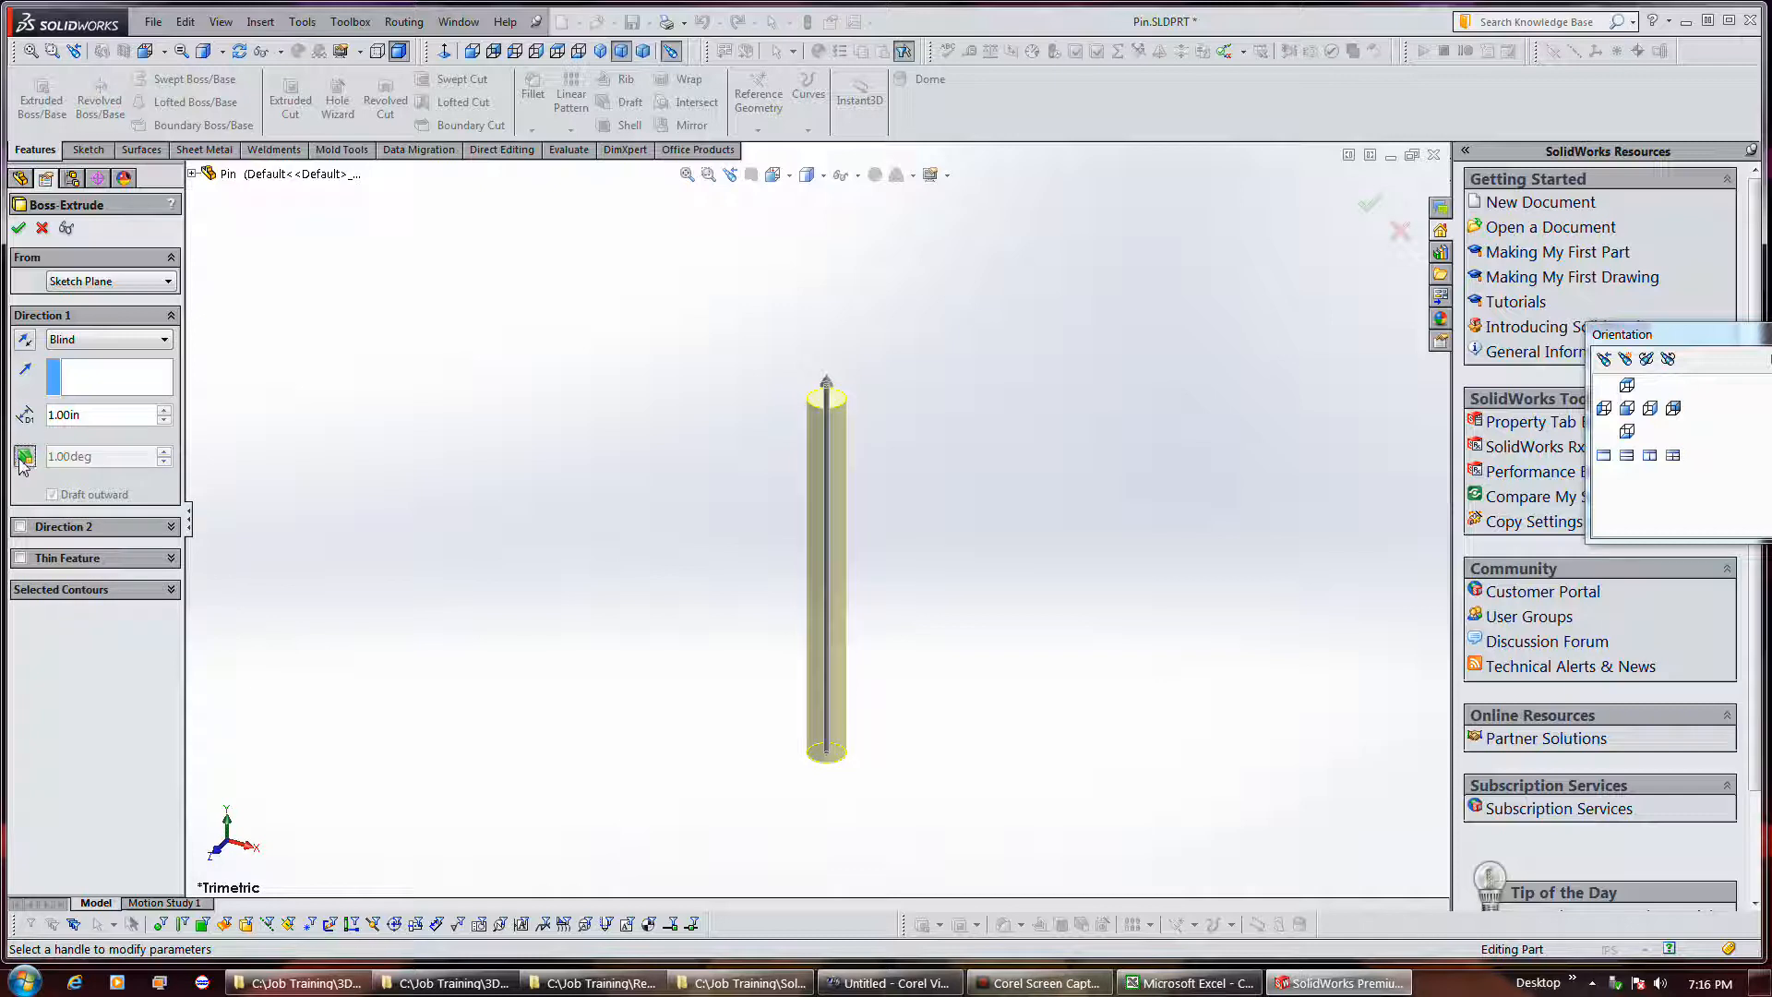
Turn the draft back on without Draft outward, try a 3-degree angle, and set it back to 1 degree.
{"action": "left_click", "coordinate": [22, 458]}
{"action": "left_click", "coordinate": [163, 452]}
{"action": "left_click", "coordinate": [164, 451]}
{"action": "left_click", "coordinate": [108, 496]}
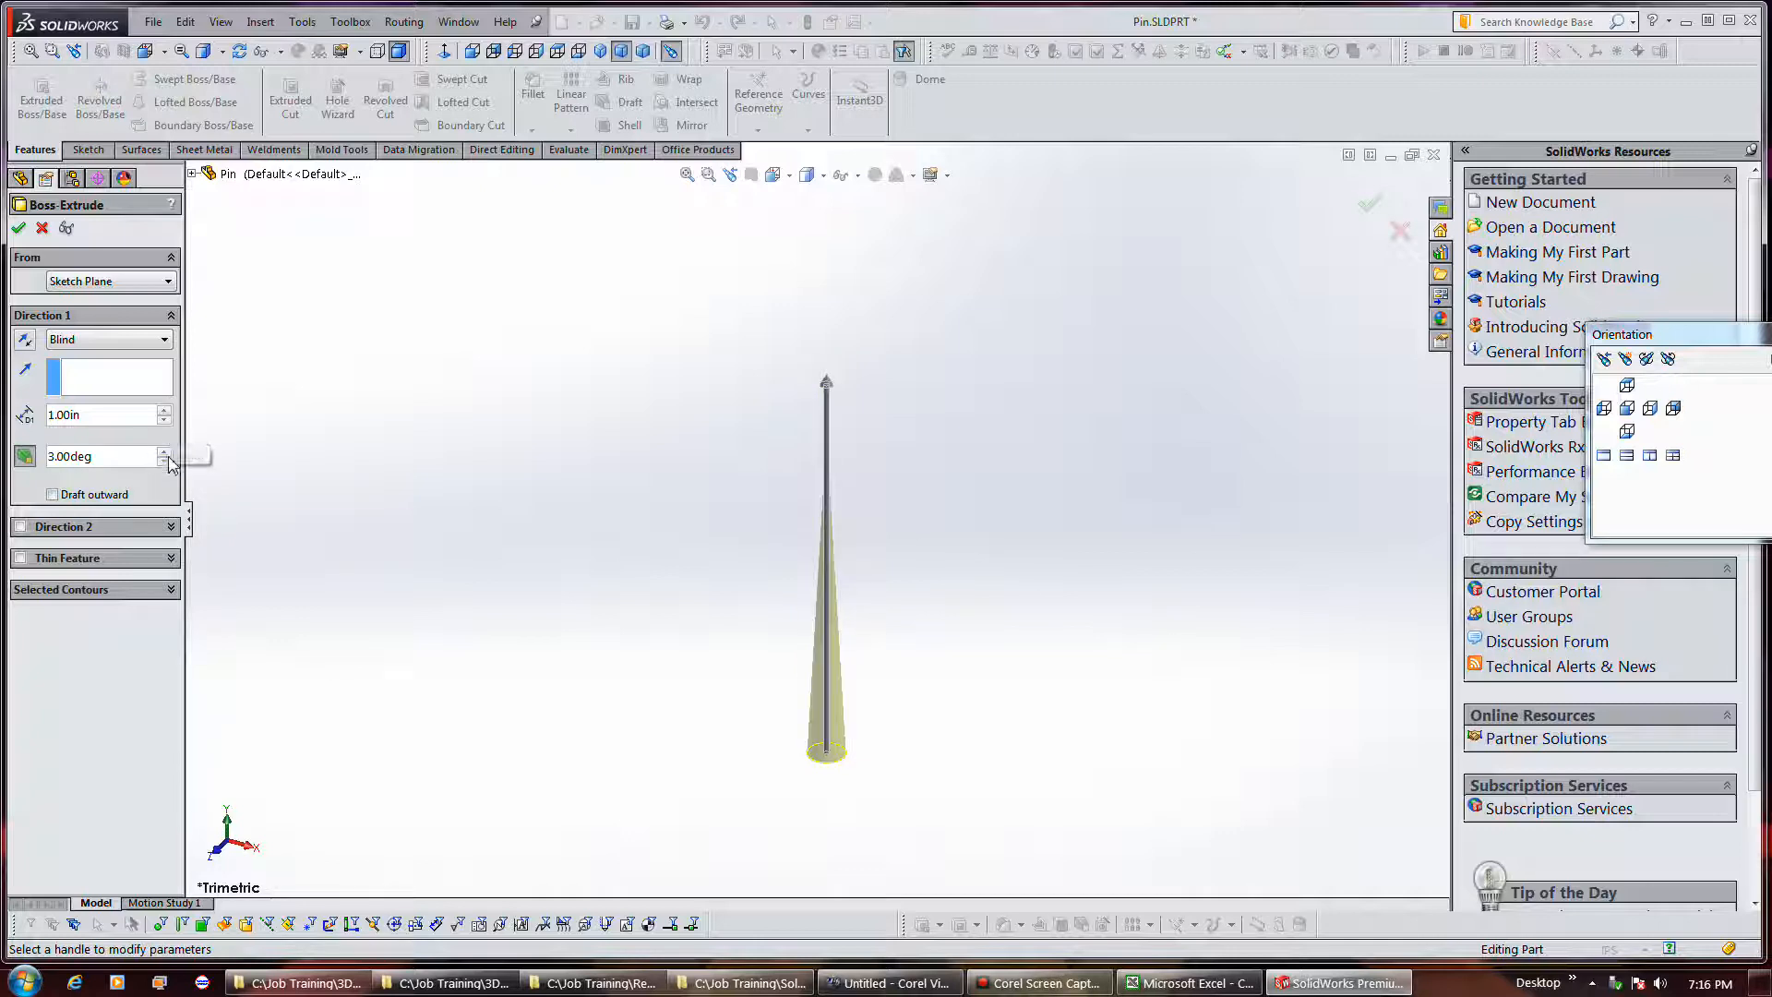
{"action": "left_click", "coordinate": [164, 462]}
{"action": "left_click", "coordinate": [164, 462]}
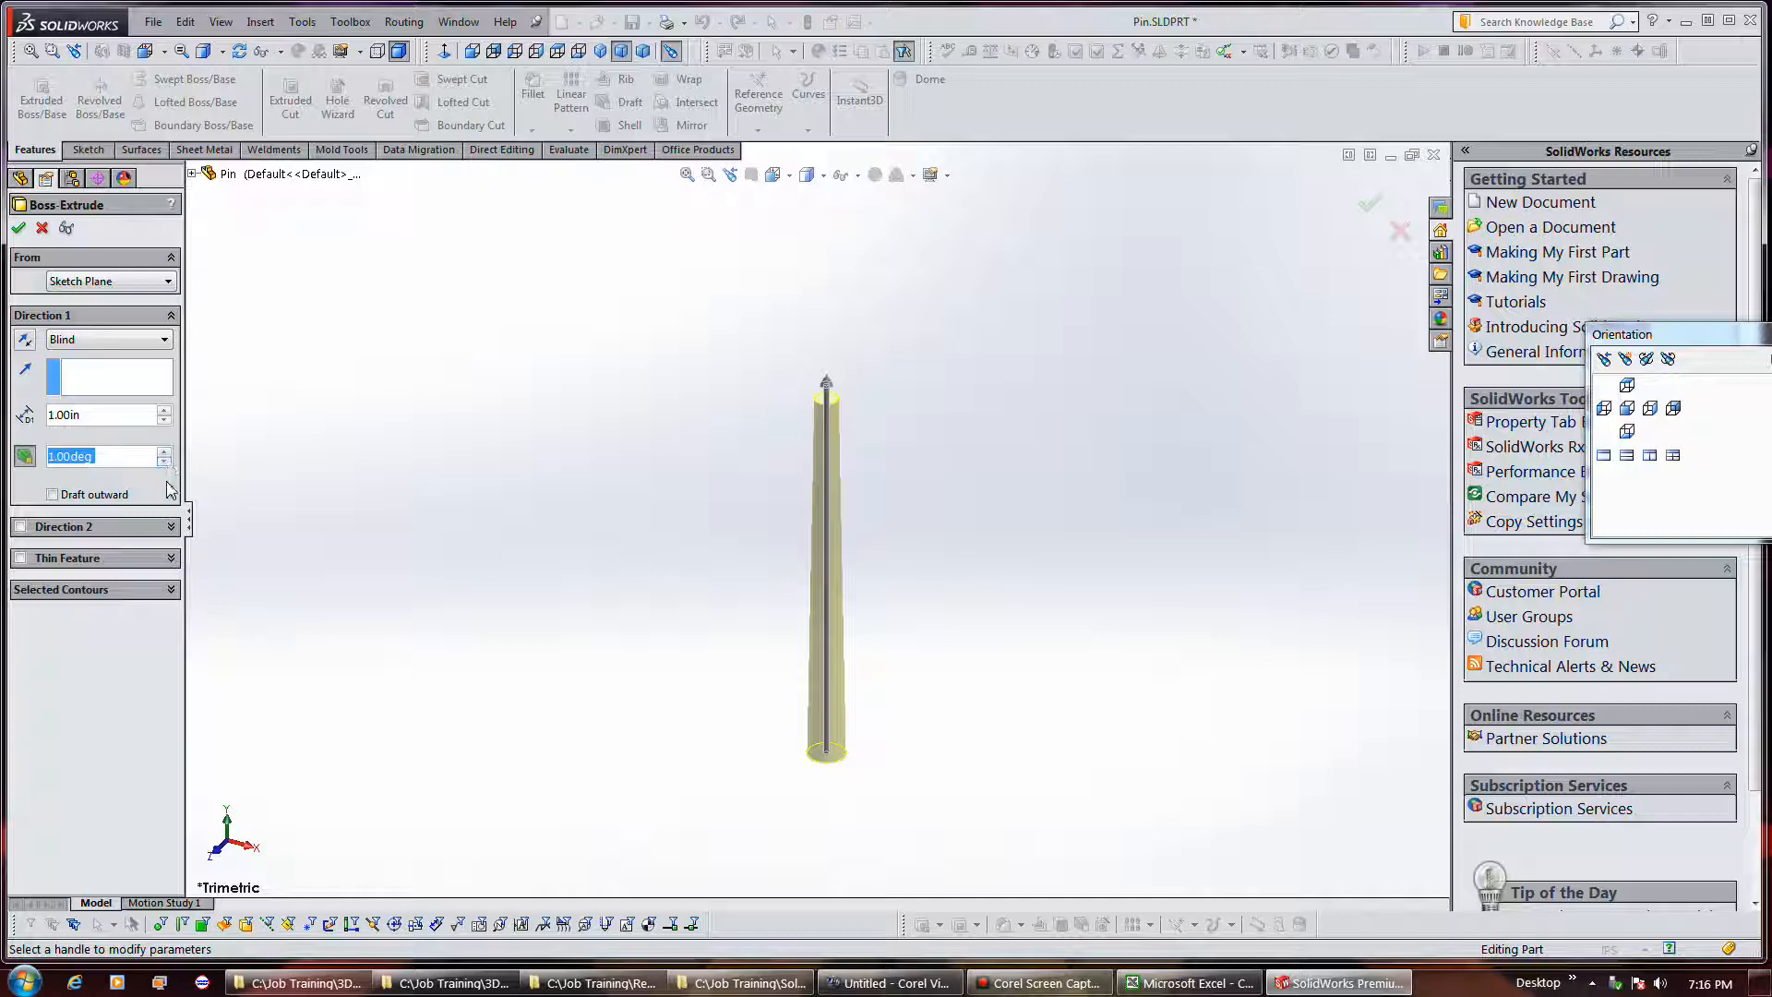
Enable Direction 2 of the extrusion as Blind with a 0.25 in depth and raise its draft angle.
{"action": "left_click", "coordinate": [171, 527]}
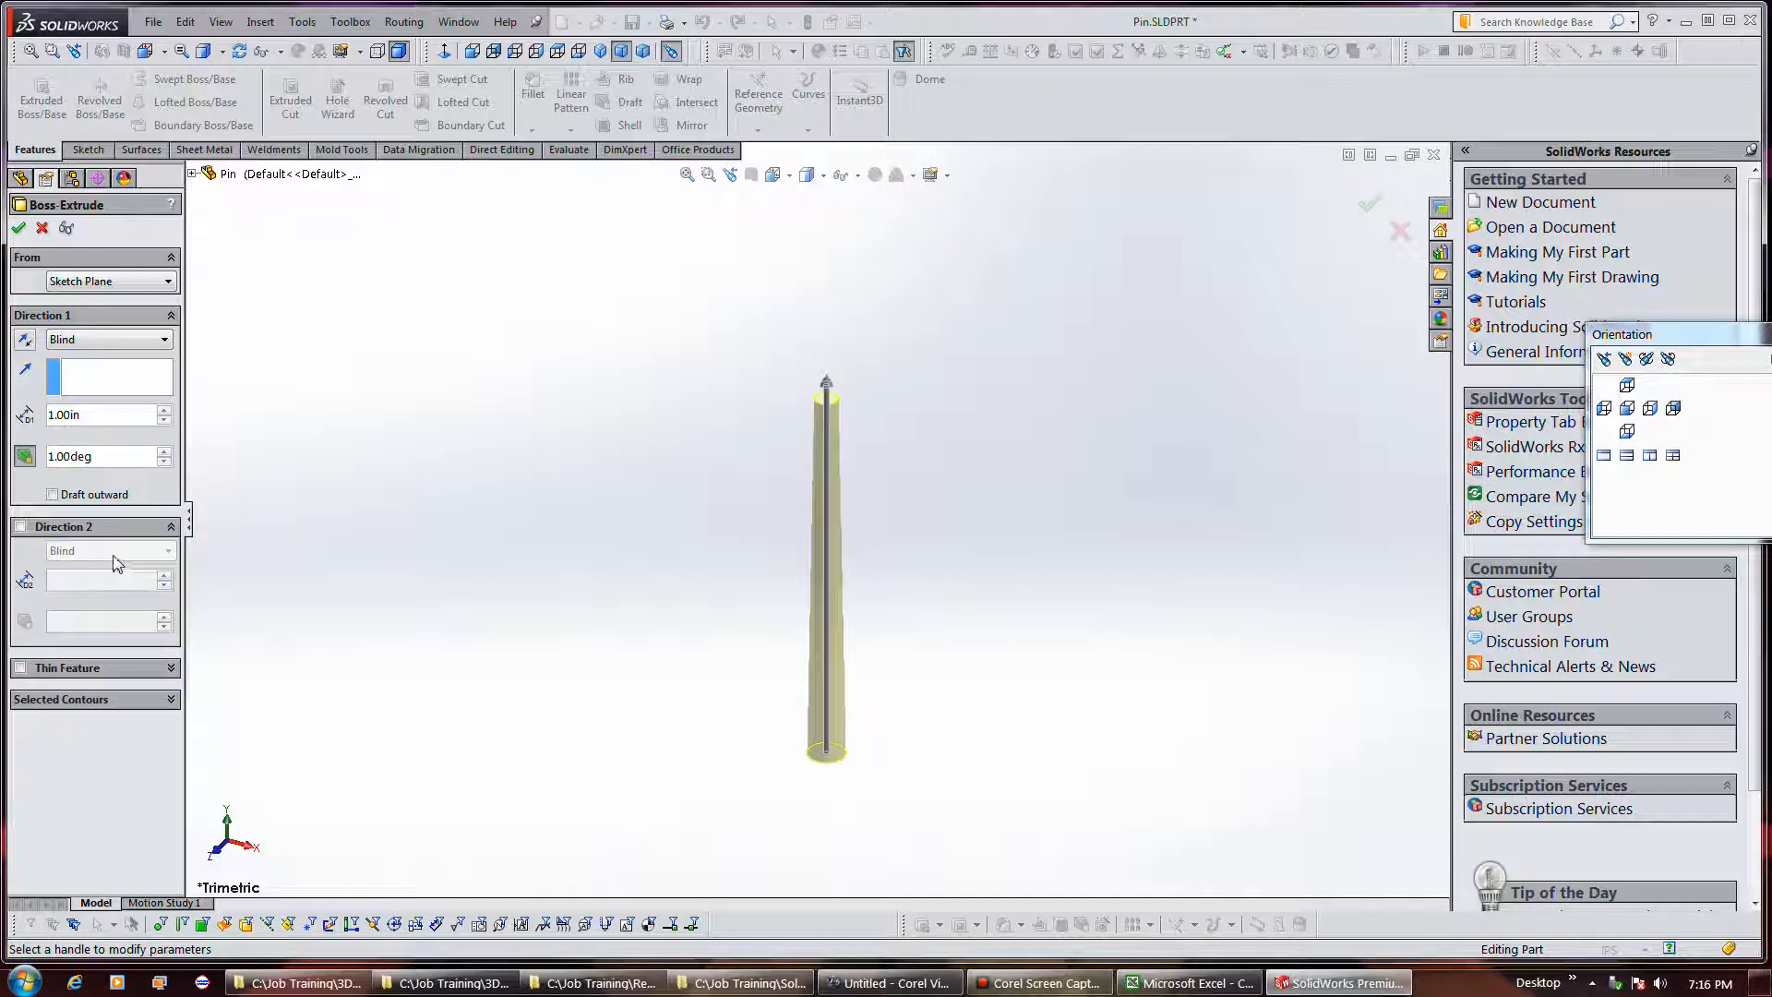
{"action": "left_click", "coordinate": [21, 526]}
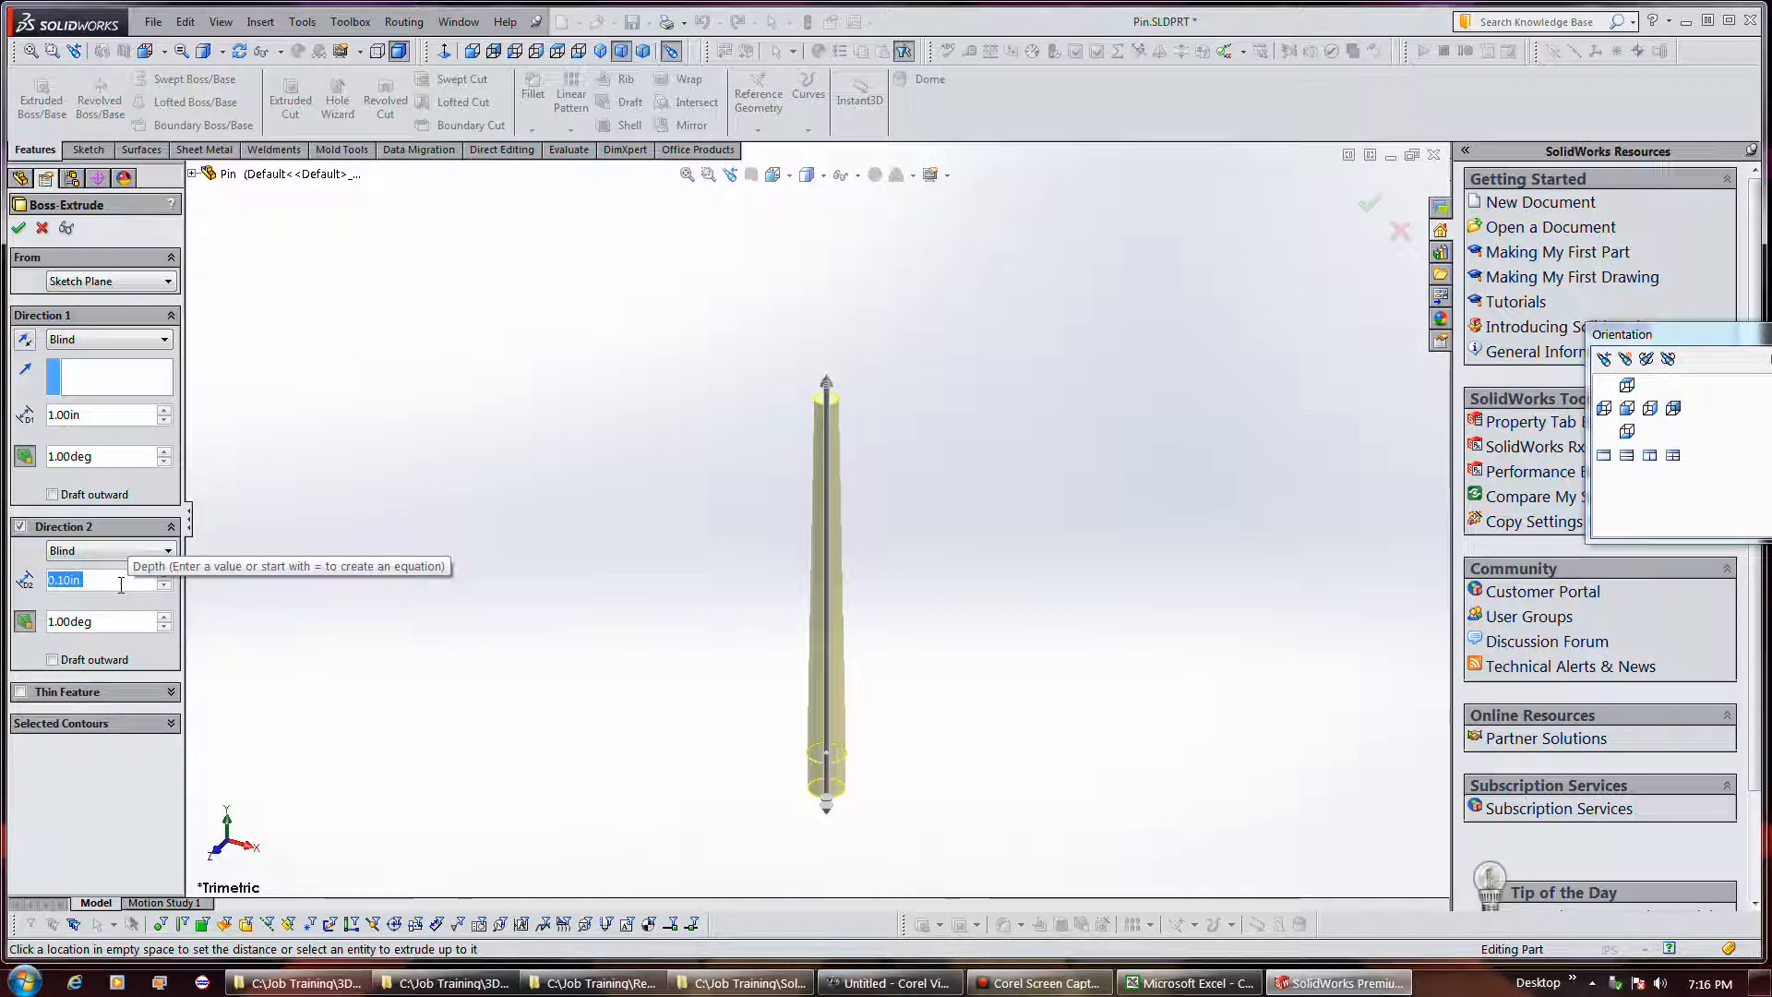
{"action": "type", "text": ".25"}
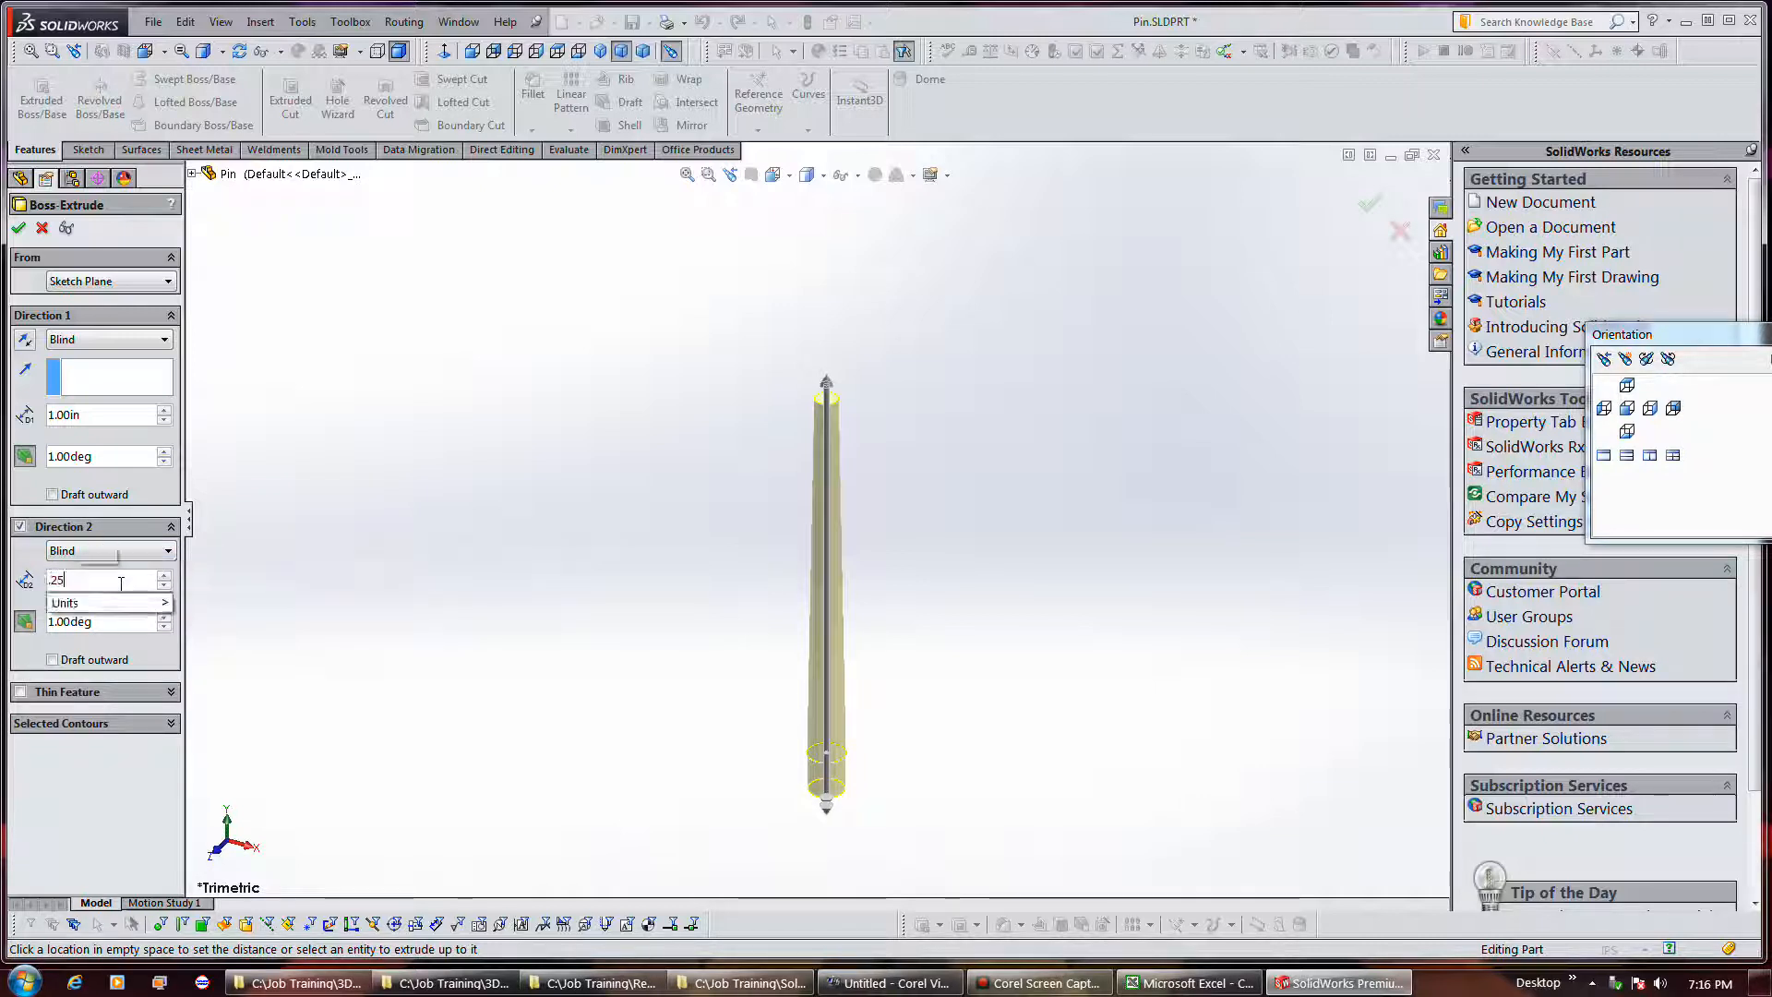
{"action": "key", "text": "Return"}
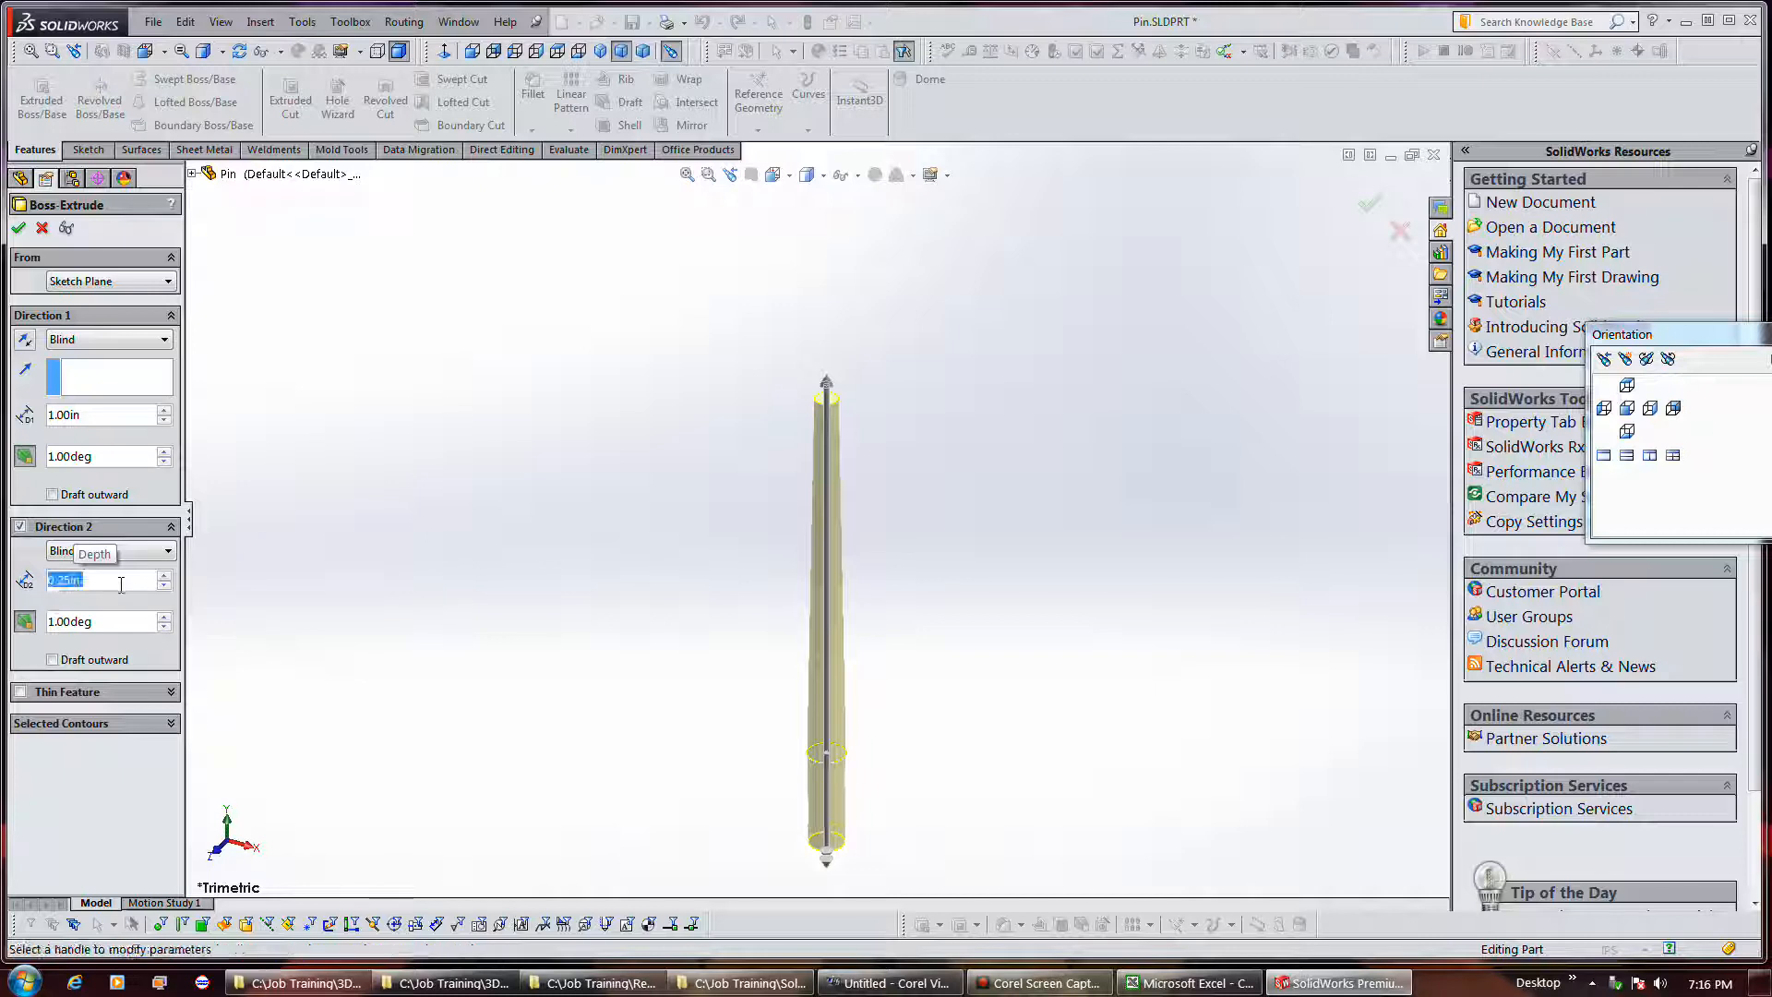
{"action": "left_click", "coordinate": [161, 616]}
{"action": "left_click", "coordinate": [161, 616]}
{"action": "left_click", "coordinate": [161, 617]}
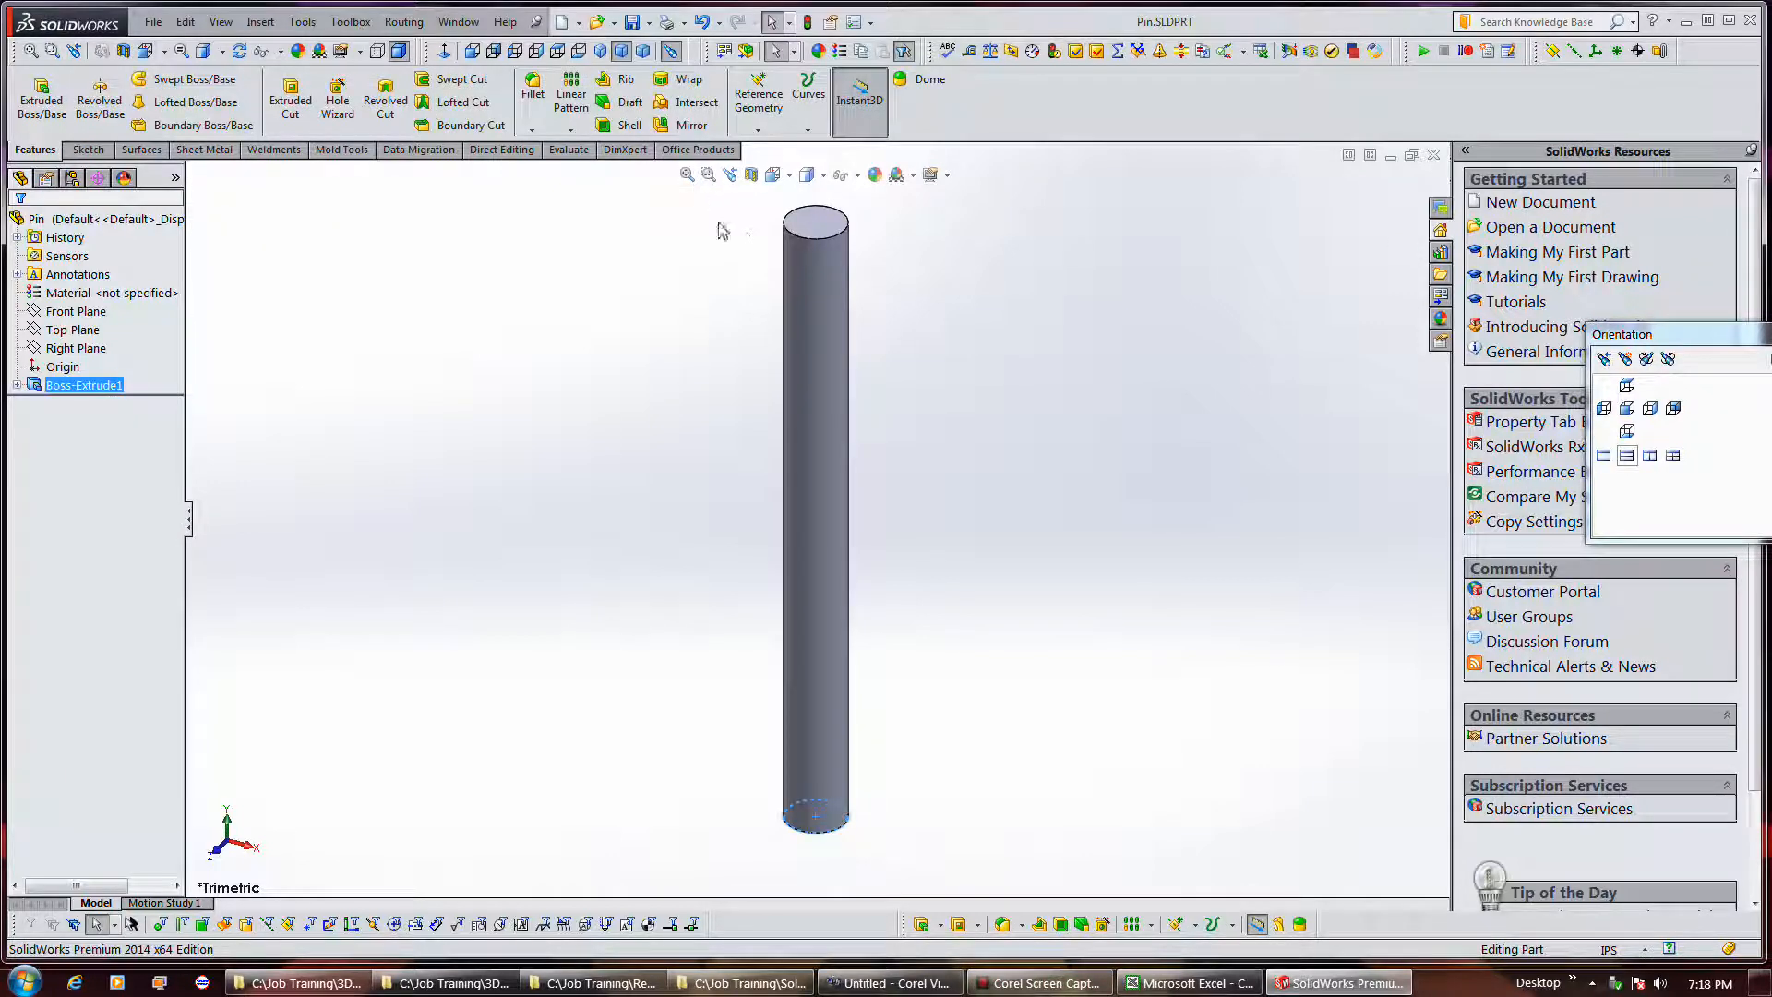
Examine the extruded pin by zooming, viewing its top face straight on, restoring the previous view and rotating the model.
{"action": "scroll", "coordinate": [793, 249], "scroll_direction": "down", "scroll_amount": 5}
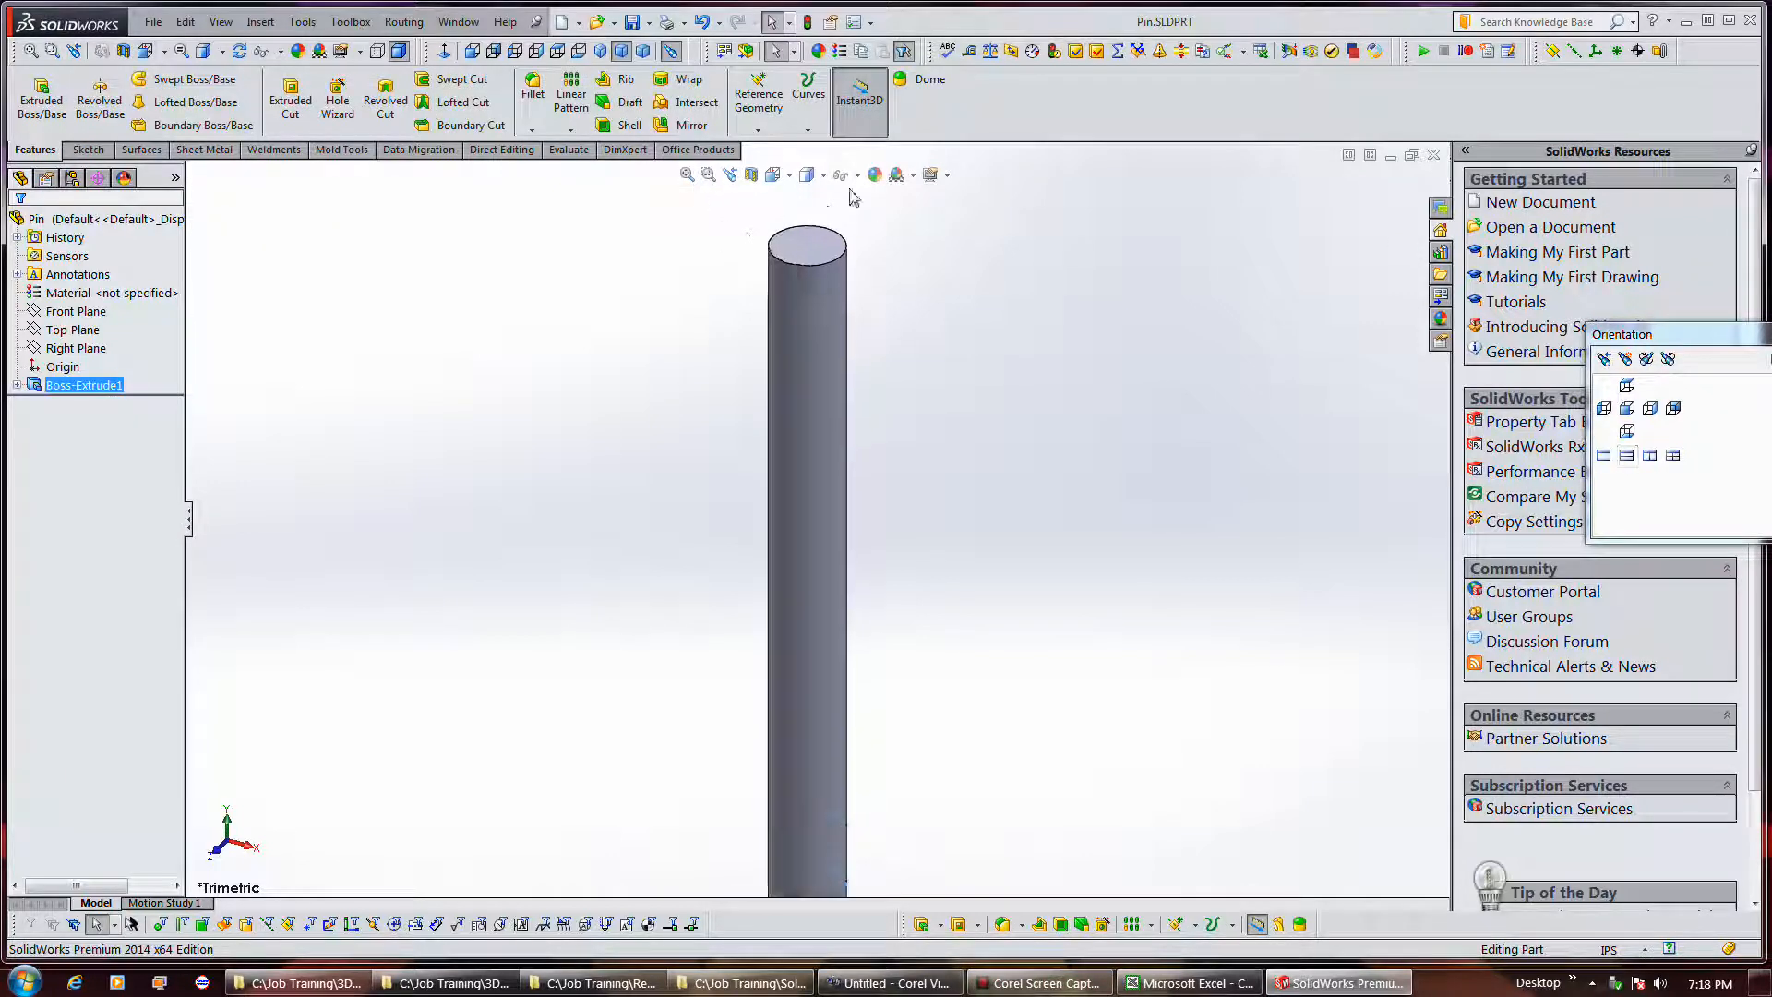
{"action": "left_click", "coordinate": [686, 176]}
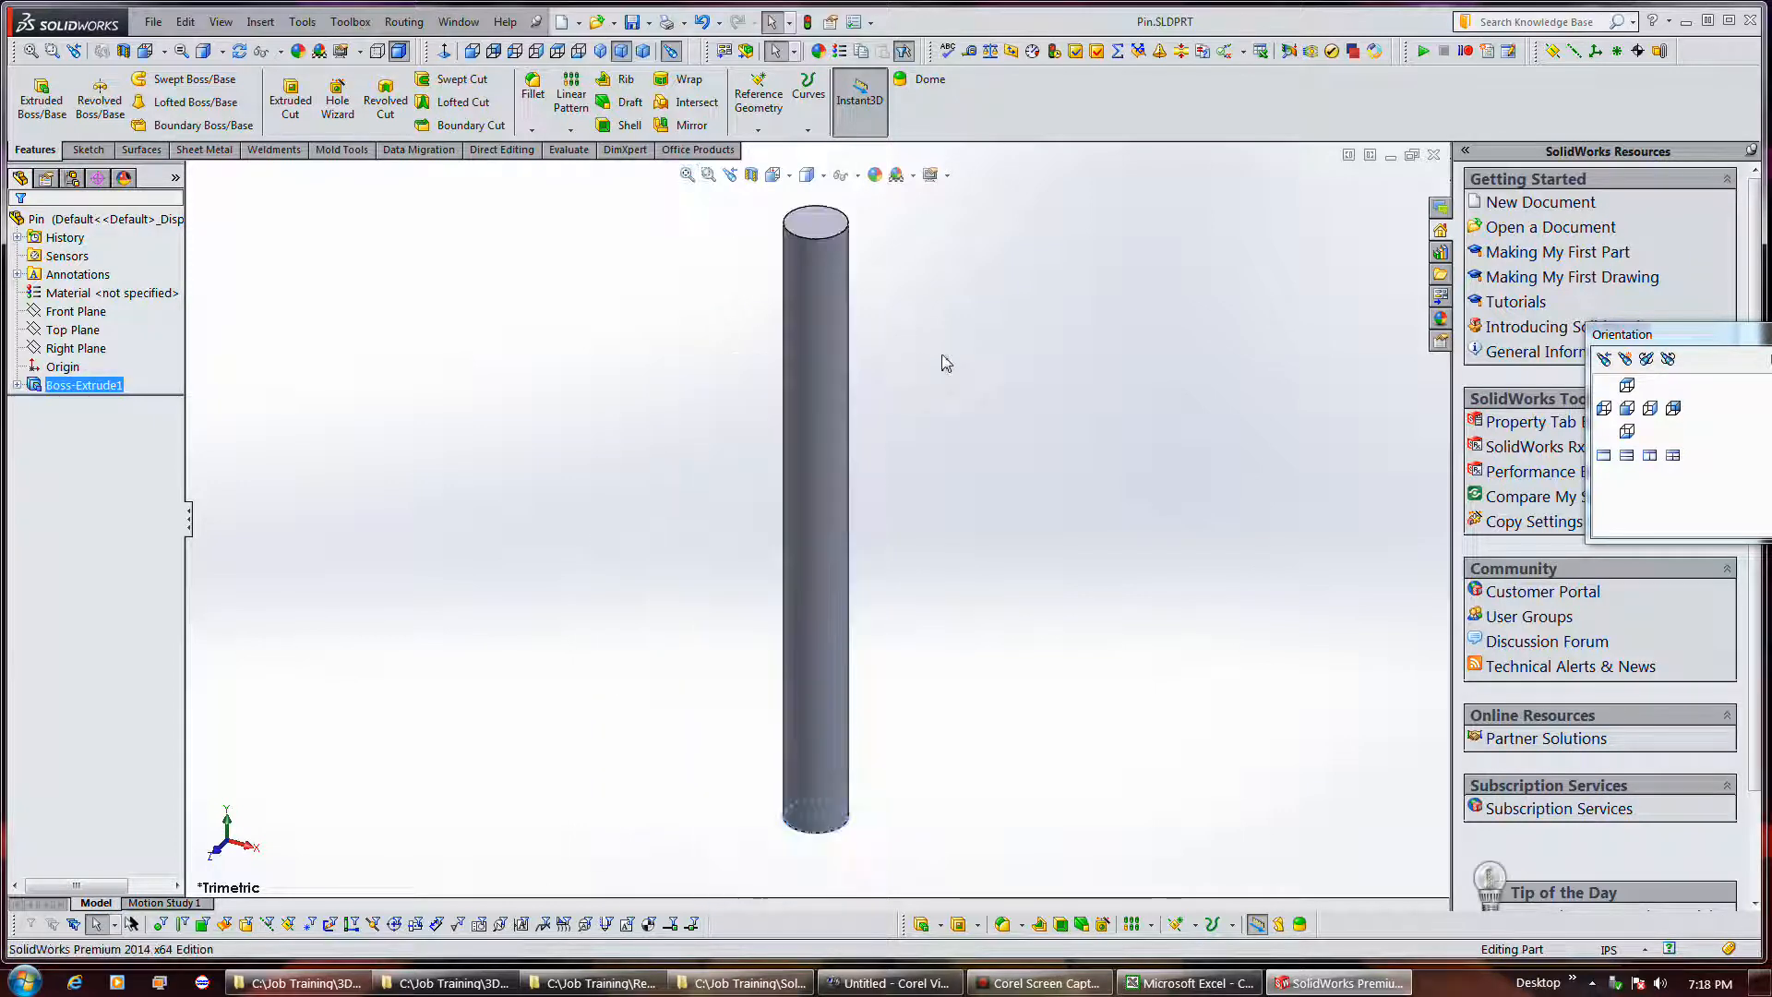
{"action": "left_click", "coordinate": [1049, 987]}
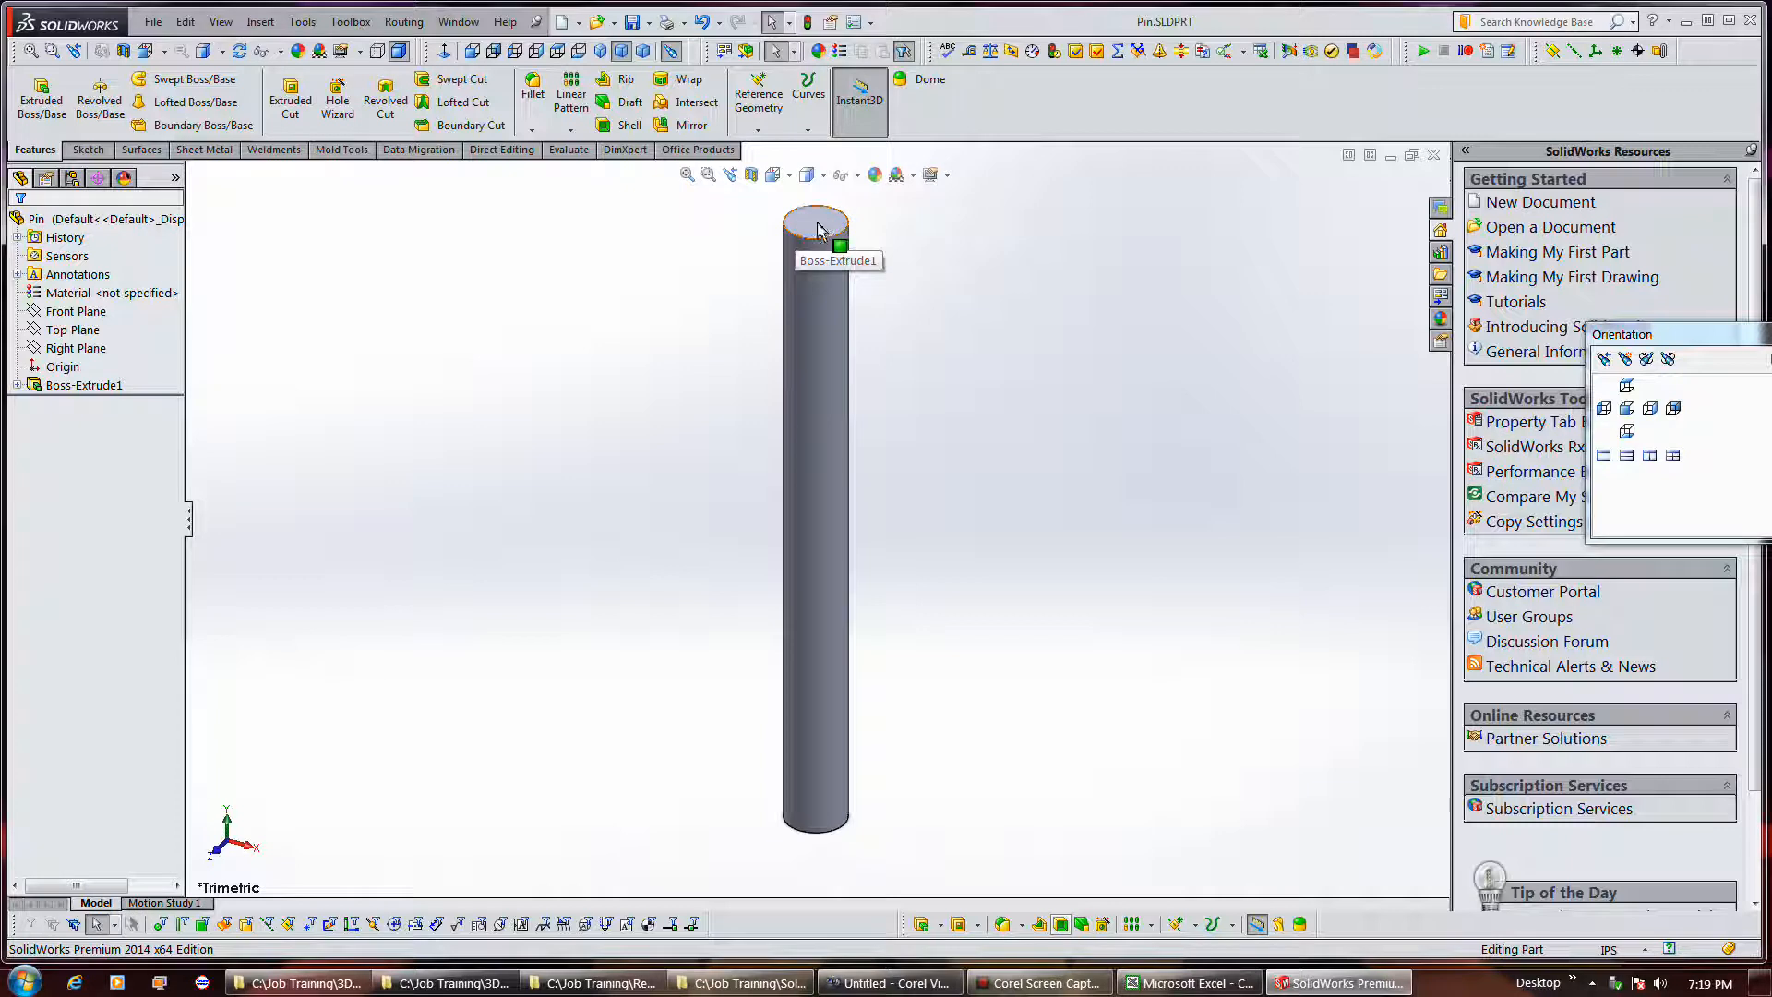
{"action": "left_click", "coordinate": [818, 229]}
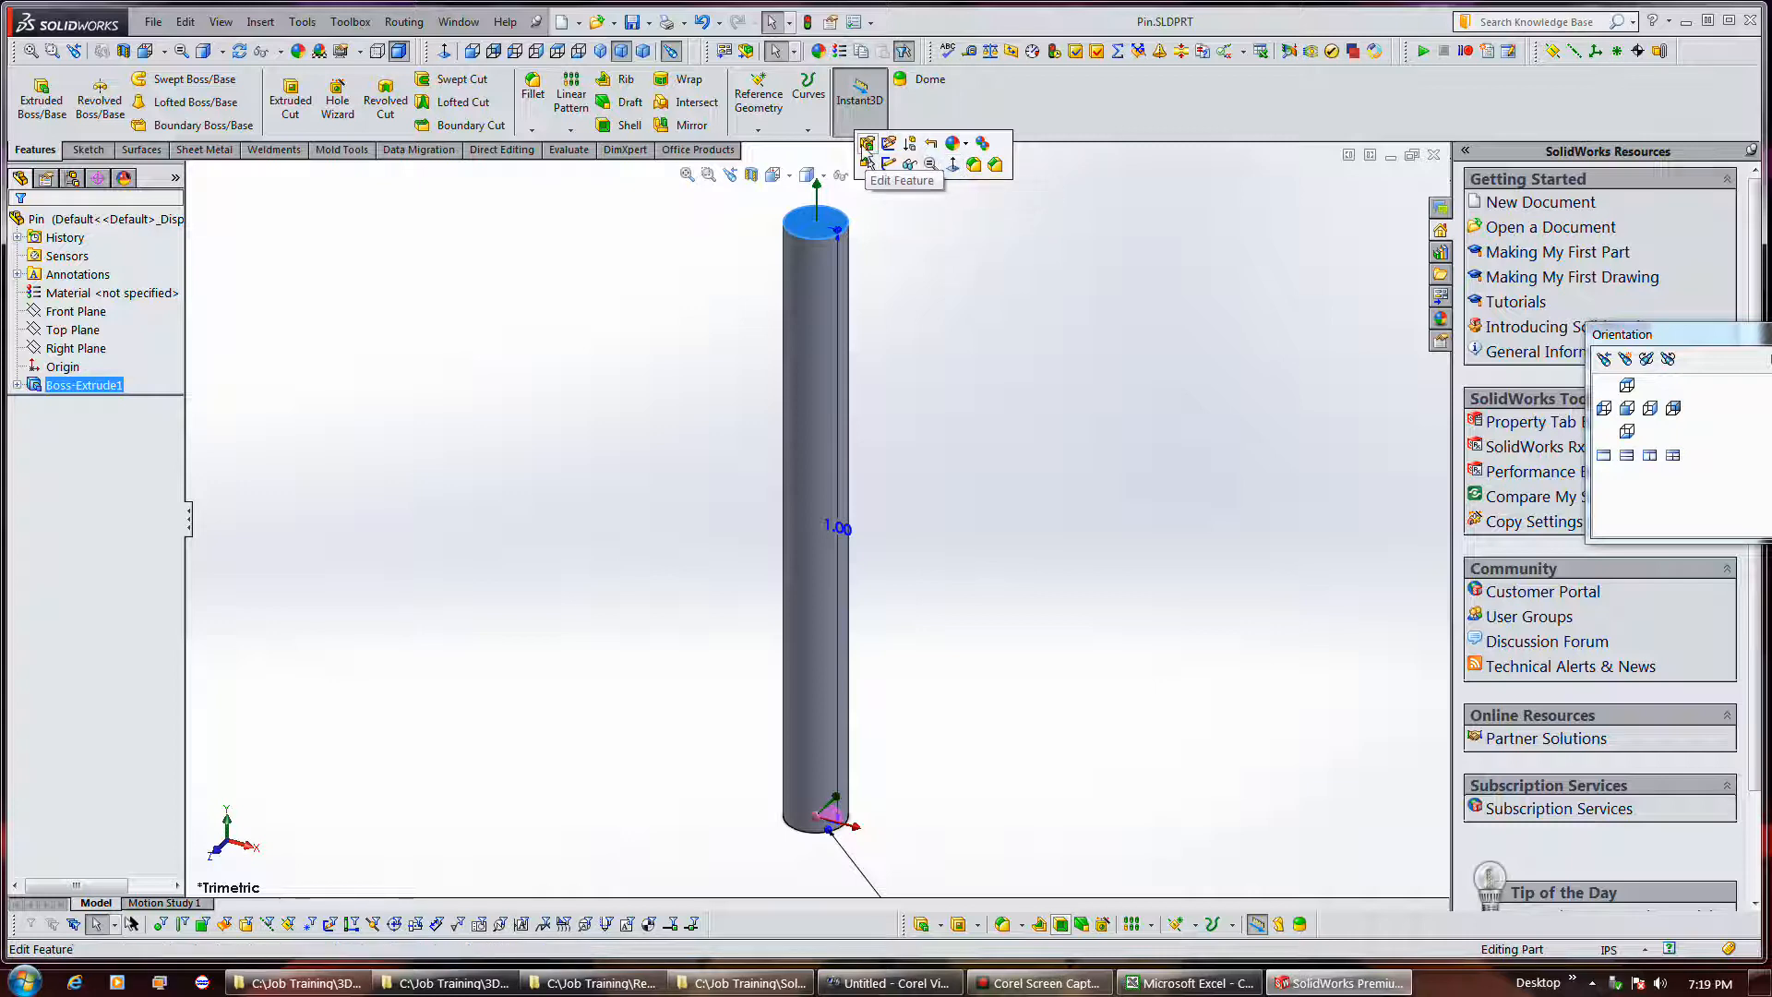
{"action": "left_click", "coordinate": [951, 165]}
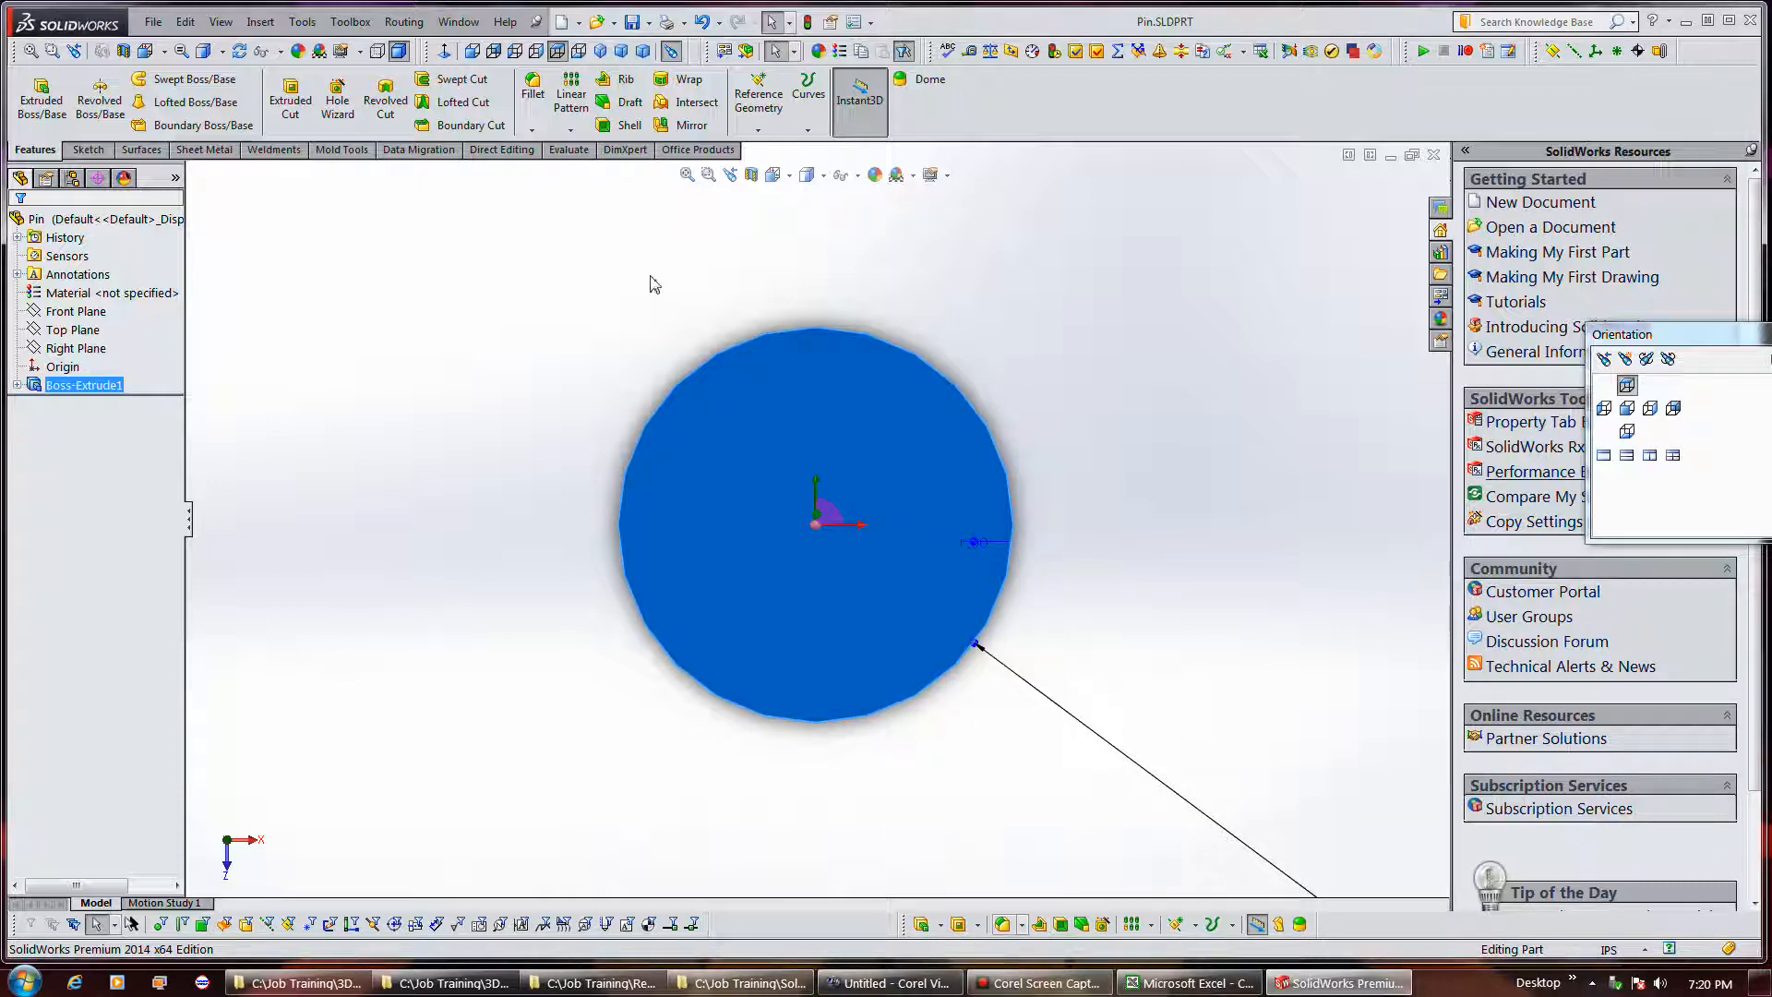
{"action": "left_click", "coordinate": [729, 175]}
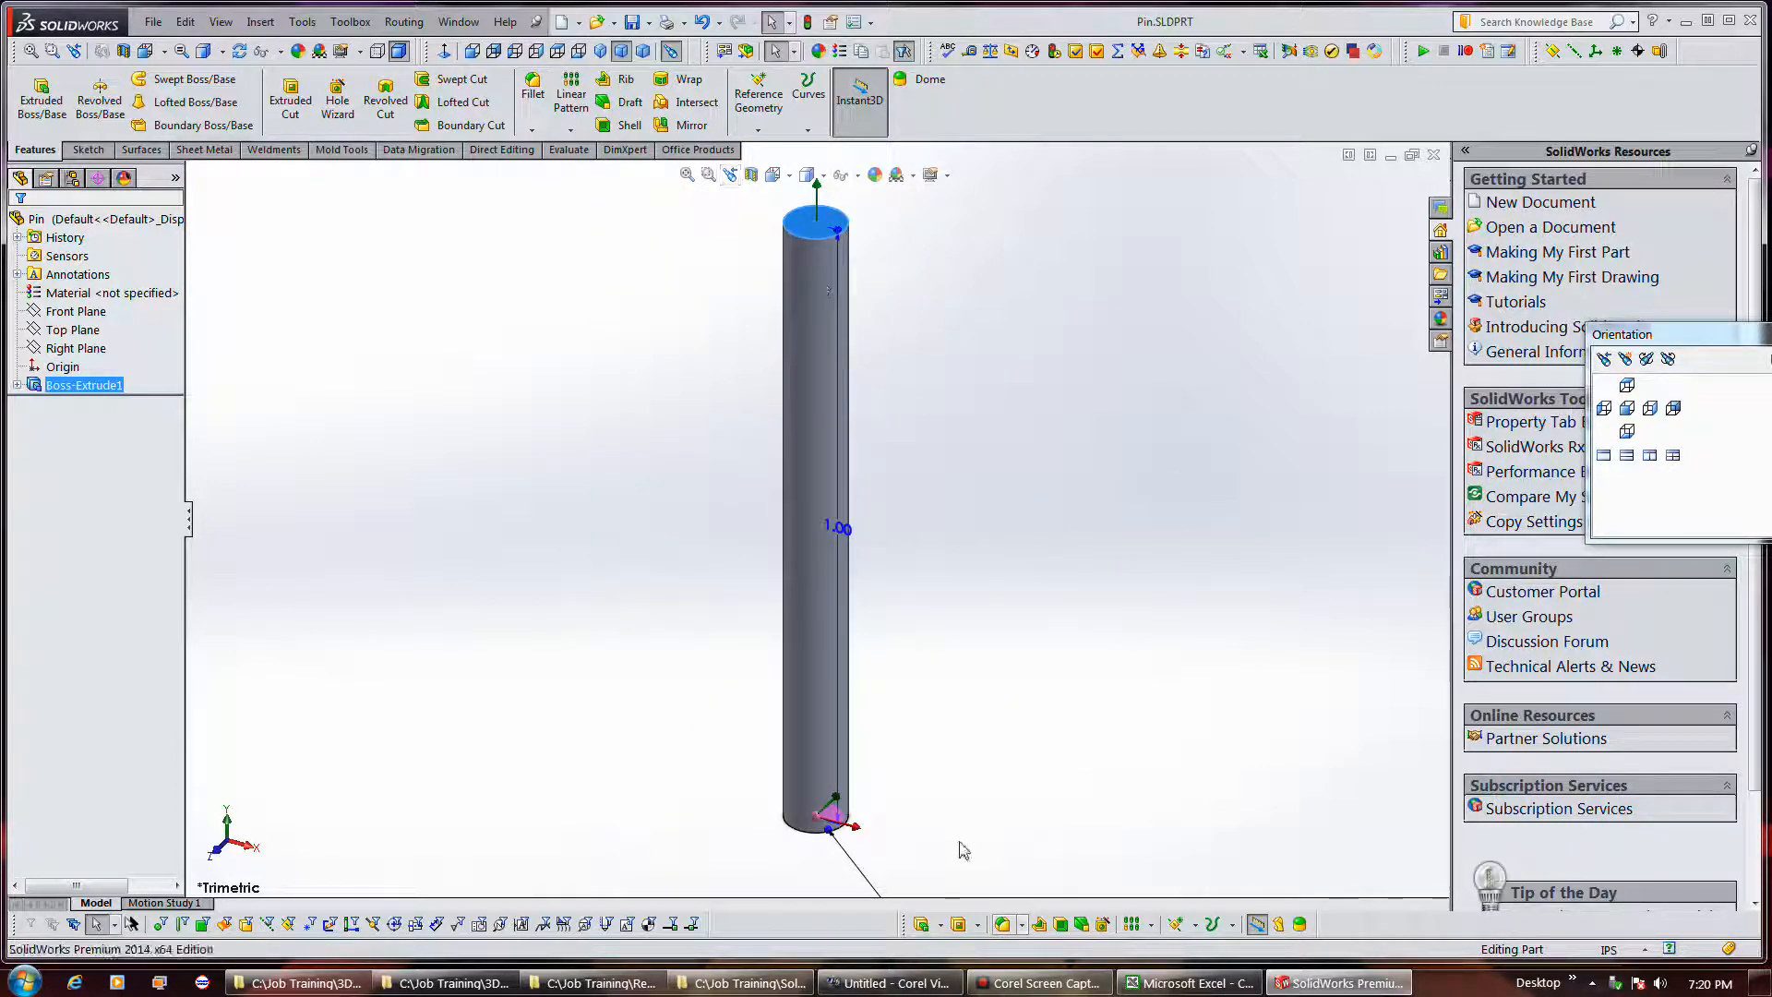
{"action": "middle_click_drag", "start_coordinate": [874, 853], "coordinate": [865, 590]}
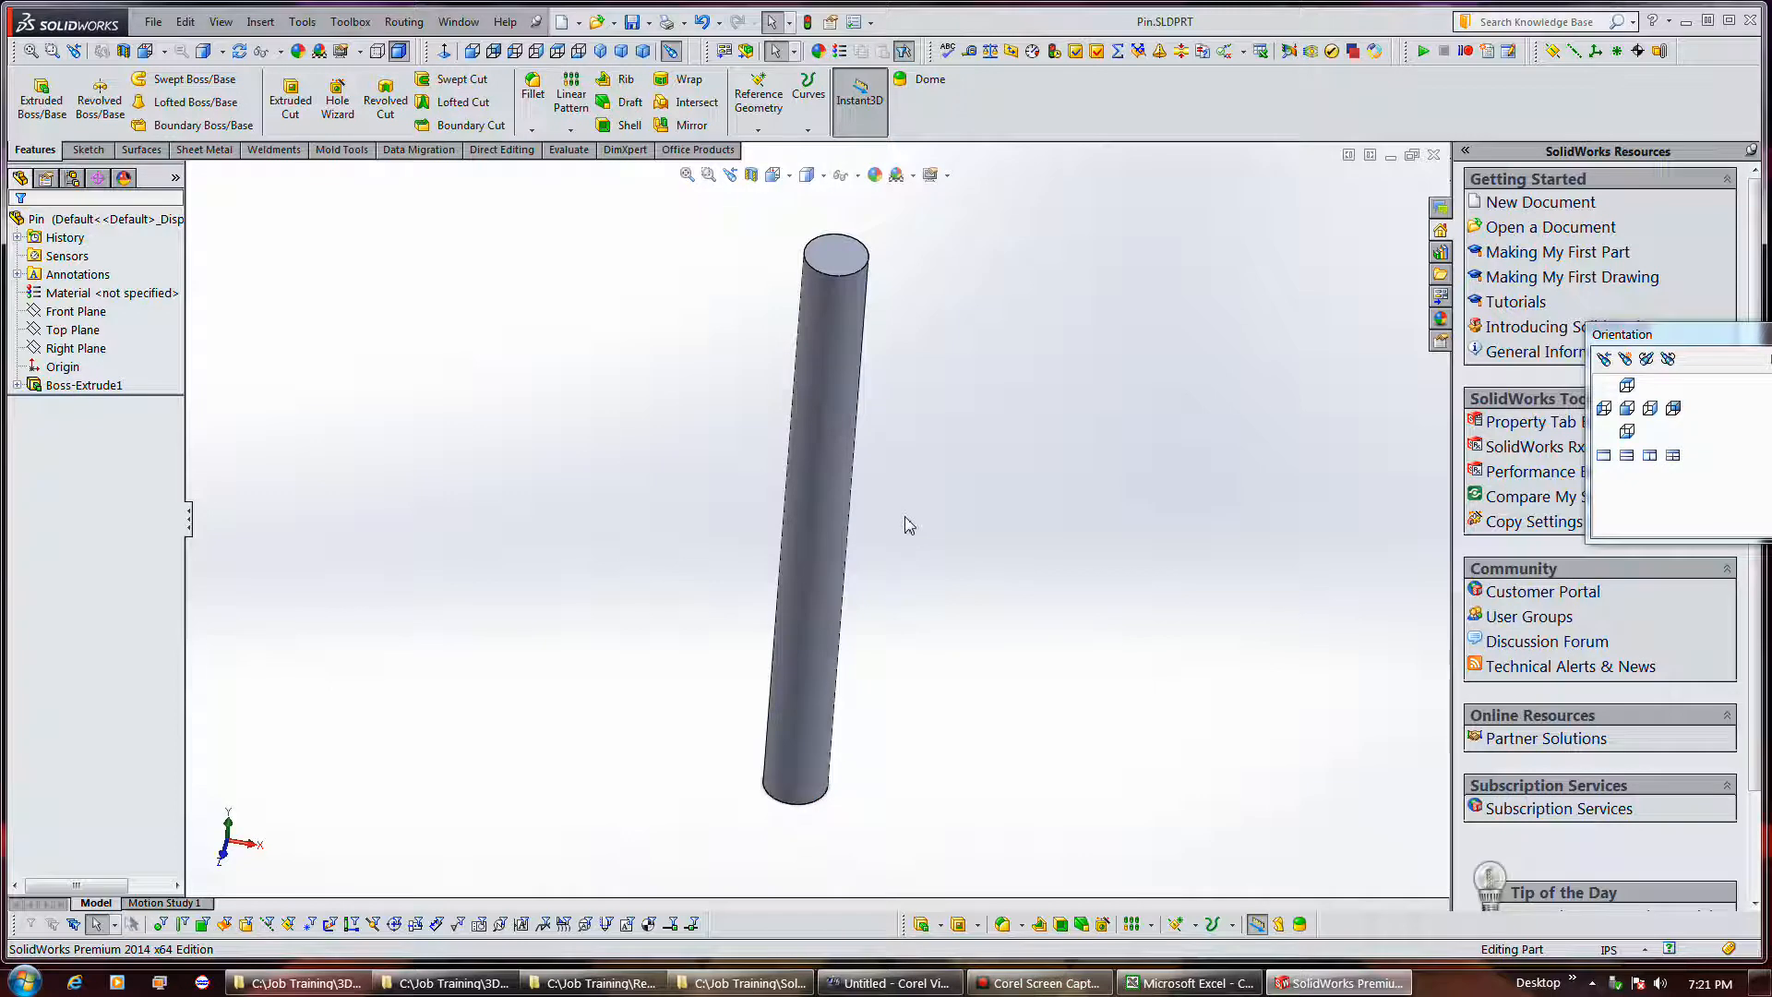
{"action": "left_click", "coordinate": [857, 397]}
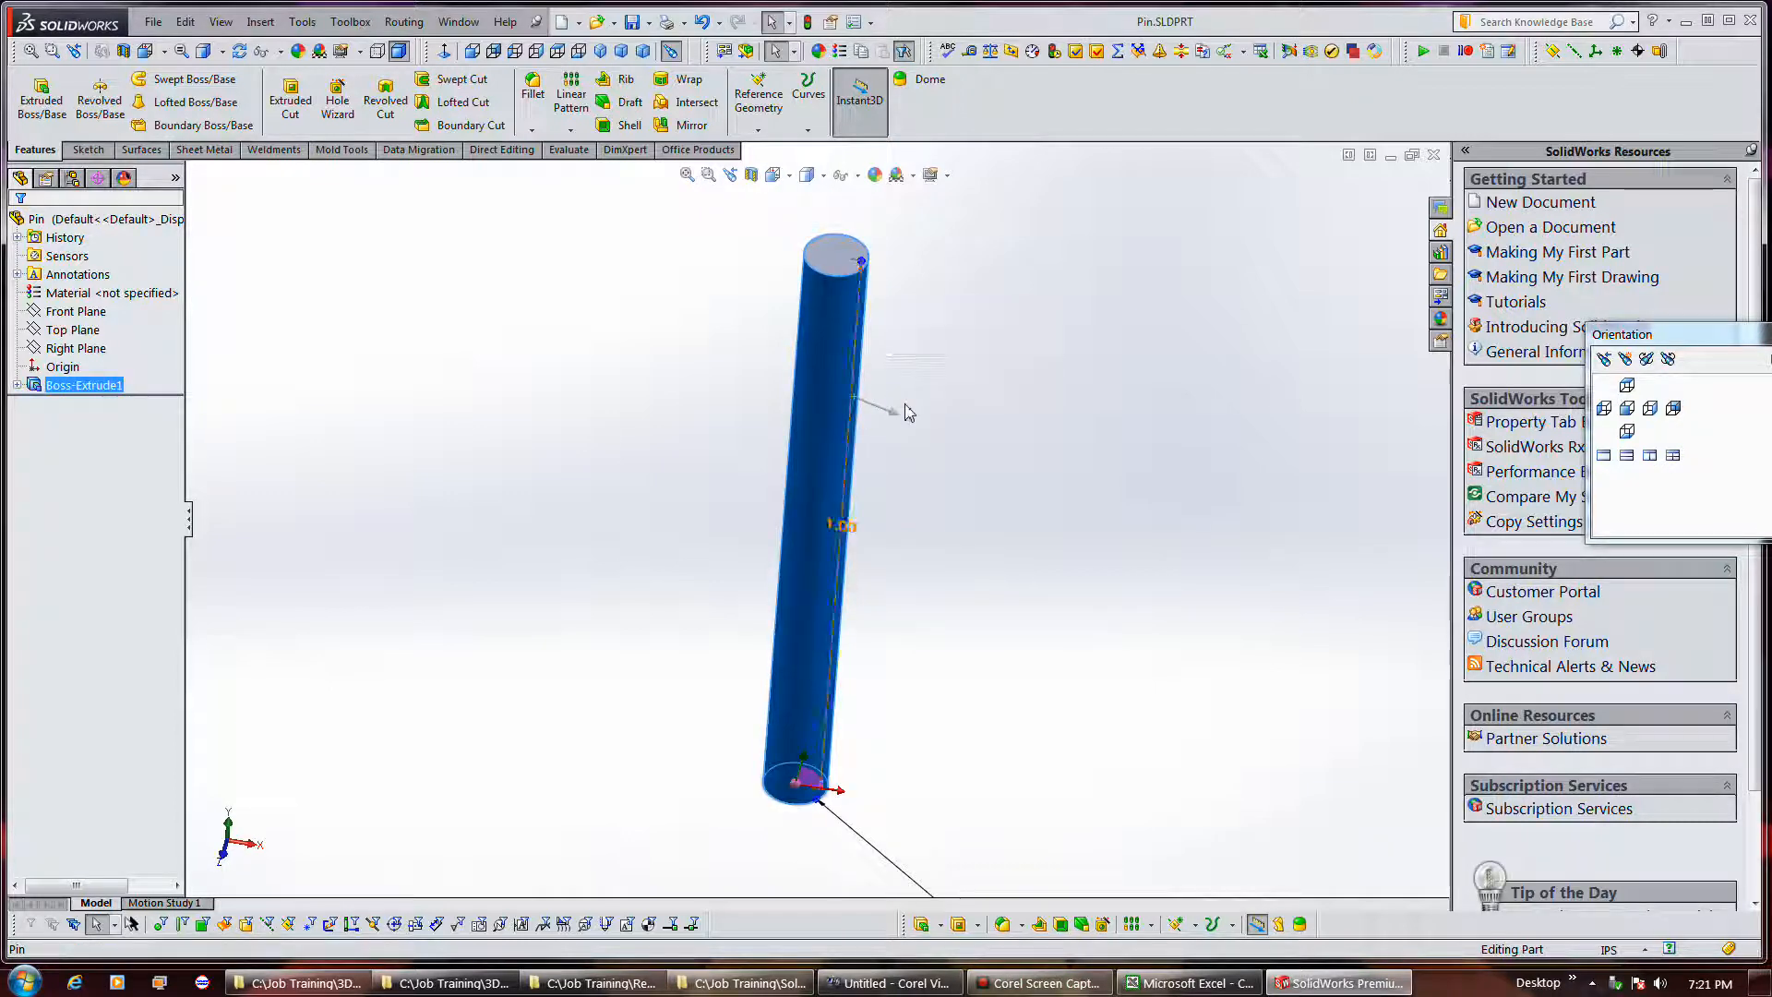
{"action": "left_click", "coordinate": [933, 395]}
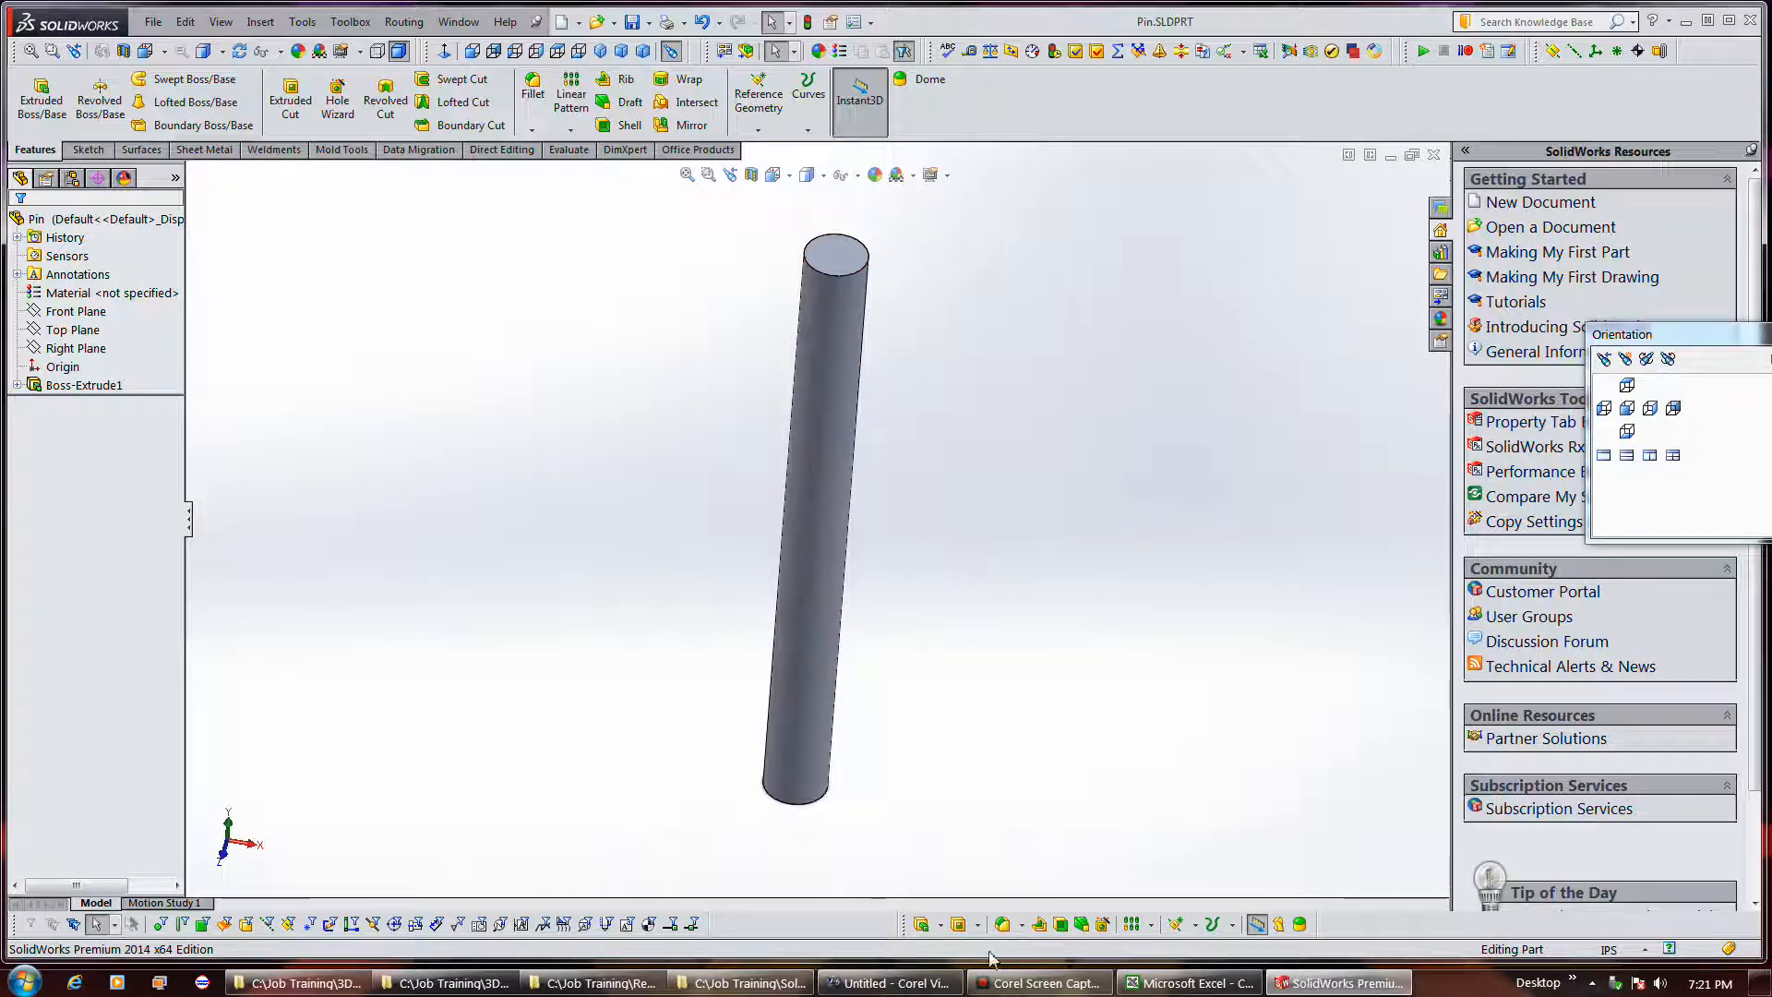
{"action": "middle_click_drag", "start_coordinate": [971, 646], "coordinate": [976, 375], "text": "alt"}
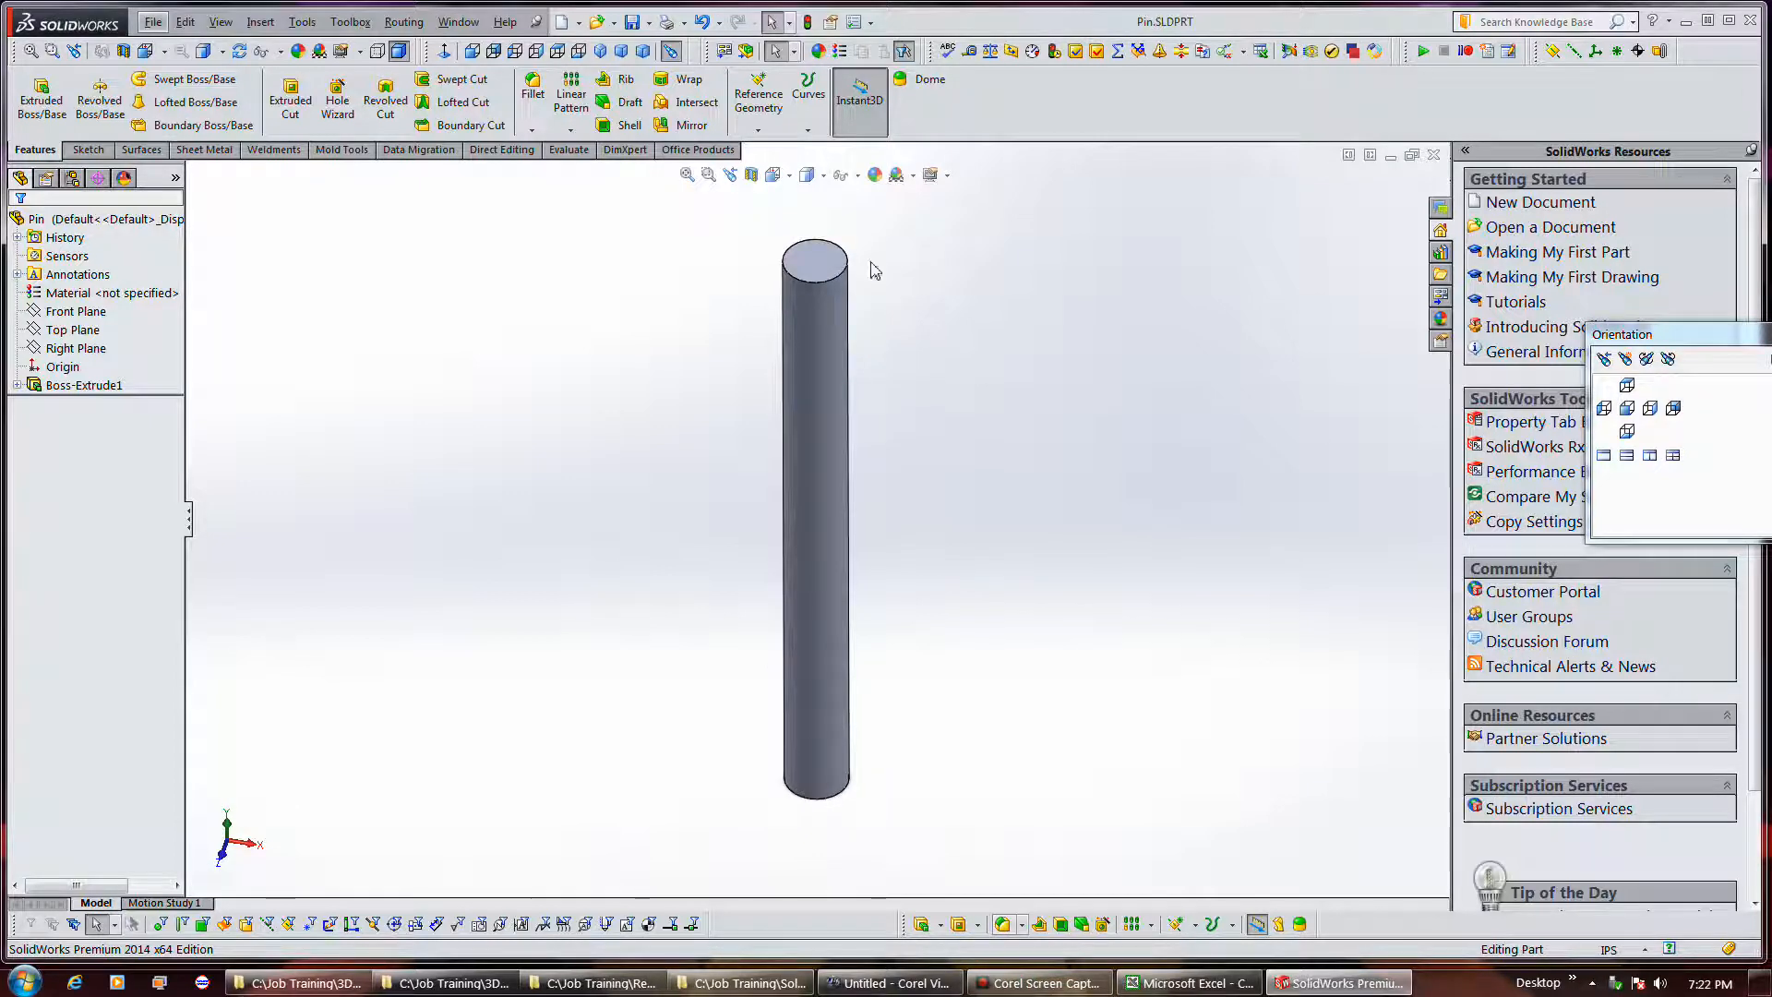
{"action": "middle_click_drag", "start_coordinate": [875, 269], "coordinate": [872, 544], "text": "alt"}
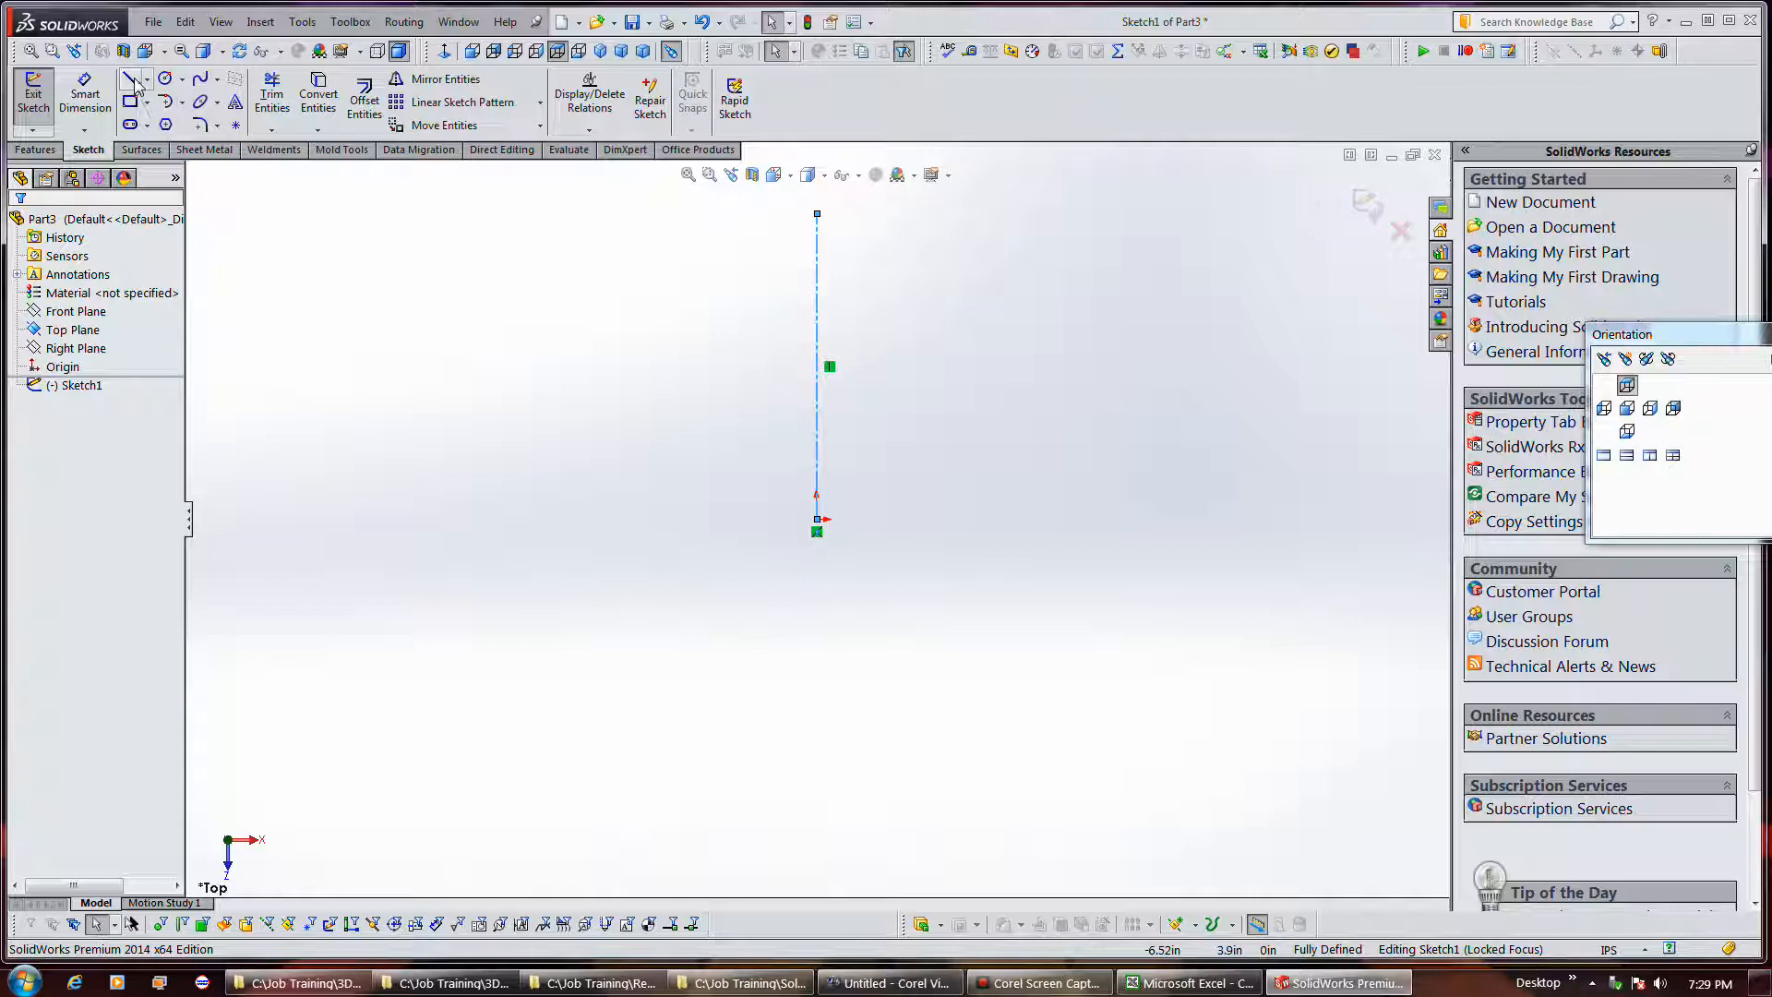
Hide the sketch relation symbols and display them again.
{"action": "left_click", "coordinate": [220, 21]}
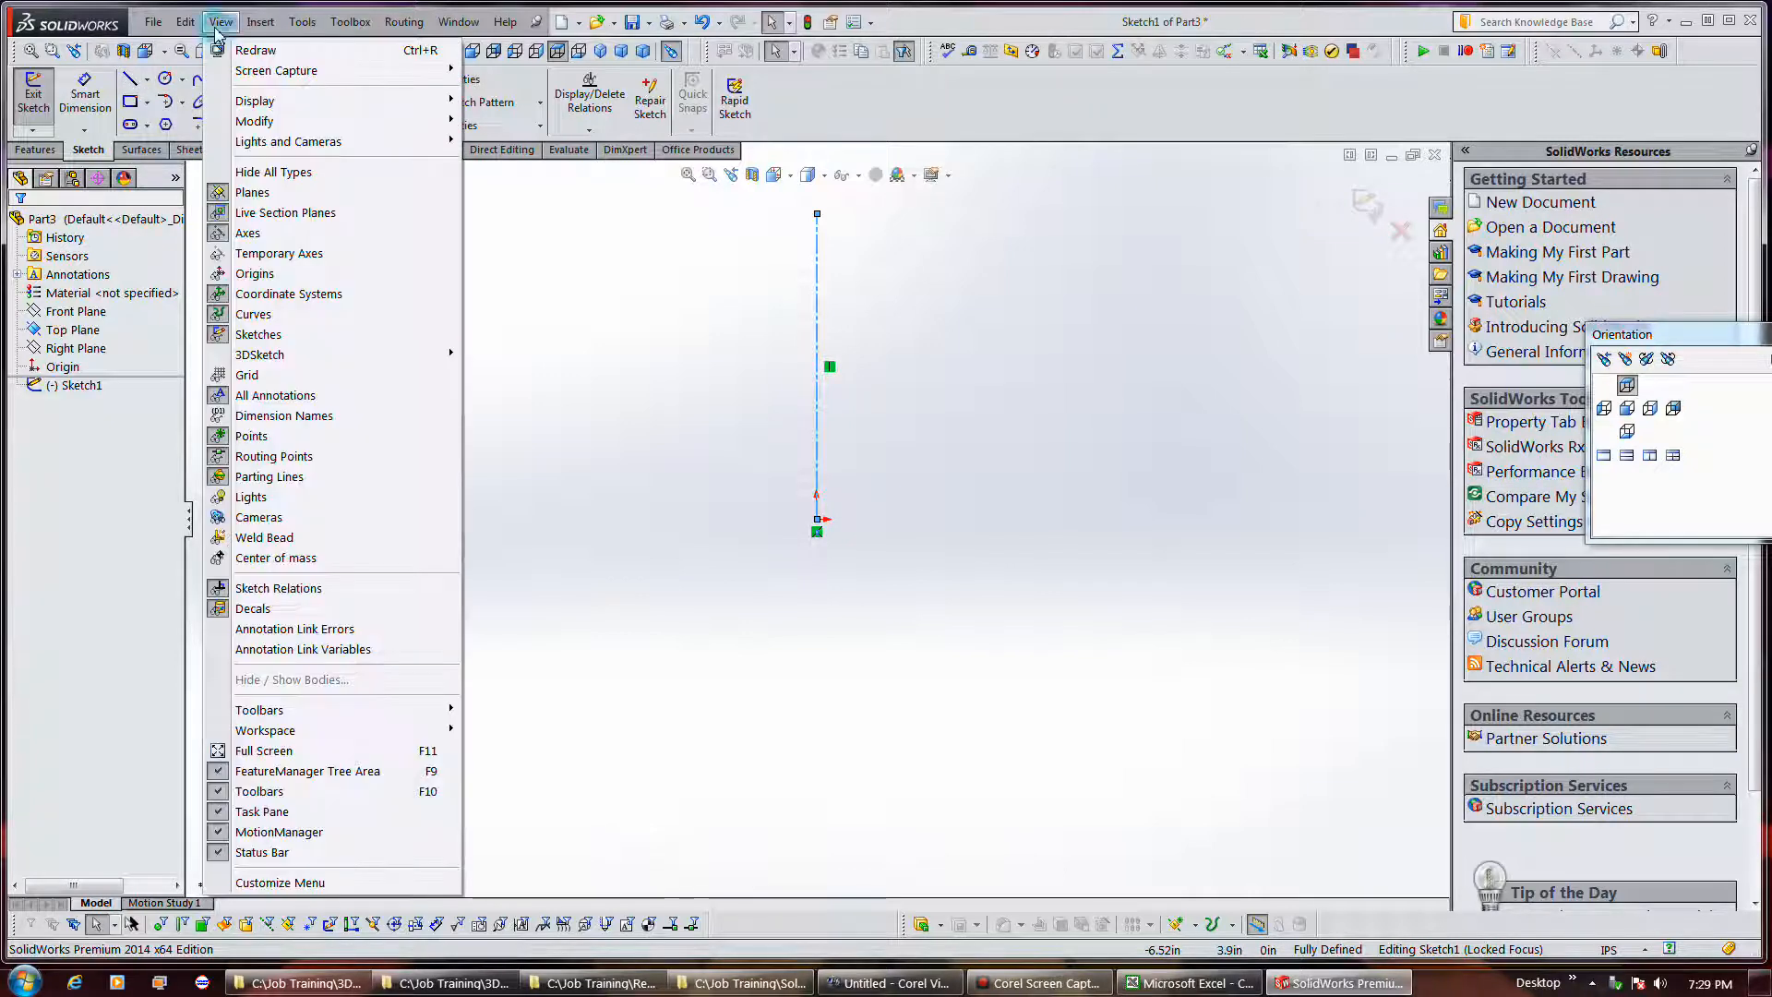
{"action": "left_click", "coordinate": [300, 588]}
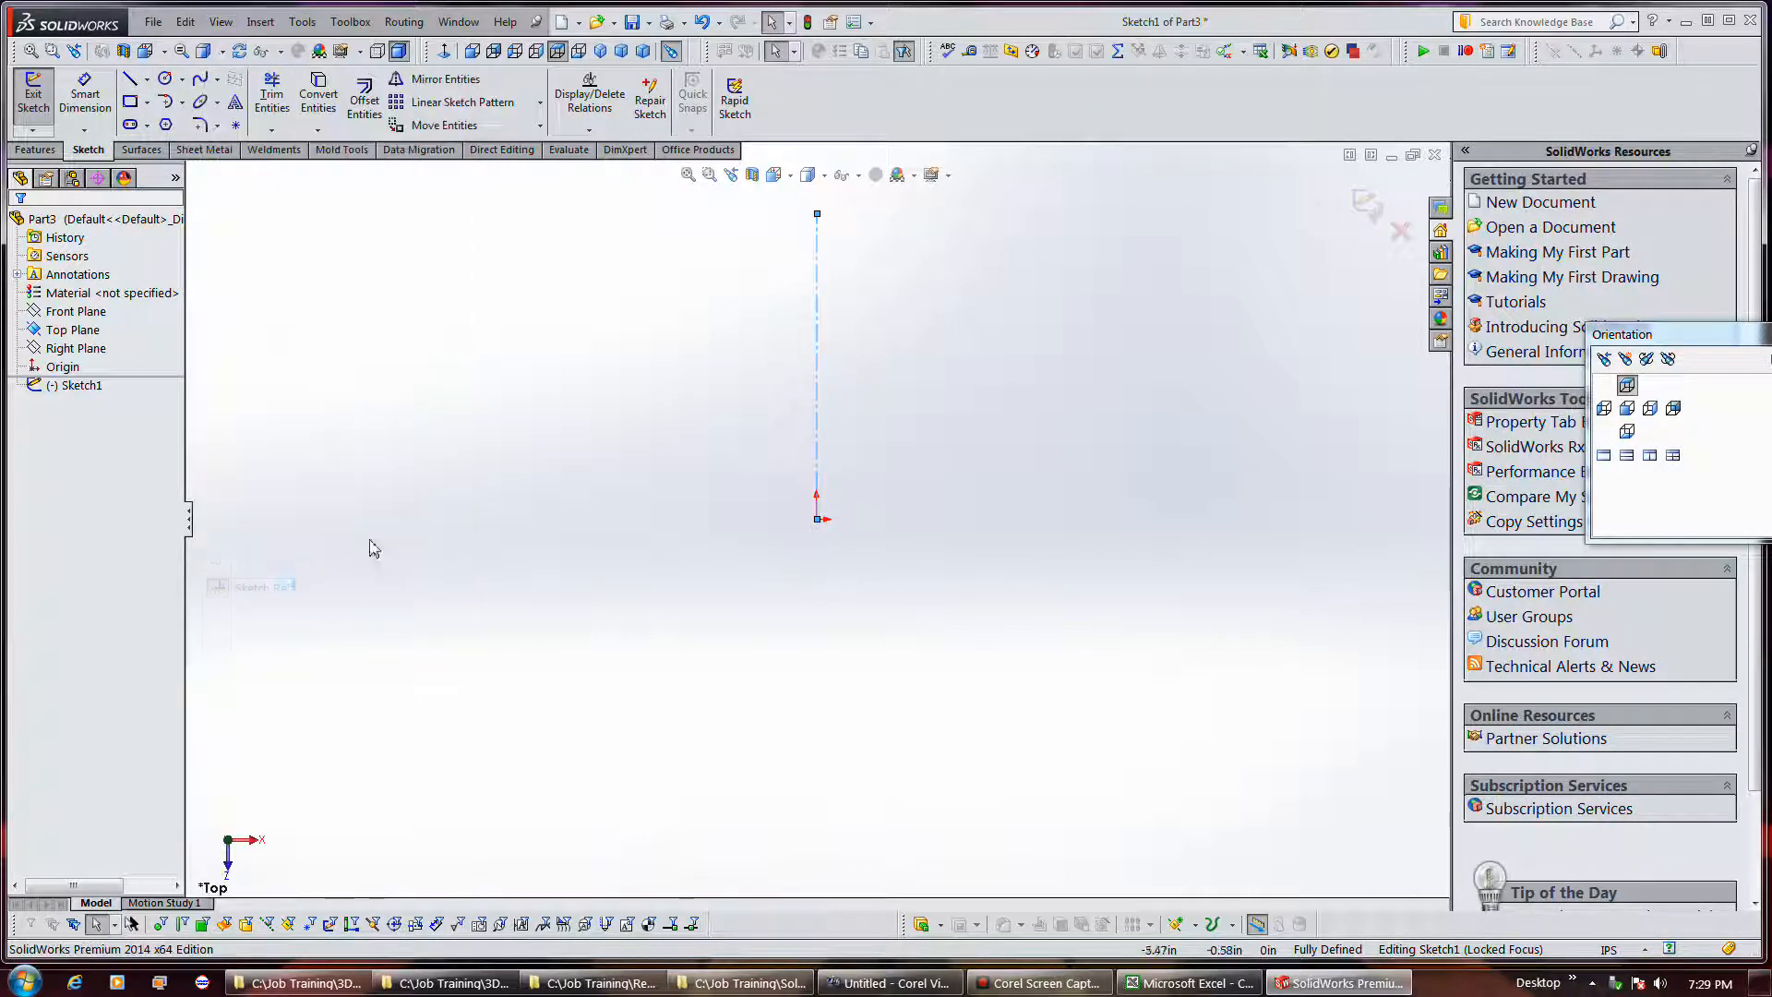
{"action": "left_click", "coordinate": [220, 21]}
{"action": "left_click", "coordinate": [348, 588]}
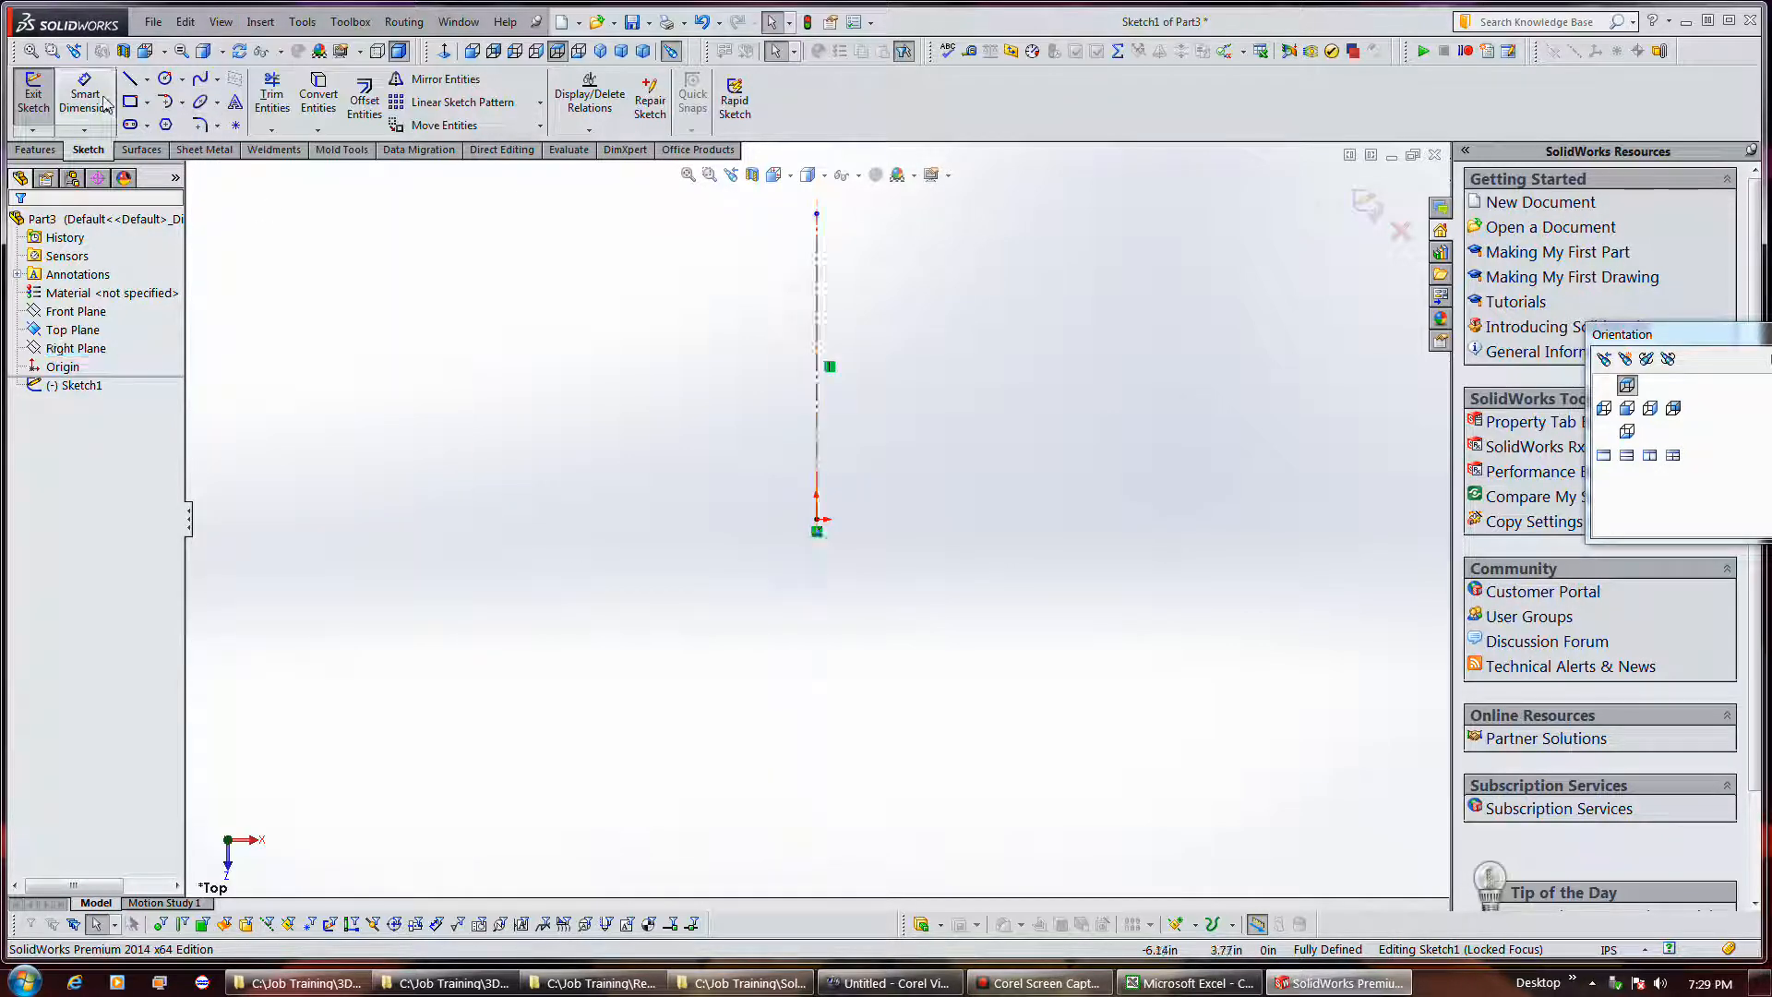
{"action": "left_click", "coordinate": [129, 78]}
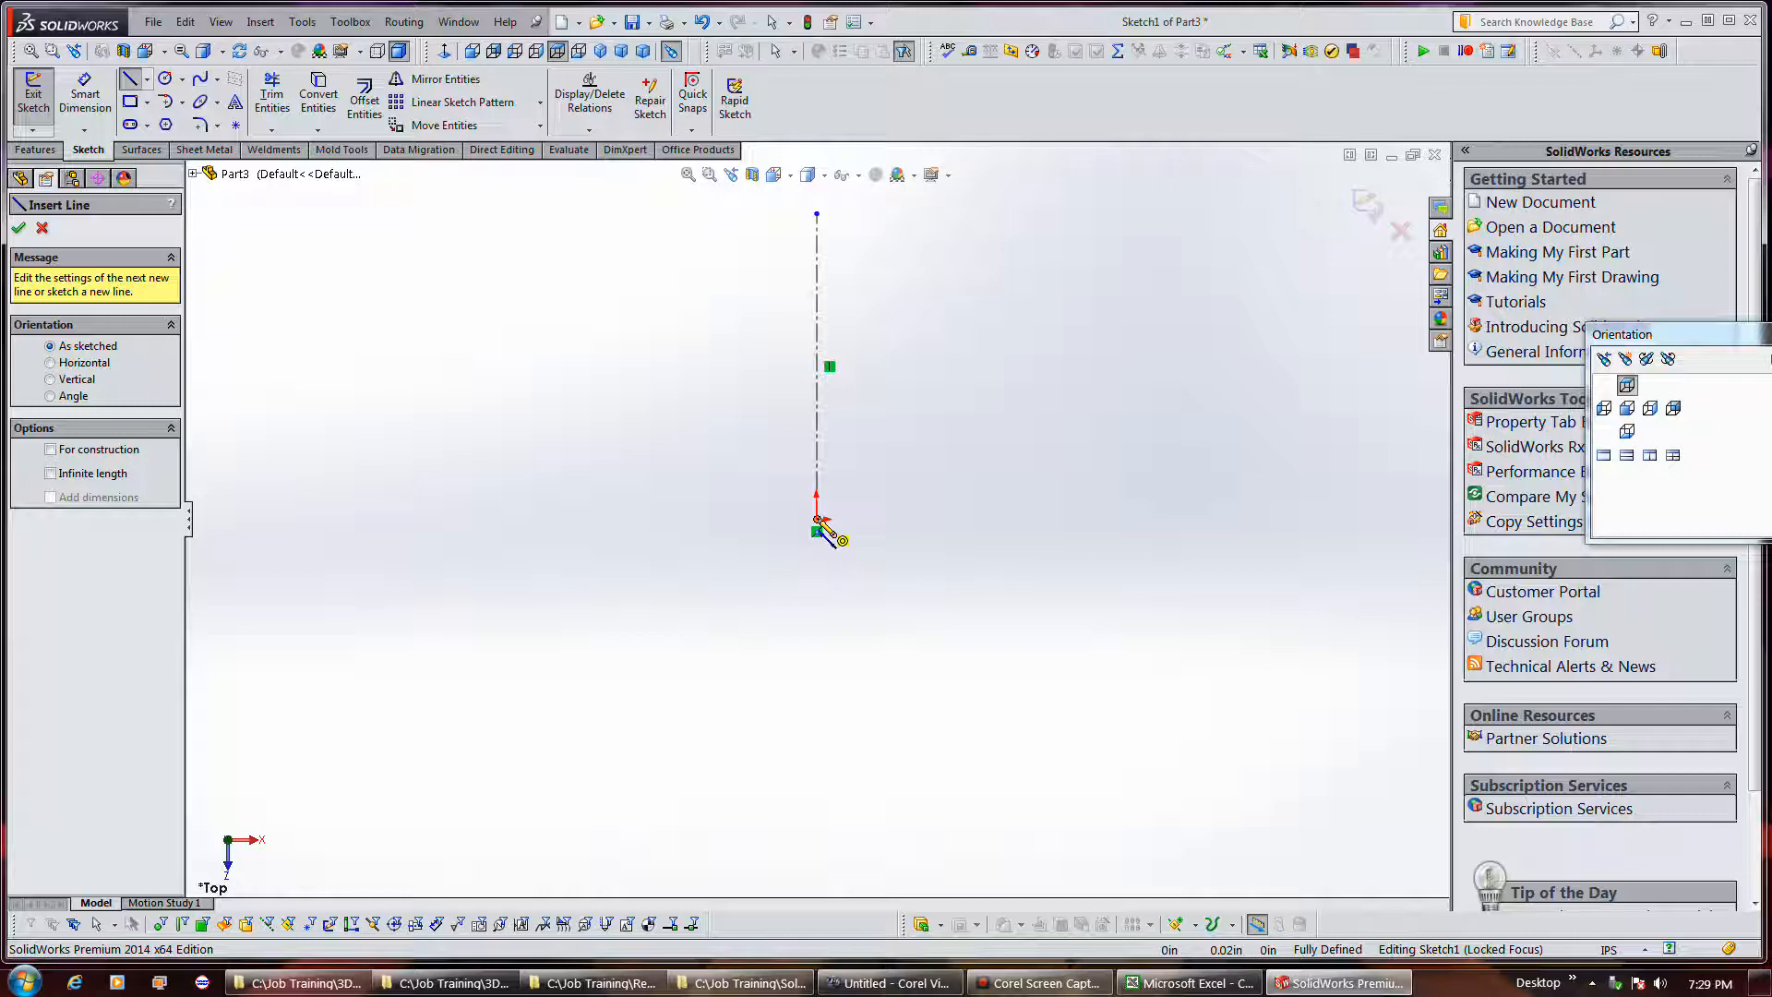
{"action": "left_click", "coordinate": [816, 522]}
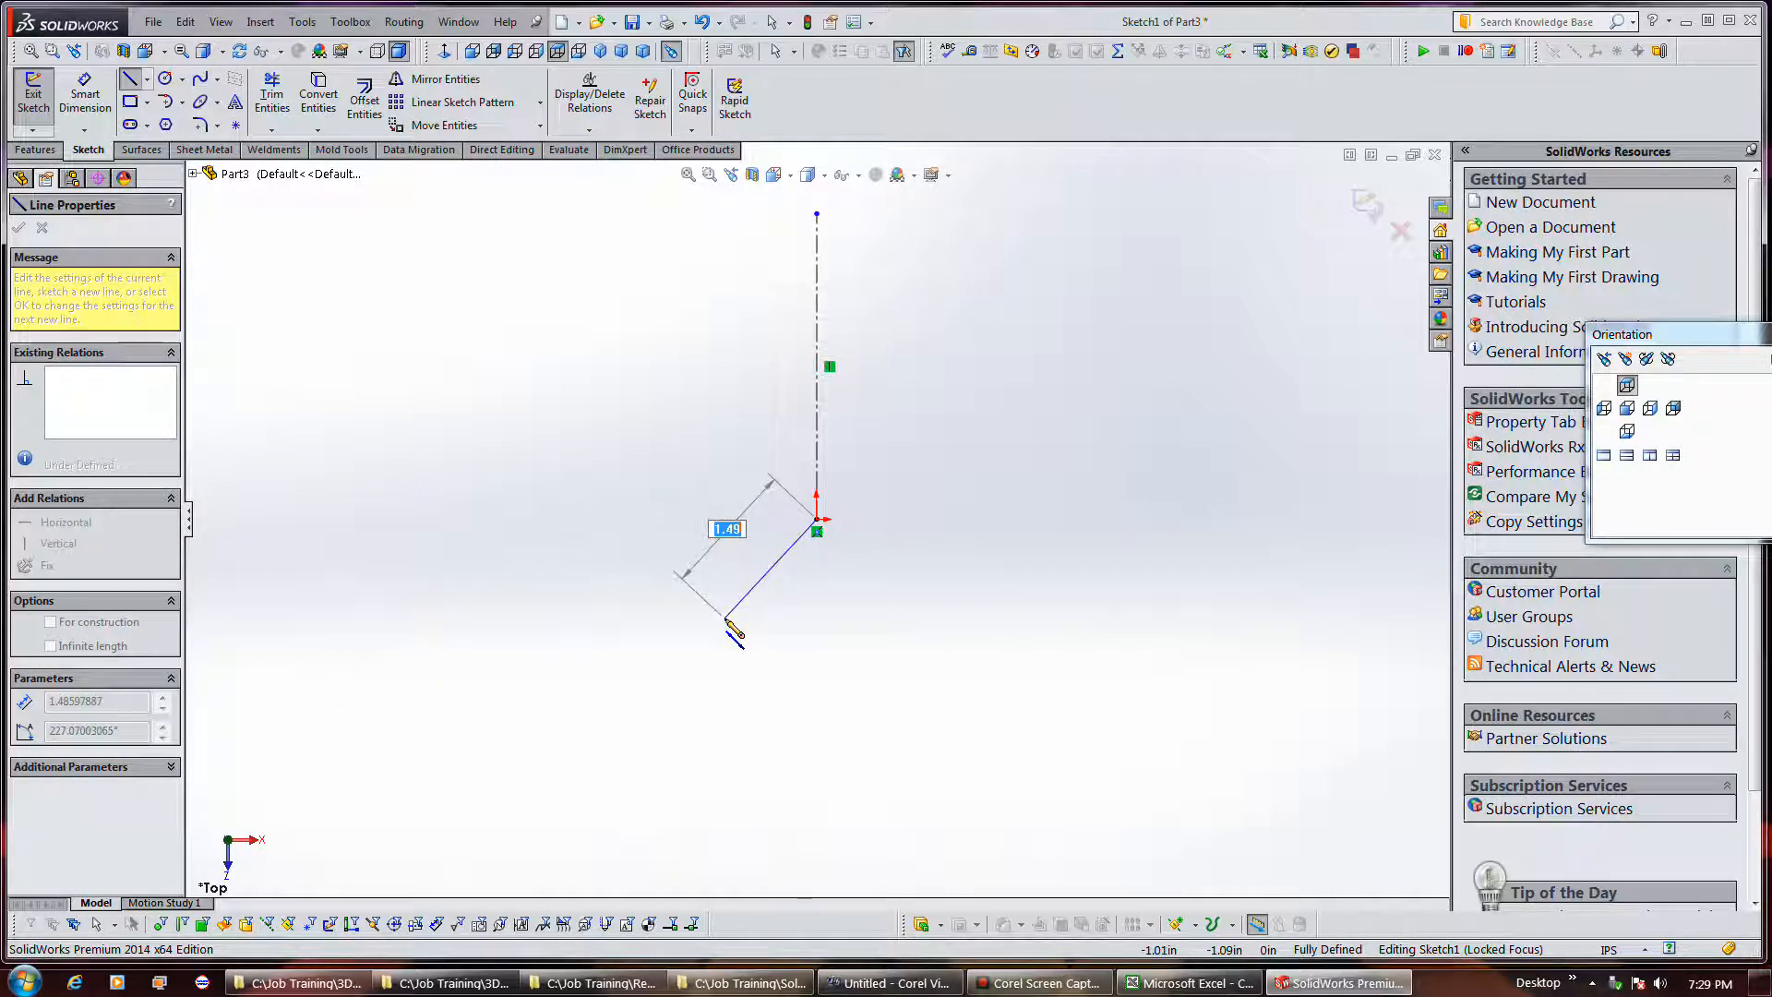
{"action": "key", "text": "Escape"}
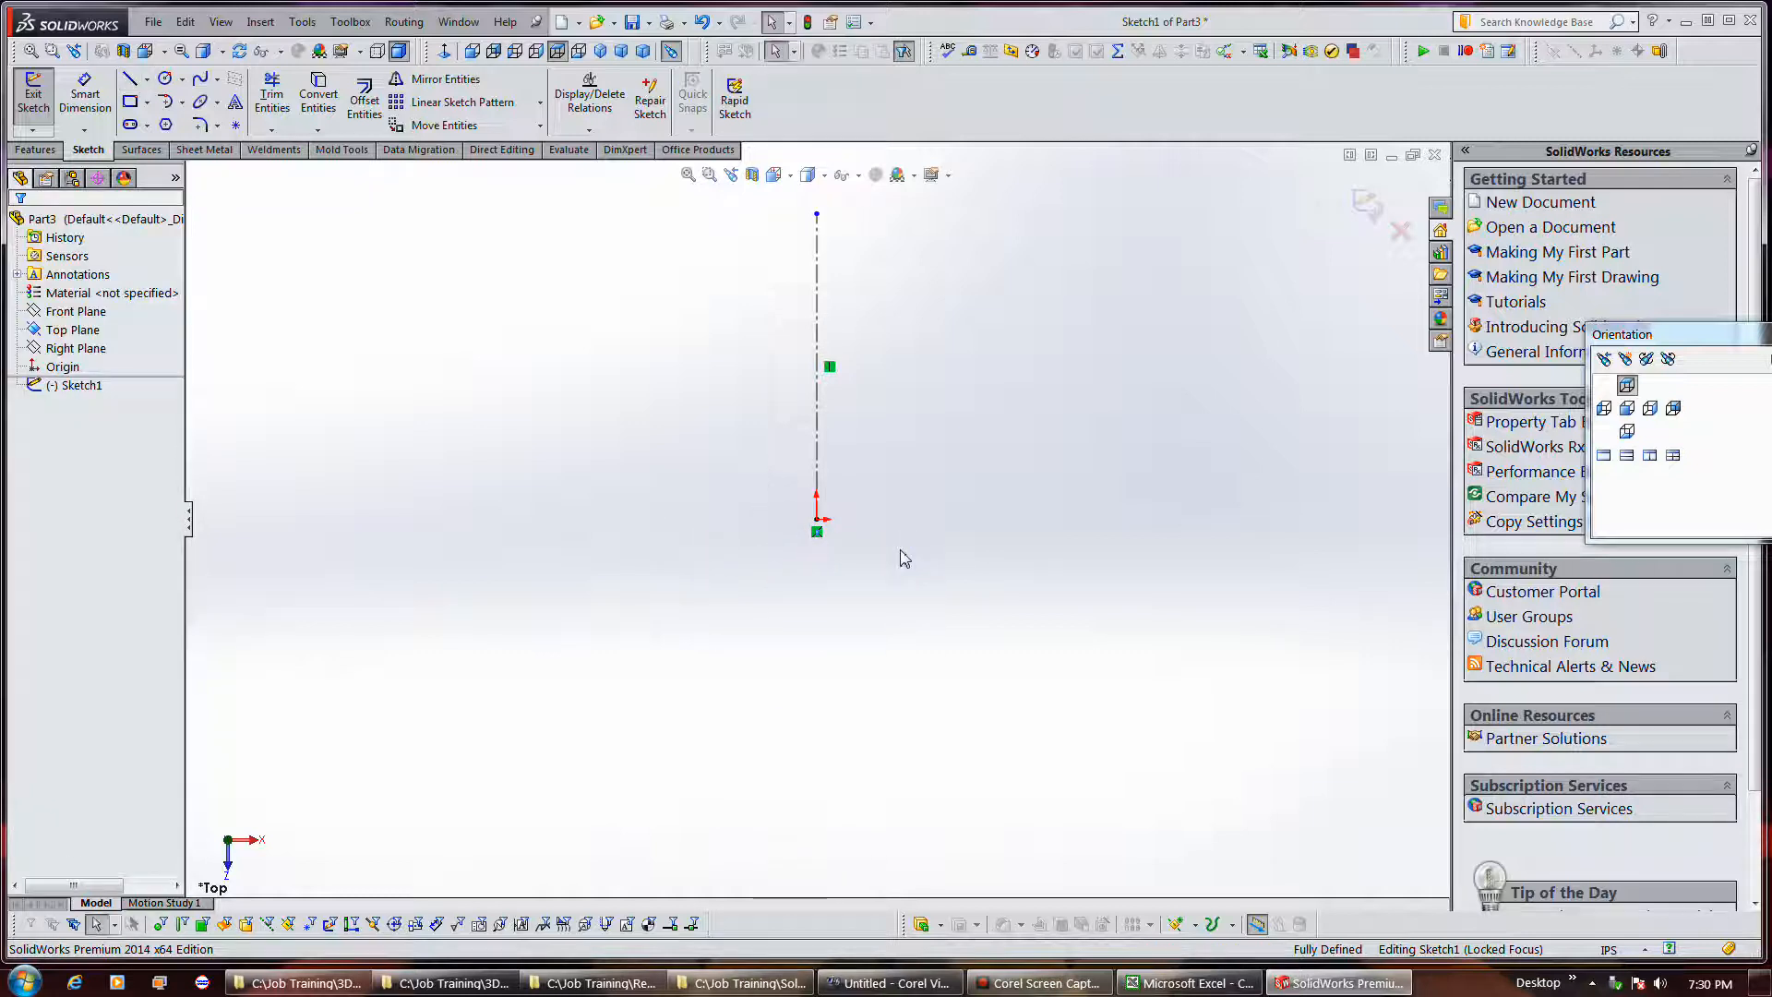
Draw a horizontal construction line from the origin, perpendicular to the vertical centerline.
{"action": "left_click", "coordinate": [130, 78]}
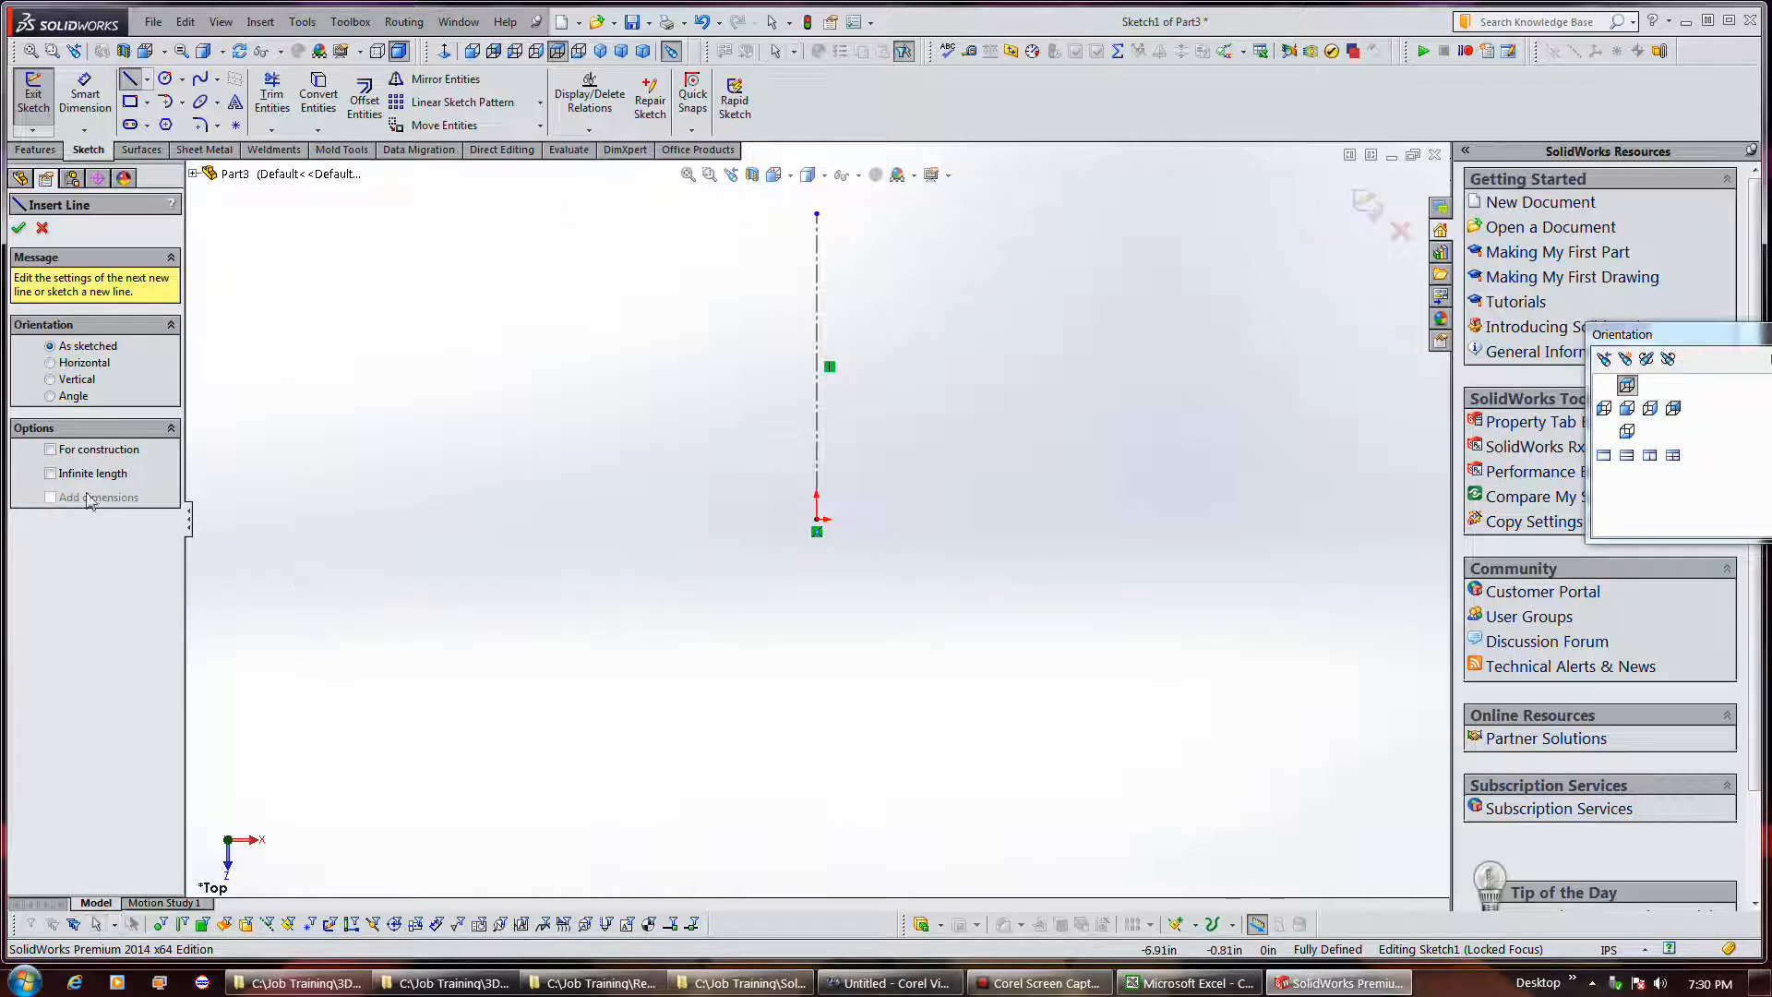
{"action": "left_click", "coordinate": [78, 449]}
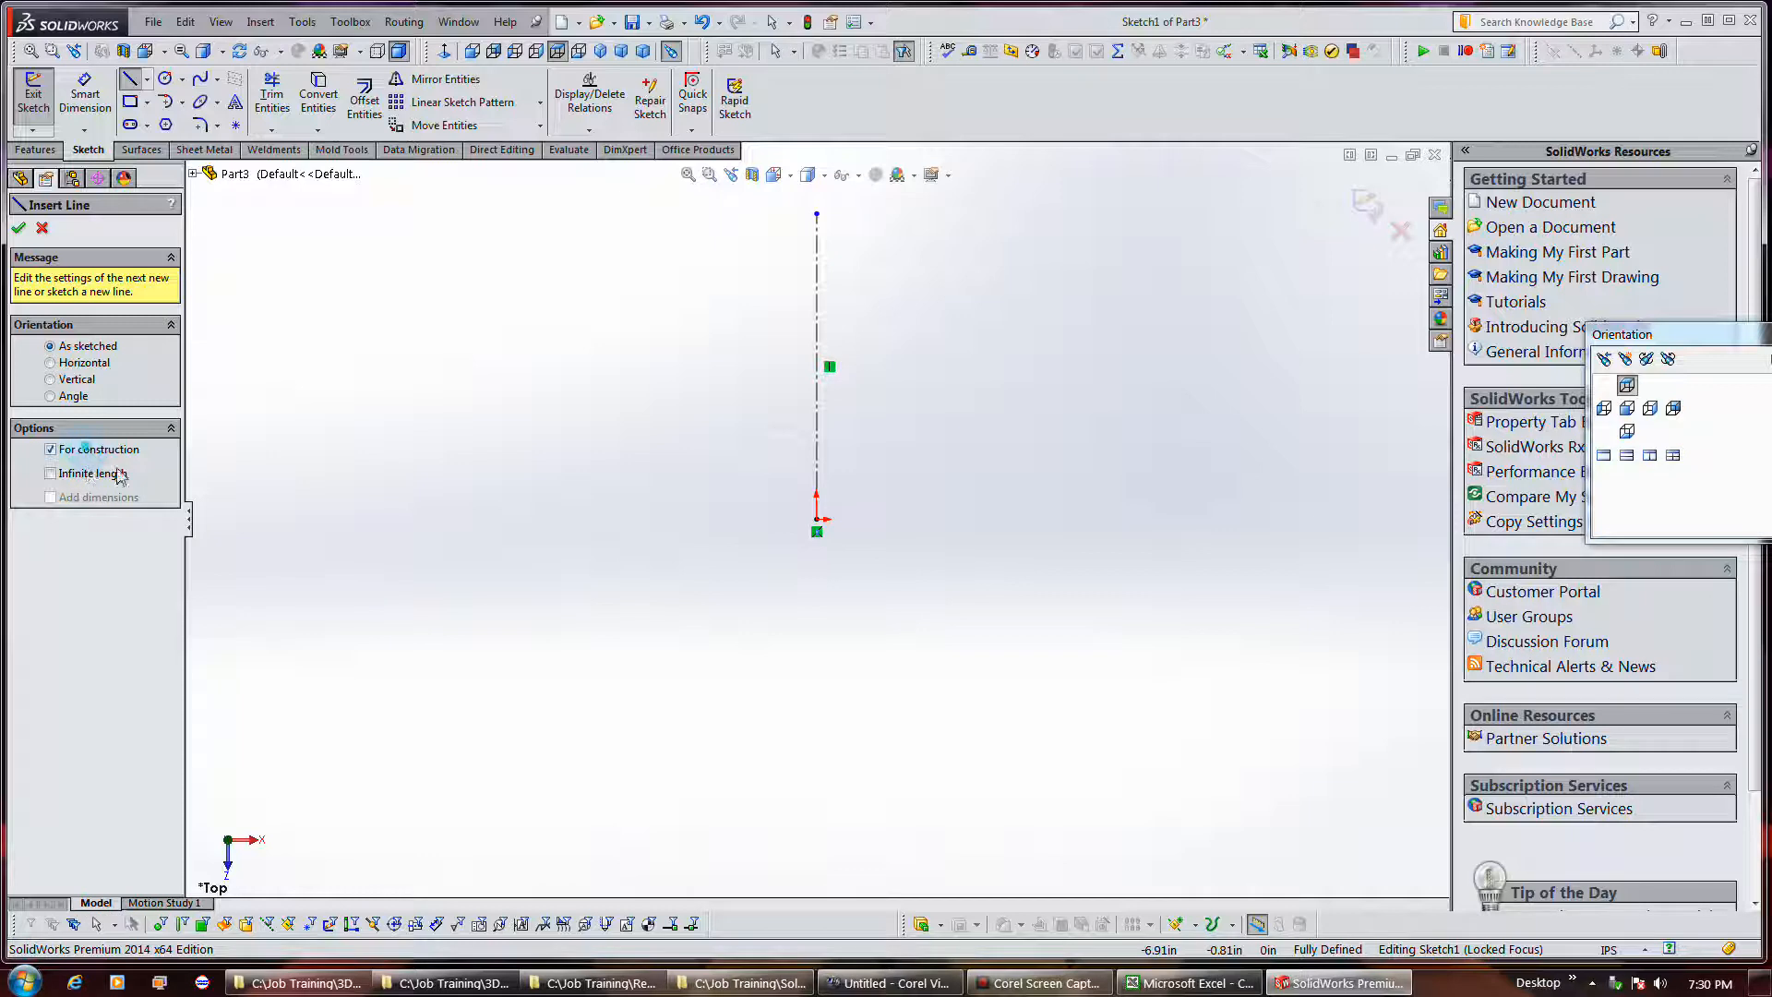
{"action": "left_click", "coordinate": [816, 519]}
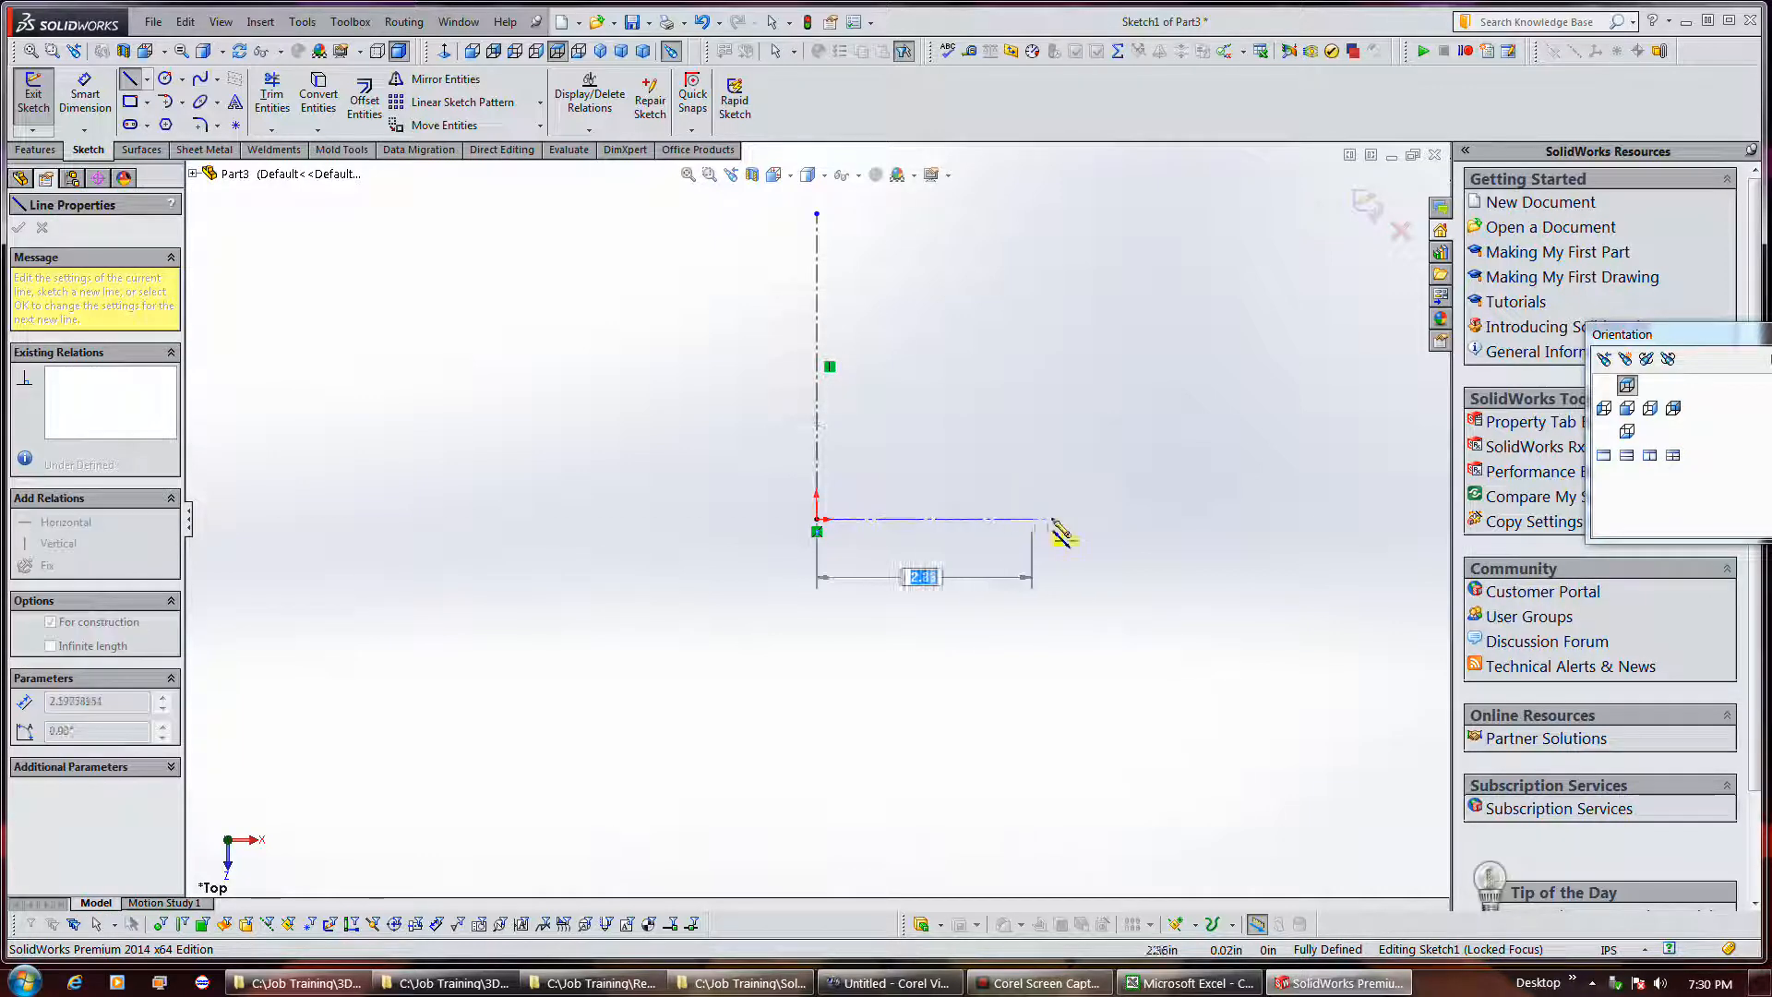
{"action": "left_click", "coordinate": [1059, 519]}
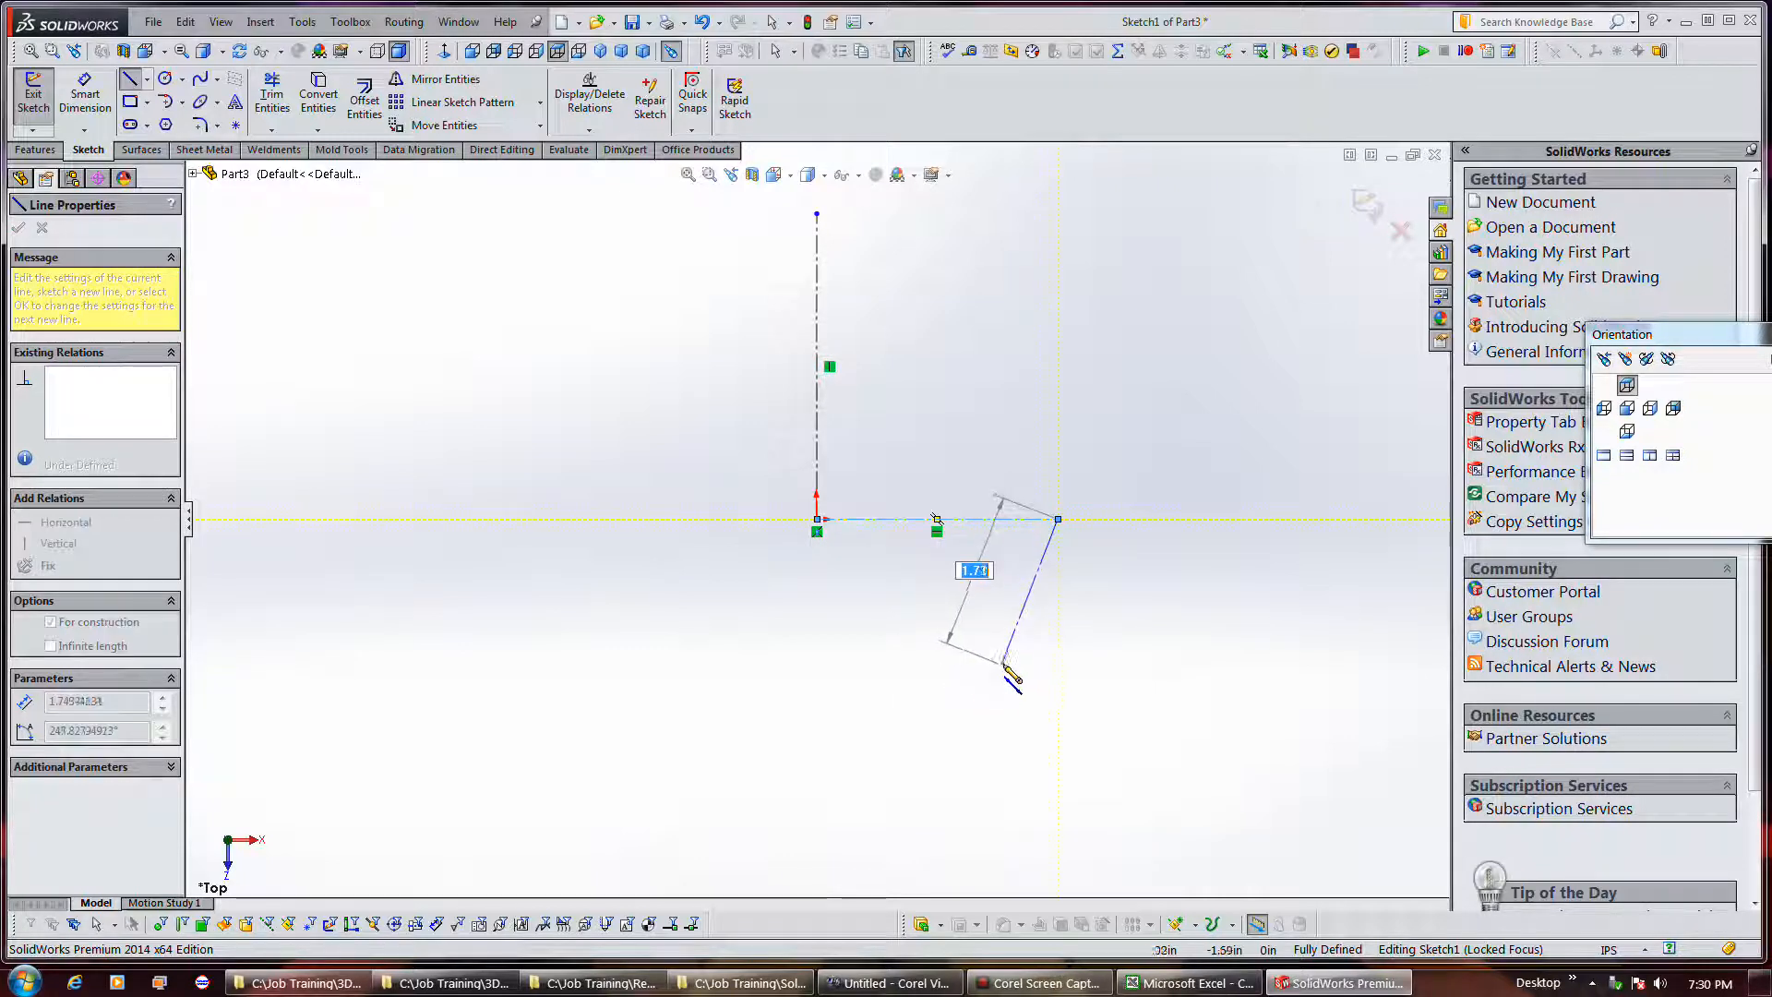
{"action": "key", "text": "Escape"}
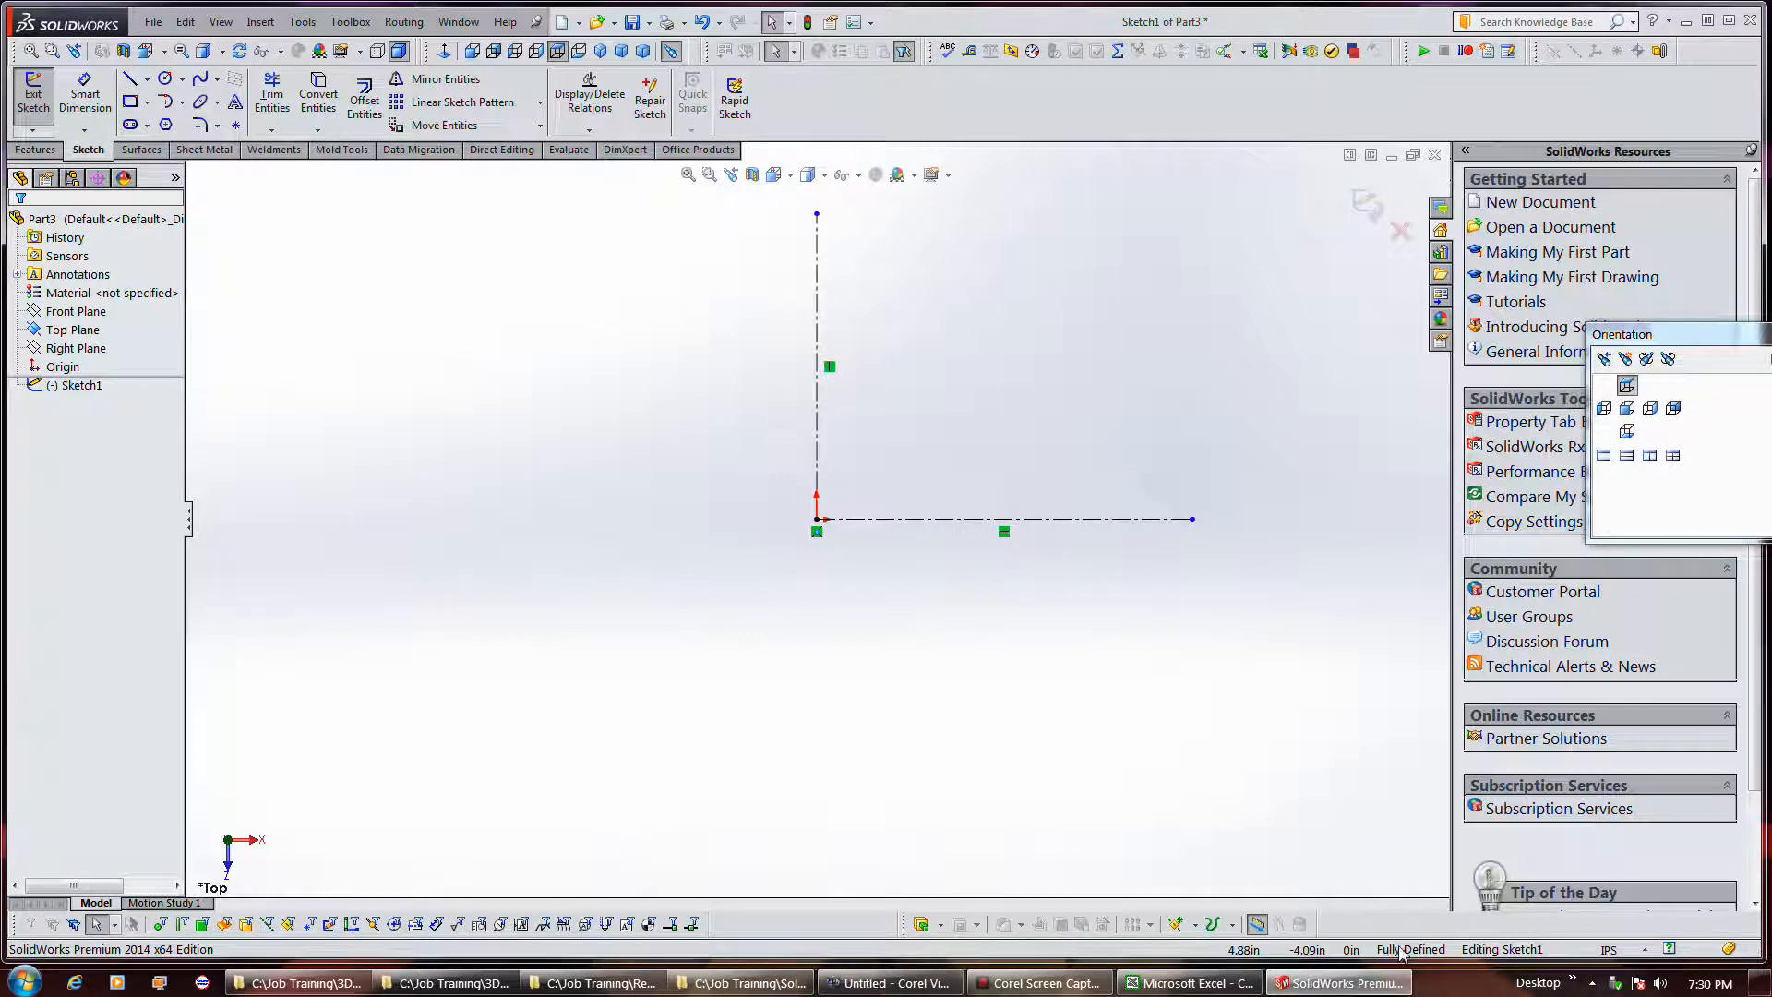
{"action": "left_click", "coordinate": [108, 388]}
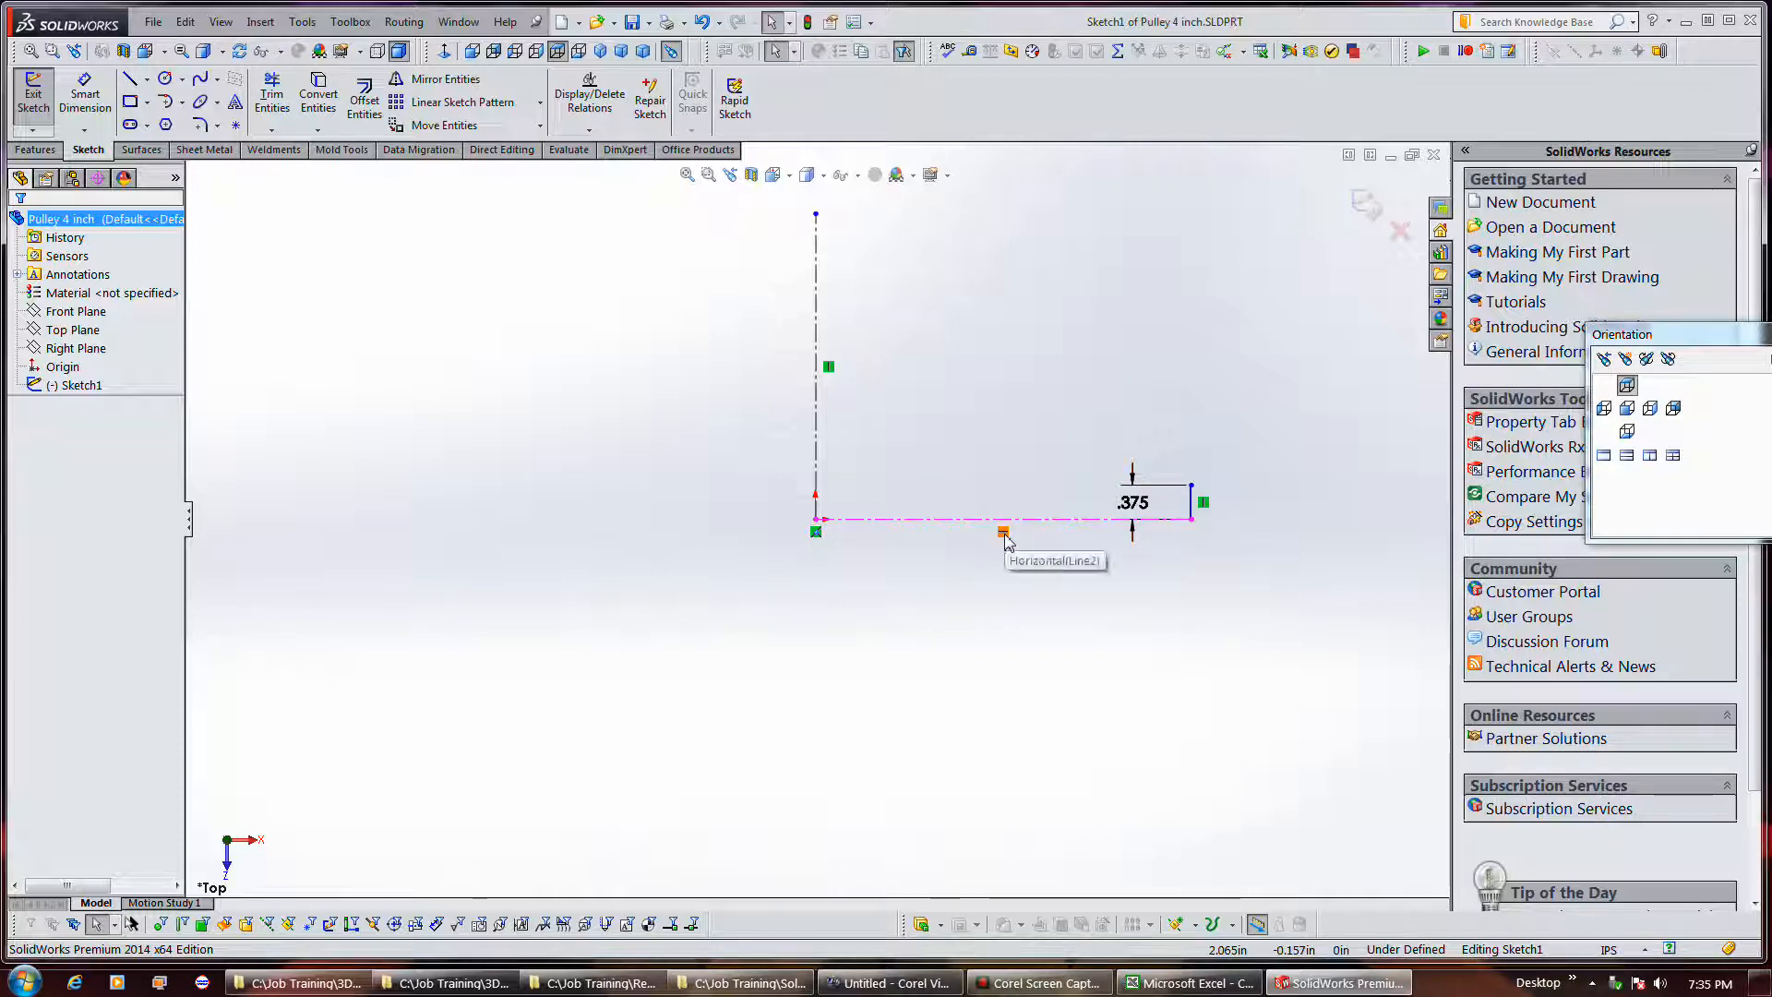
{"action": "left_click", "coordinate": [1196, 513]}
{"action": "left_click_drag", "start_coordinate": [1196, 508], "coordinate": [1194, 506]}
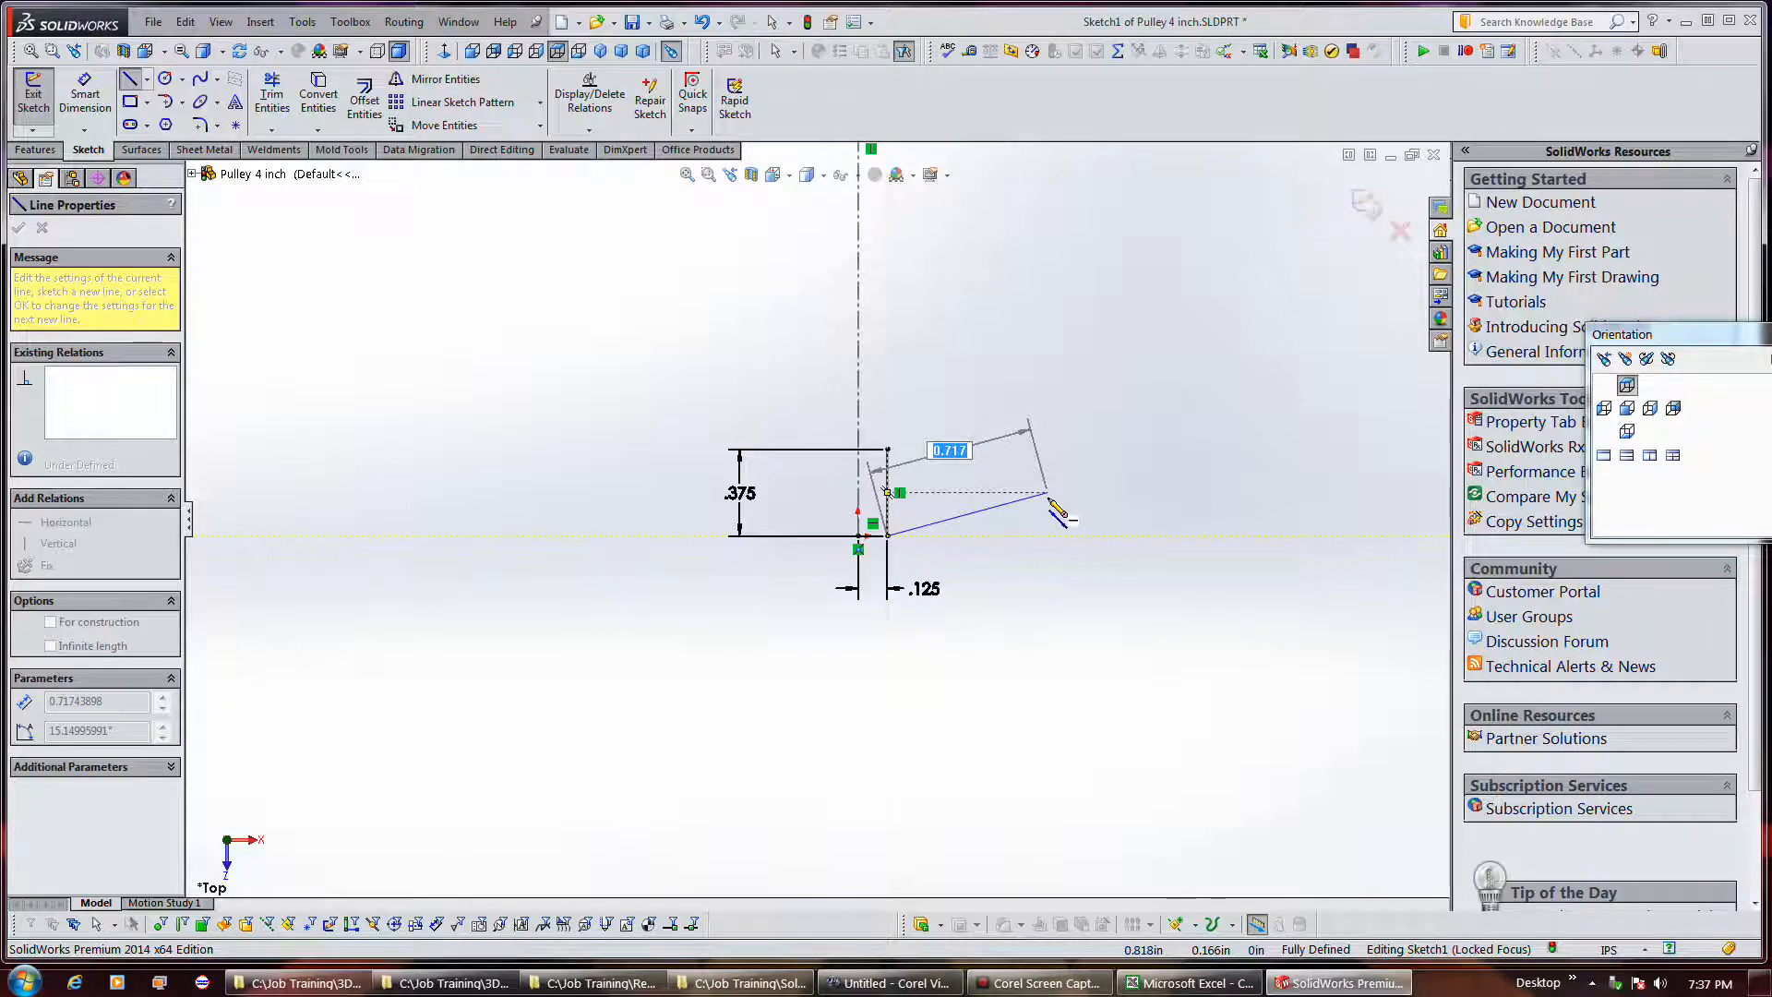
Draw a sloped line about 0.72 in long from the 0.375 in vertical line's lower end and move its free end down level and back up.
{"action": "left_click", "coordinate": [1047, 494]}
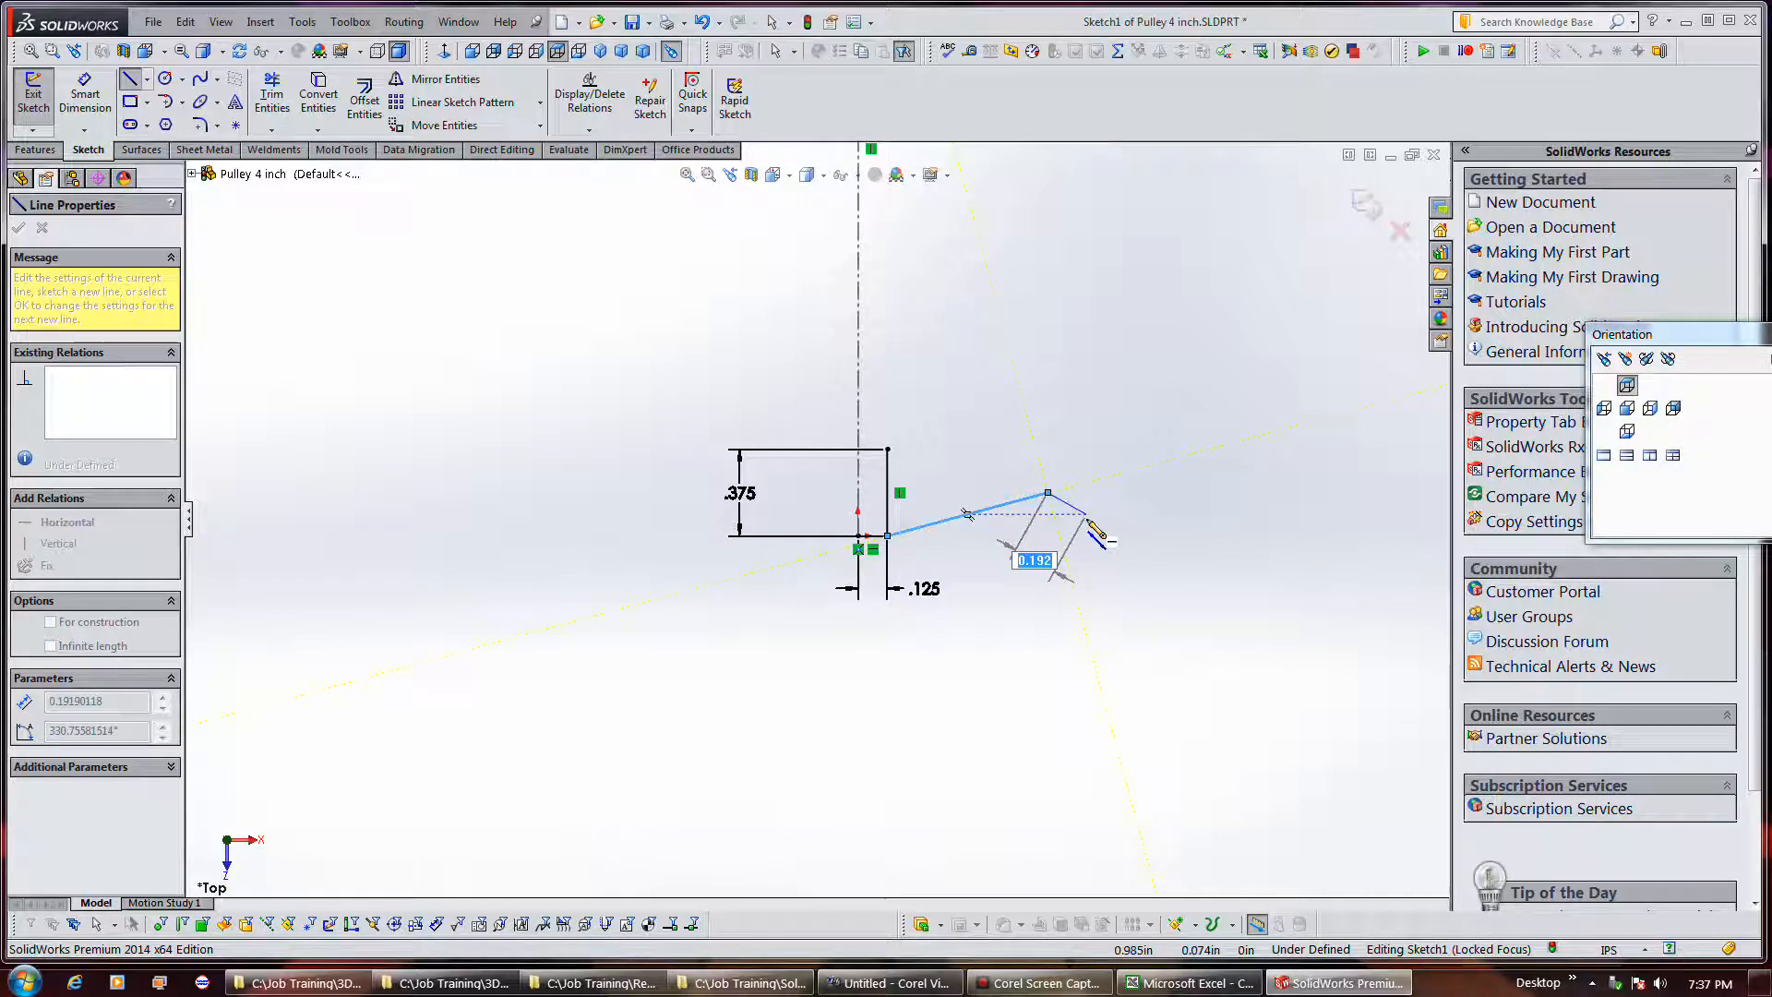
{"action": "key", "text": "Escape"}
{"action": "left_click_drag", "start_coordinate": [1048, 494], "coordinate": [1048, 539]}
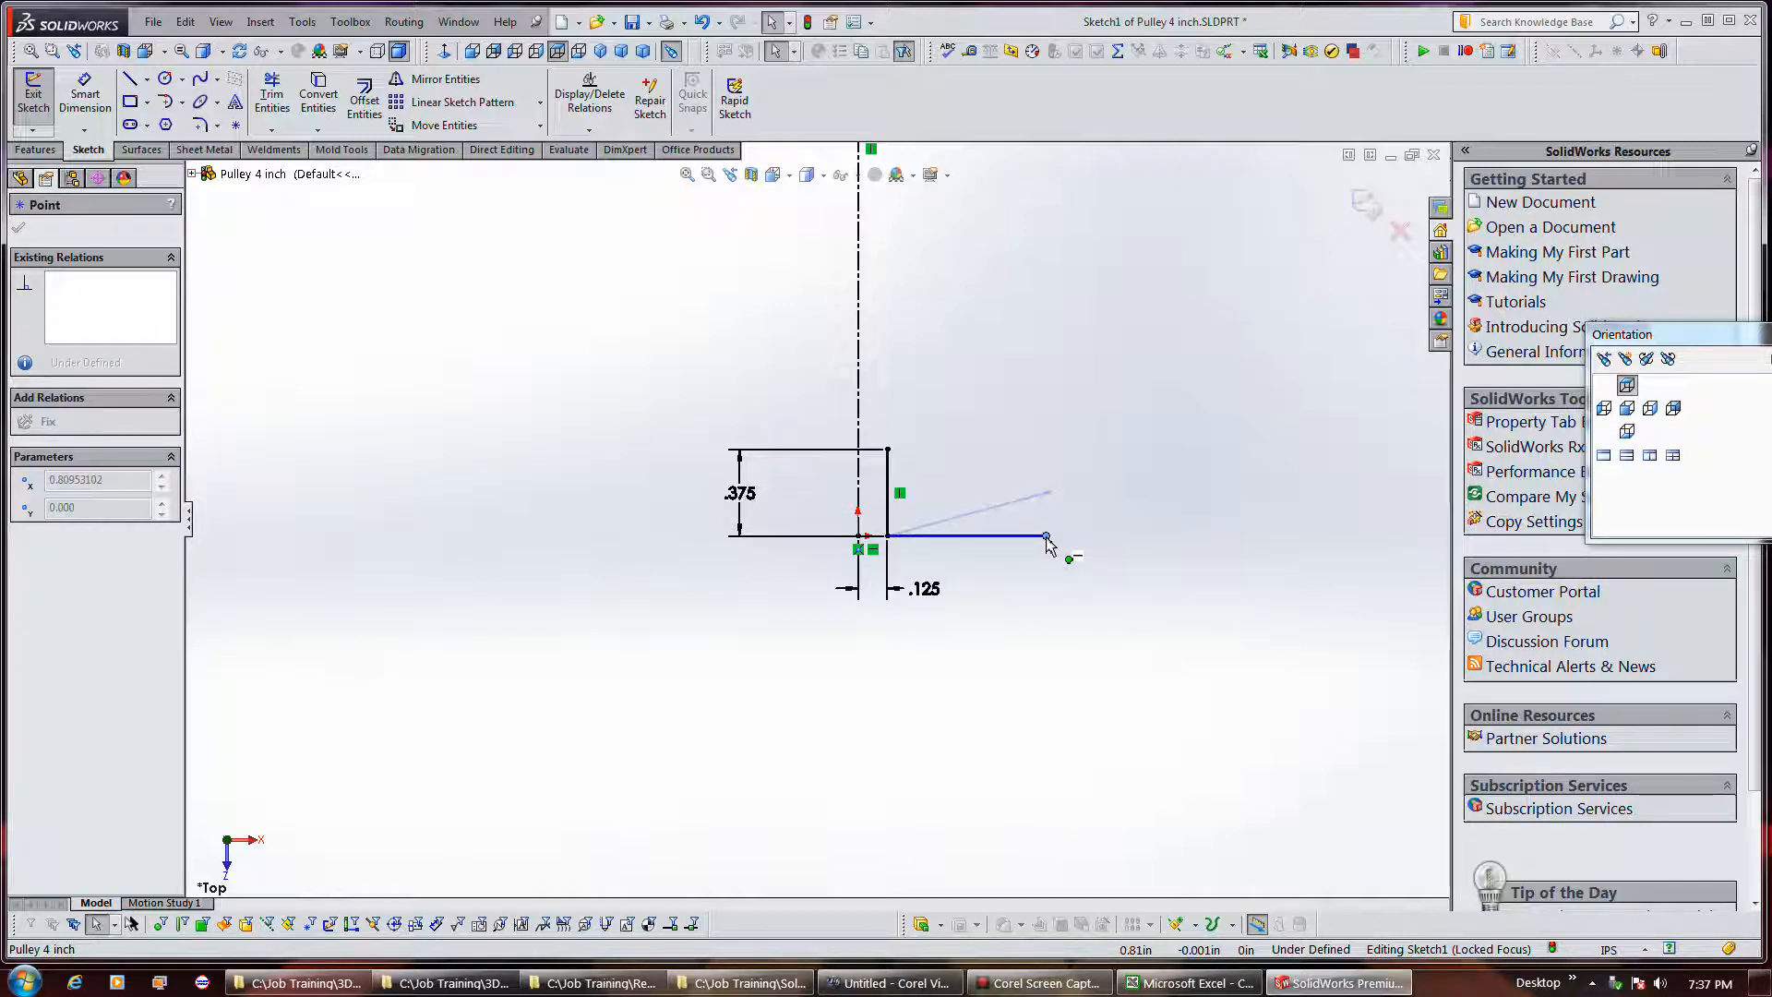
{"action": "left_click_drag", "start_coordinate": [1046, 538], "coordinate": [1044, 499]}
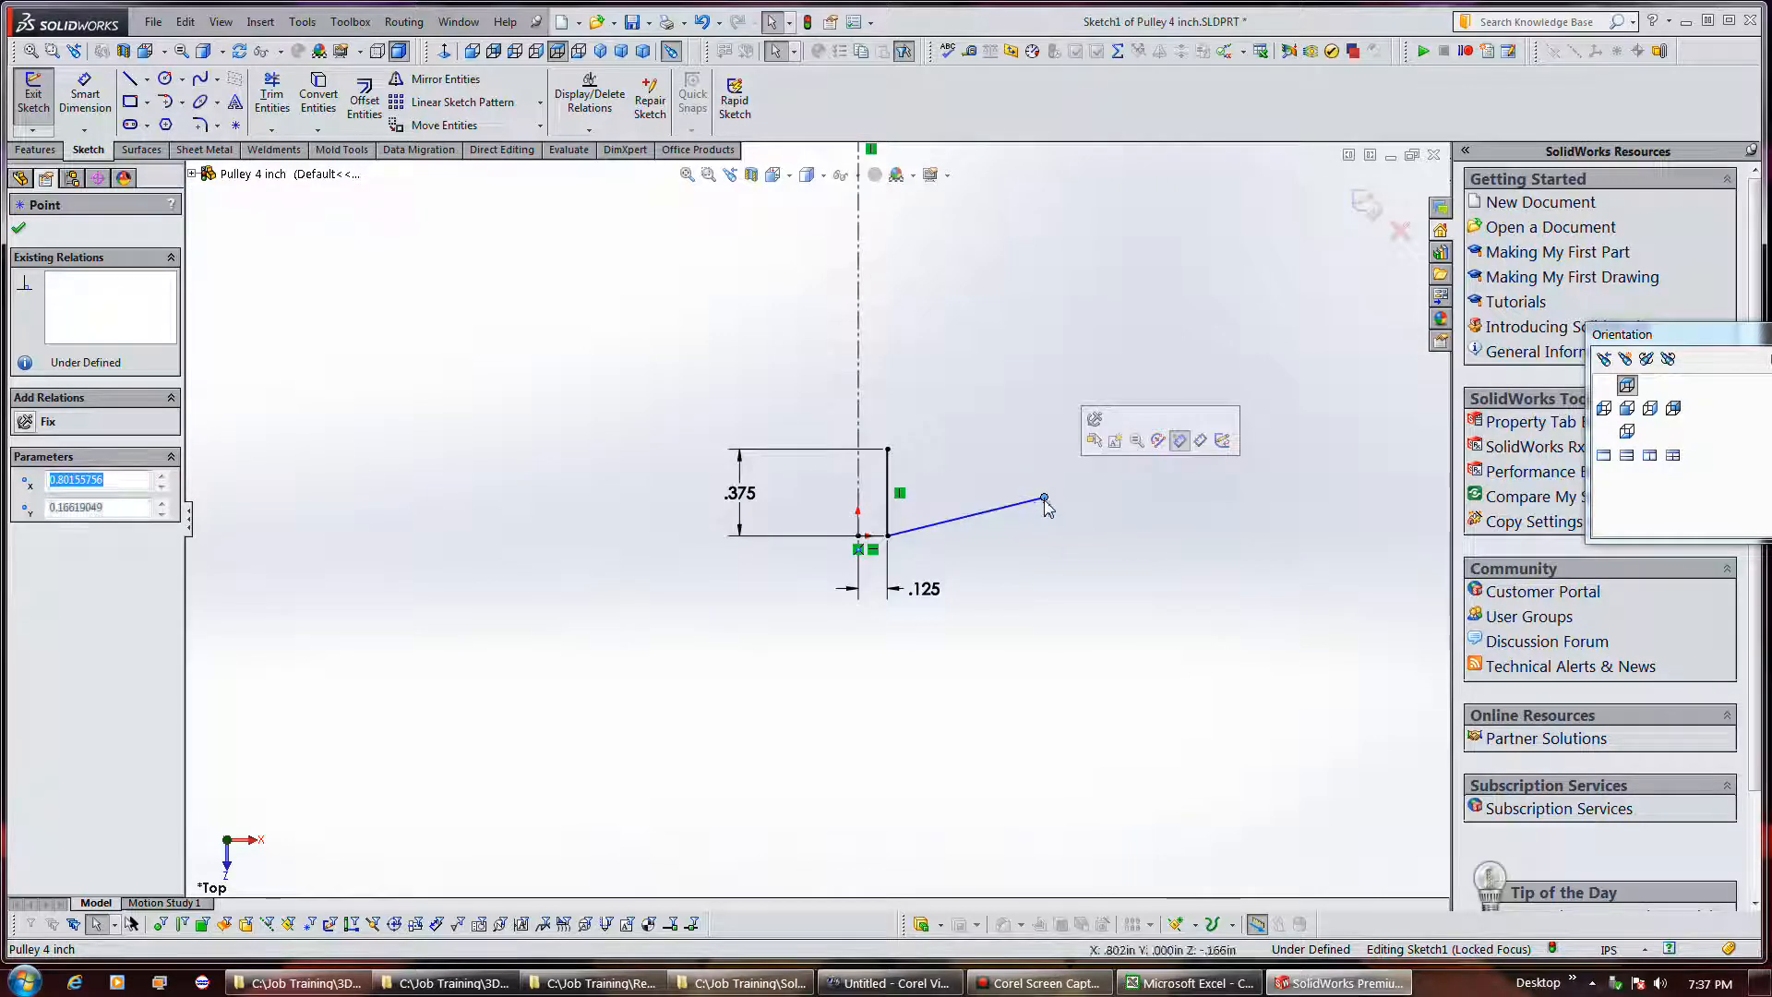
Delete the sloped line from the sketch.
{"action": "key", "text": "Delete"}
{"action": "left_click", "coordinate": [1008, 498]}
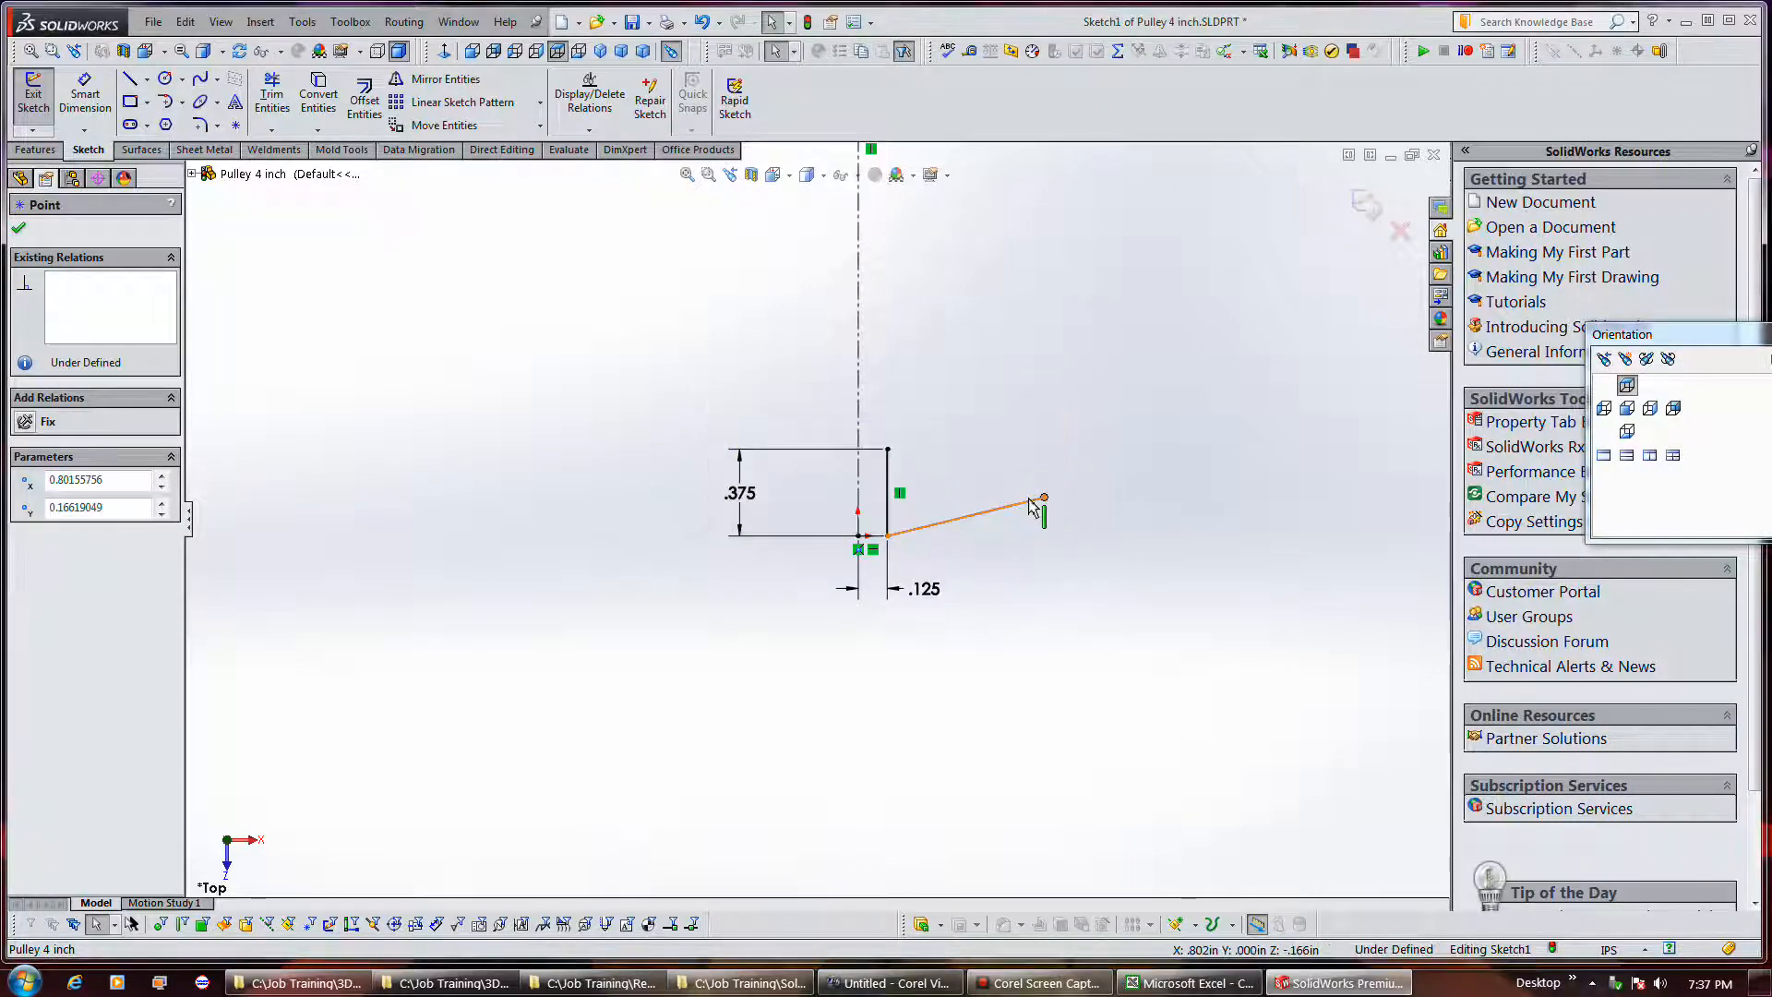
{"action": "left_click", "coordinate": [1028, 502]}
{"action": "key", "text": "Delete"}
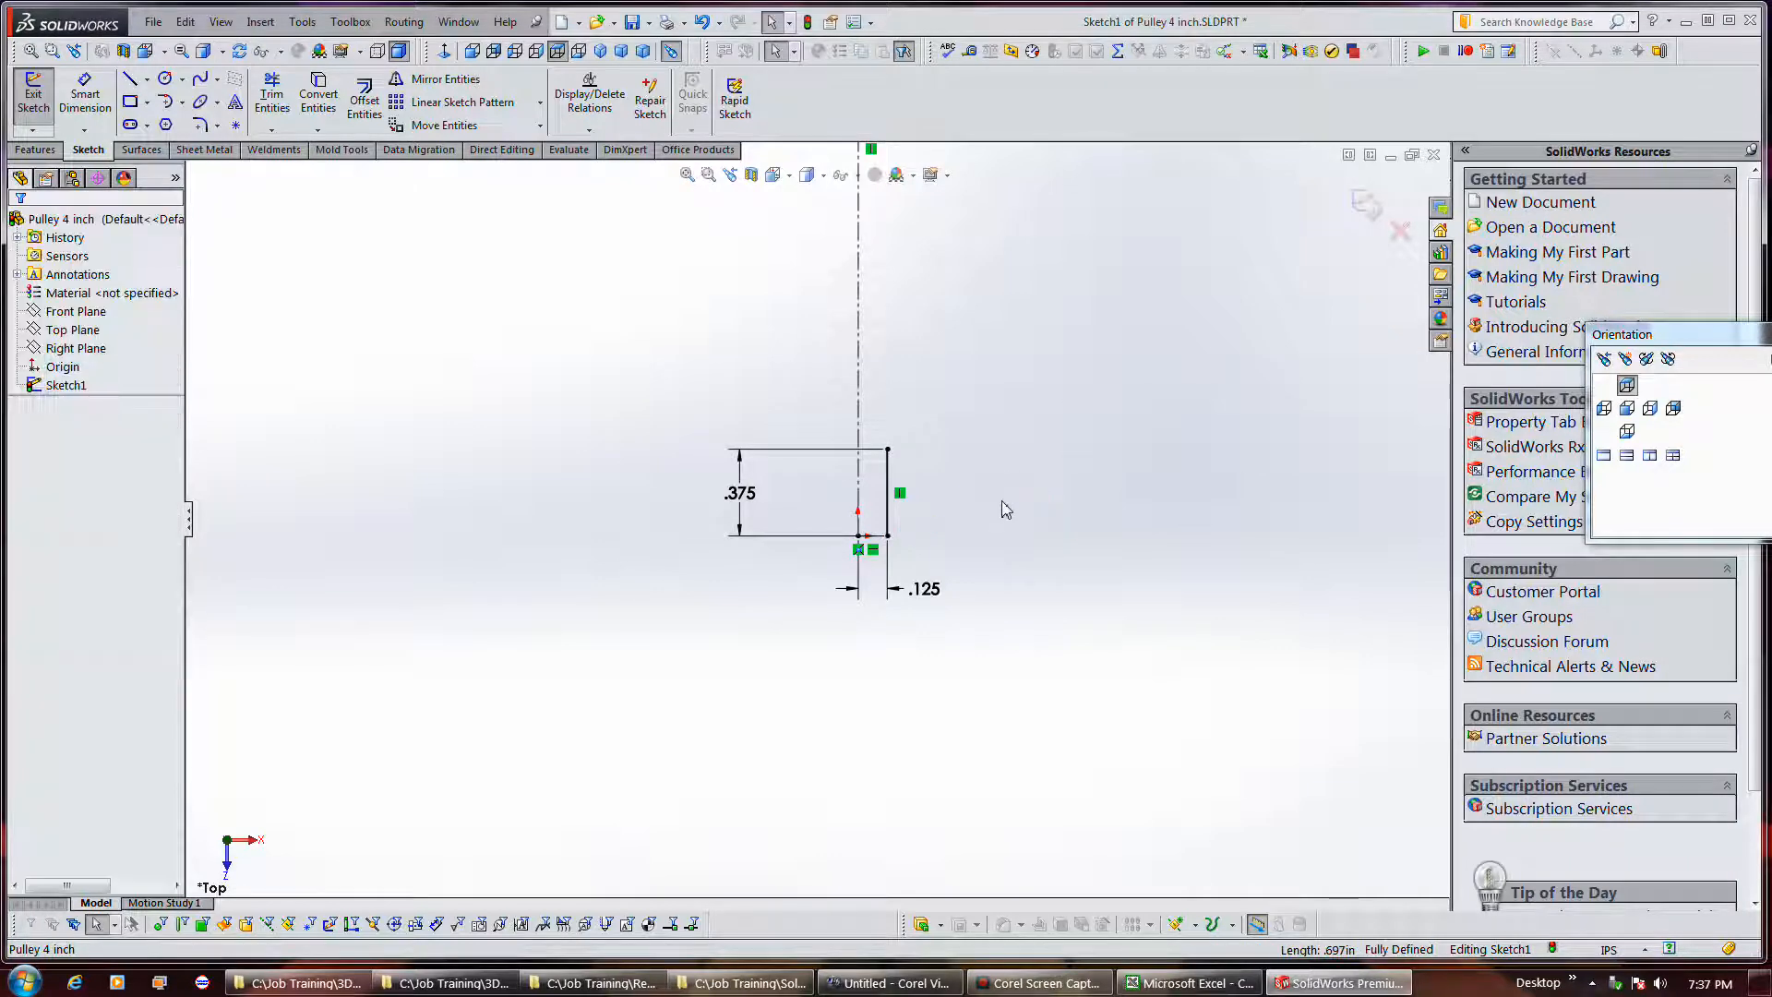
Sketch the closed stepped pulley profile with connected lines, starting at the lower end of the 0.375 in vertical line.
{"action": "left_click", "coordinate": [130, 78]}
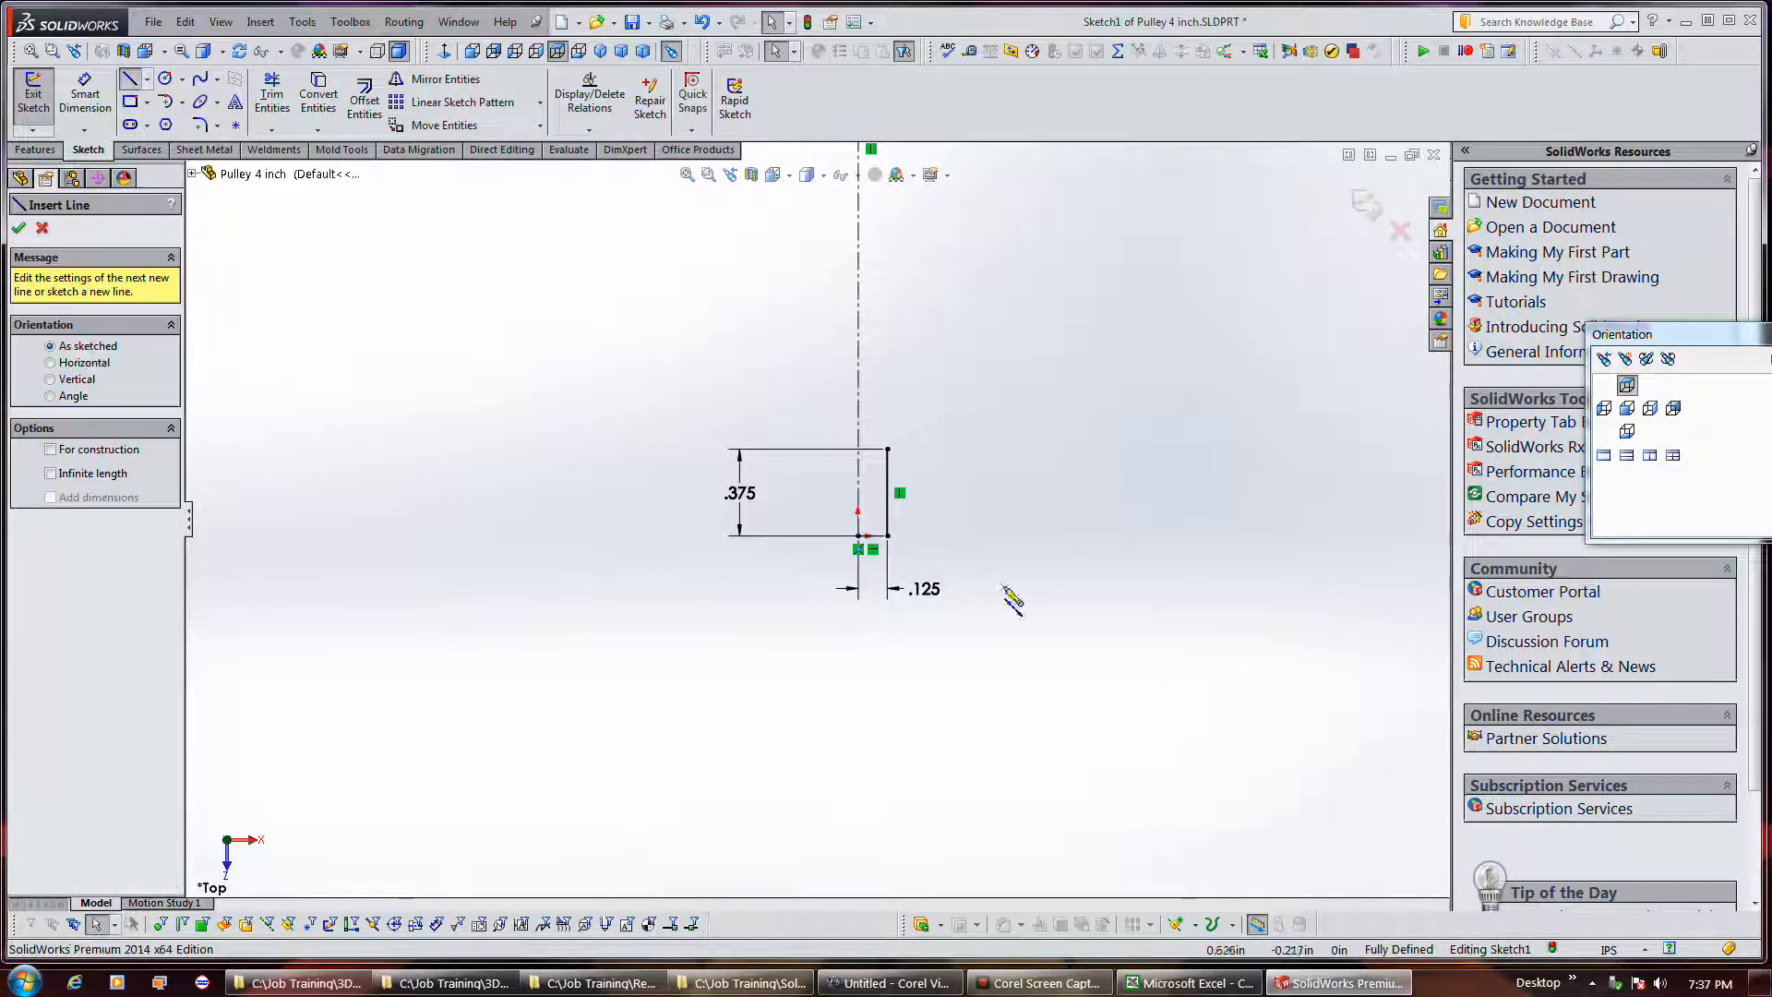
{"action": "left_click", "coordinate": [888, 535]}
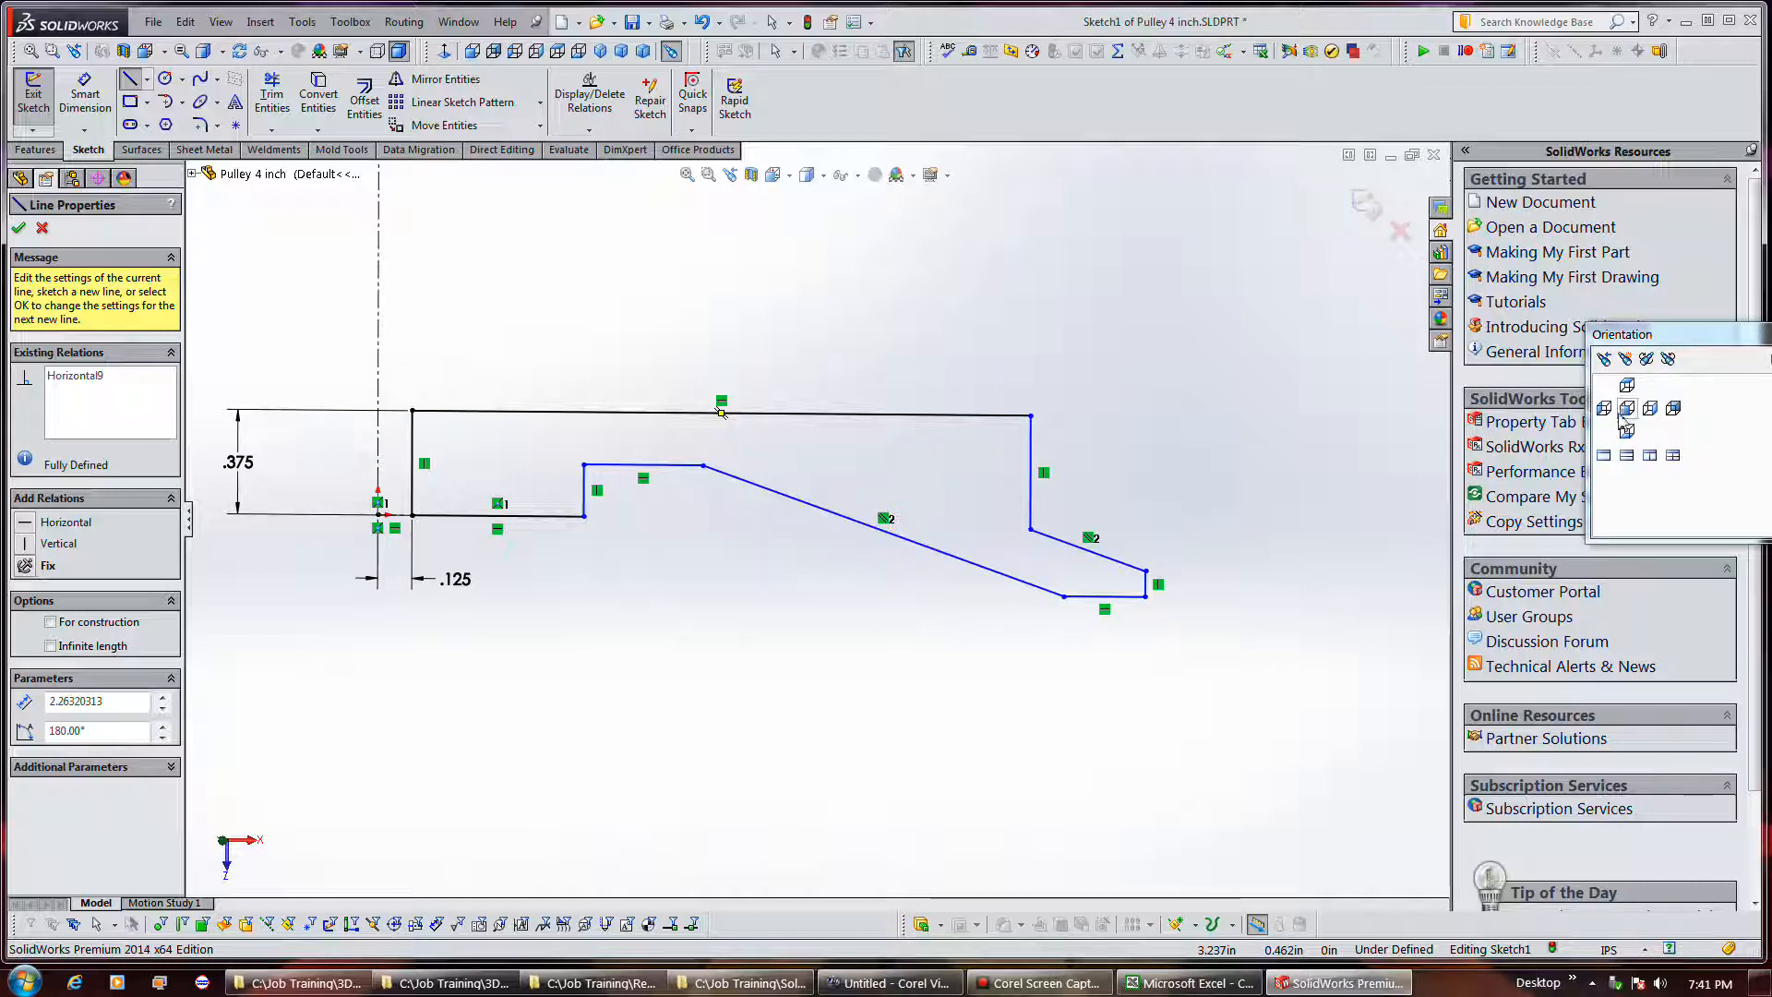
Set the Top view and examine the pulley profile at different magnifications.
{"action": "left_click", "coordinate": [1626, 385]}
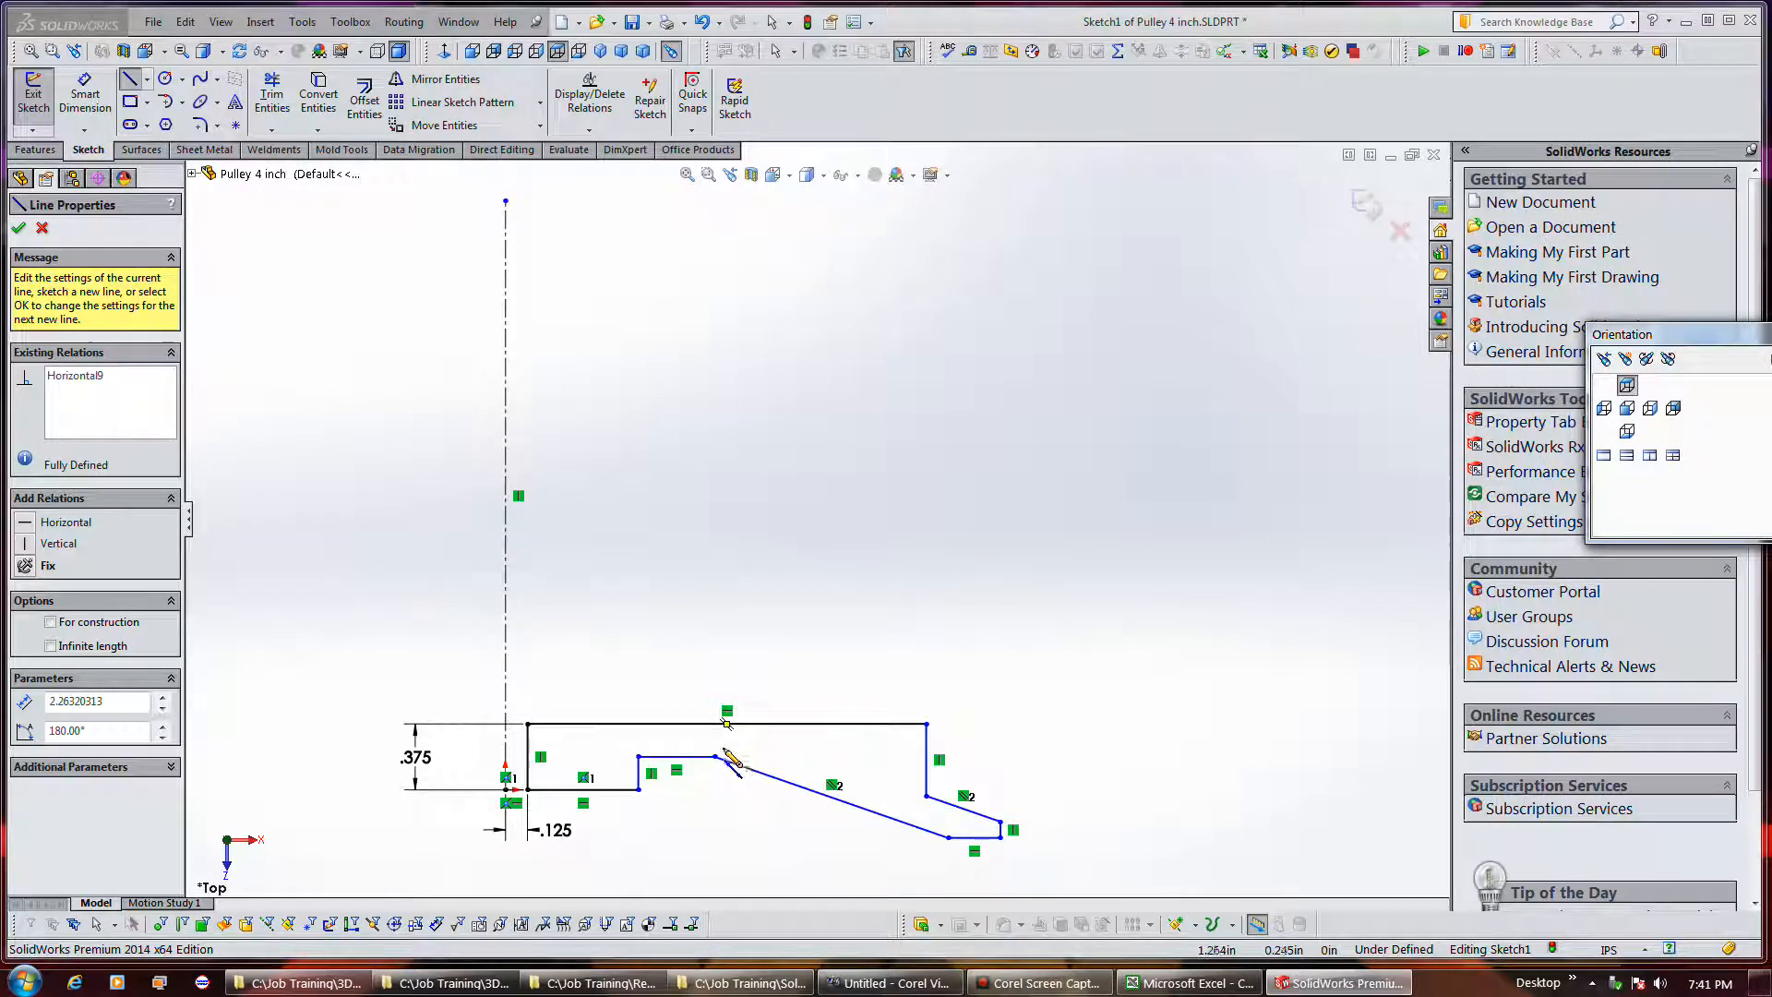
{"action": "scroll", "coordinate": [729, 761], "scroll_direction": "down", "scroll_amount": 3}
{"action": "scroll", "coordinate": [729, 761], "scroll_direction": "down", "scroll_amount": 2}
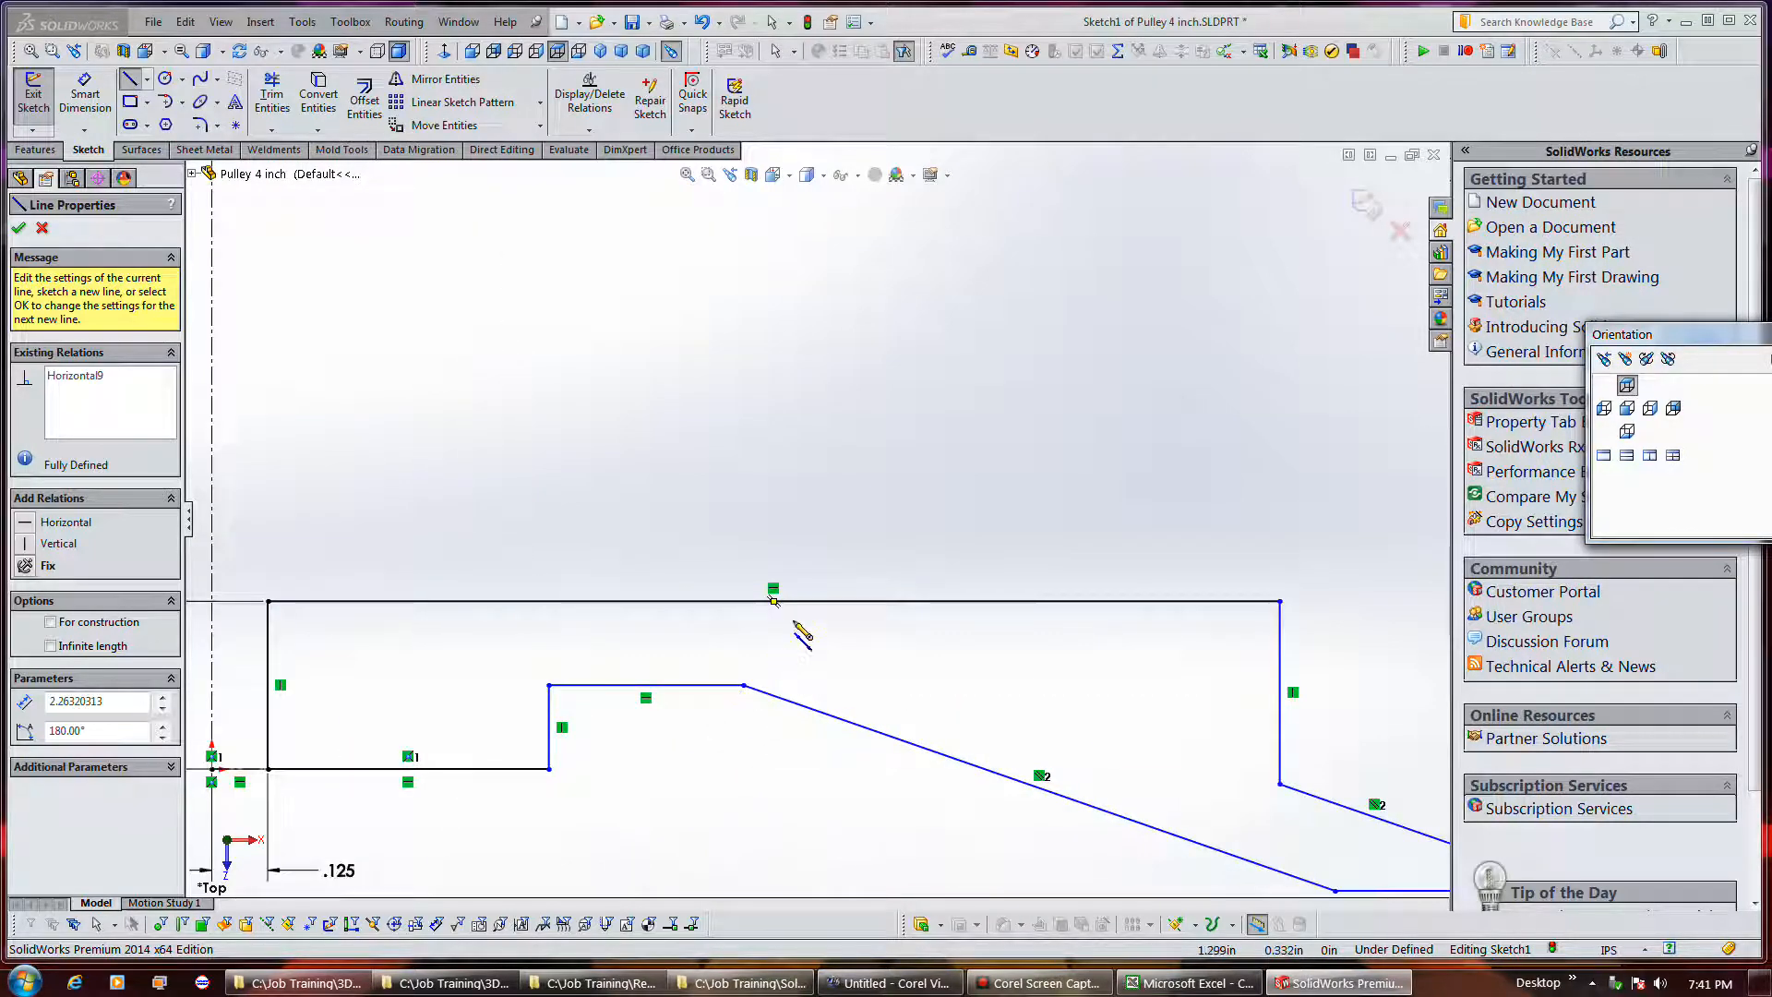
{"action": "scroll", "coordinate": [923, 577], "scroll_direction": "up", "scroll_amount": 2}
{"action": "scroll", "coordinate": [793, 583], "scroll_direction": "down", "scroll_amount": 4}
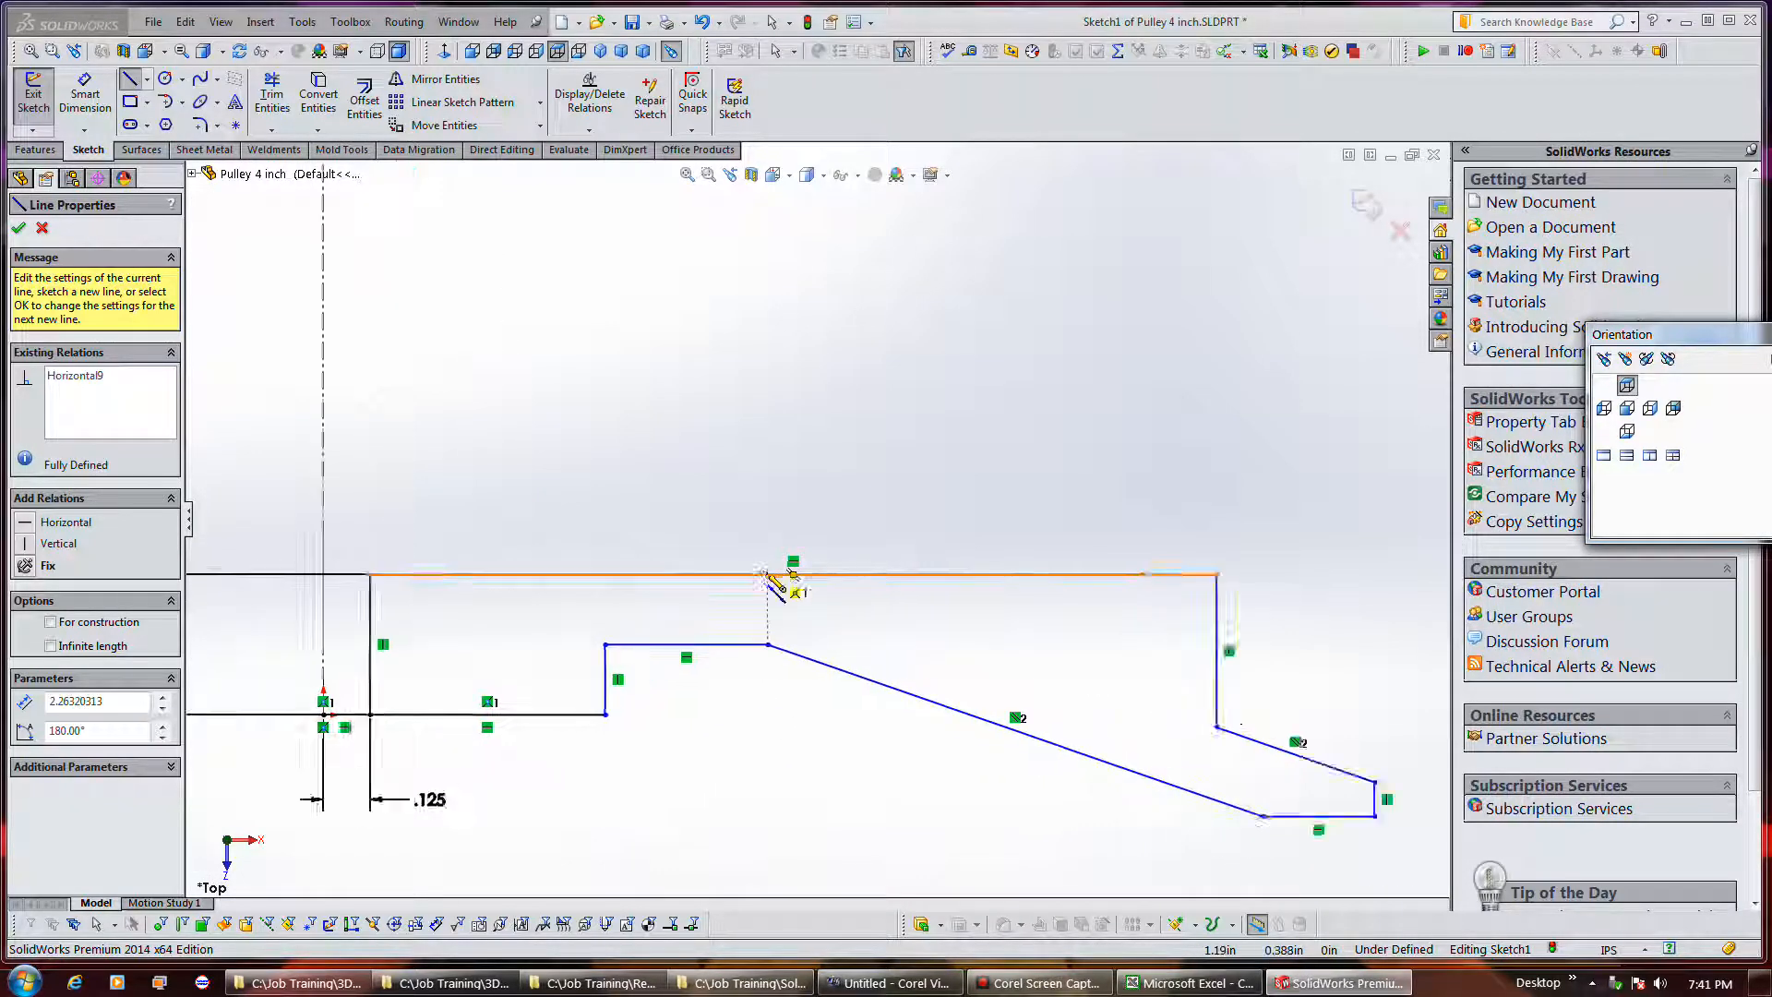
{"action": "scroll", "coordinate": [802, 587], "scroll_direction": "up", "scroll_amount": 3}
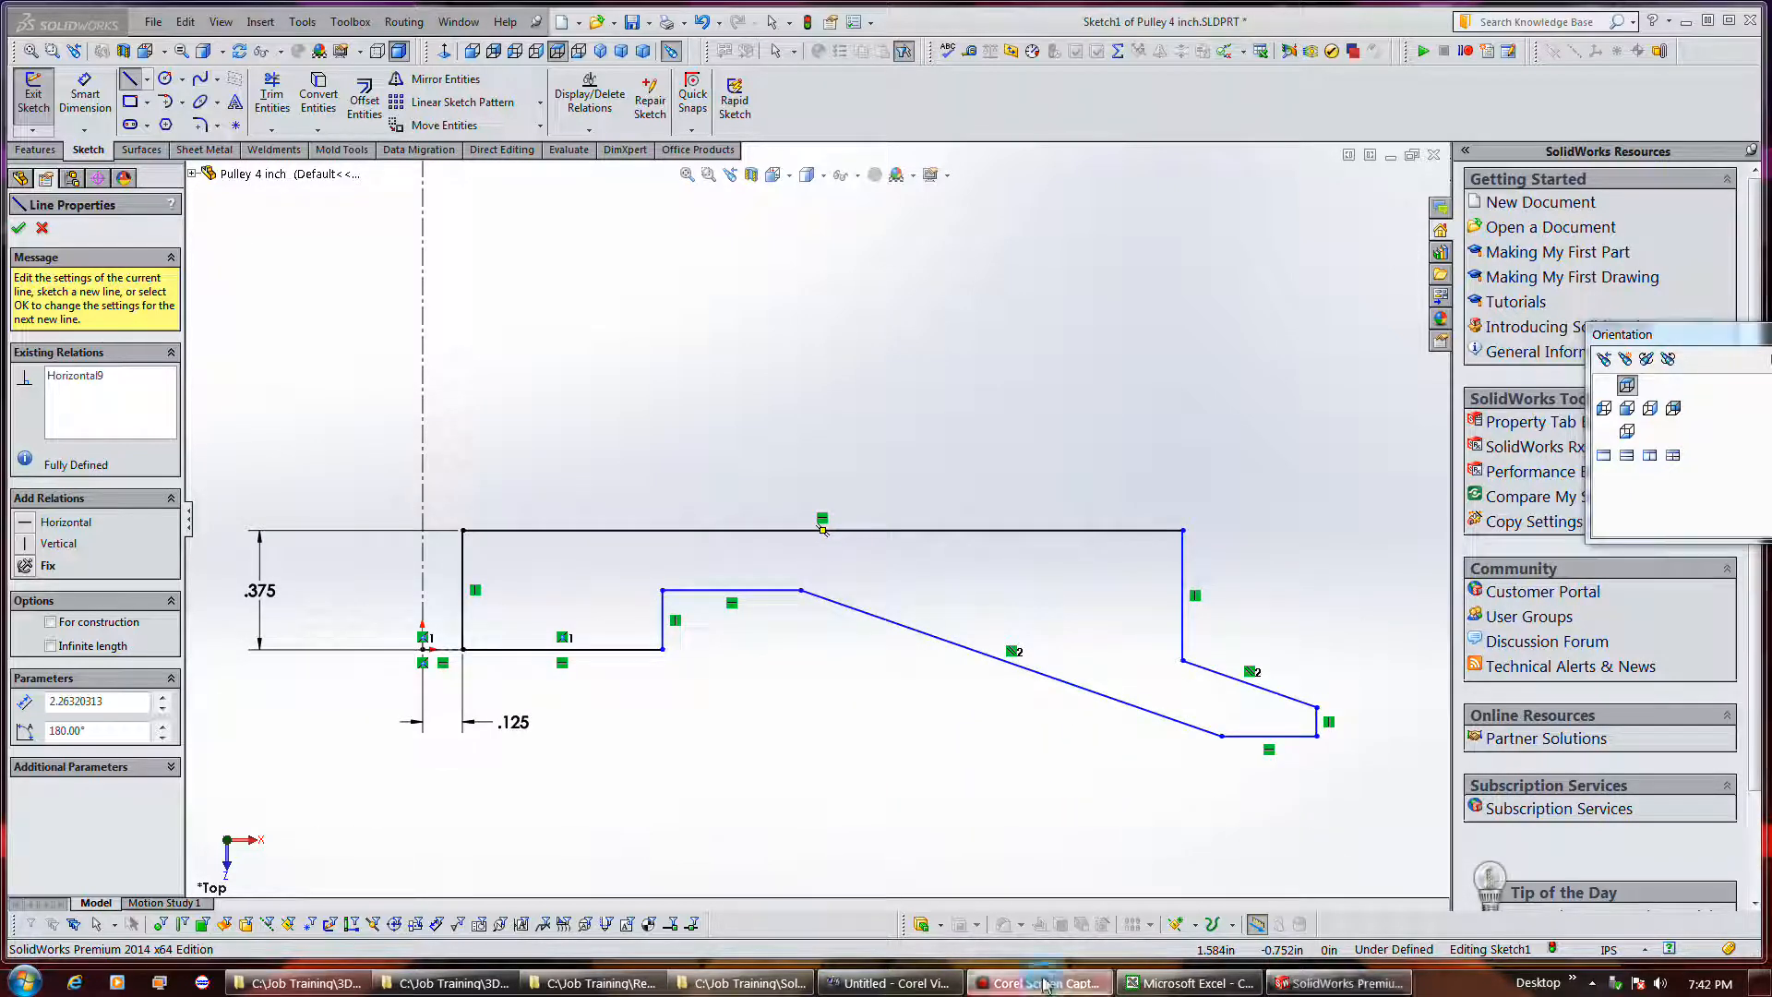
Try the Infinite length and For construction options on the profile's vertical line beside the centerline, and turn both off again.
{"action": "left_click", "coordinate": [463, 577]}
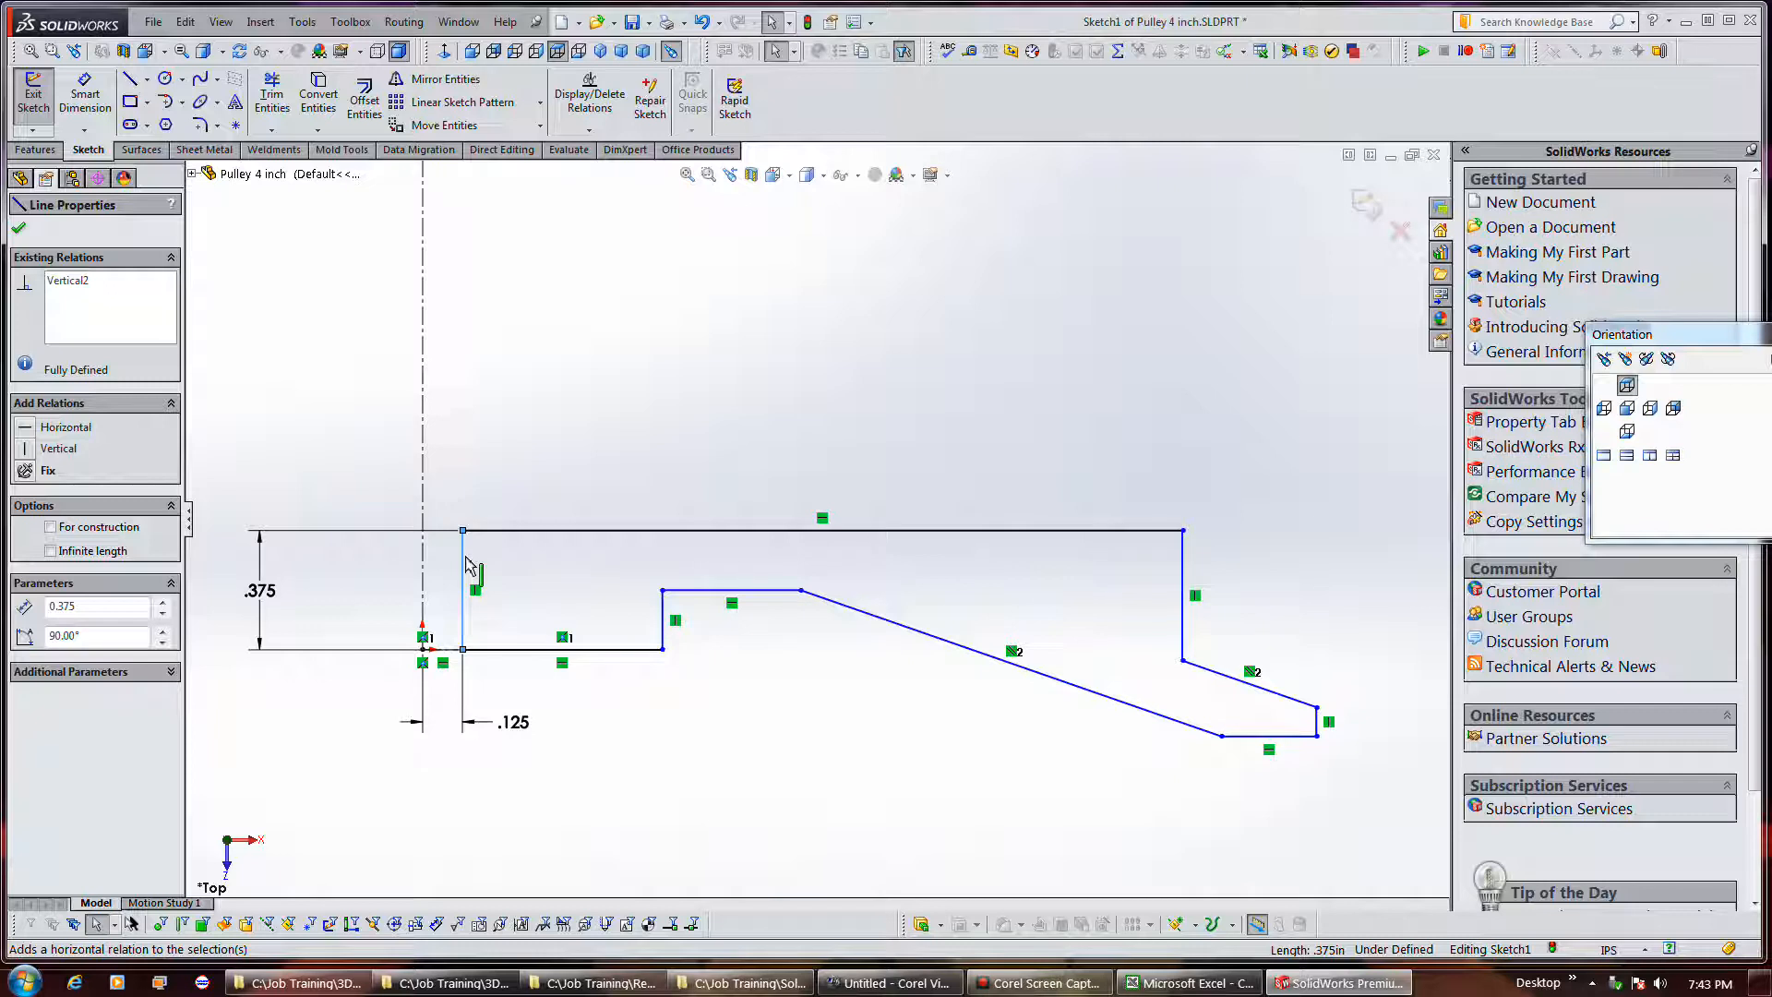
{"action": "left_click", "coordinate": [466, 562]}
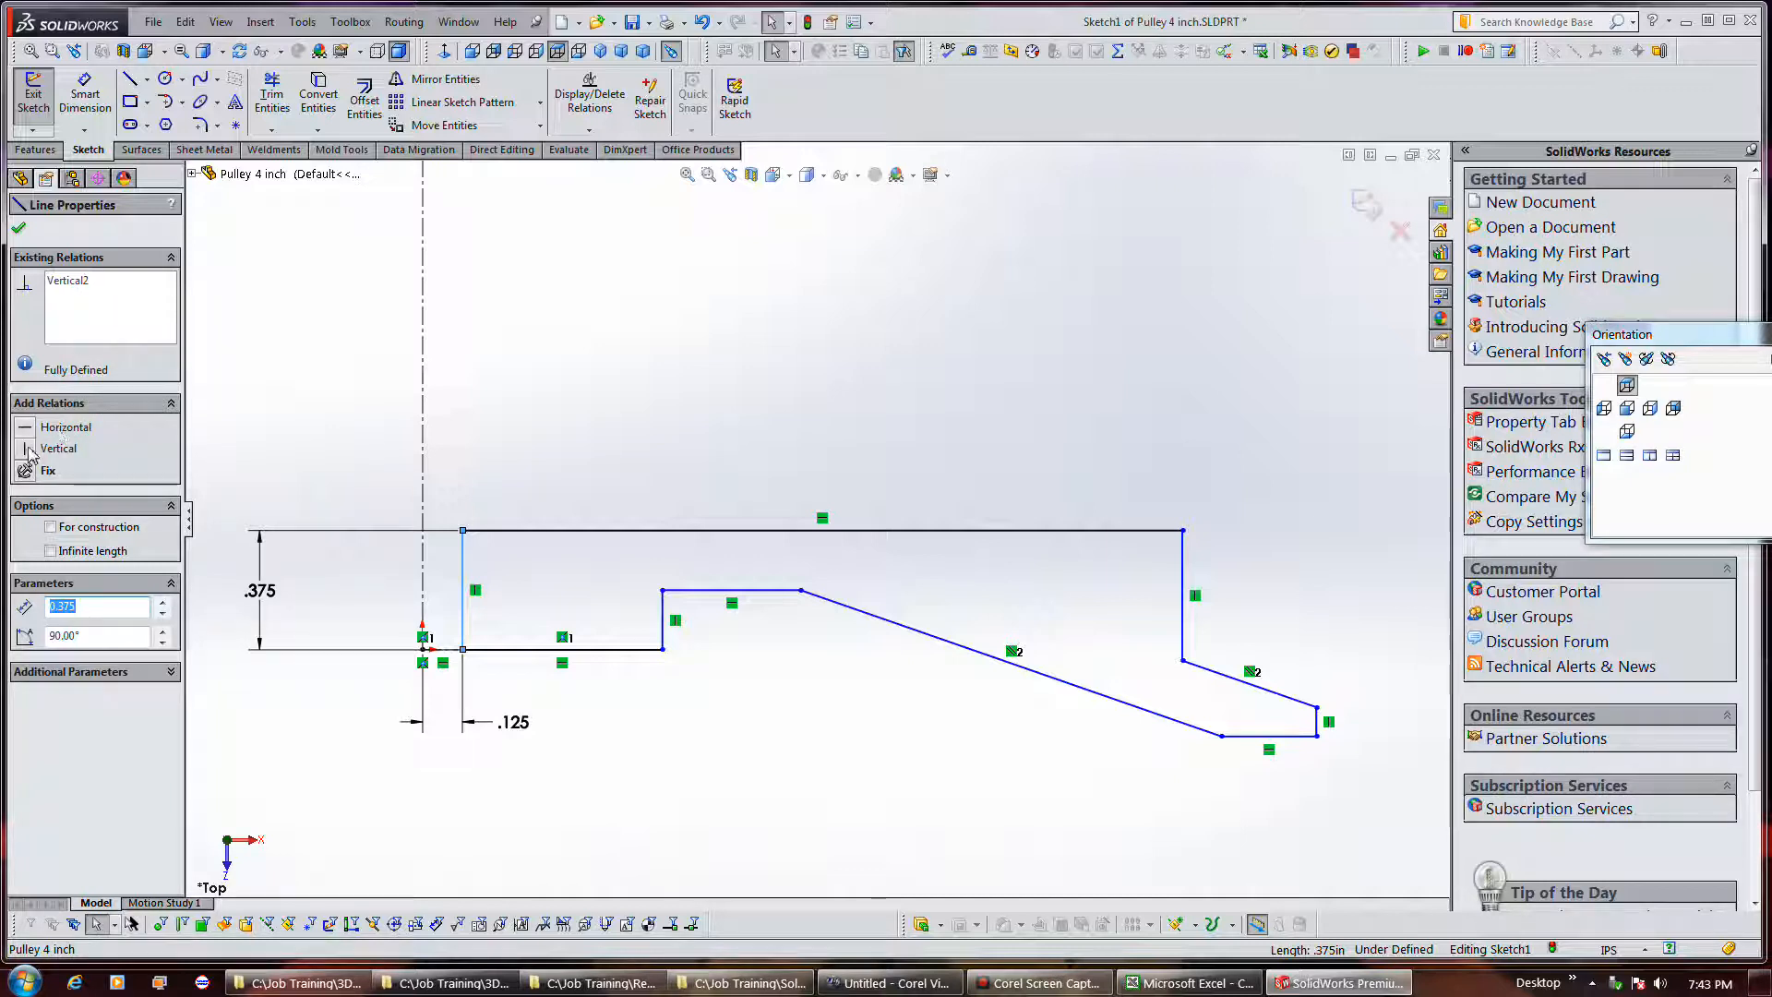
{"action": "left_click", "coordinate": [81, 534]}
{"action": "left_click", "coordinate": [91, 551]}
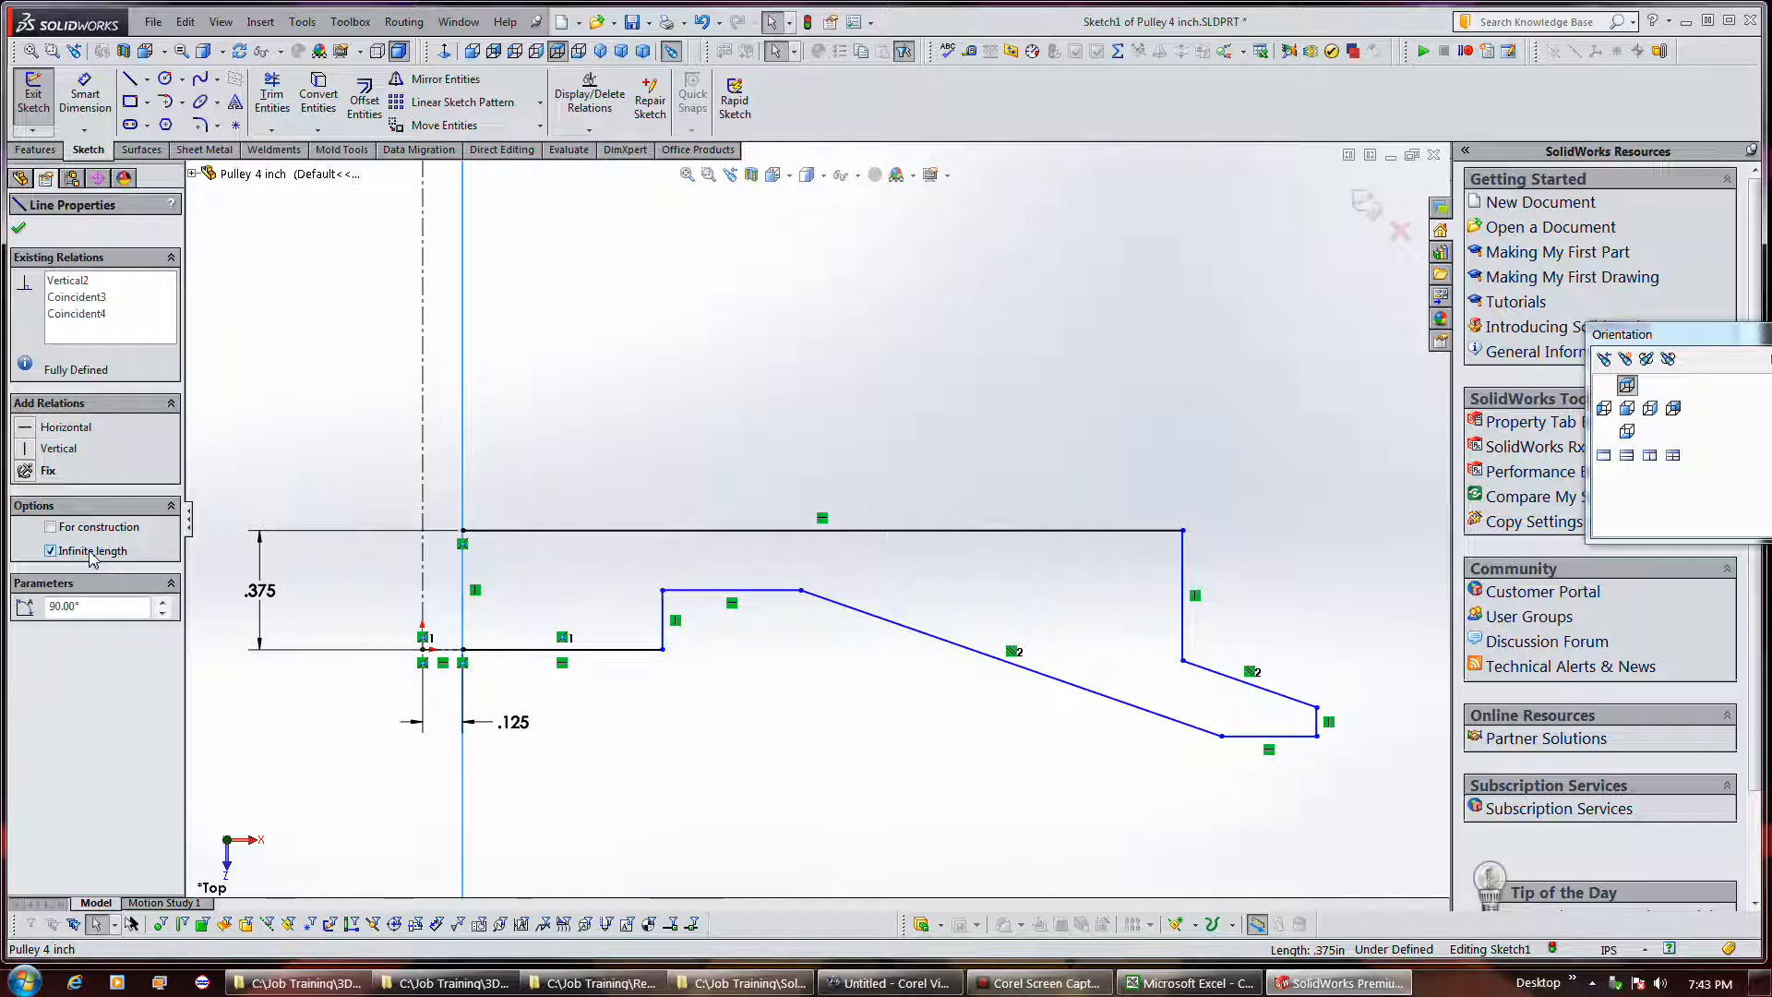
{"action": "left_click", "coordinate": [89, 535]}
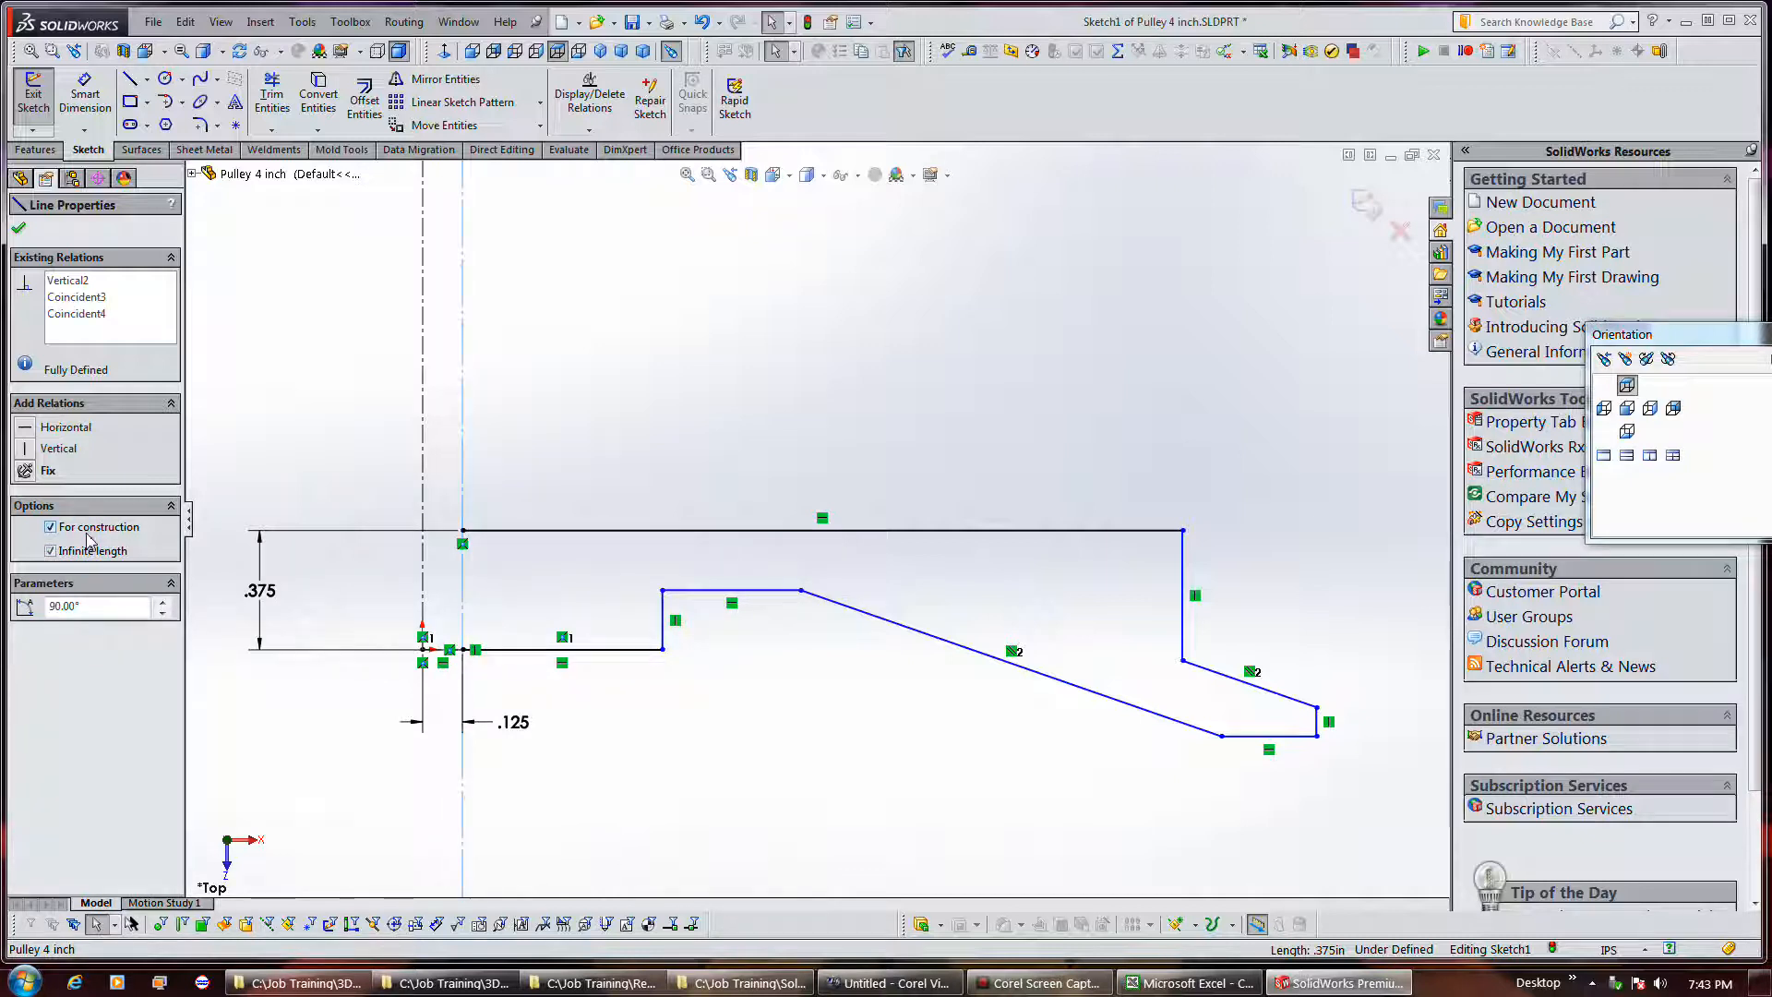
{"action": "left_click", "coordinate": [88, 533]}
{"action": "left_click", "coordinate": [95, 552]}
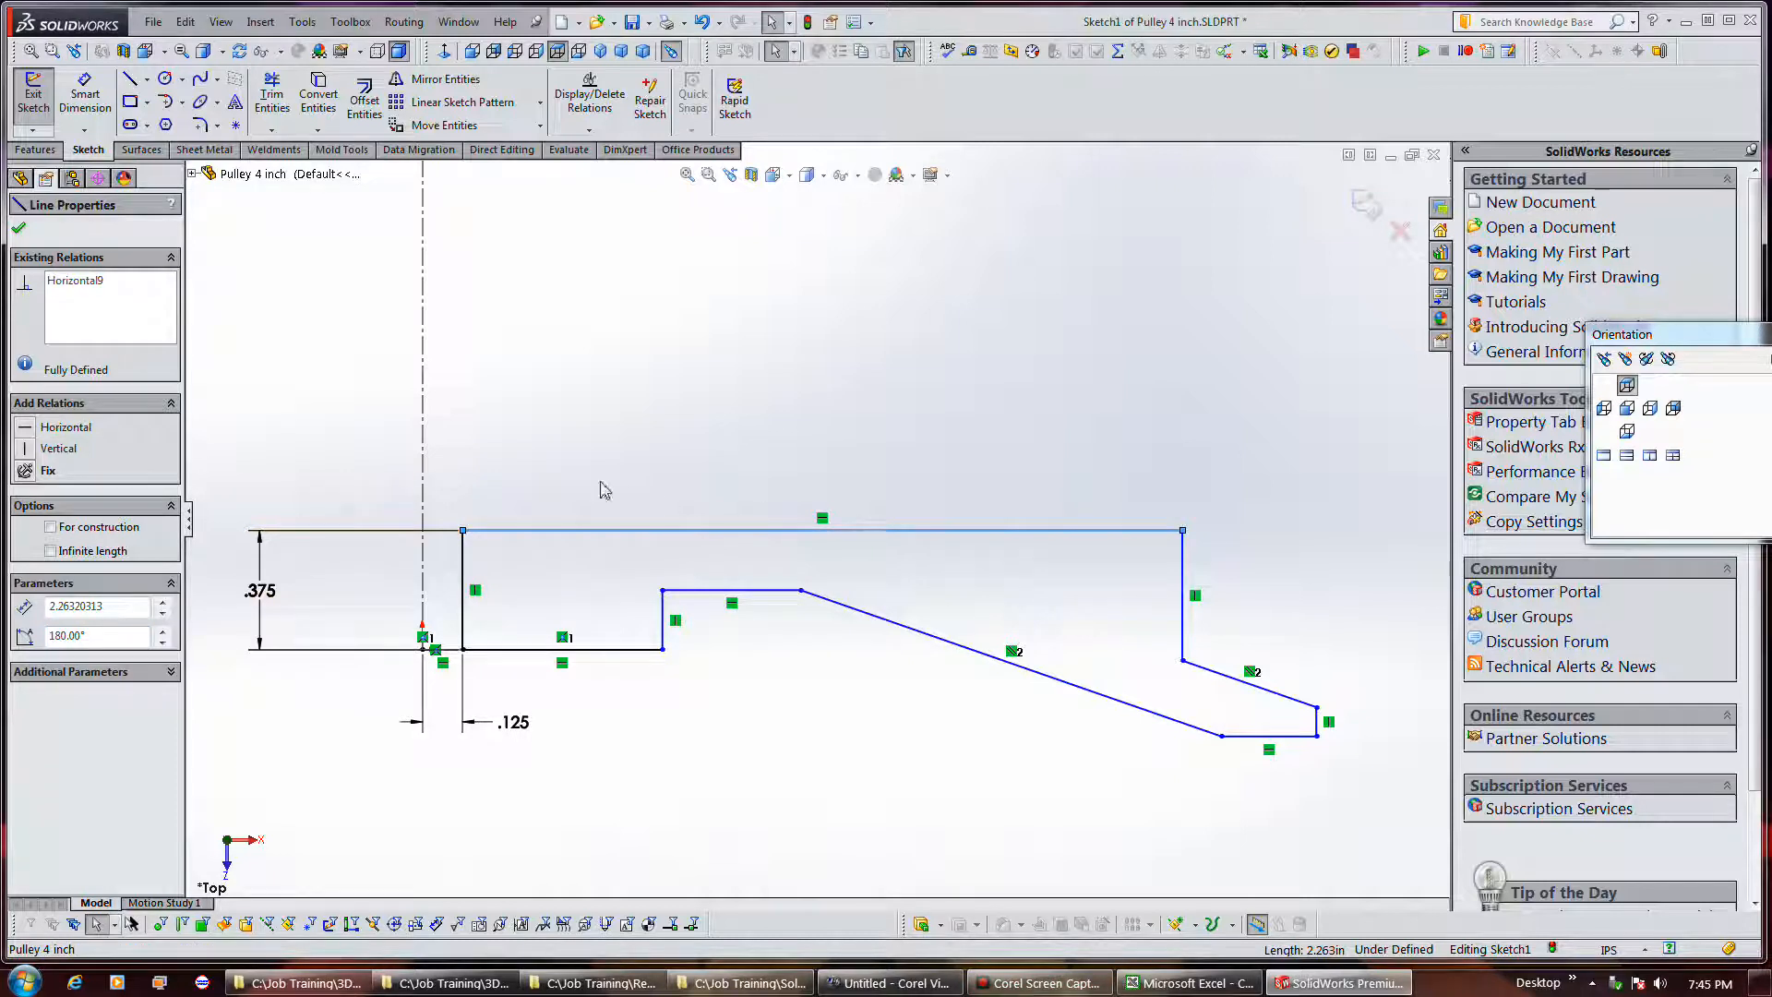
Convert the profile's long upper horizontal line to construction geometry.
{"action": "left_click", "coordinate": [587, 472]}
{"action": "left_click", "coordinate": [605, 529]}
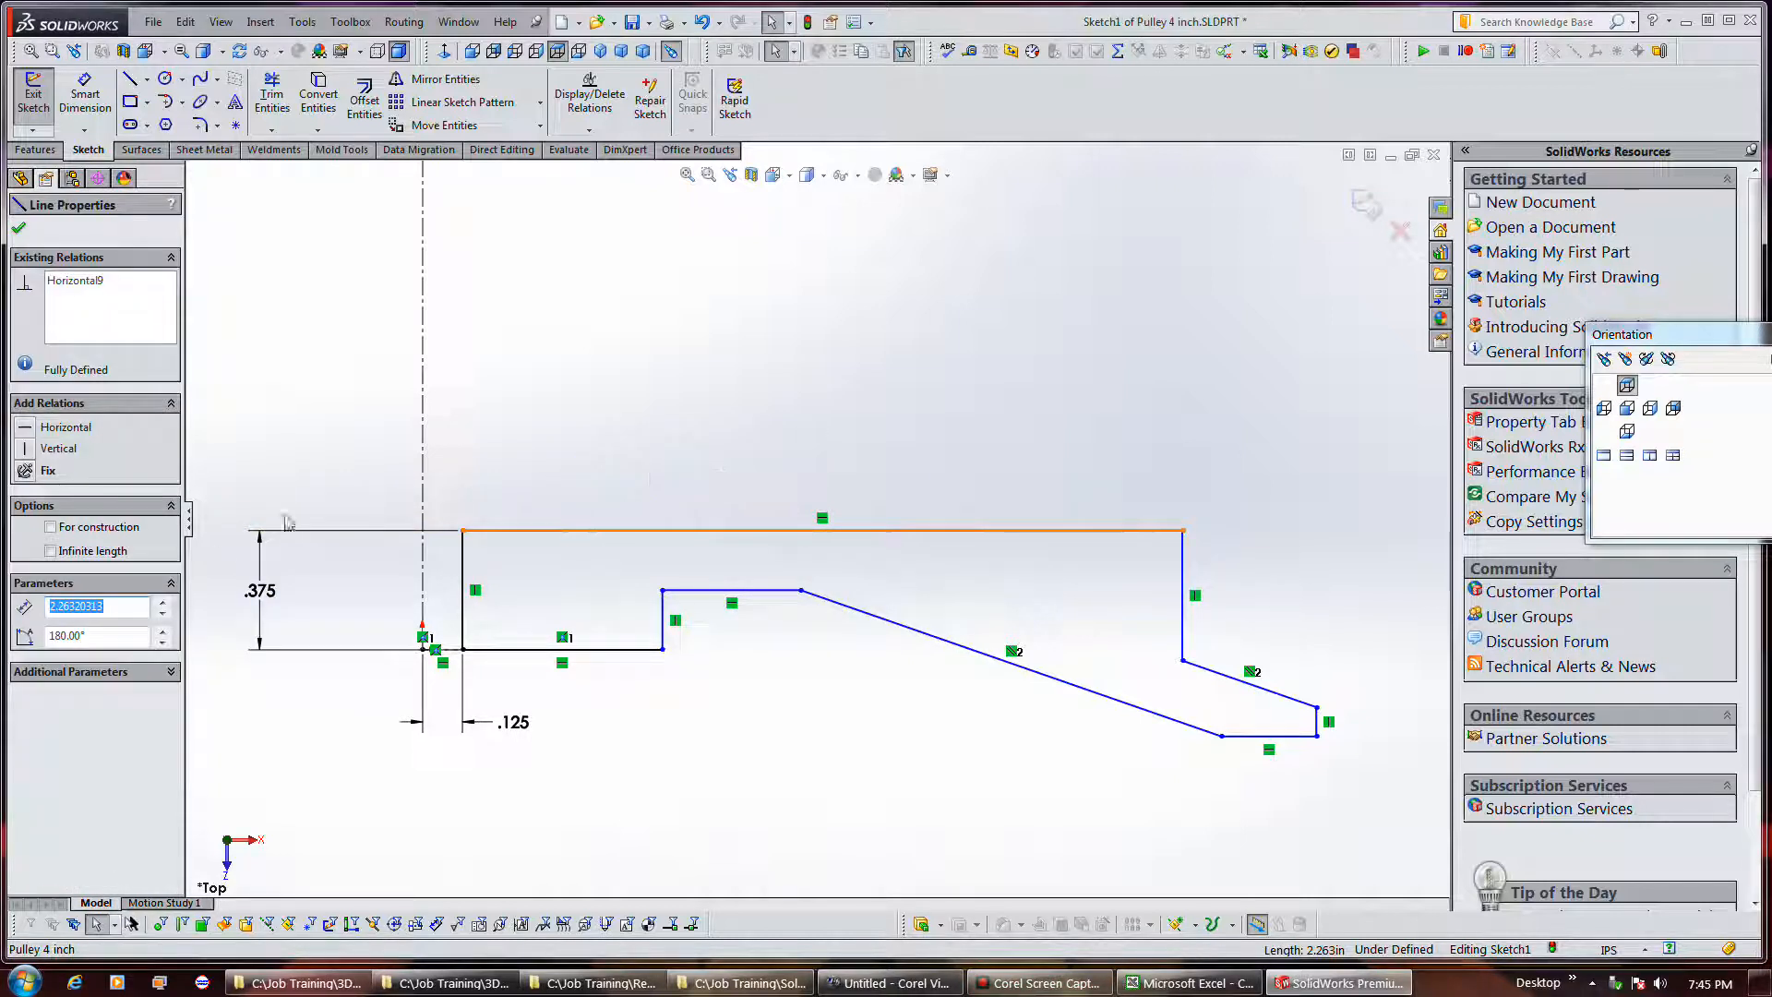
{"action": "left_click", "coordinate": [90, 532]}
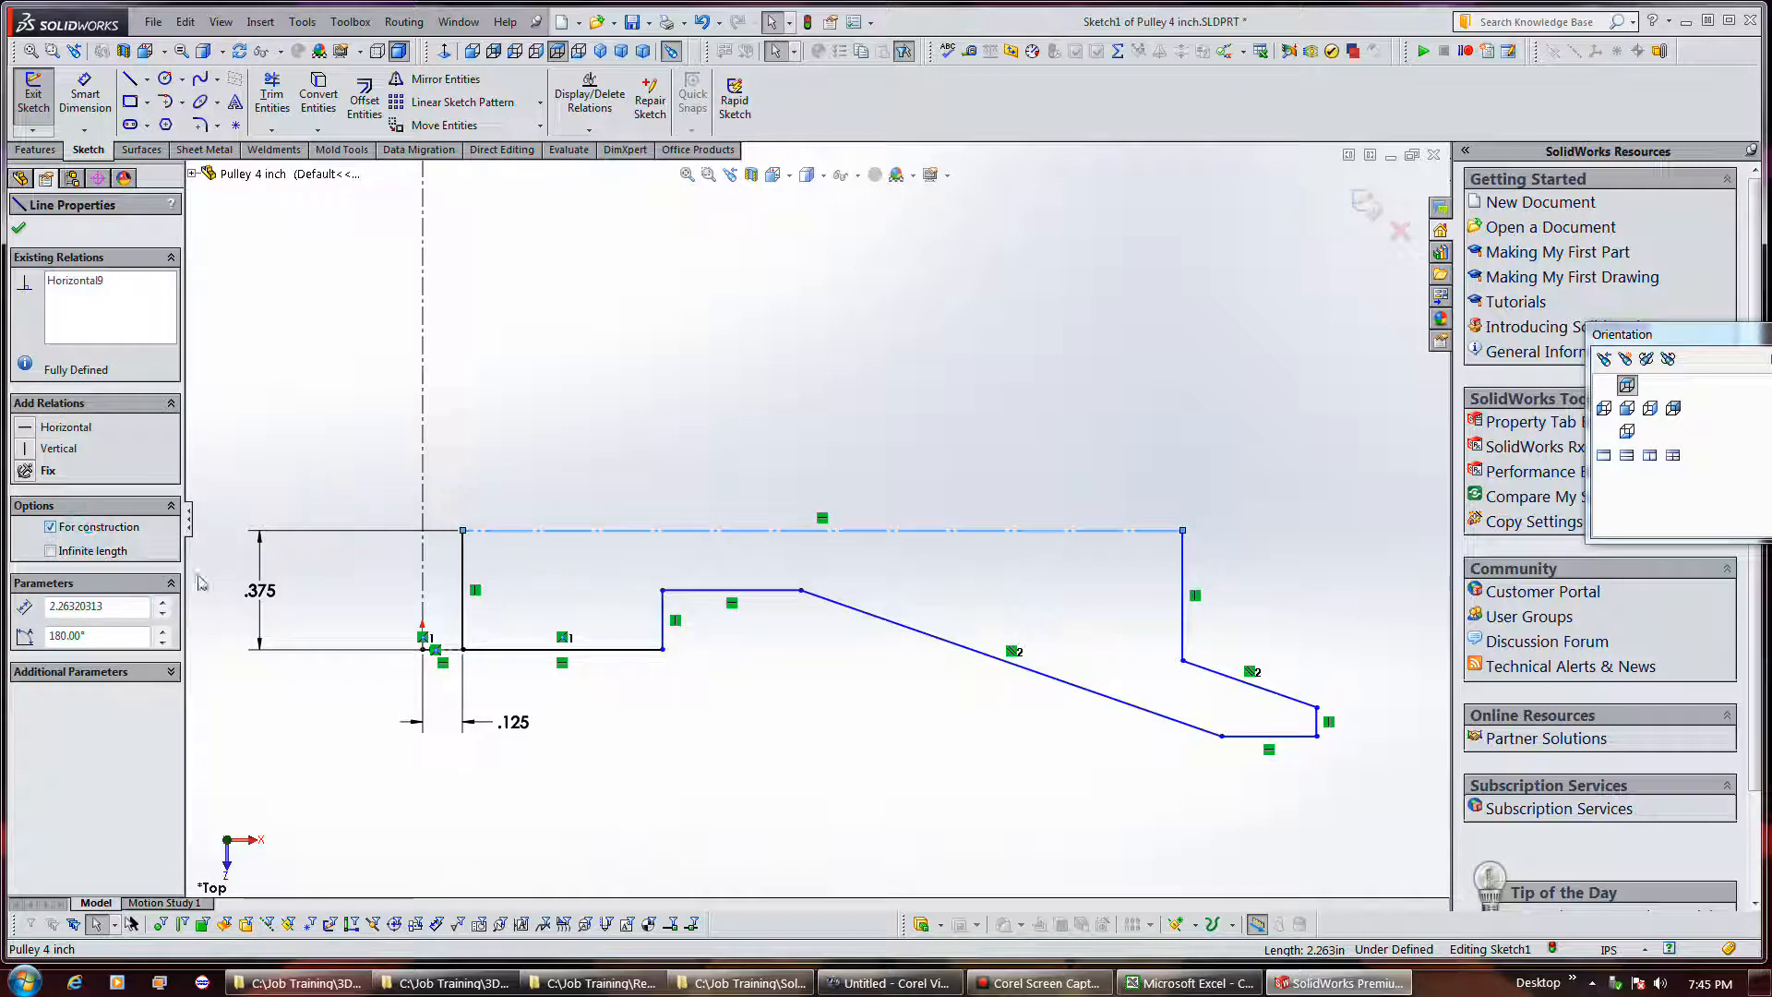
{"action": "left_click", "coordinate": [639, 750]}
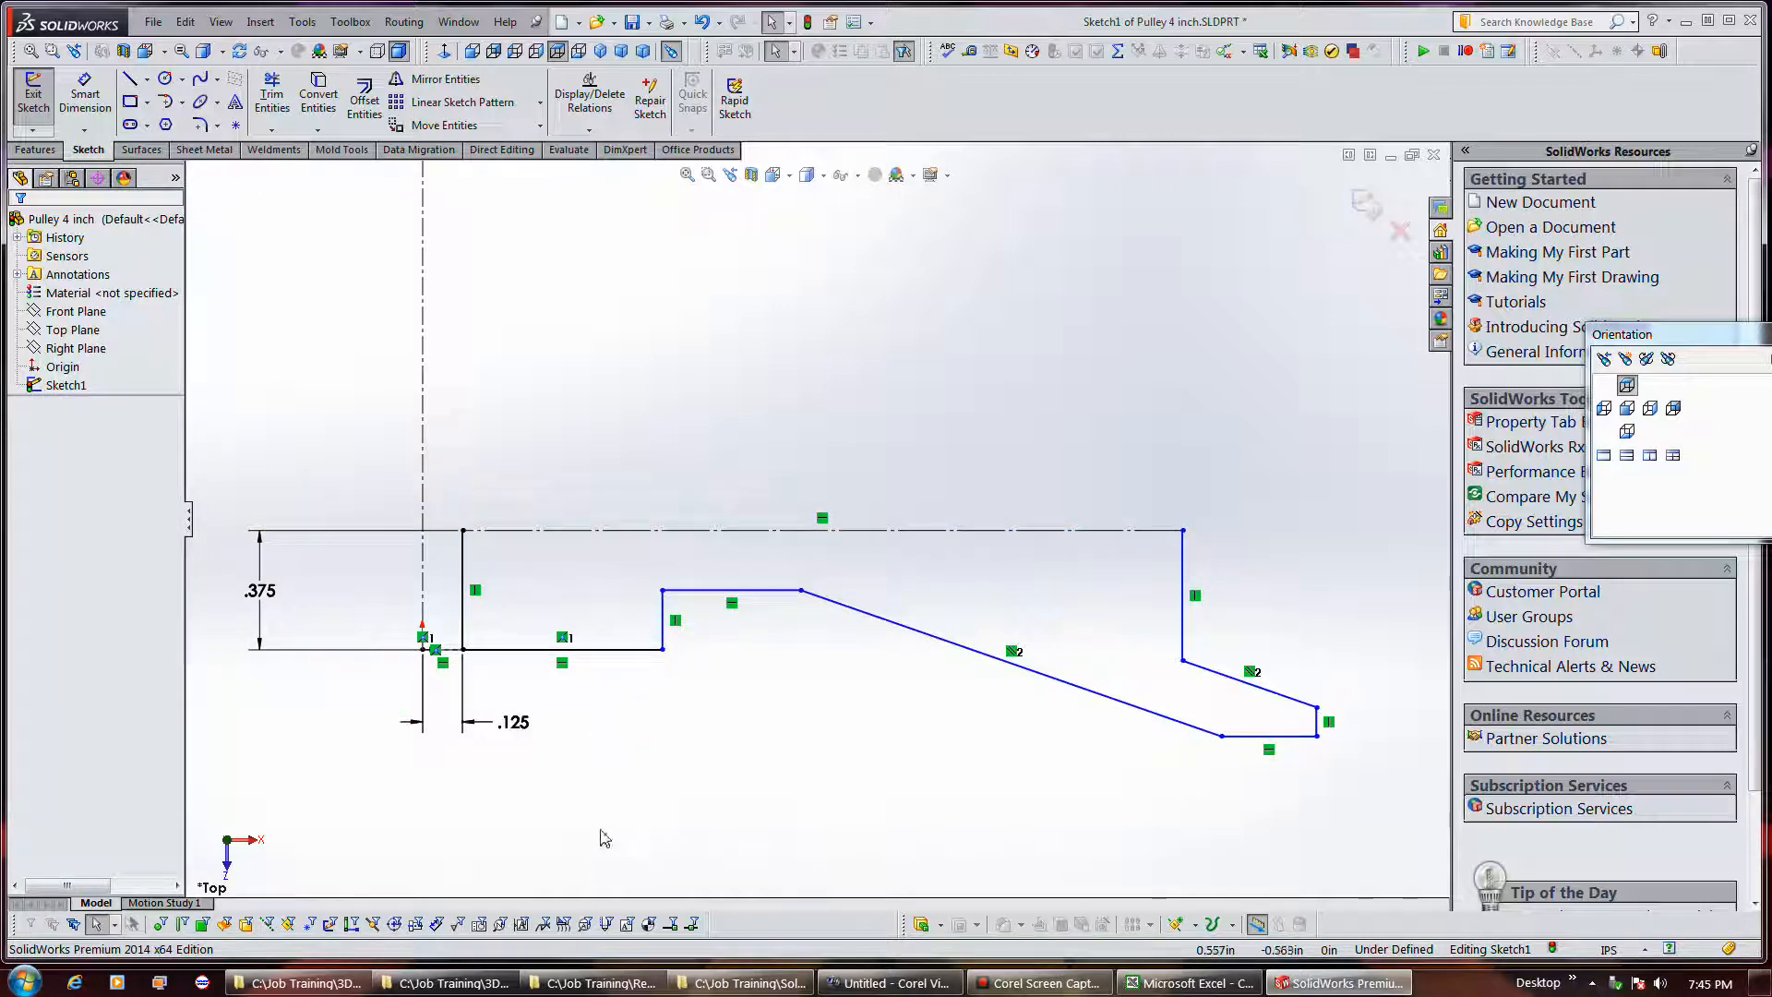
Replace the 0.125 in dimension with a 0.25 in diametric dimension between the profile's inner vertical line and the centerline.
{"action": "left_click", "coordinate": [461, 683]}
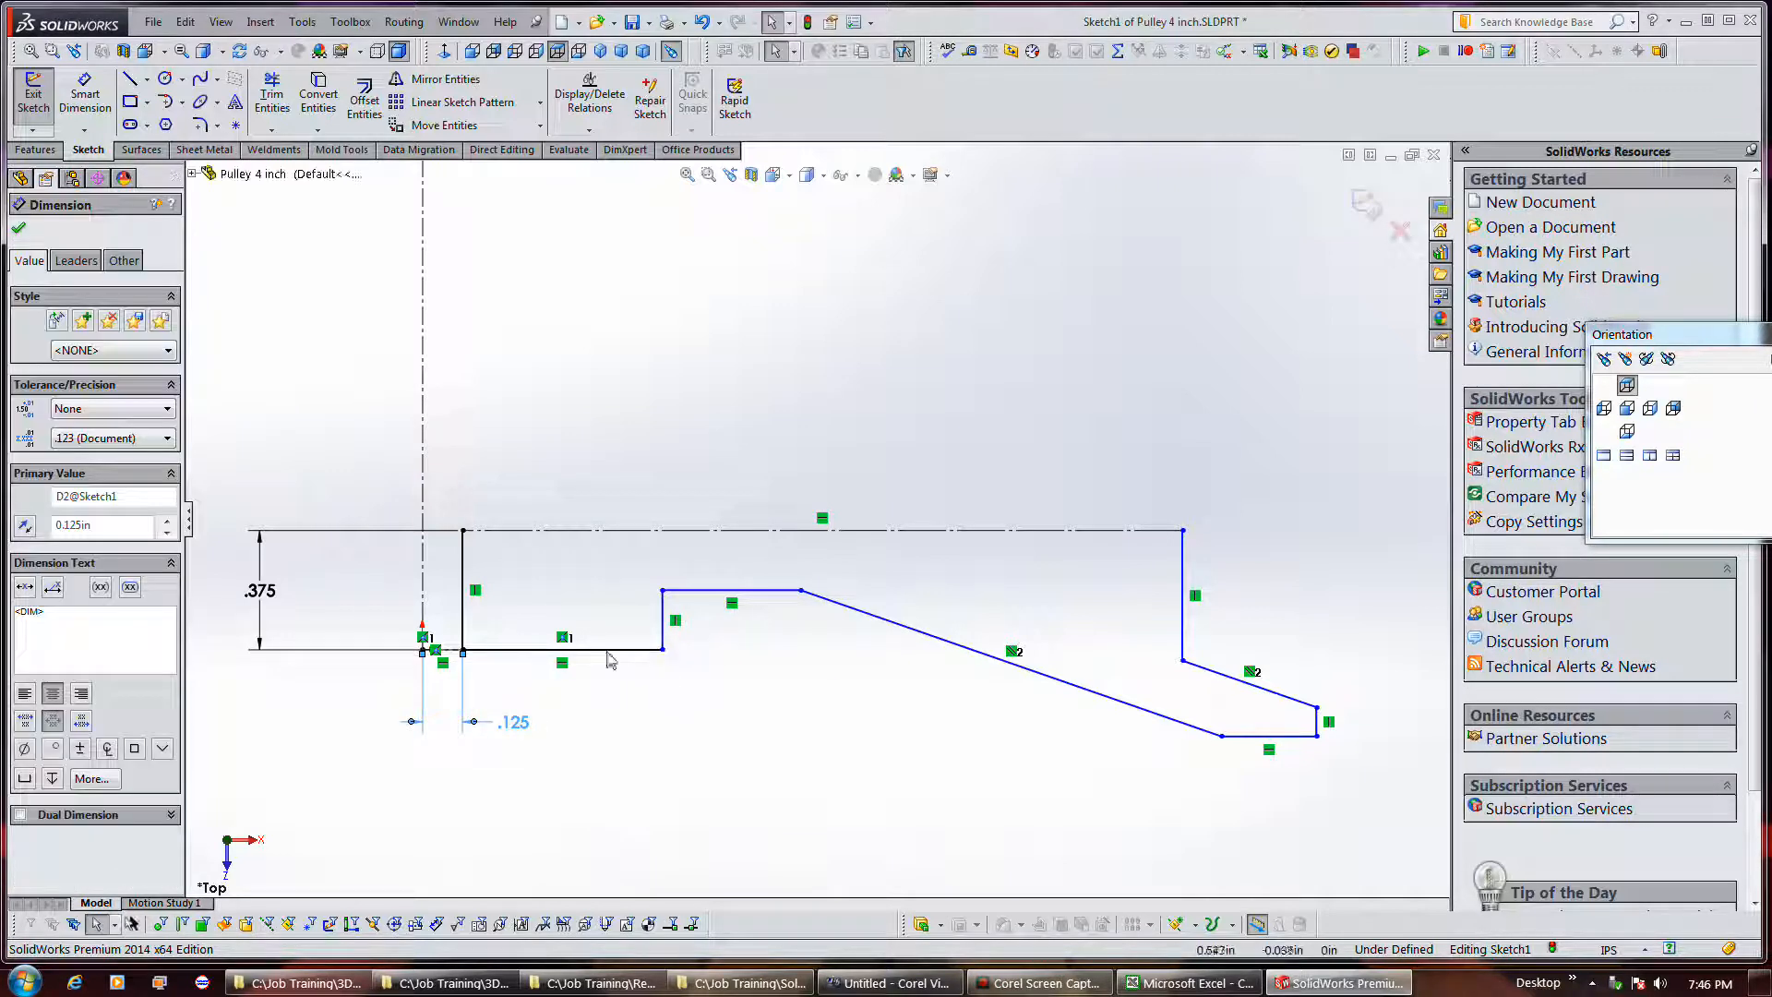
{"action": "left_click", "coordinate": [66, 104]}
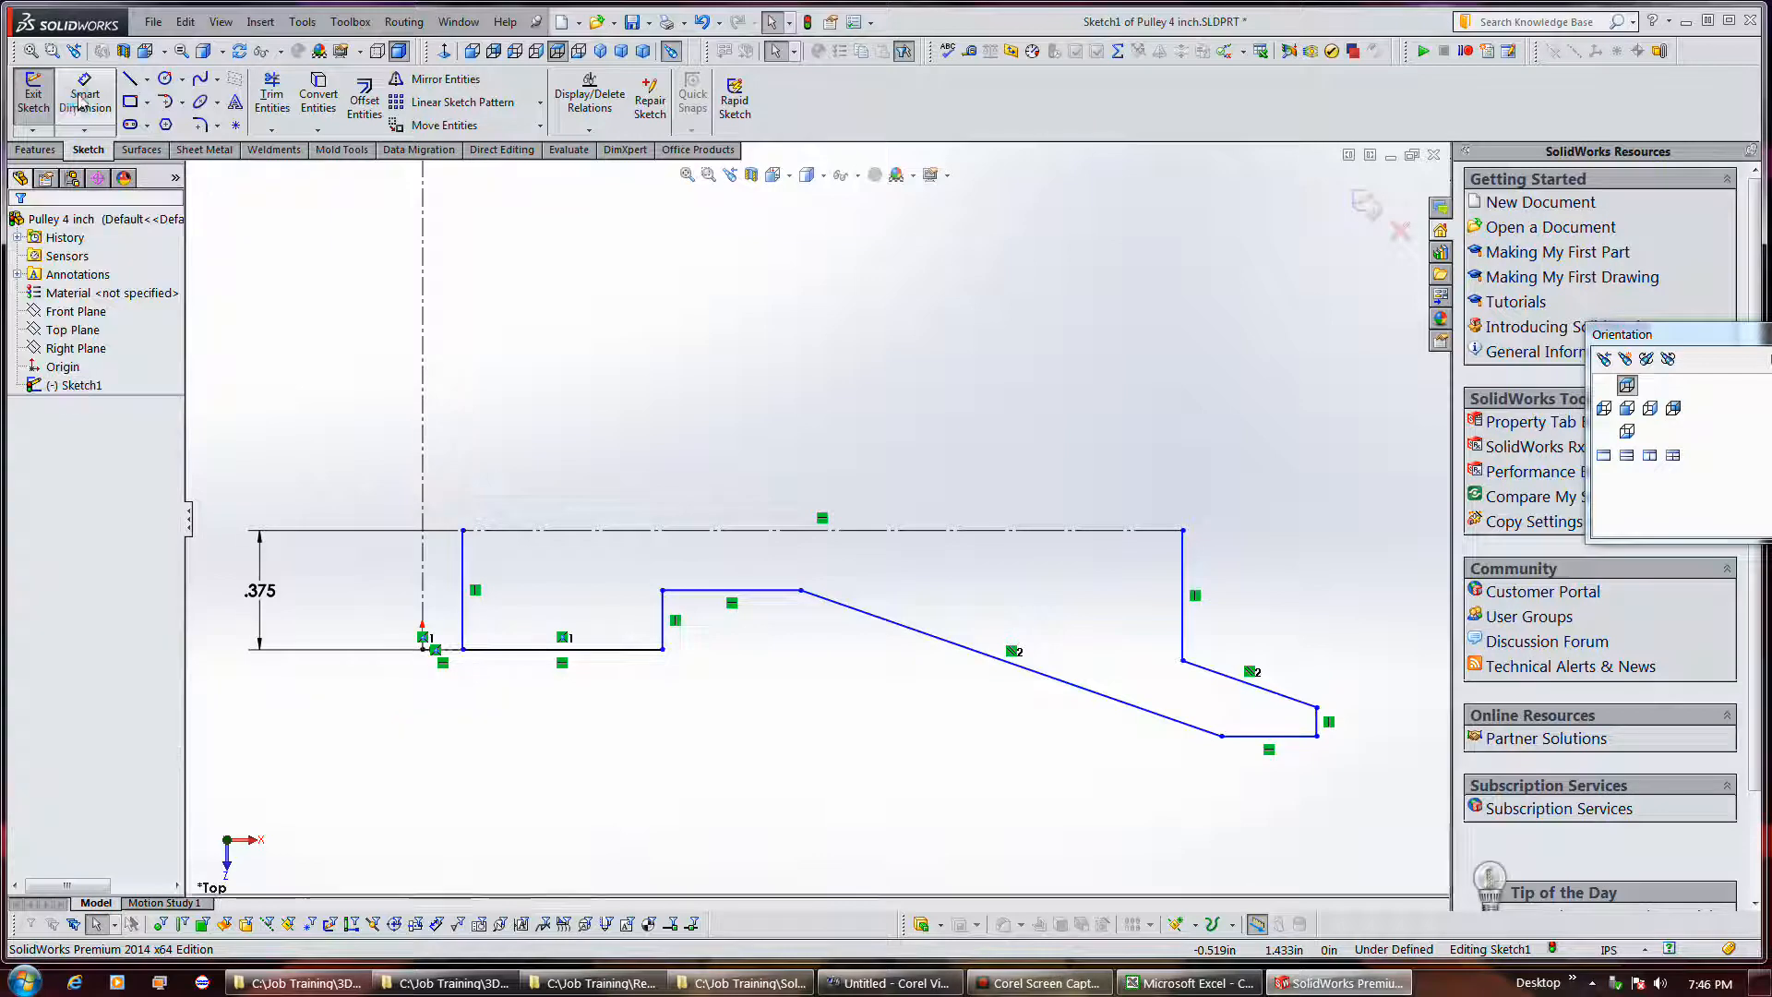
{"action": "left_click", "coordinate": [464, 621]}
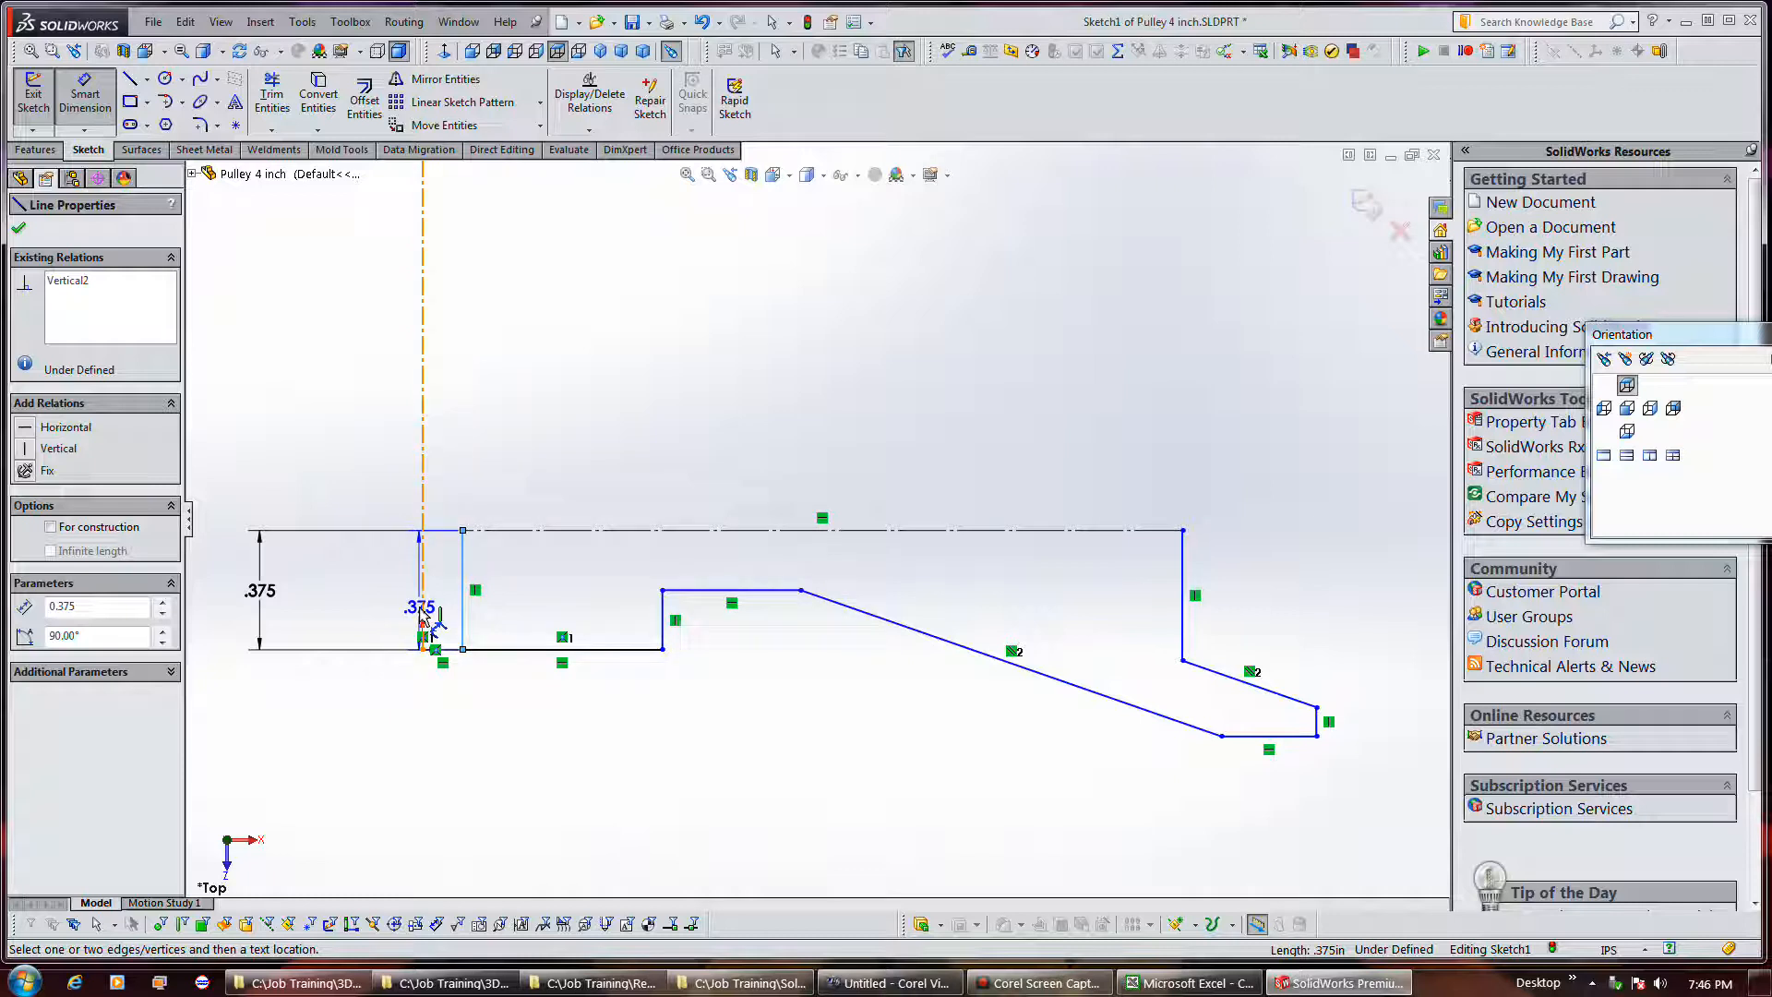
{"action": "left_click", "coordinate": [422, 605]}
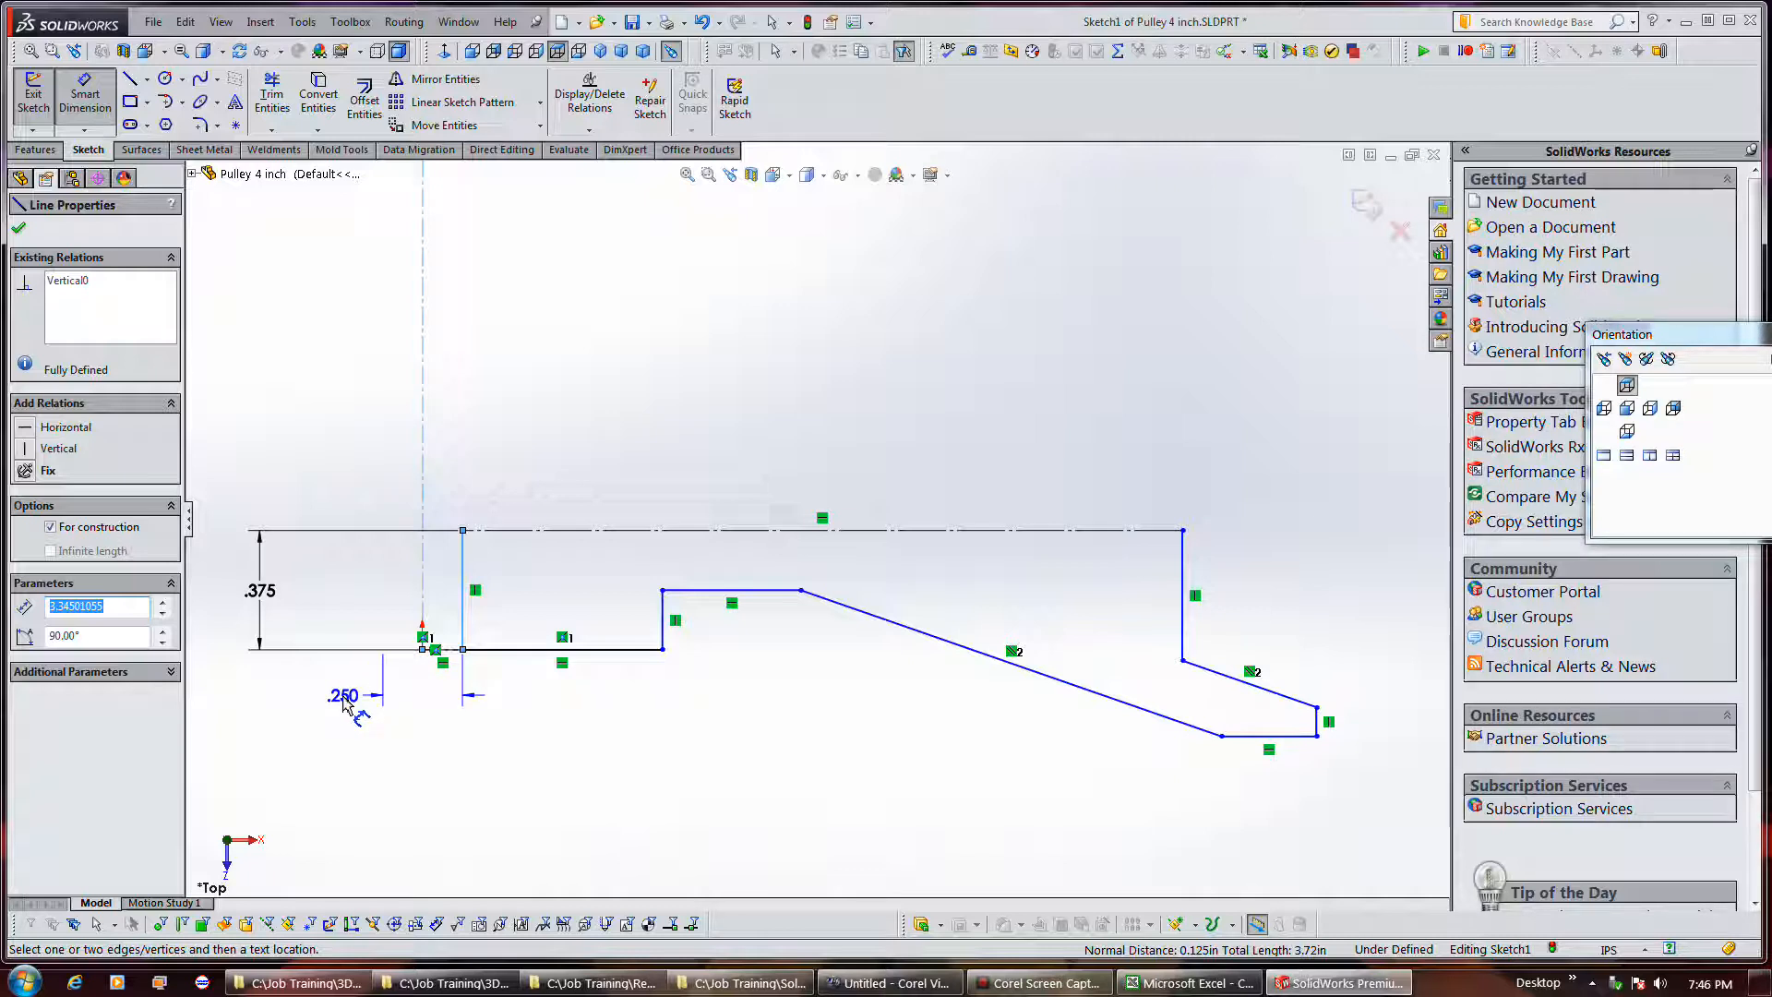
{"action": "left_click", "coordinate": [344, 704]}
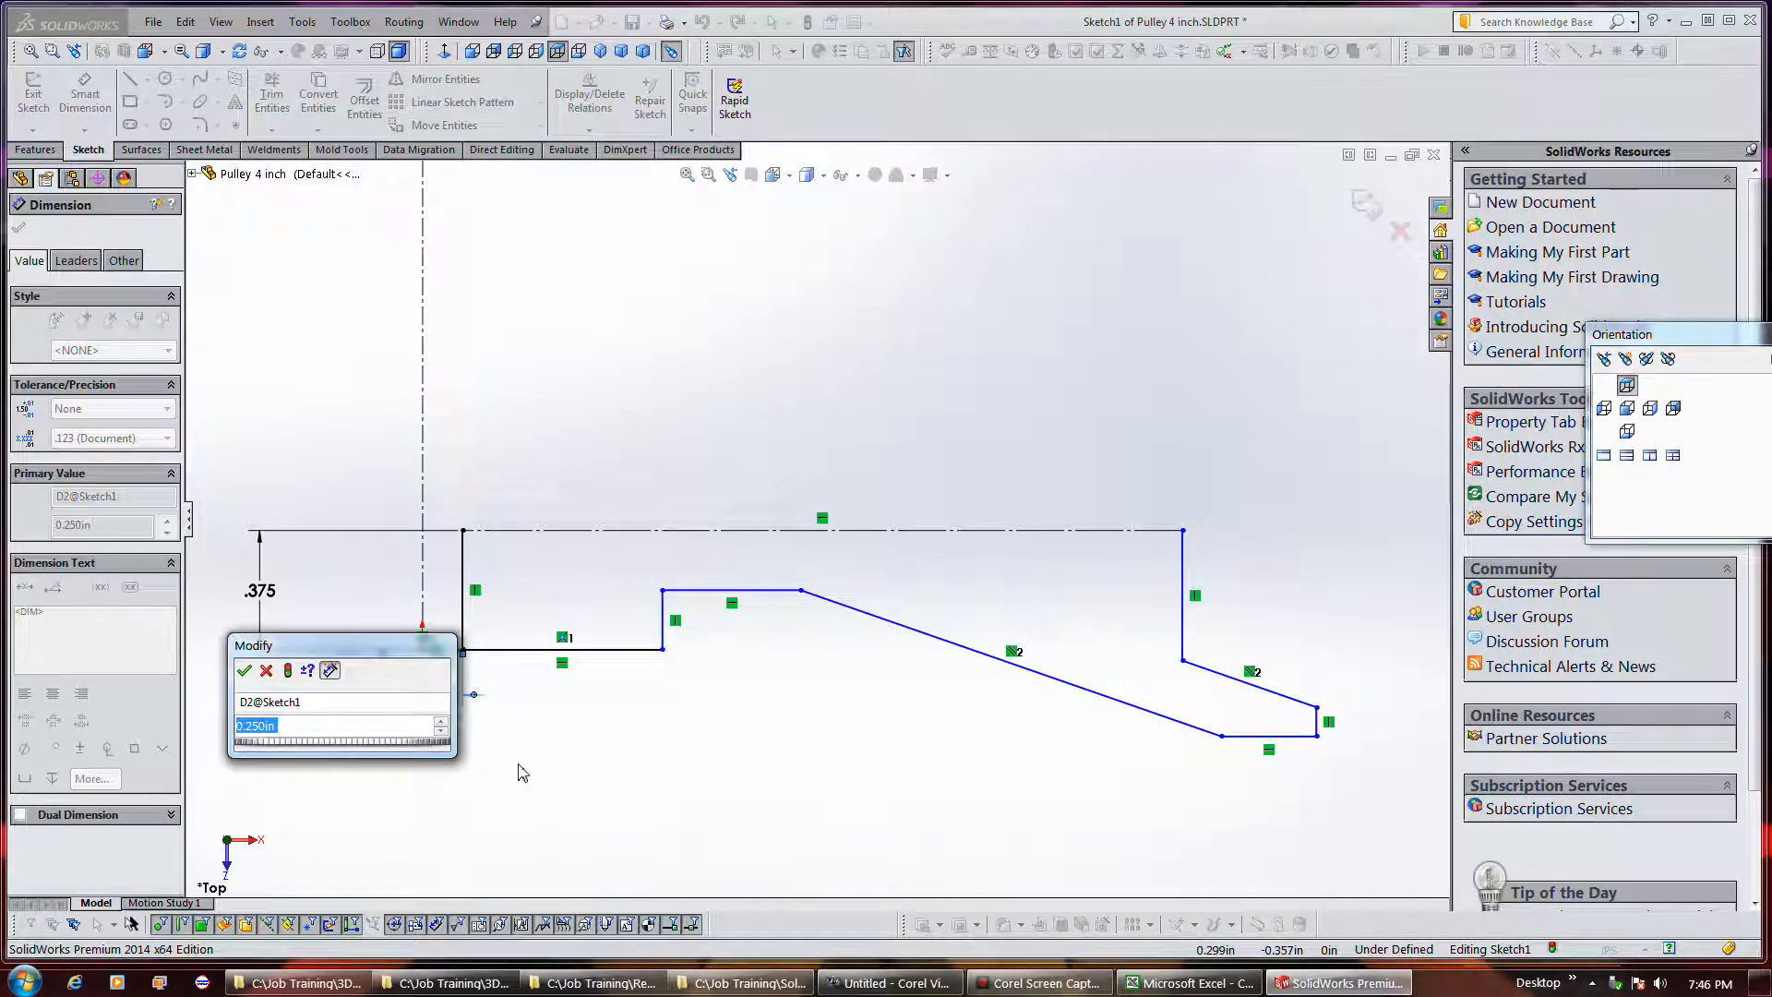
{"action": "type", "text": ".25"}
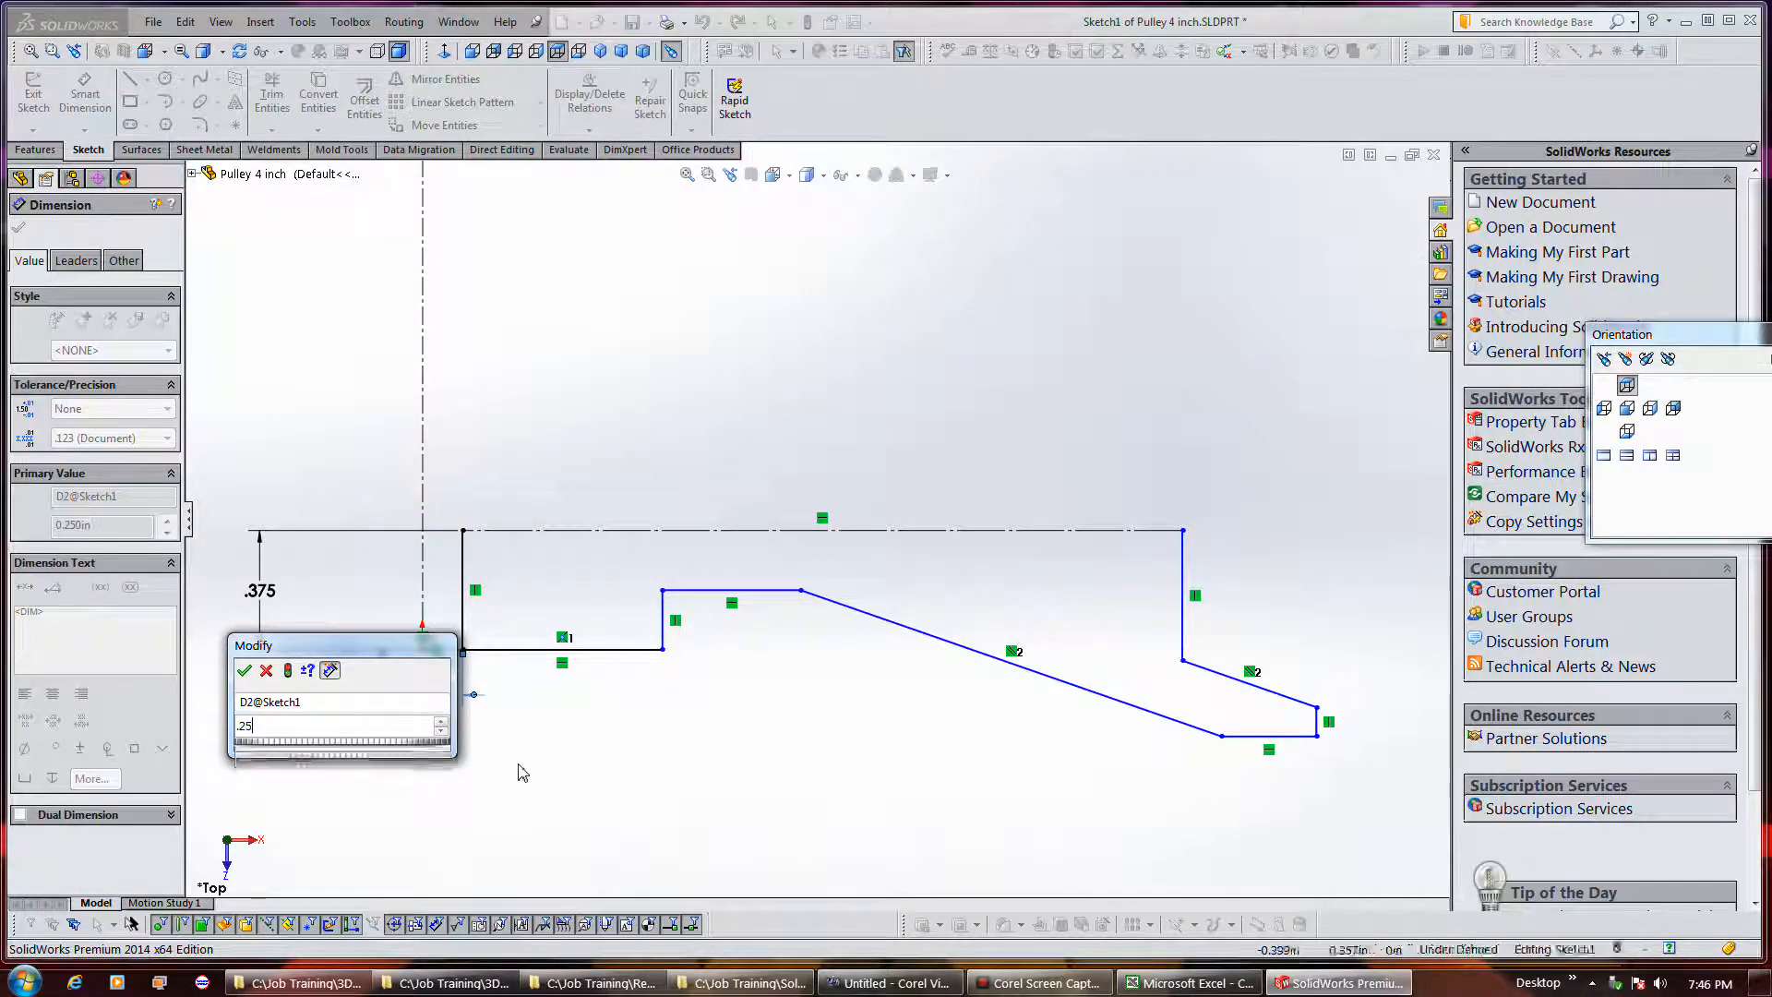
{"action": "key", "text": "Return"}
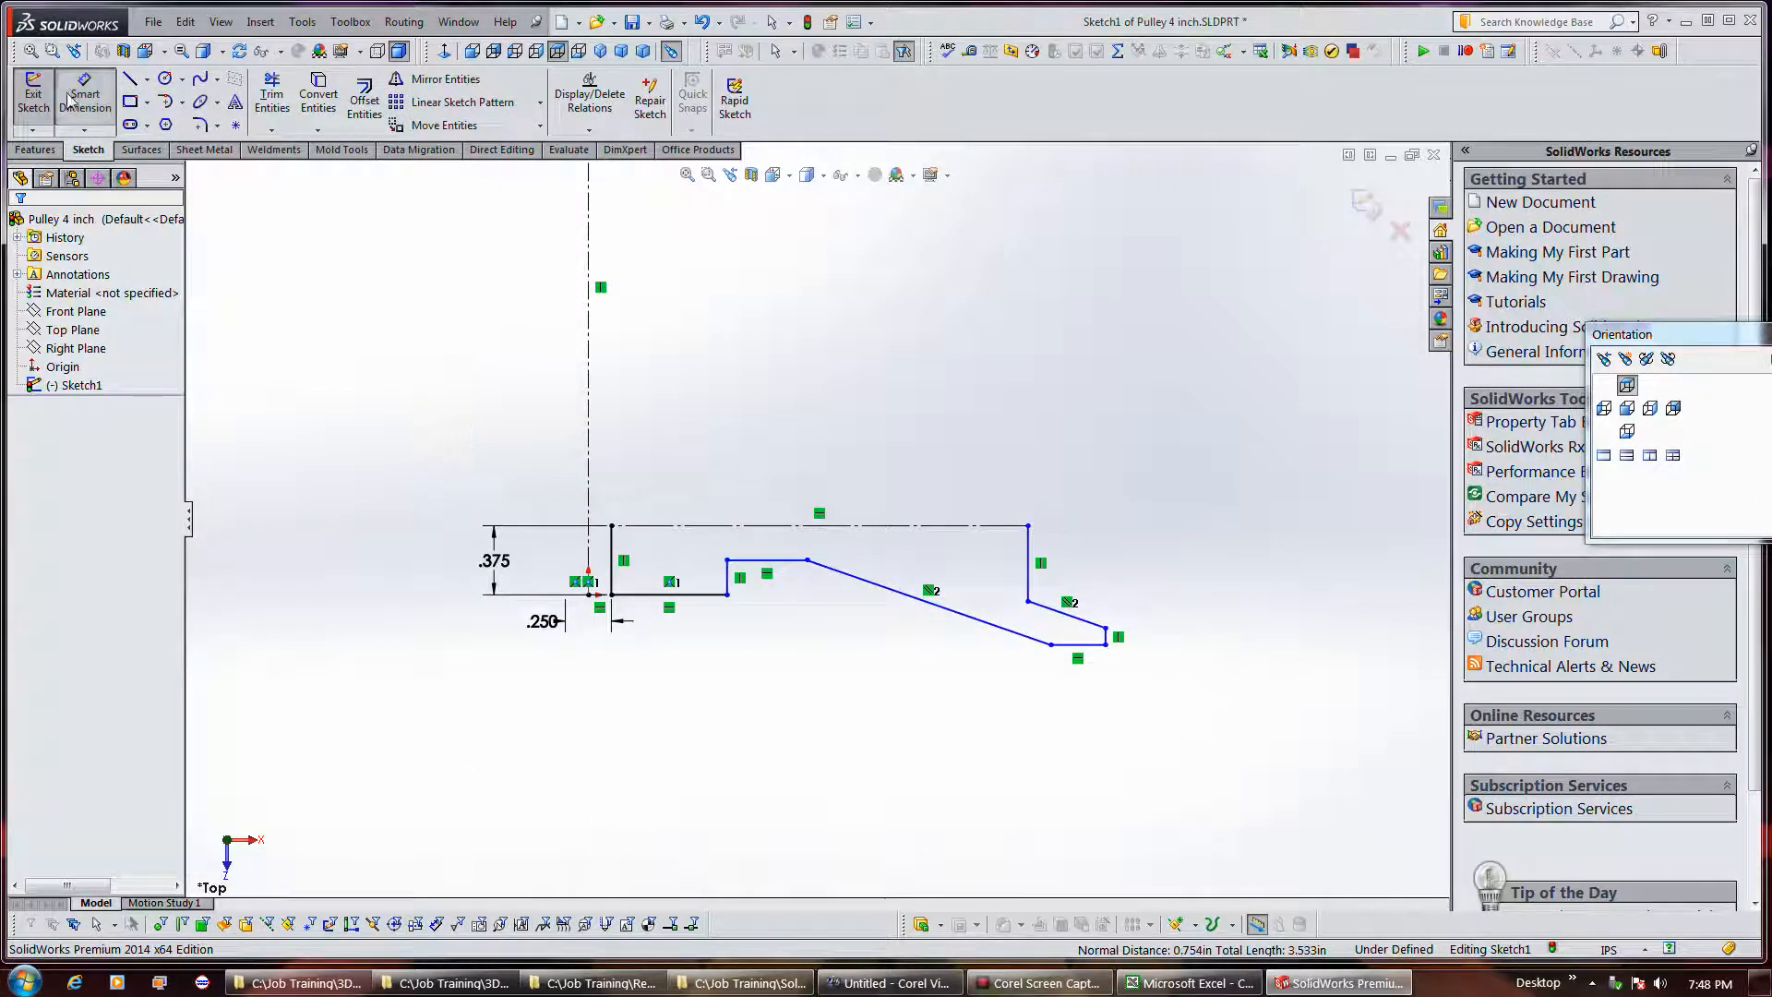
Add a 1 in diametric dimension between the hub's outer vertical line and the centerline, placed below the profile.
{"action": "left_click", "coordinate": [81, 100]}
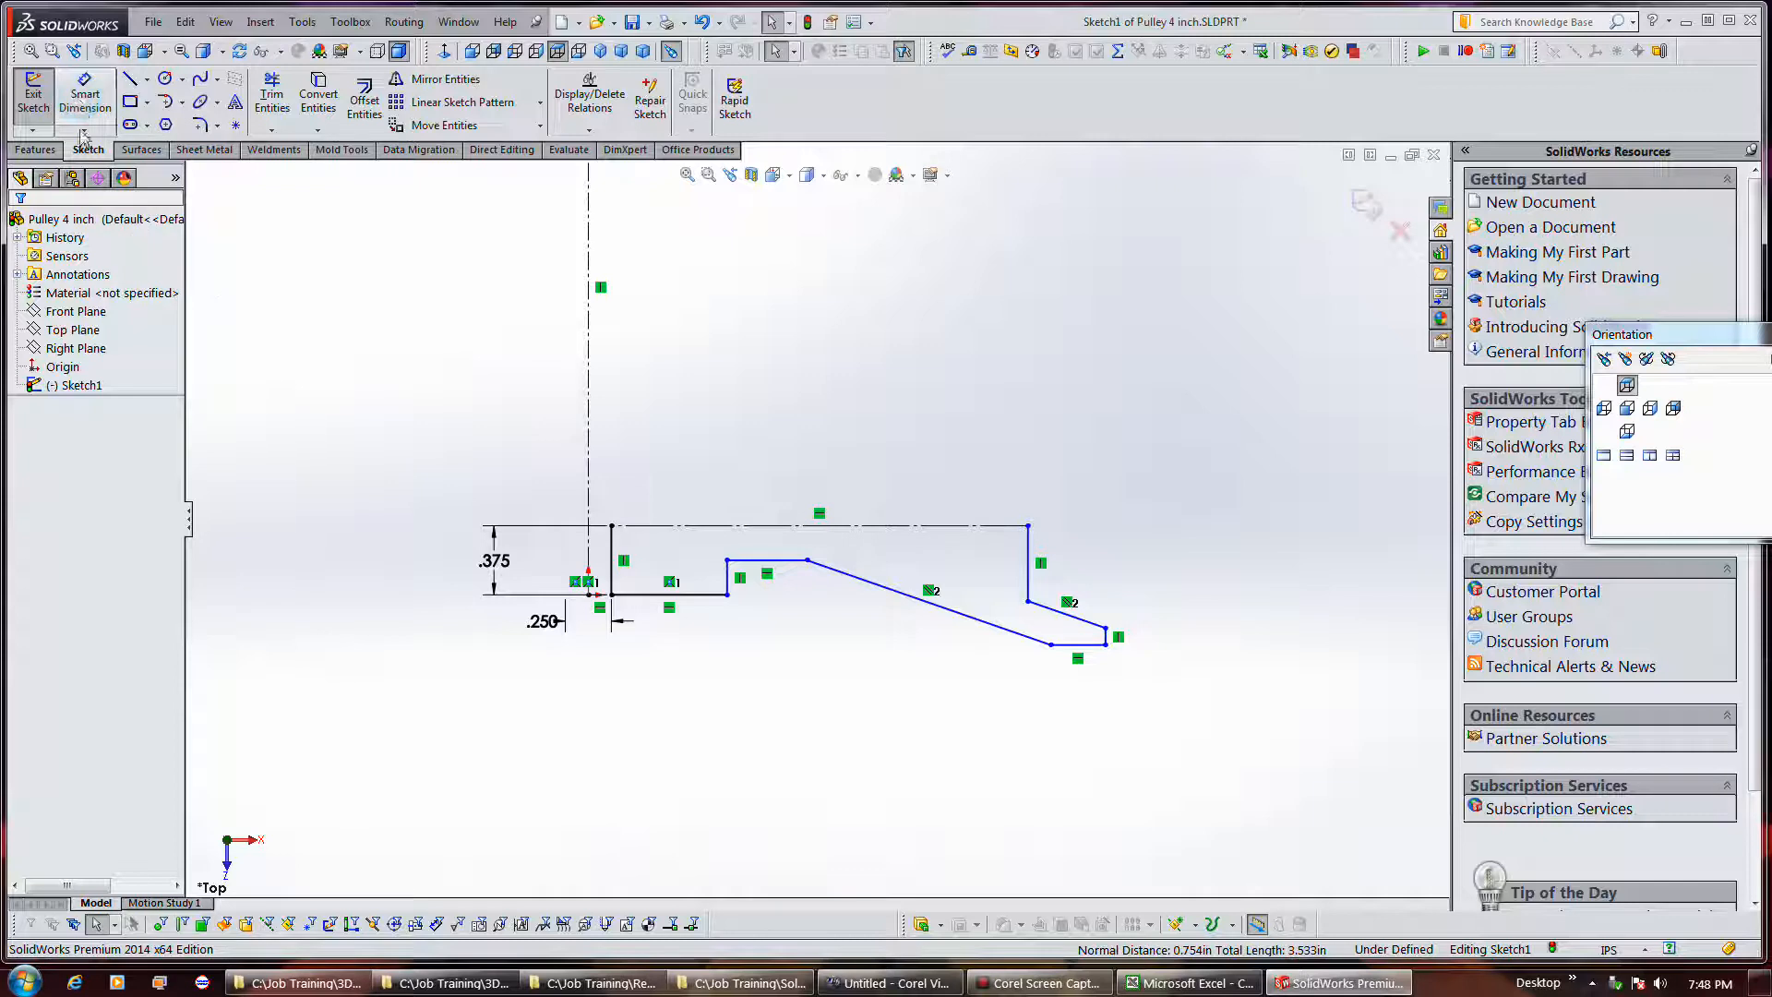
{"action": "left_click", "coordinate": [82, 109]}
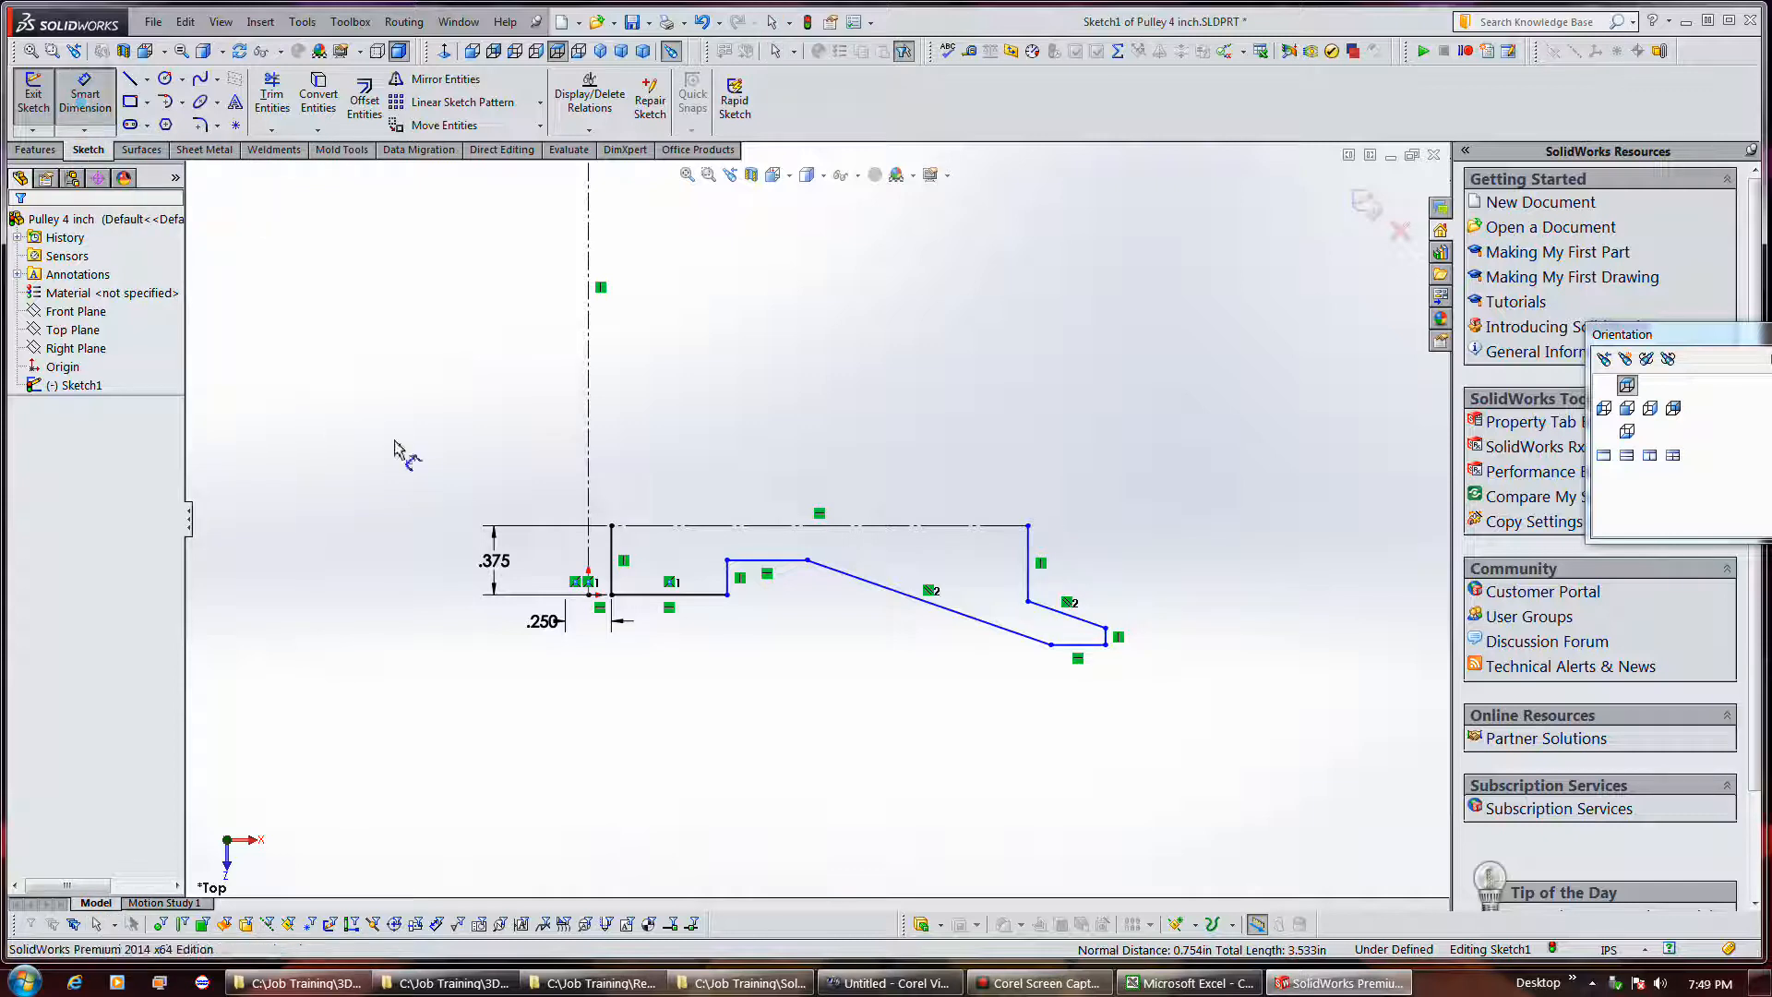
{"action": "left_click", "coordinate": [727, 579]}
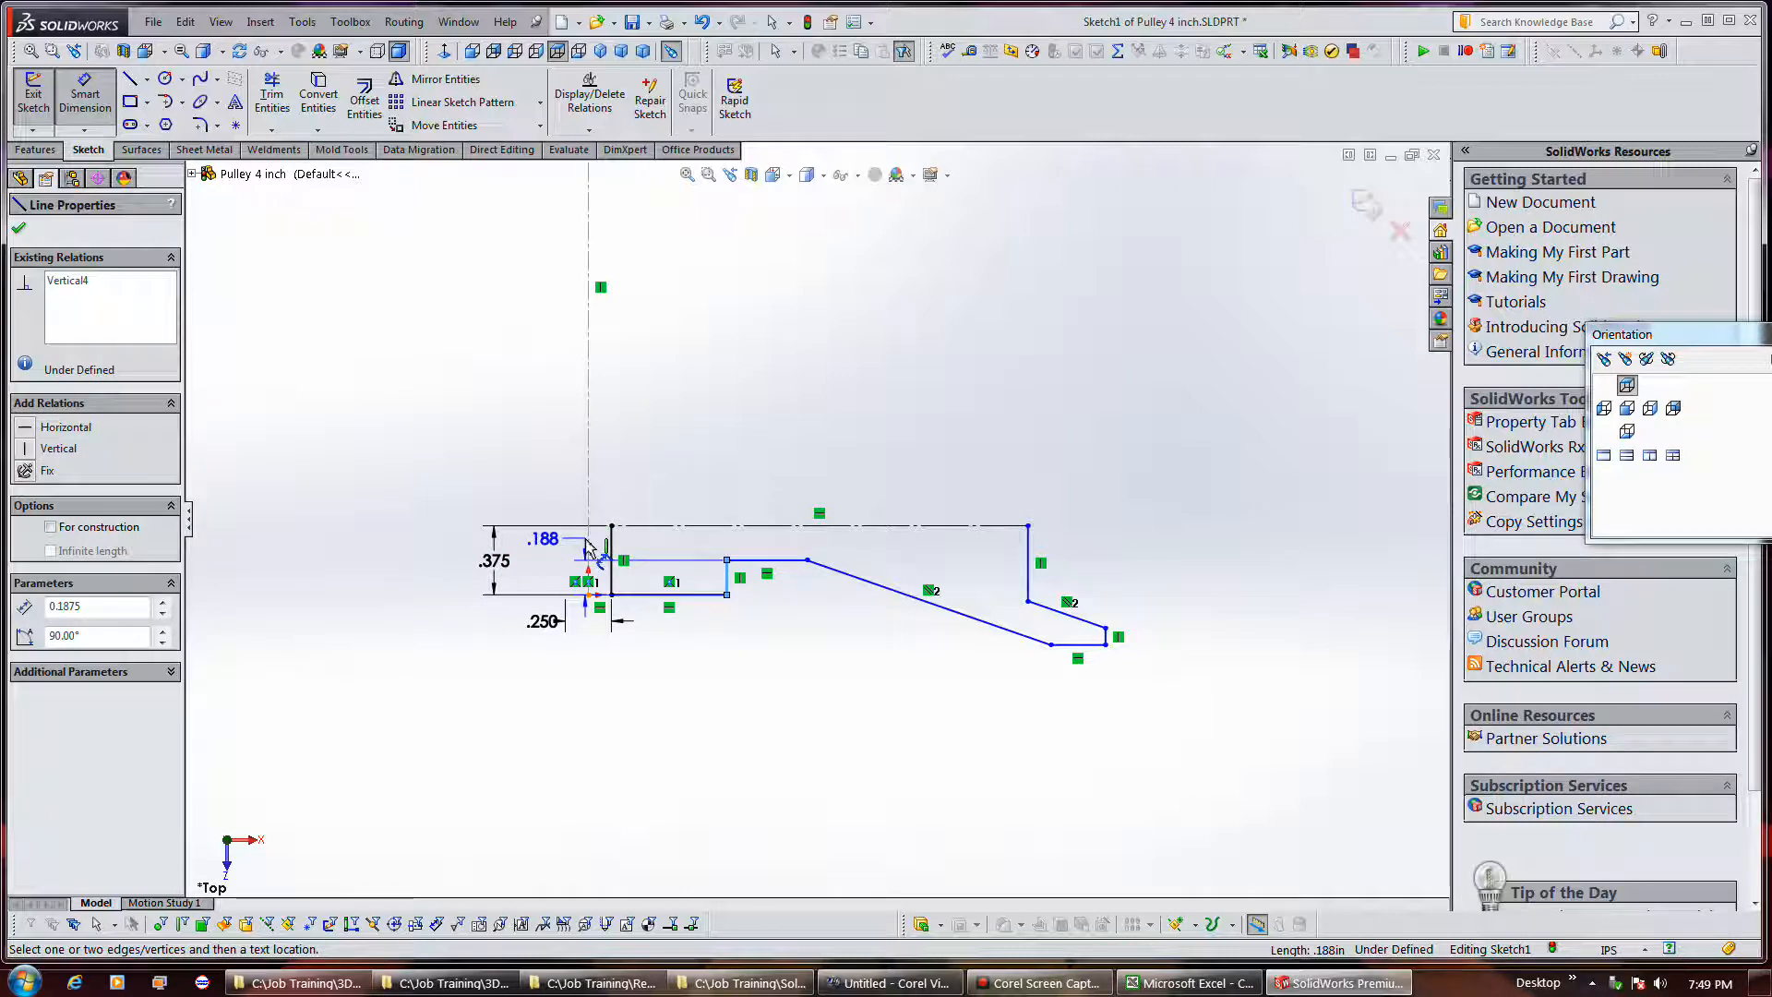
{"action": "left_click", "coordinate": [588, 551]}
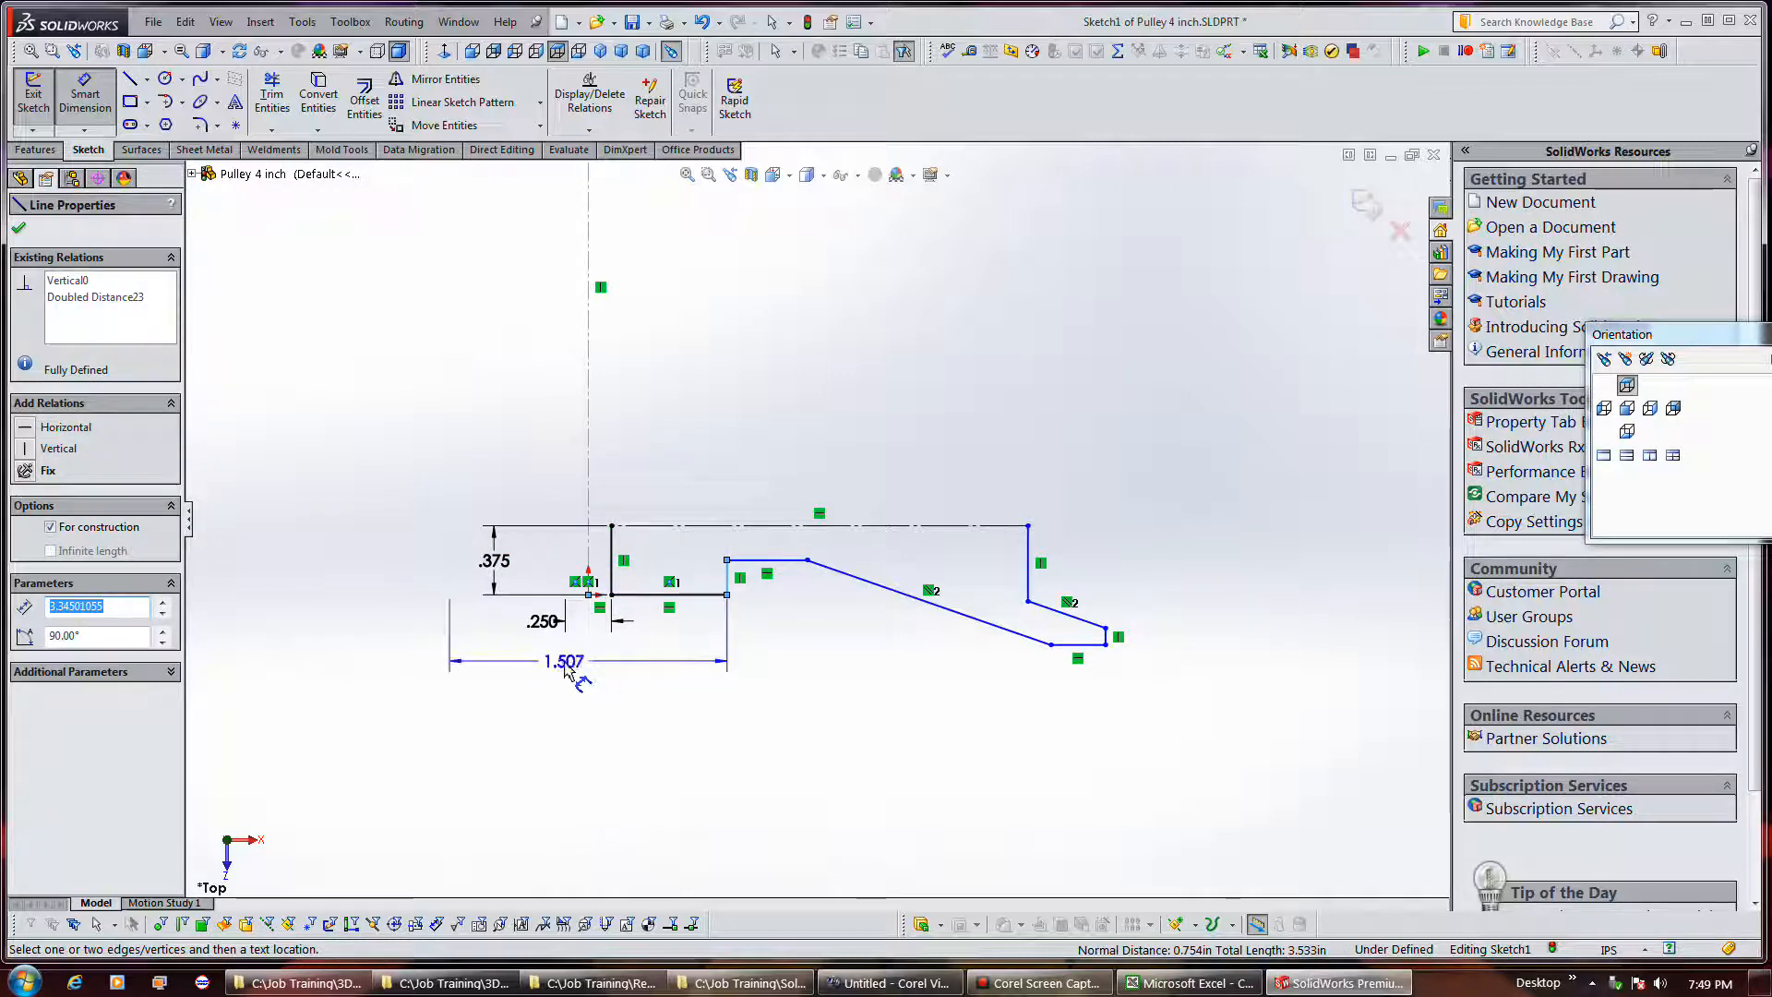
{"action": "left_click", "coordinate": [569, 674]}
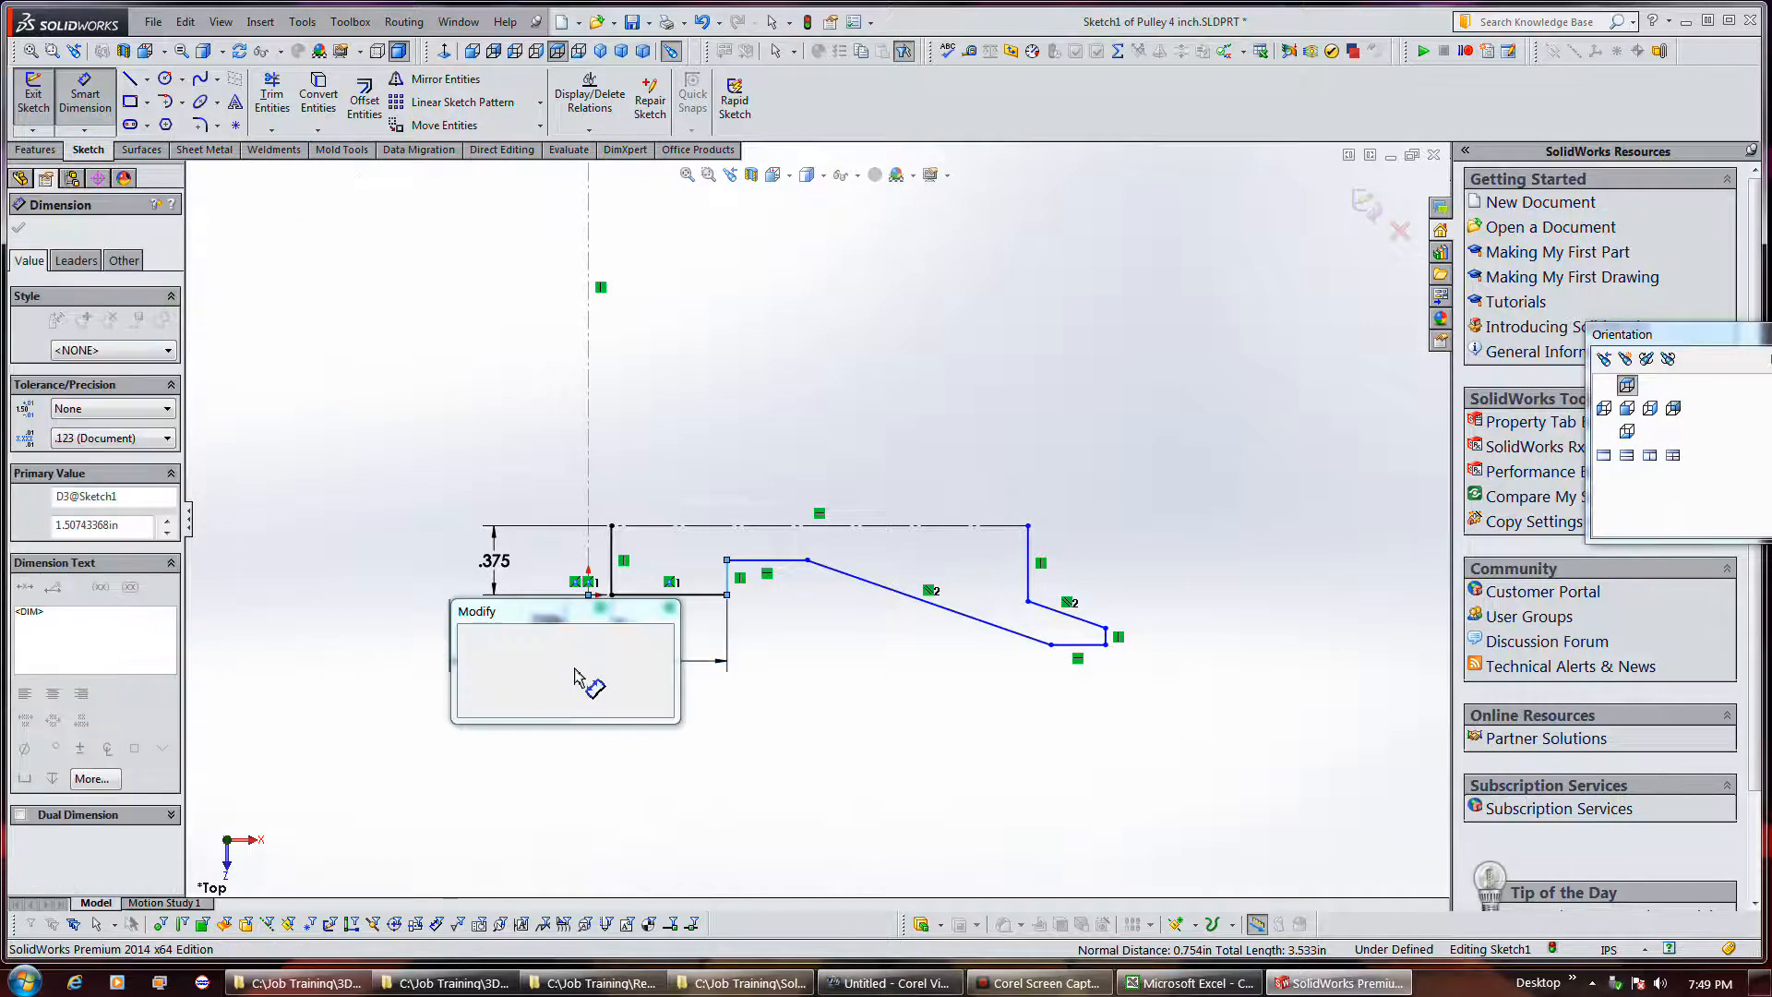
{"action": "type", "text": "1"}
{"action": "key", "text": "Return"}
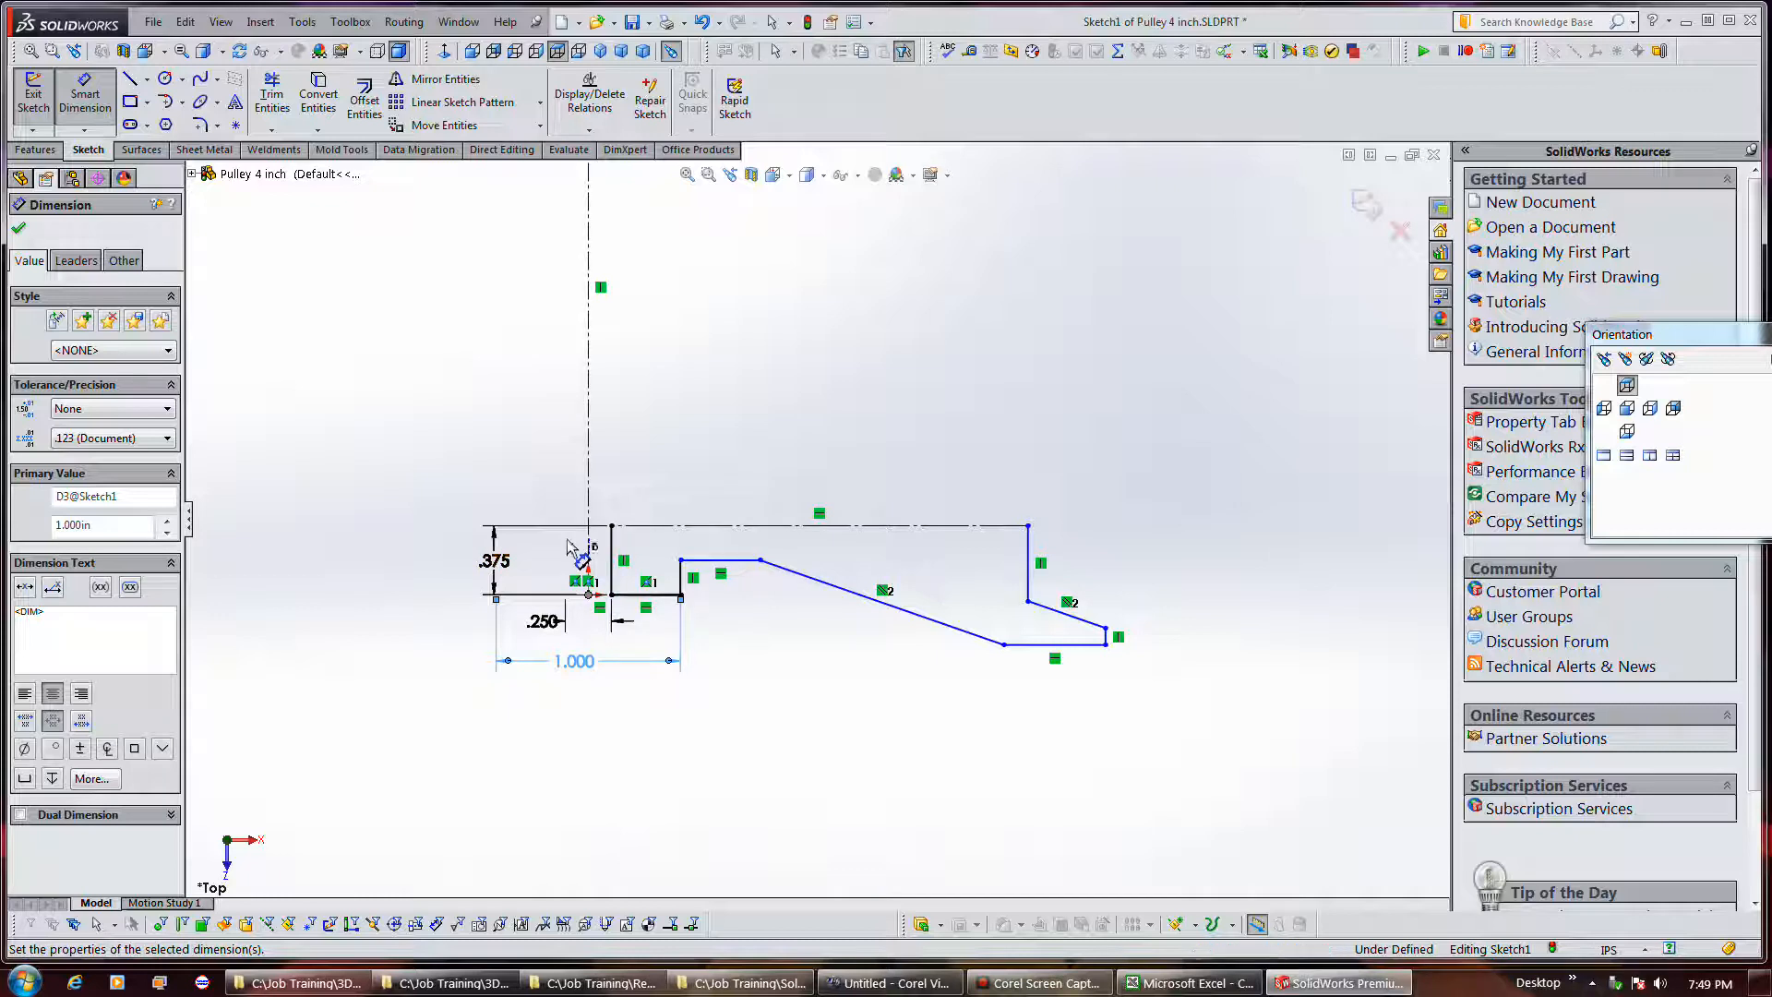
Set a 0.25 in doubled dimension between the short horizontal web line and the horizontal construction line, and dimension that web line 0.5 in long.
{"action": "left_click", "coordinate": [734, 560]}
{"action": "left_click", "coordinate": [743, 526]}
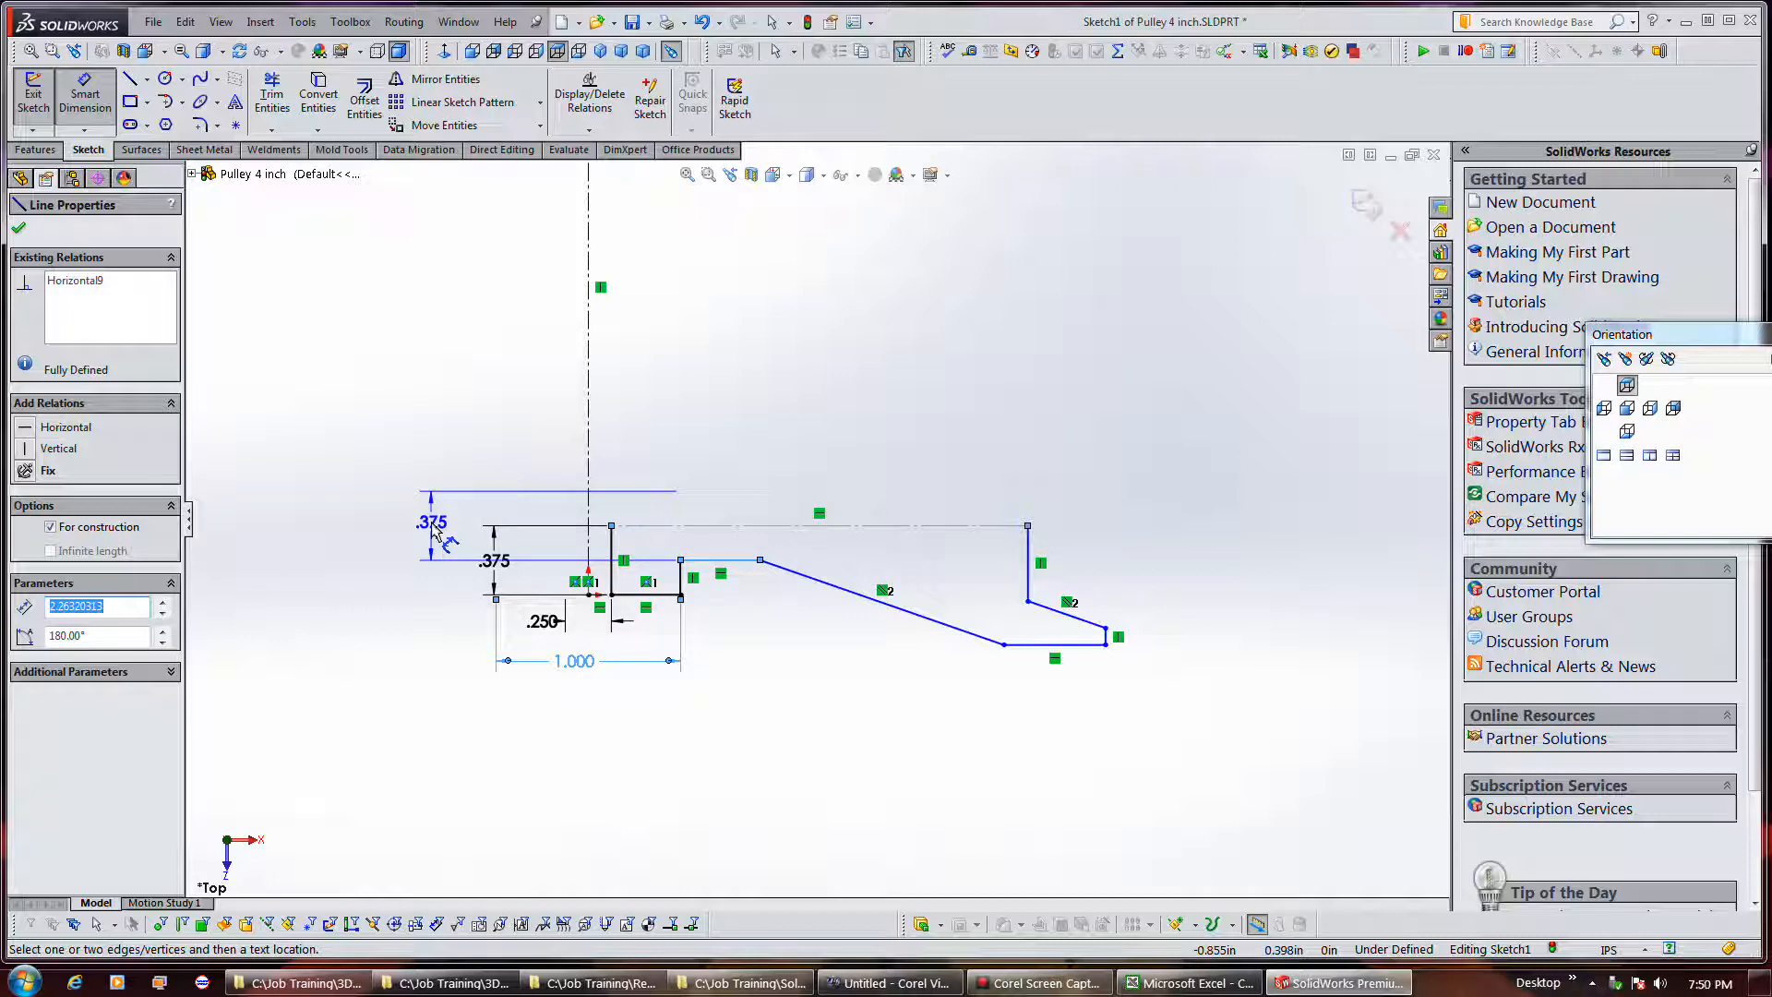
{"action": "left_click", "coordinate": [433, 533]}
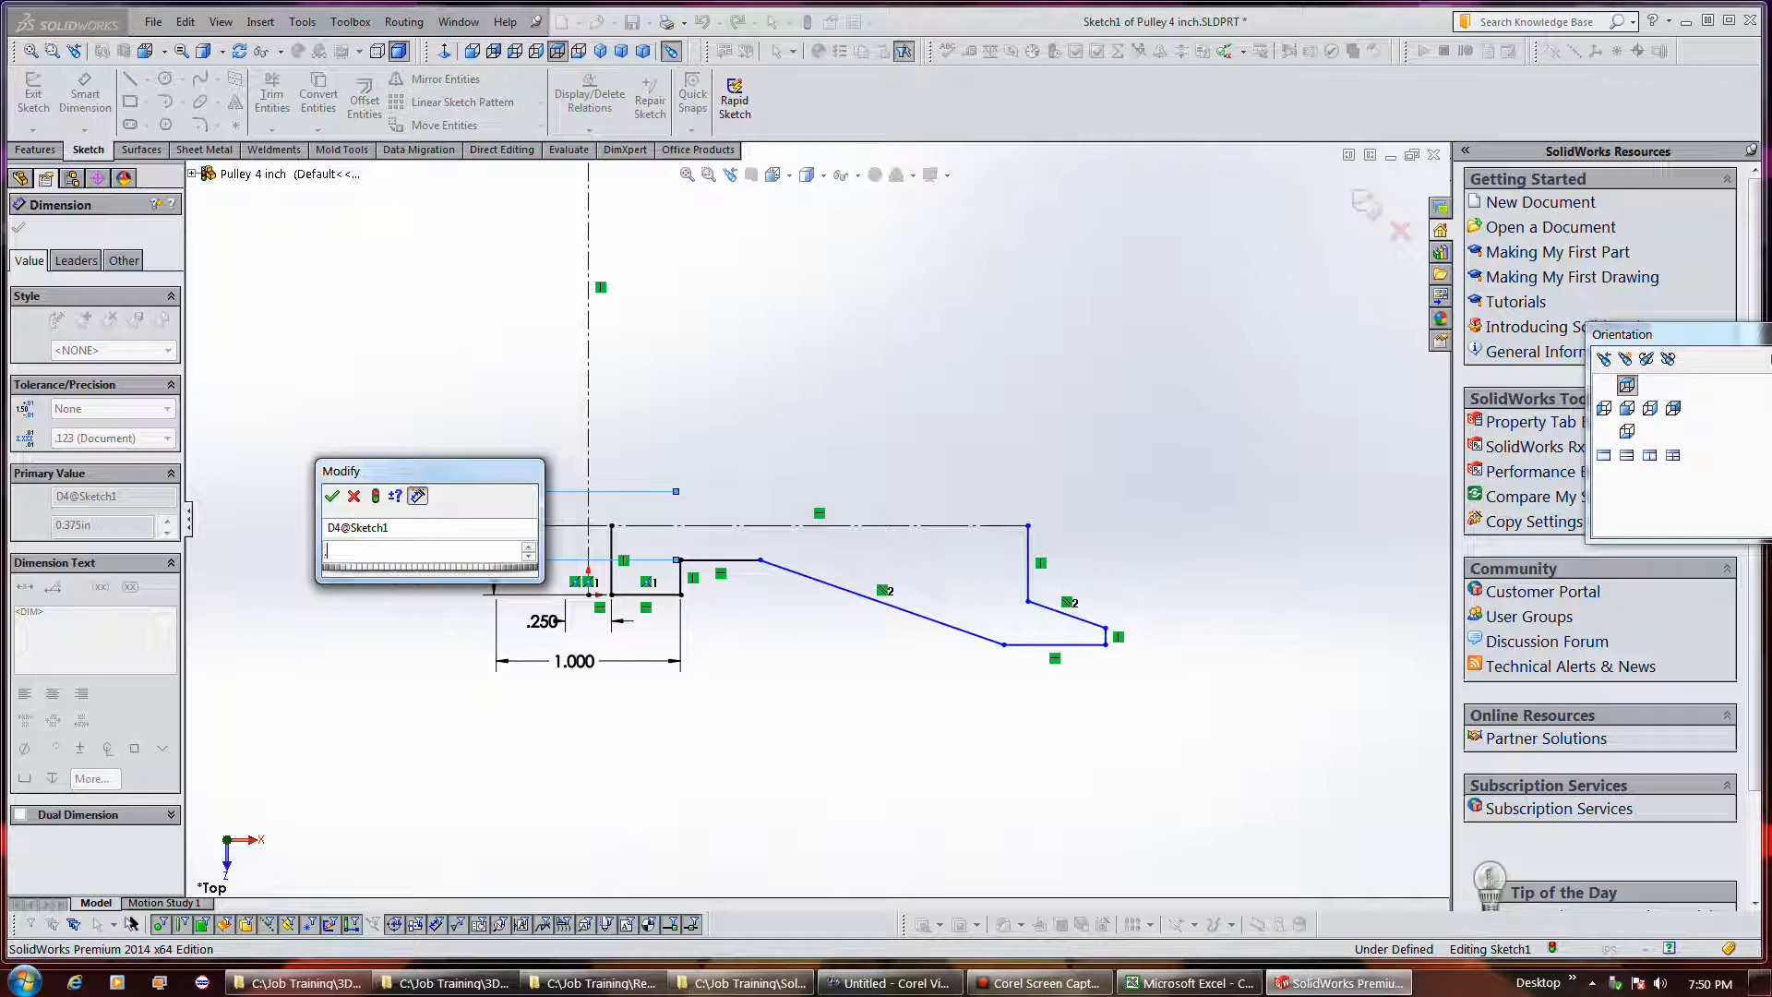
{"action": "key", "text": "Return"}
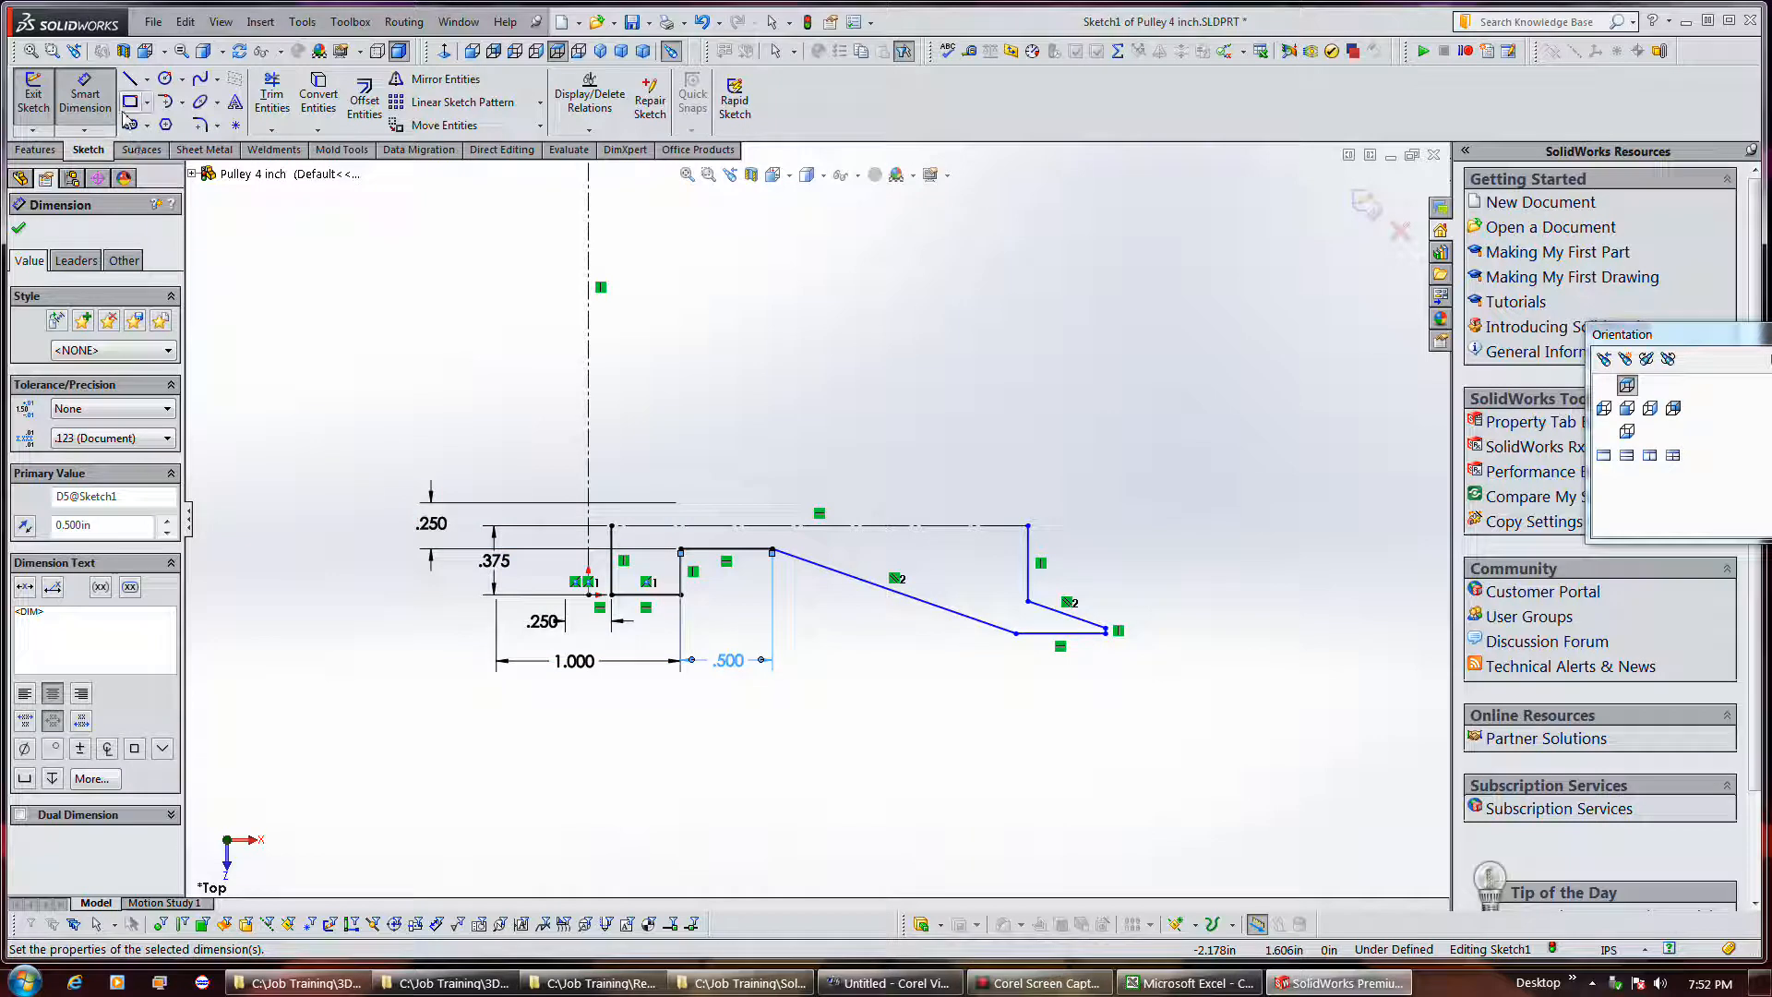
{"action": "key", "text": "Escape"}
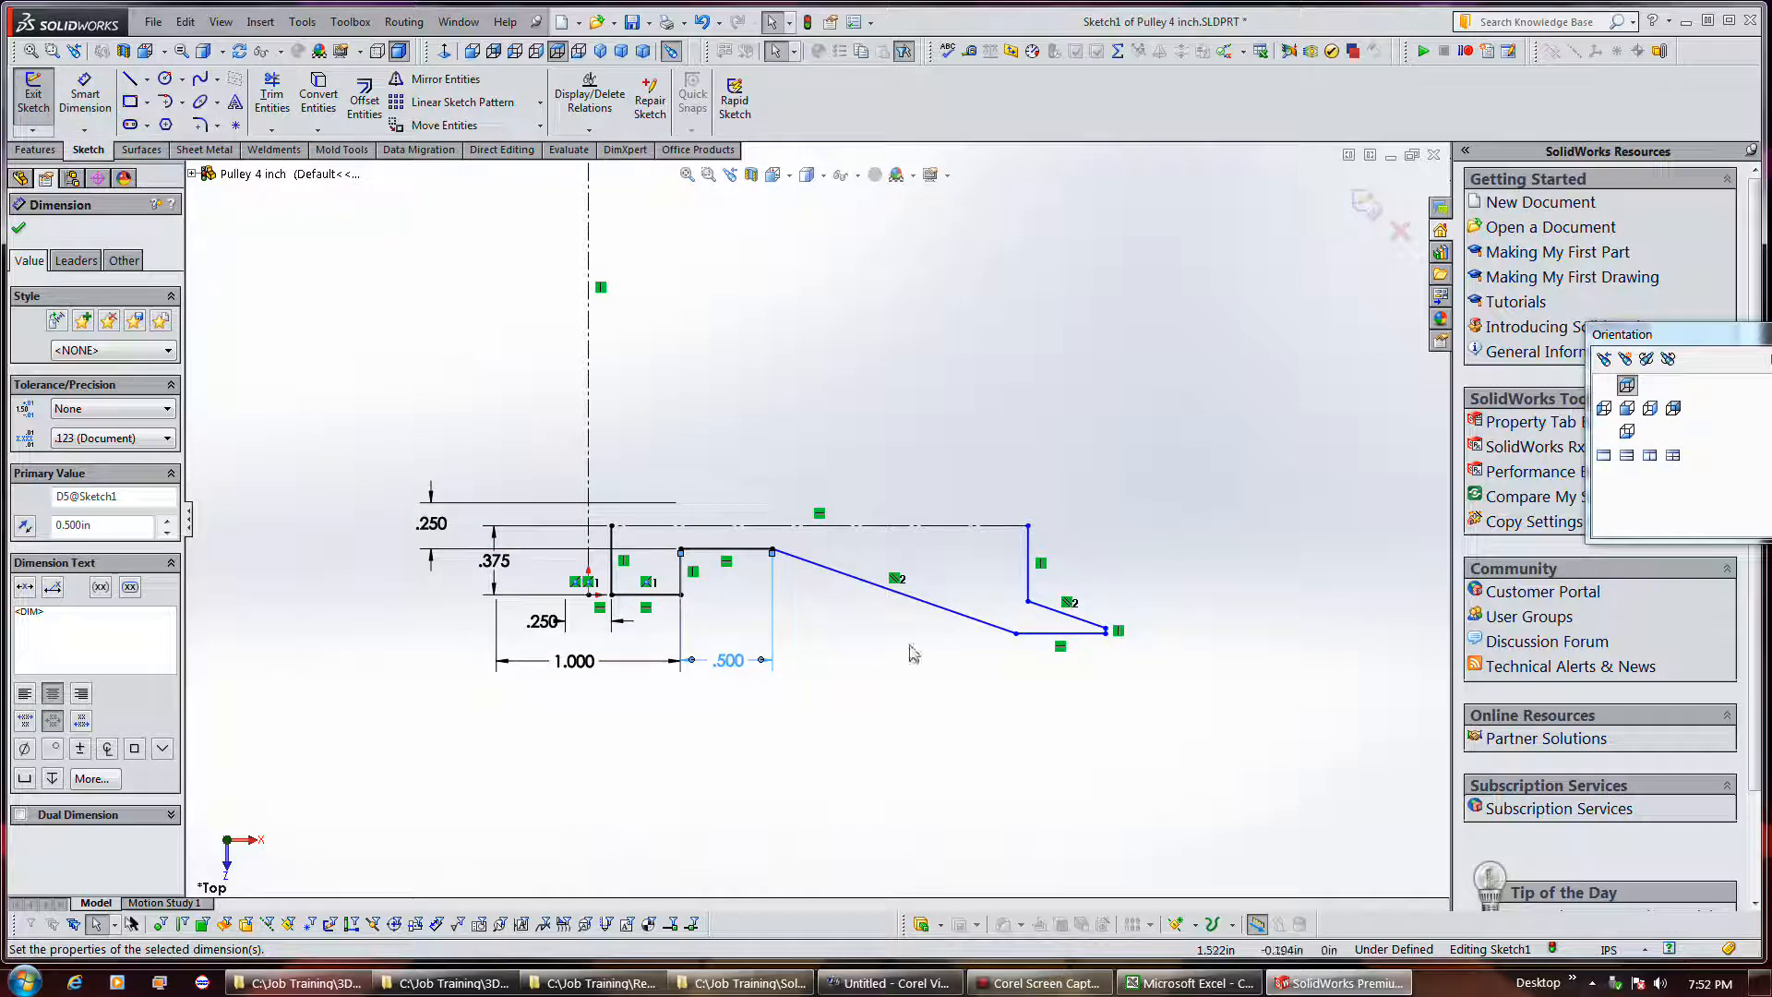
{"action": "left_click", "coordinate": [892, 669]}
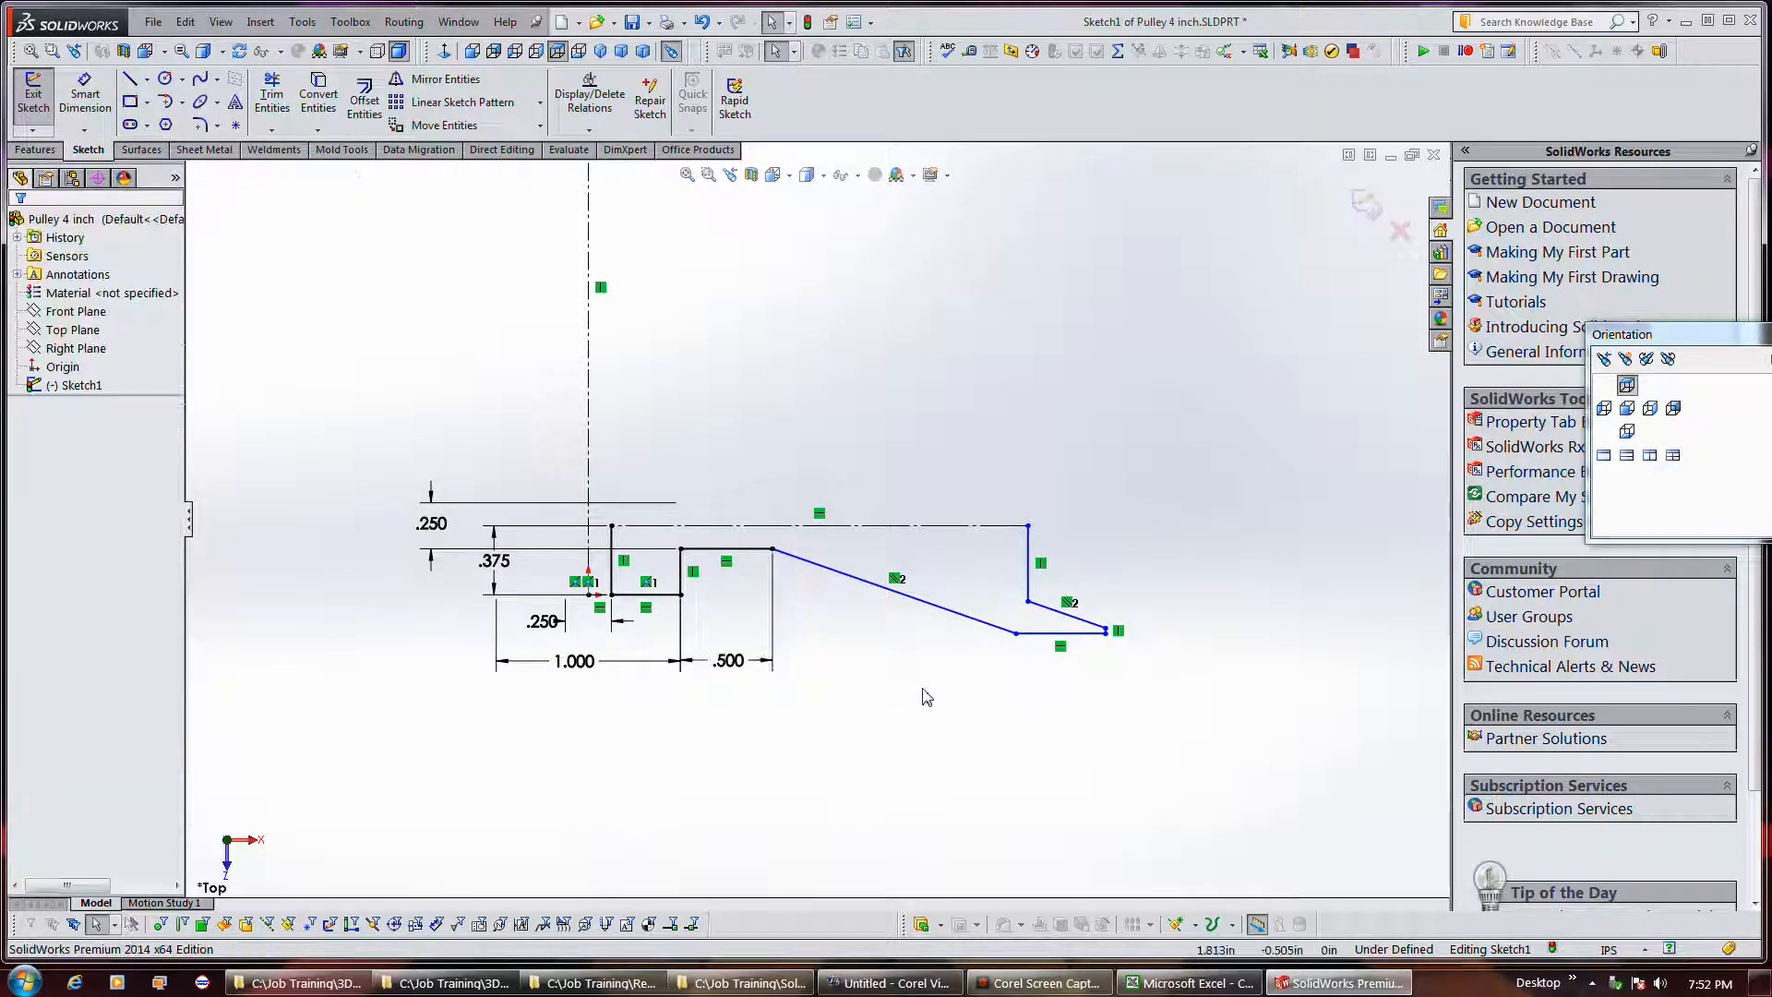
Make the lower end of the sloped web line coincident with the profile's outer vertical line.
{"action": "left_click", "coordinate": [1027, 586]}
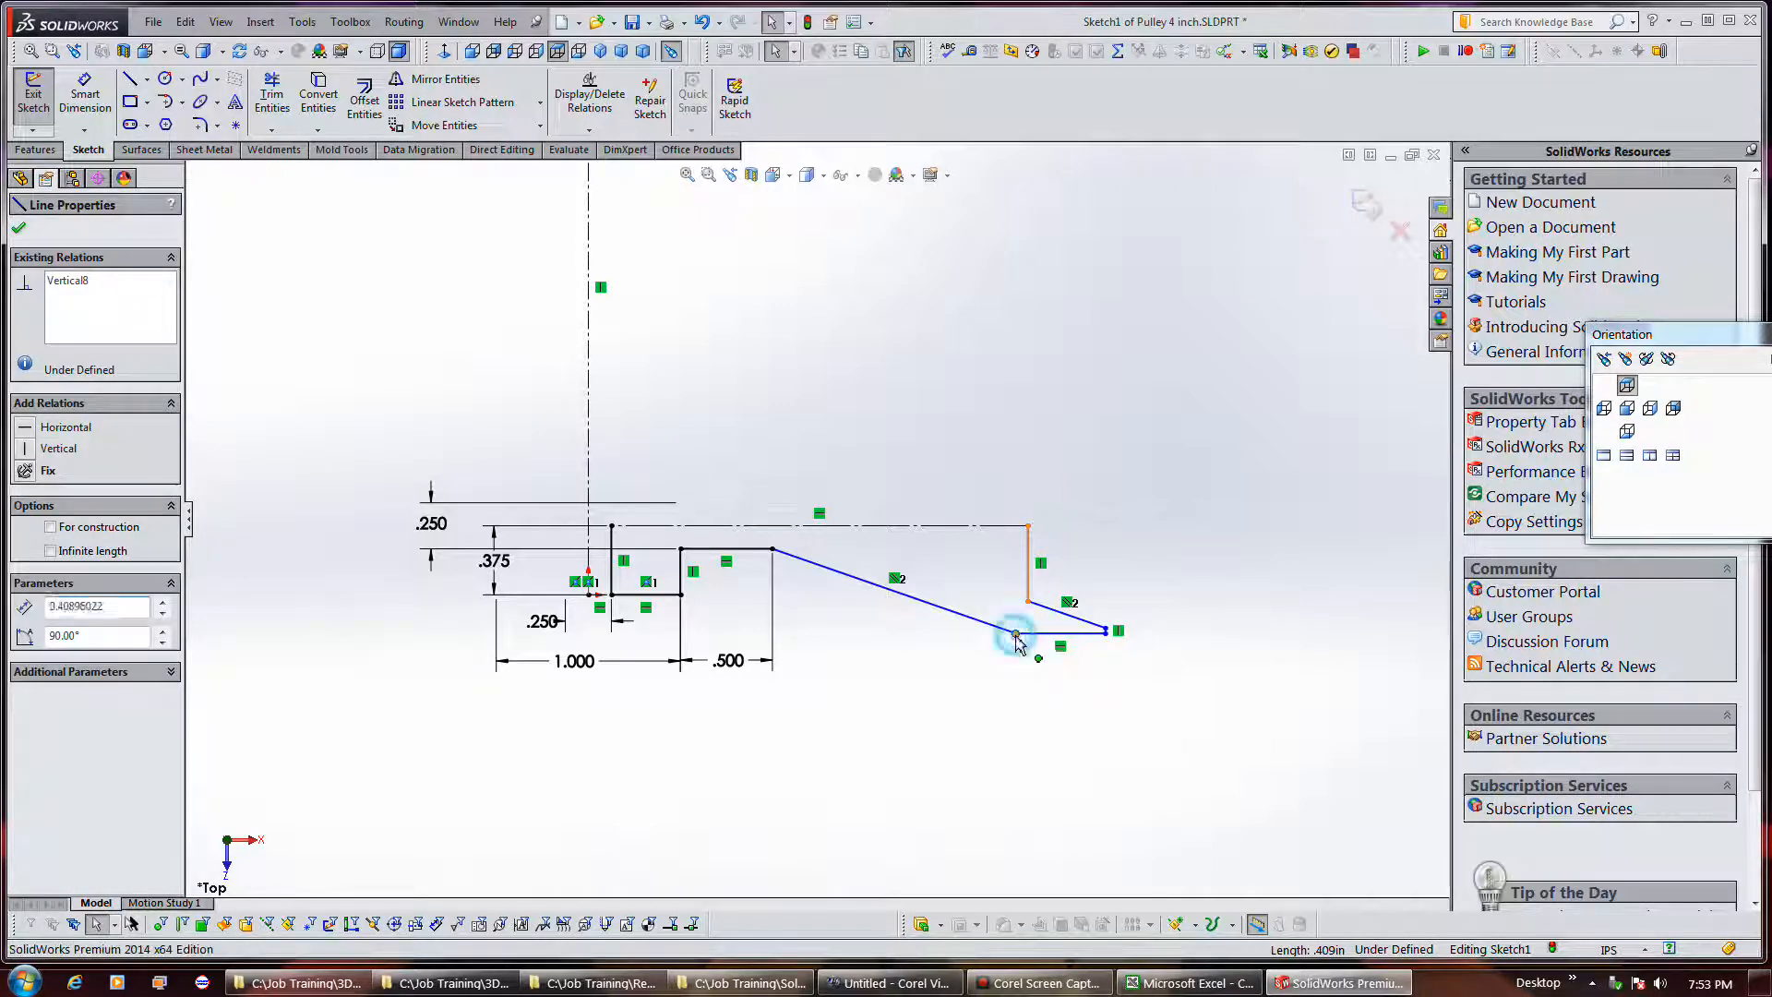
{"action": "left_click", "coordinate": [1015, 634], "text": "ctrl"}
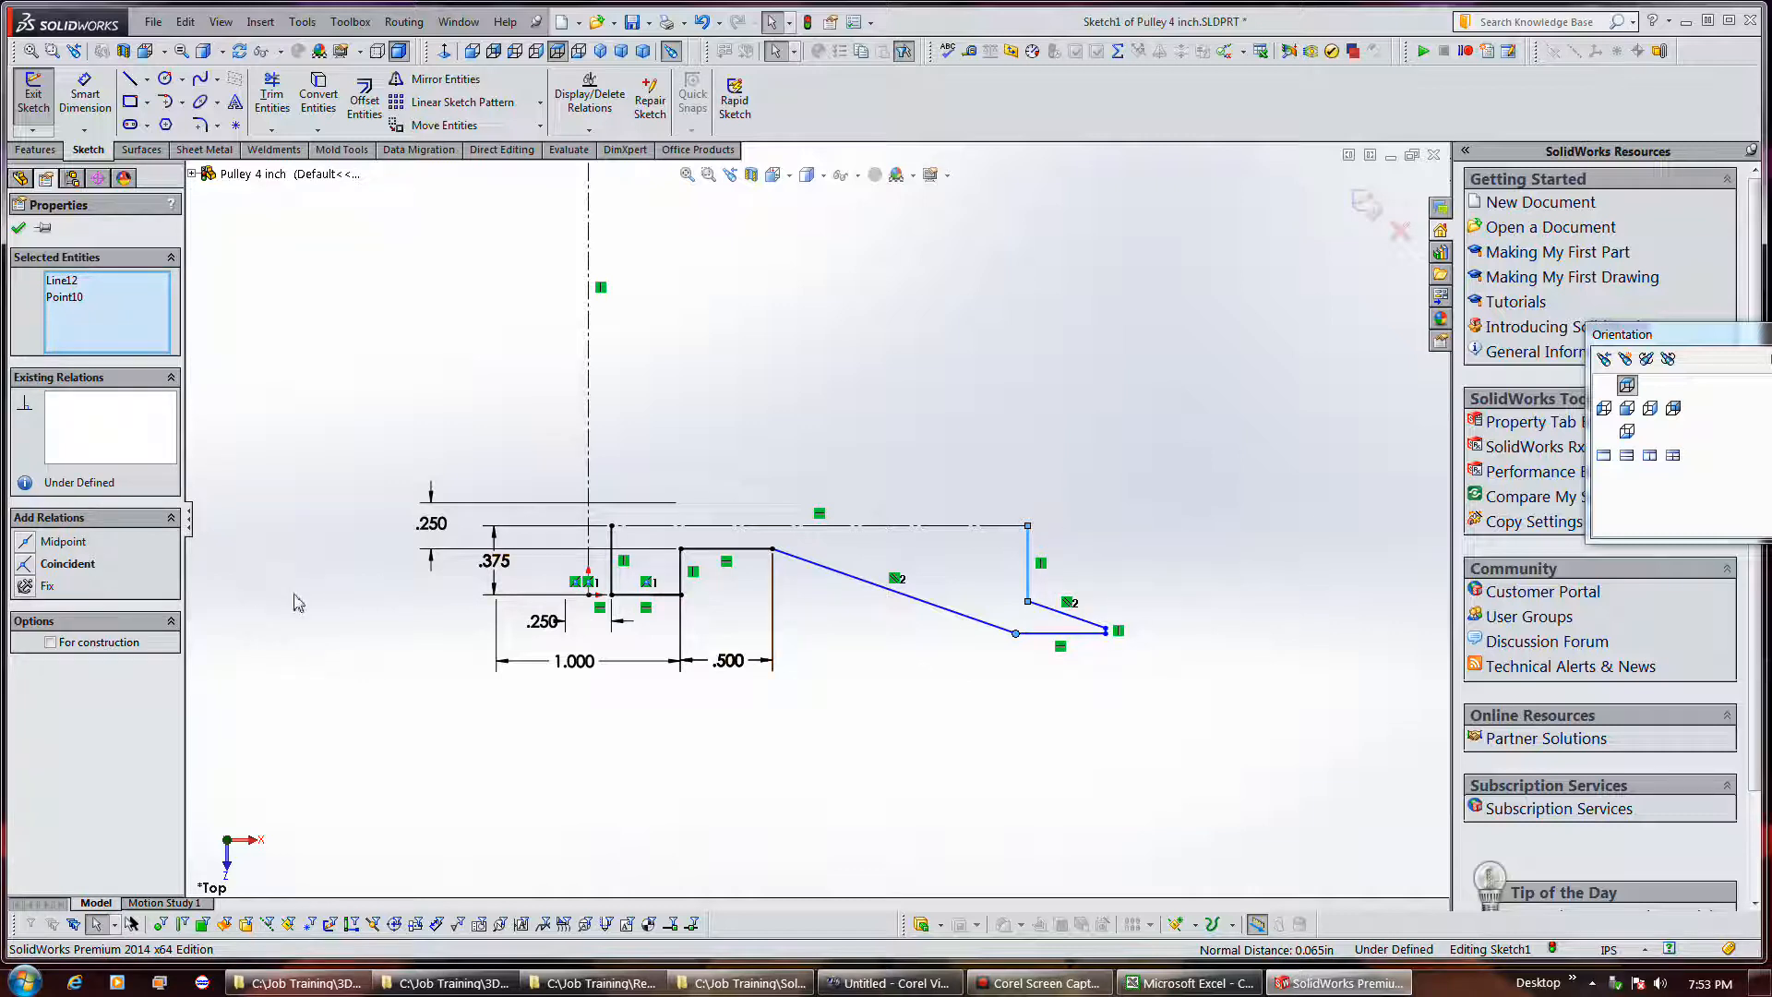
{"action": "left_click", "coordinate": [25, 565]}
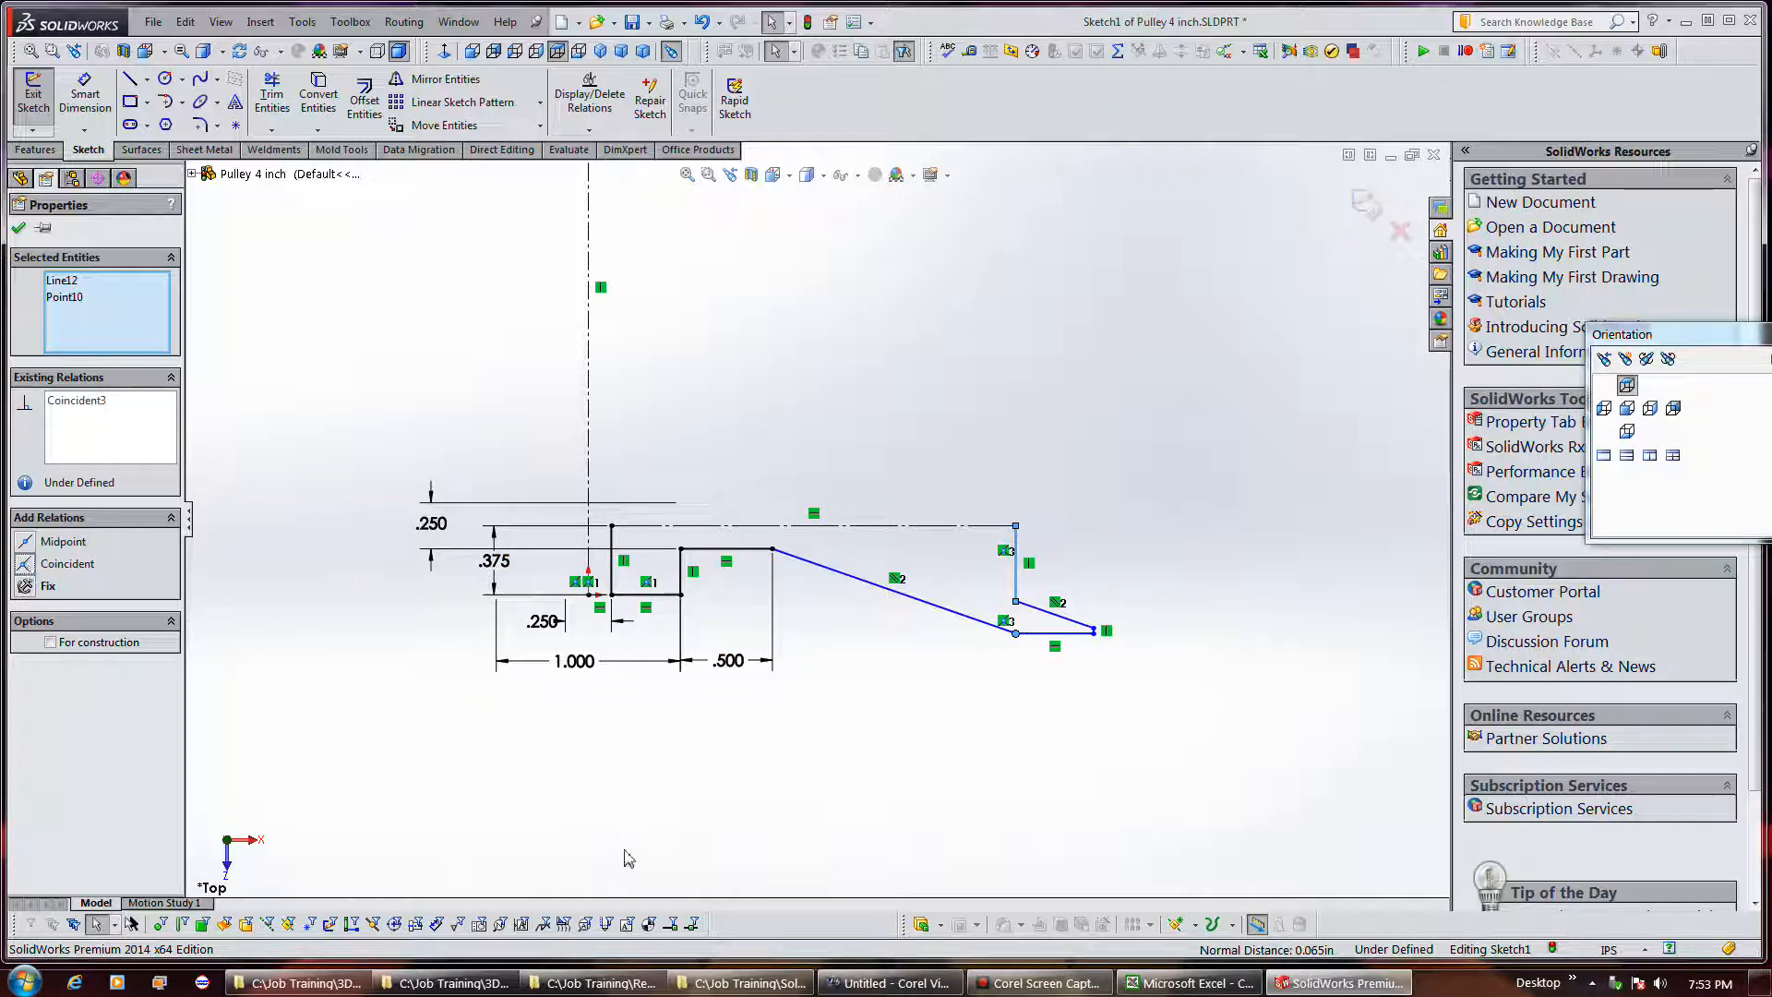
{"action": "mouse_move", "coordinate": [1015, 990]}
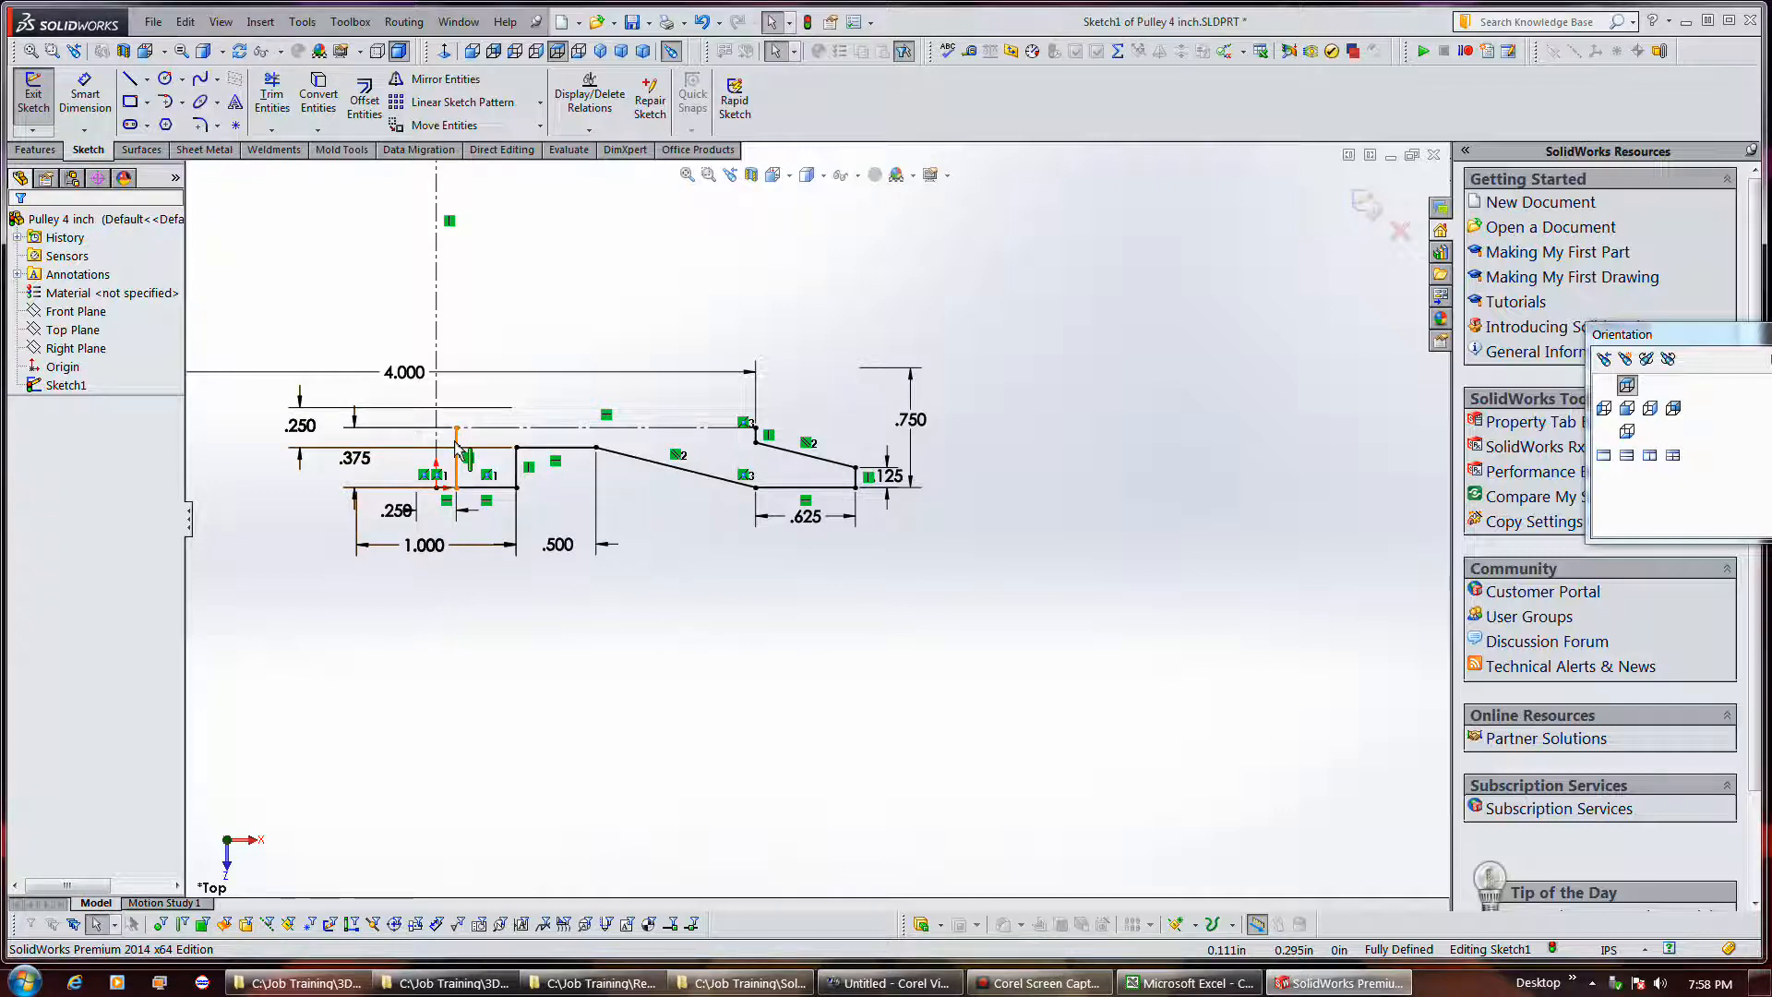
Replace the hub's 0.375 in dimension with a 0.75 in doubled dimension between its bottom line and the horizontal construction line.
{"action": "left_click", "coordinate": [360, 460]}
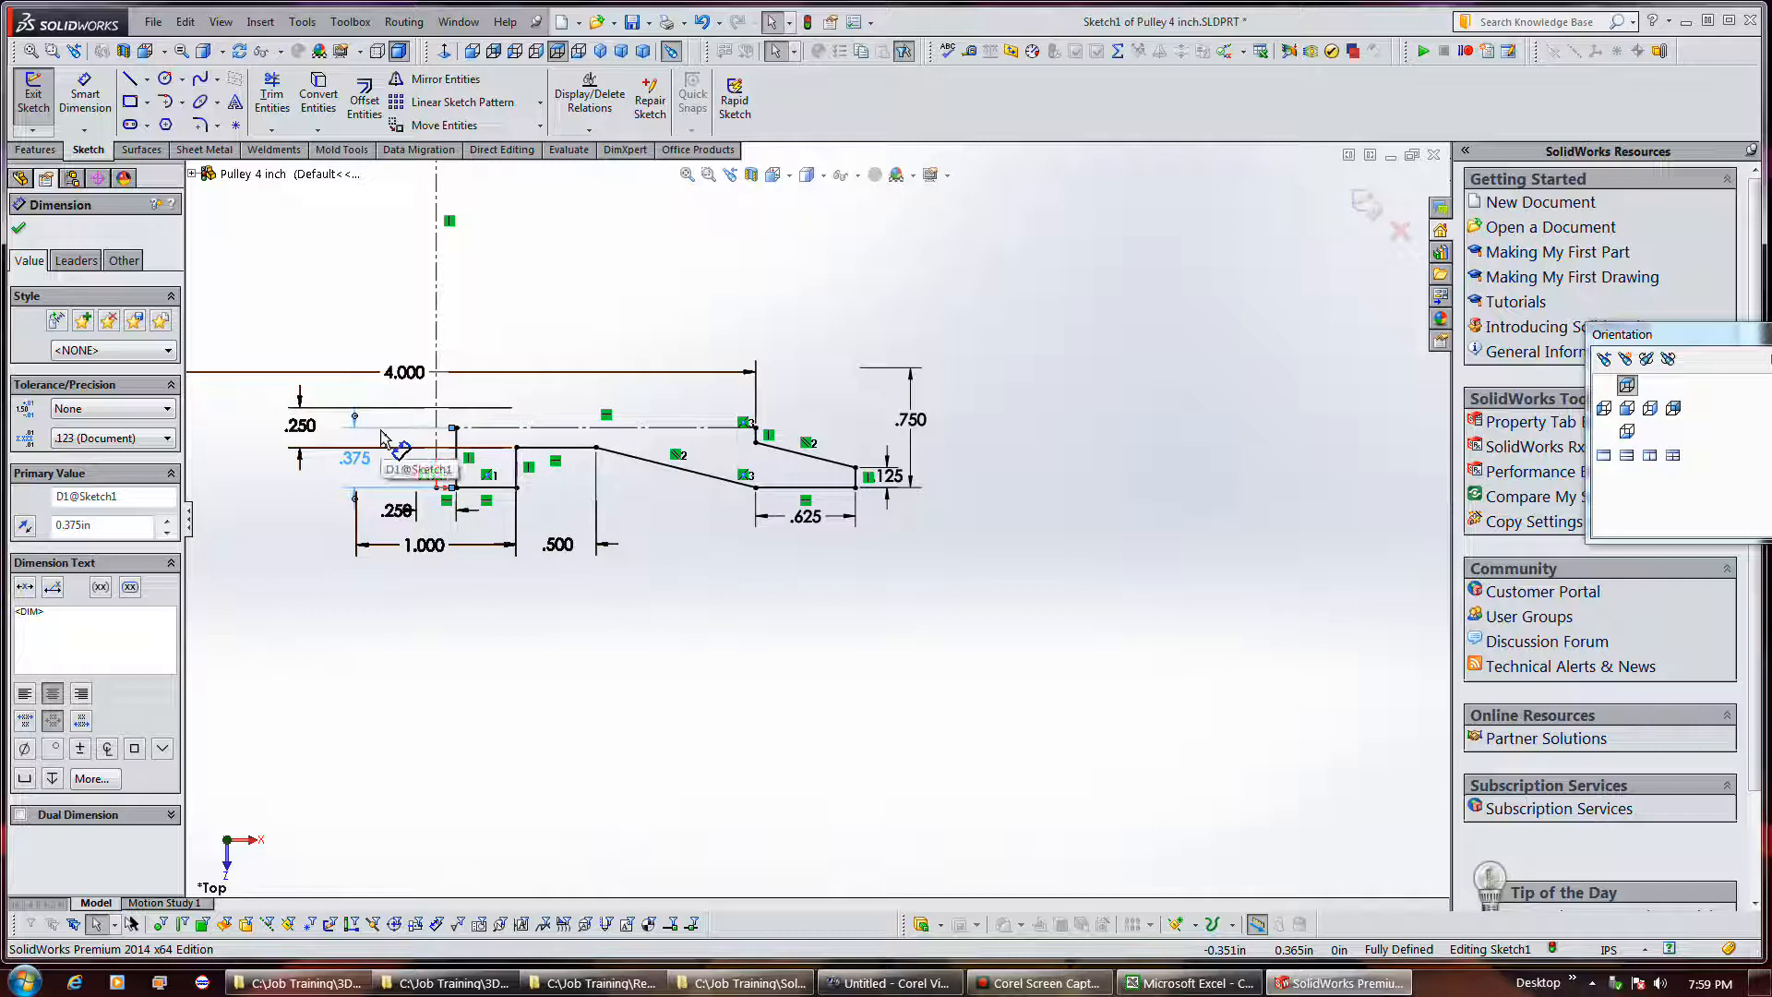
{"action": "key", "text": "Delete"}
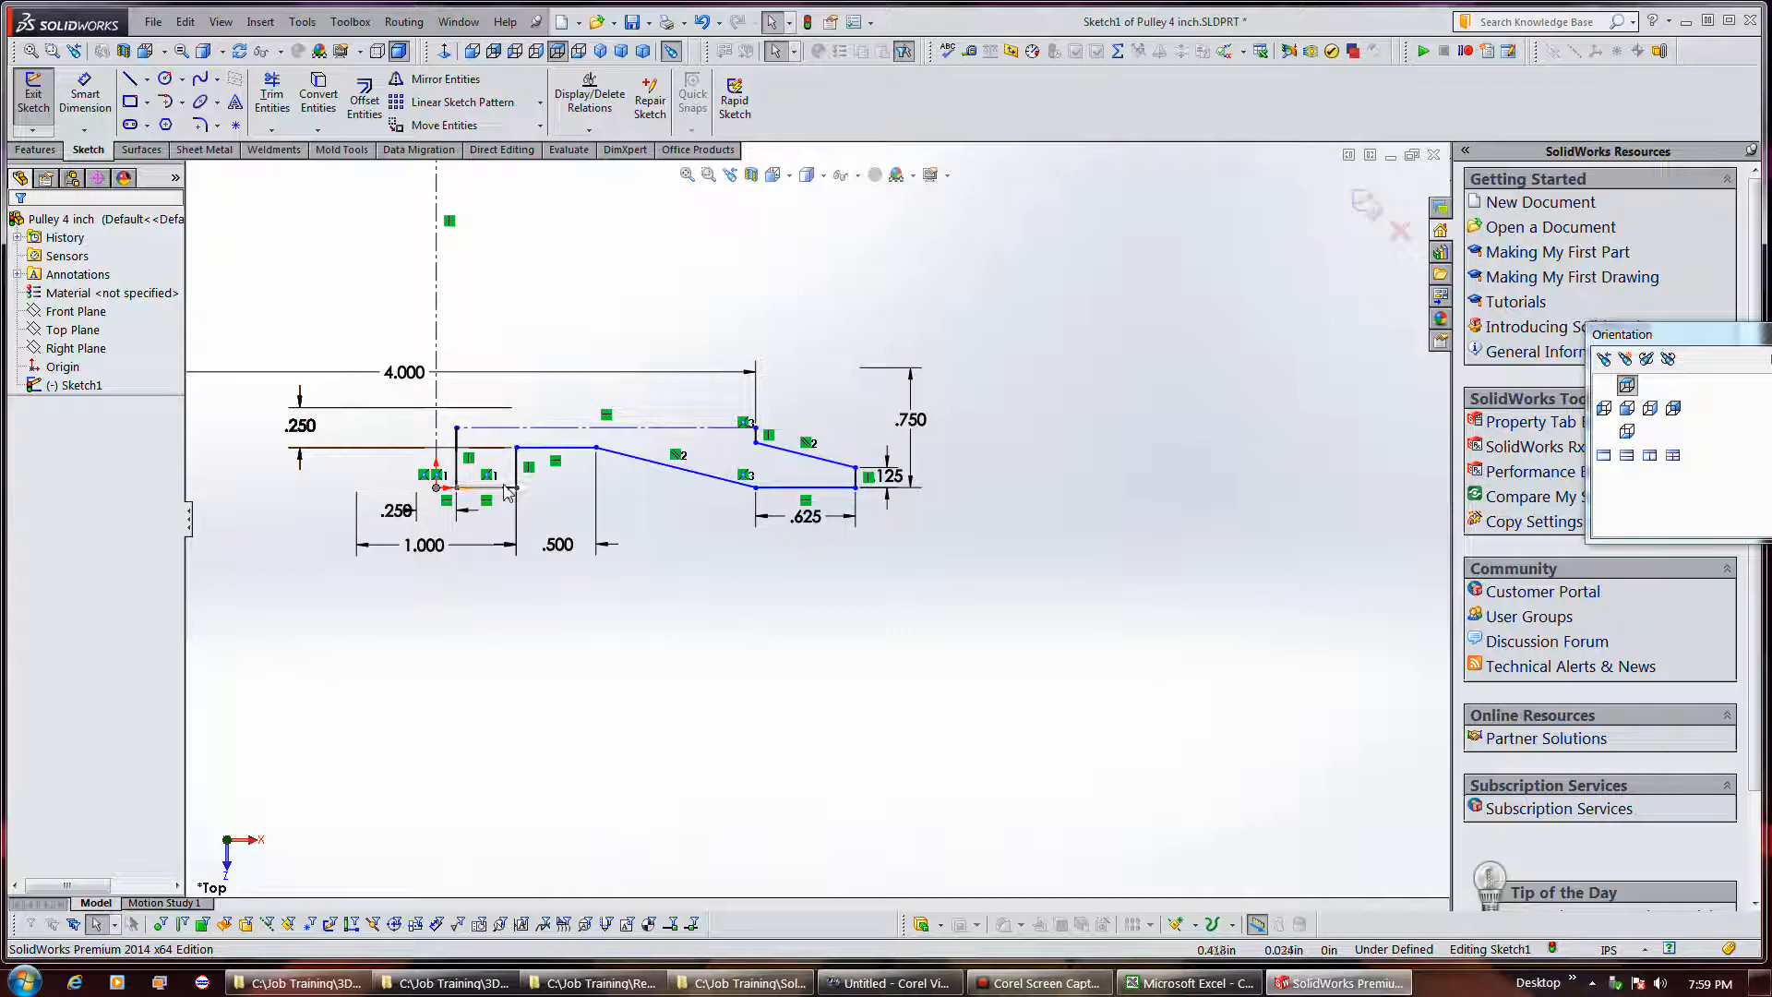
{"action": "left_click", "coordinate": [101, 102]}
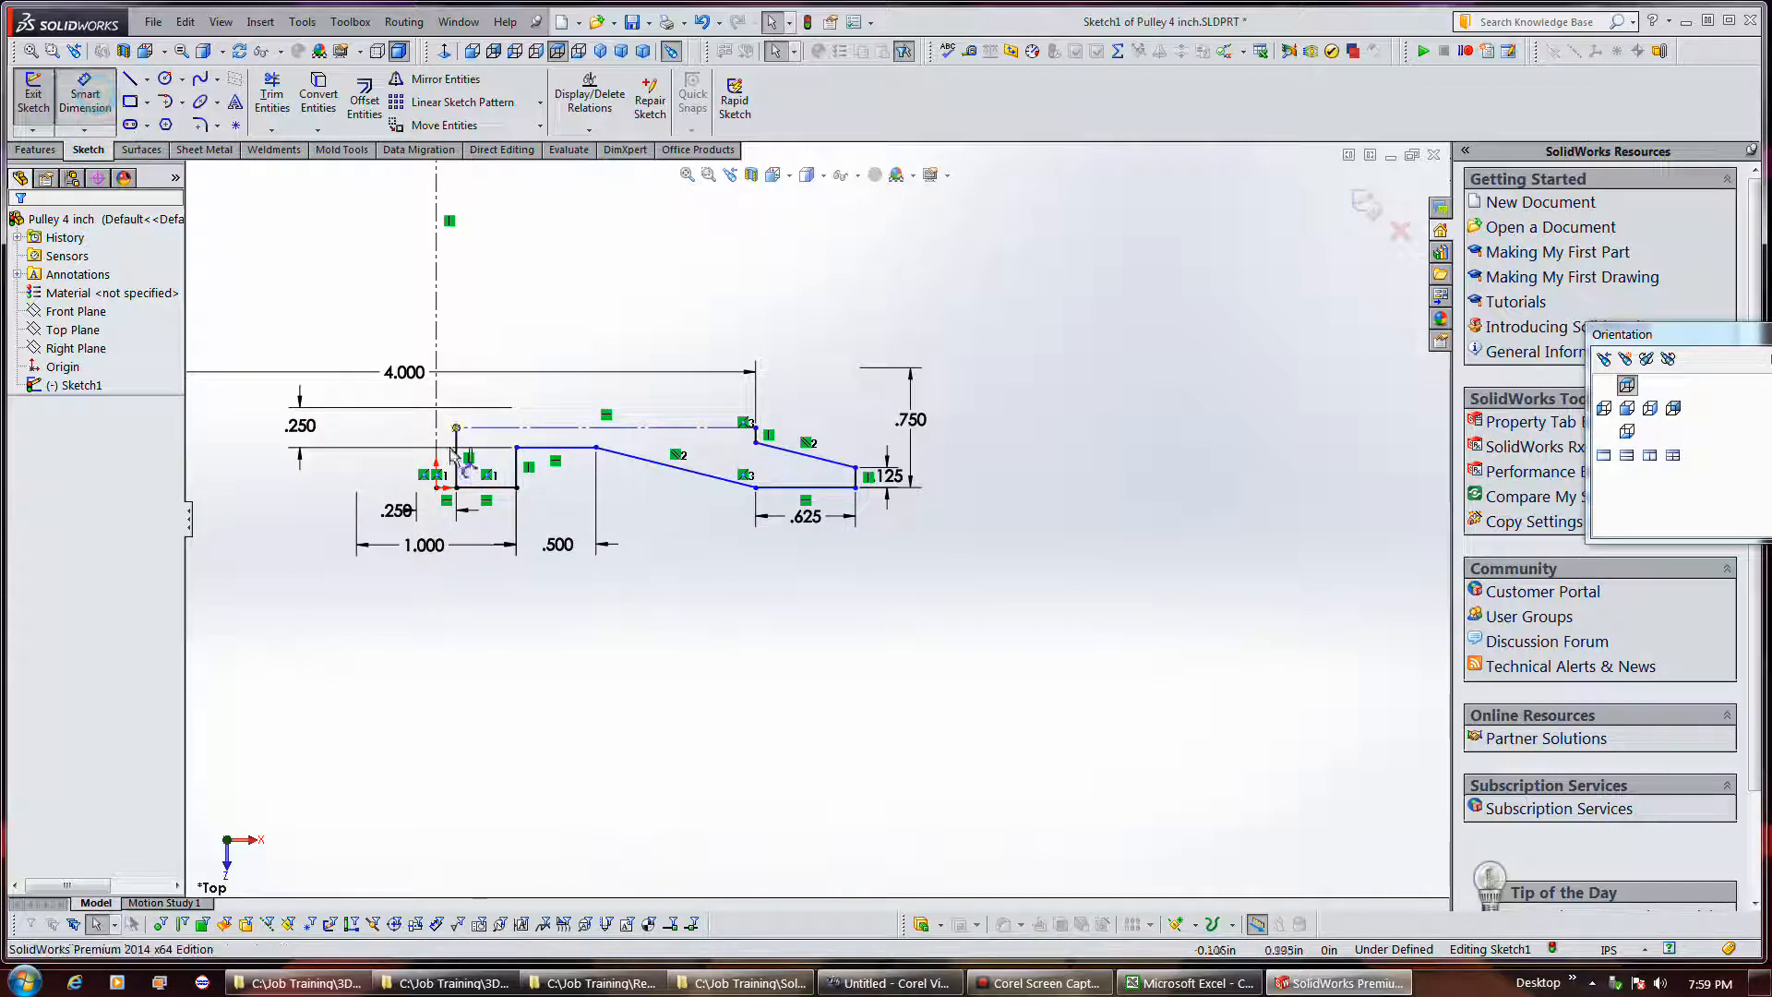
{"action": "left_click", "coordinate": [479, 487]}
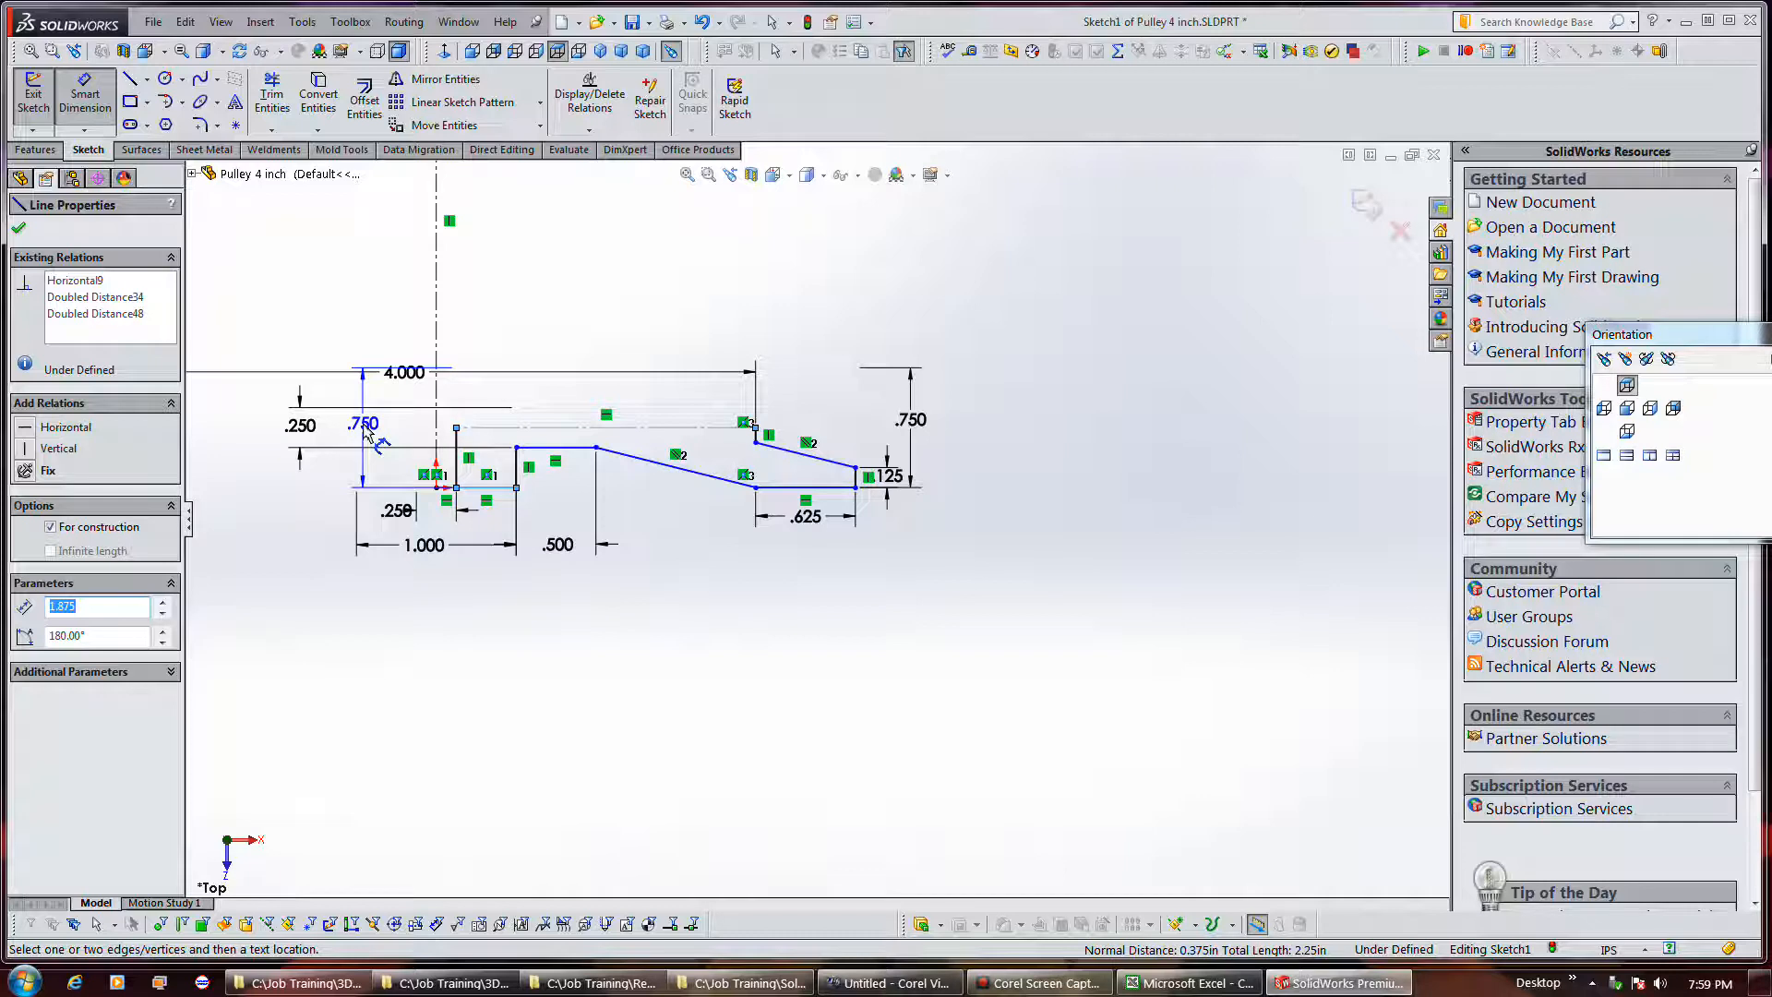
{"action": "left_click", "coordinate": [366, 431]}
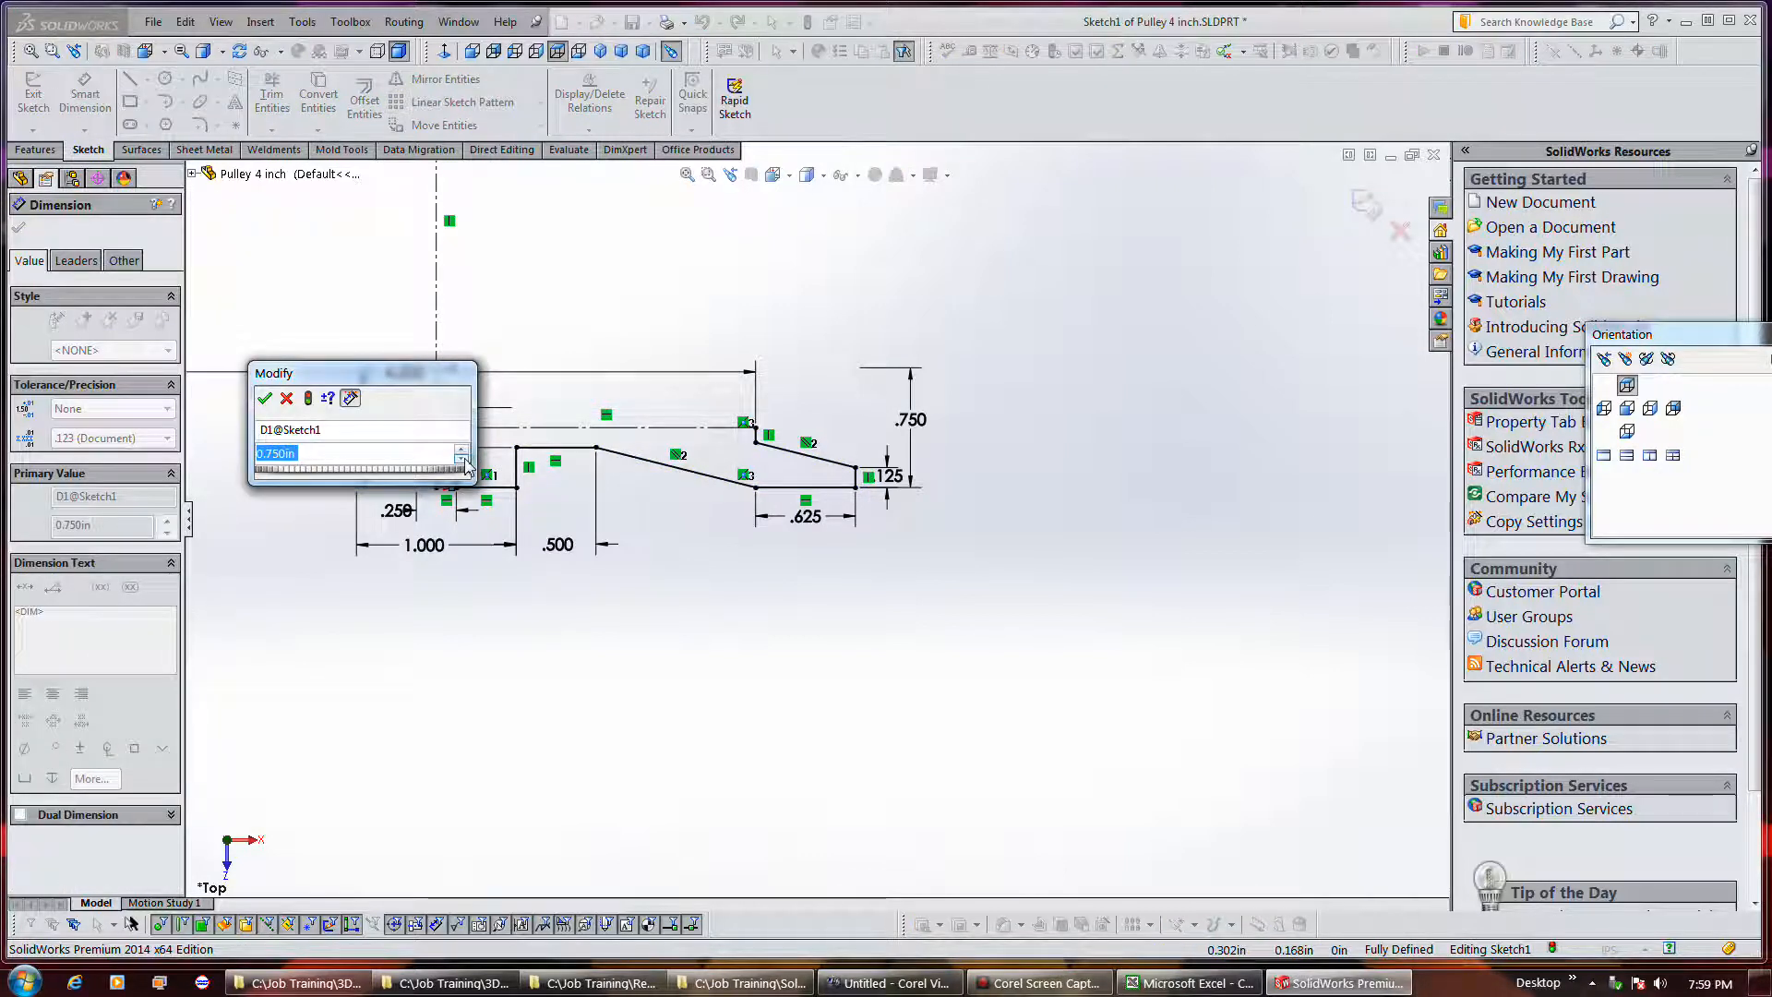
{"action": "left_click", "coordinate": [264, 399]}
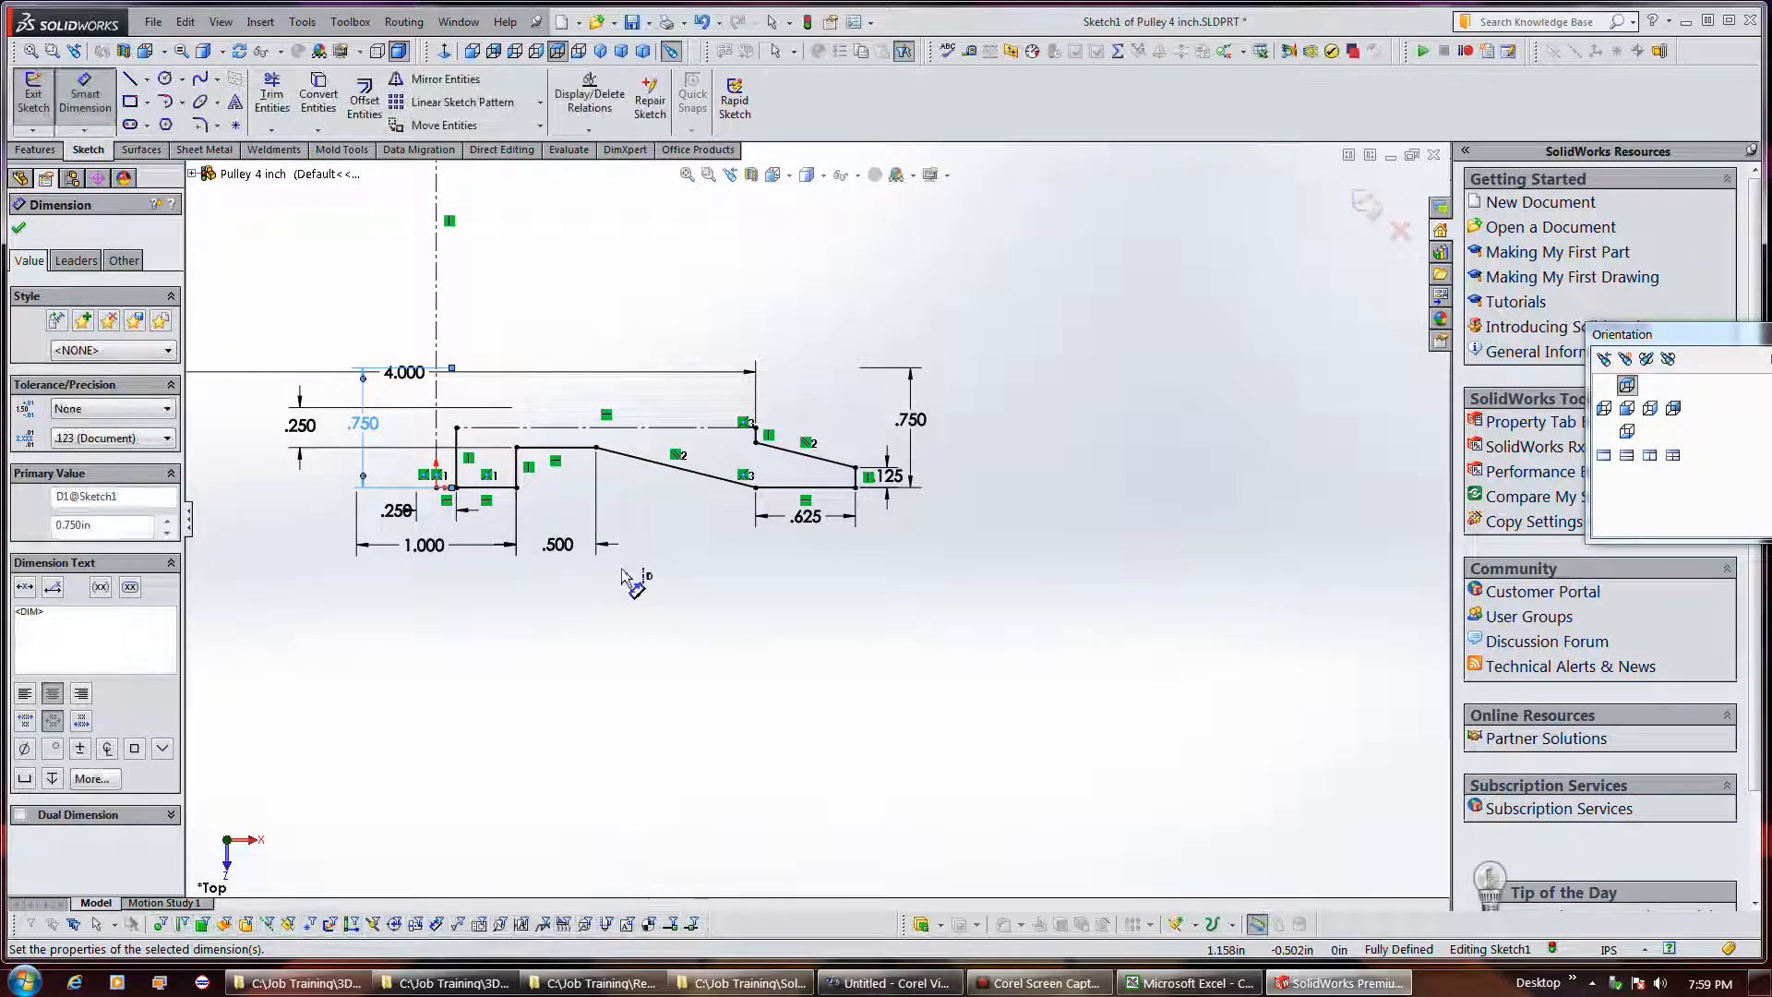
Reposition the hub's 0.75 in, the bore's 0.25 in and the rim's 0.125 in dimensions clear of the neighbouring dimensions and profile lines.
{"action": "left_click_drag", "start_coordinate": [363, 476], "coordinate": [249, 482]}
{"action": "left_click", "coordinate": [595, 577]}
{"action": "left_click", "coordinate": [385, 518]}
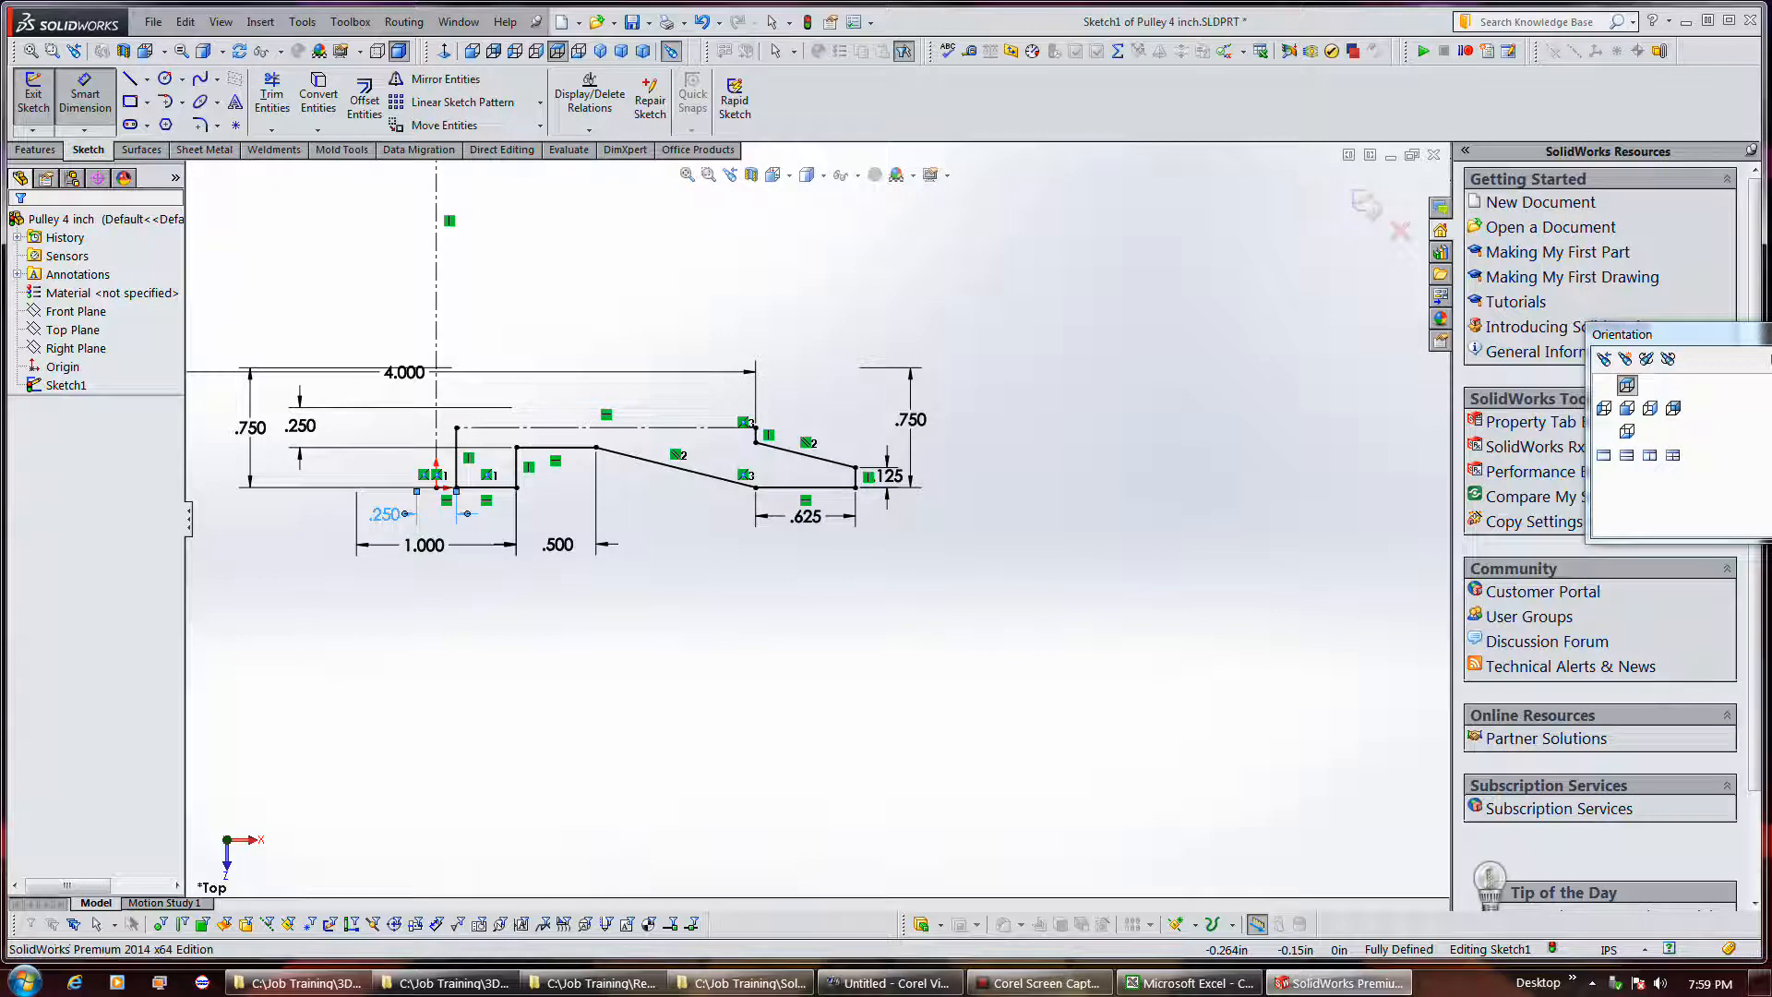
{"action": "left_click", "coordinate": [755, 611]}
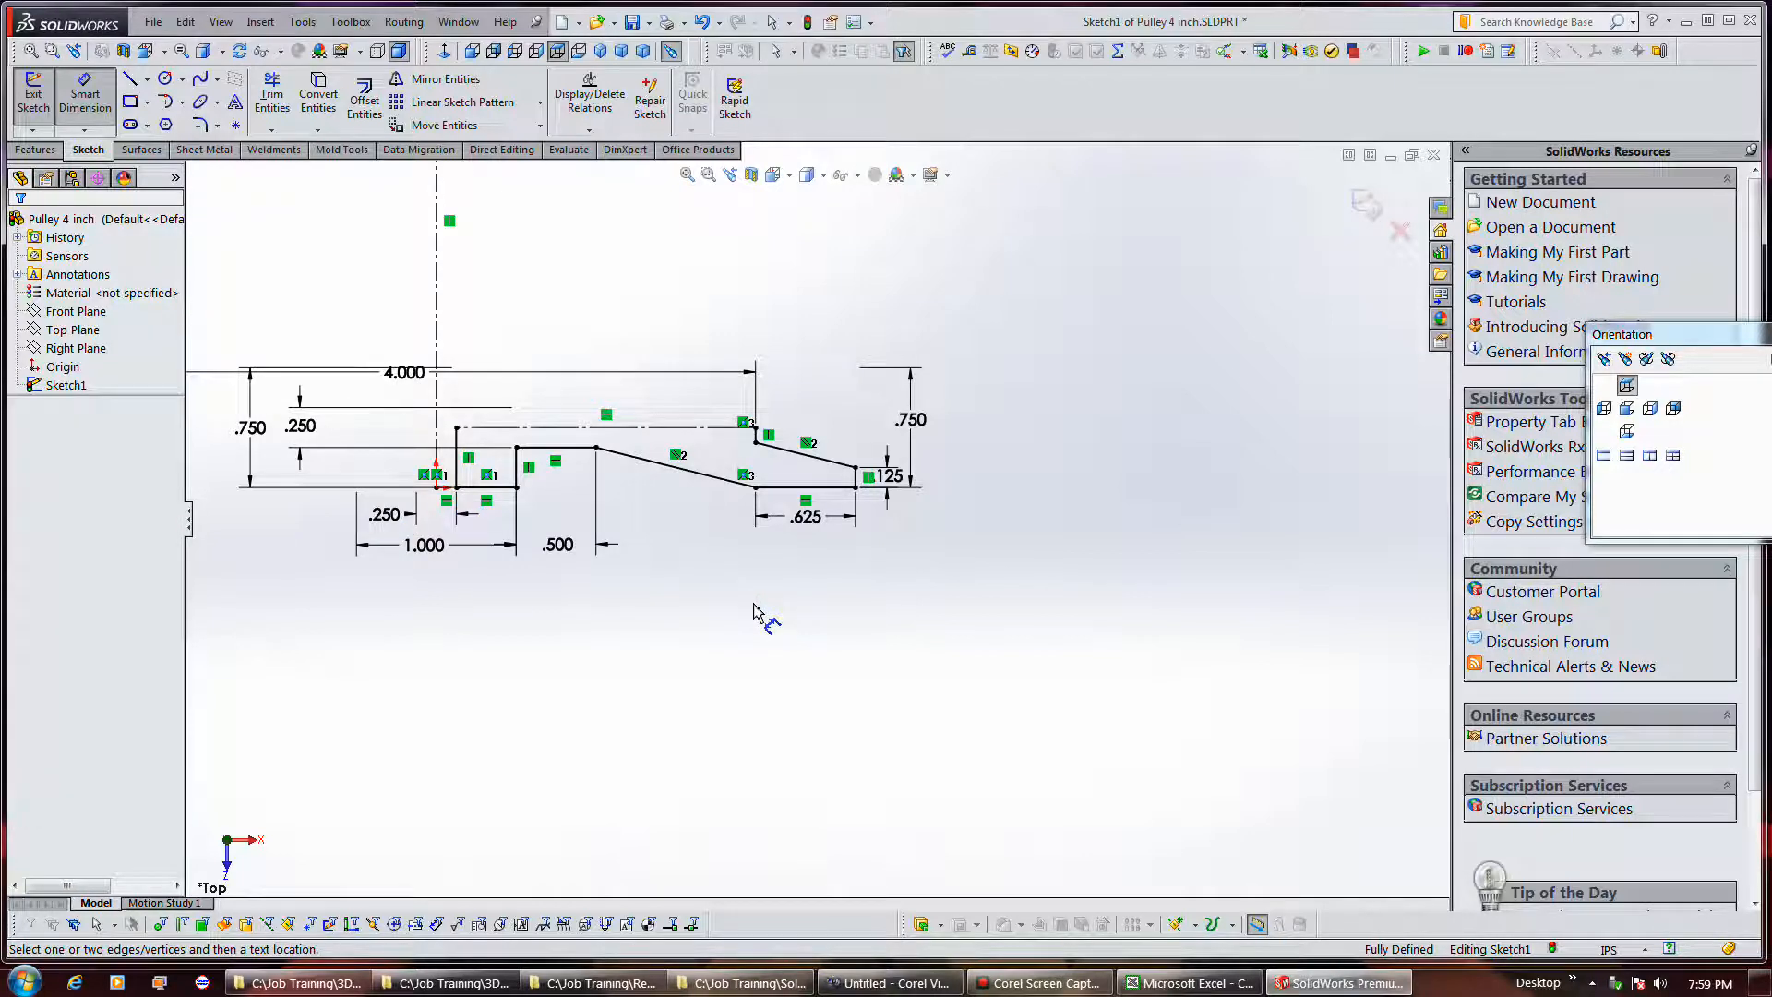
{"action": "mouse_move", "coordinate": [888, 476]}
{"action": "left_mouse_down"}
{"action": "mouse_move", "coordinate": [904, 533]}
{"action": "mouse_move", "coordinate": [881, 545]}
{"action": "left_mouse_up"}
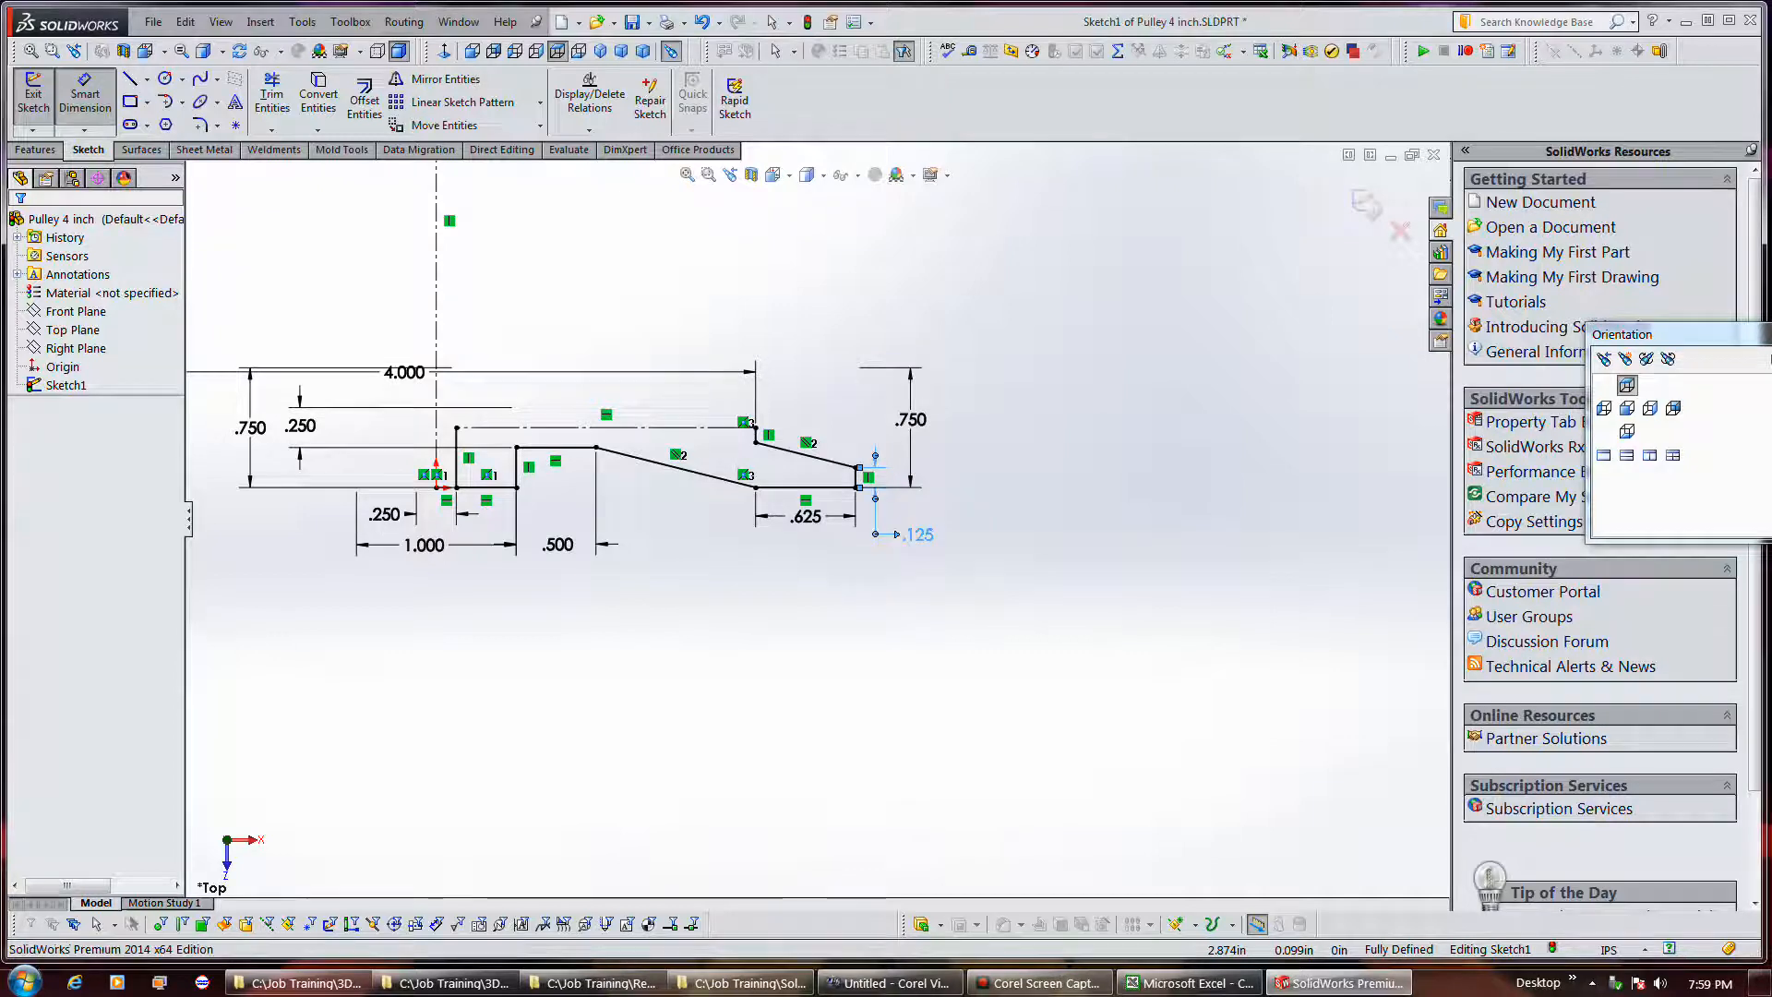
{"action": "left_click", "coordinate": [893, 574]}
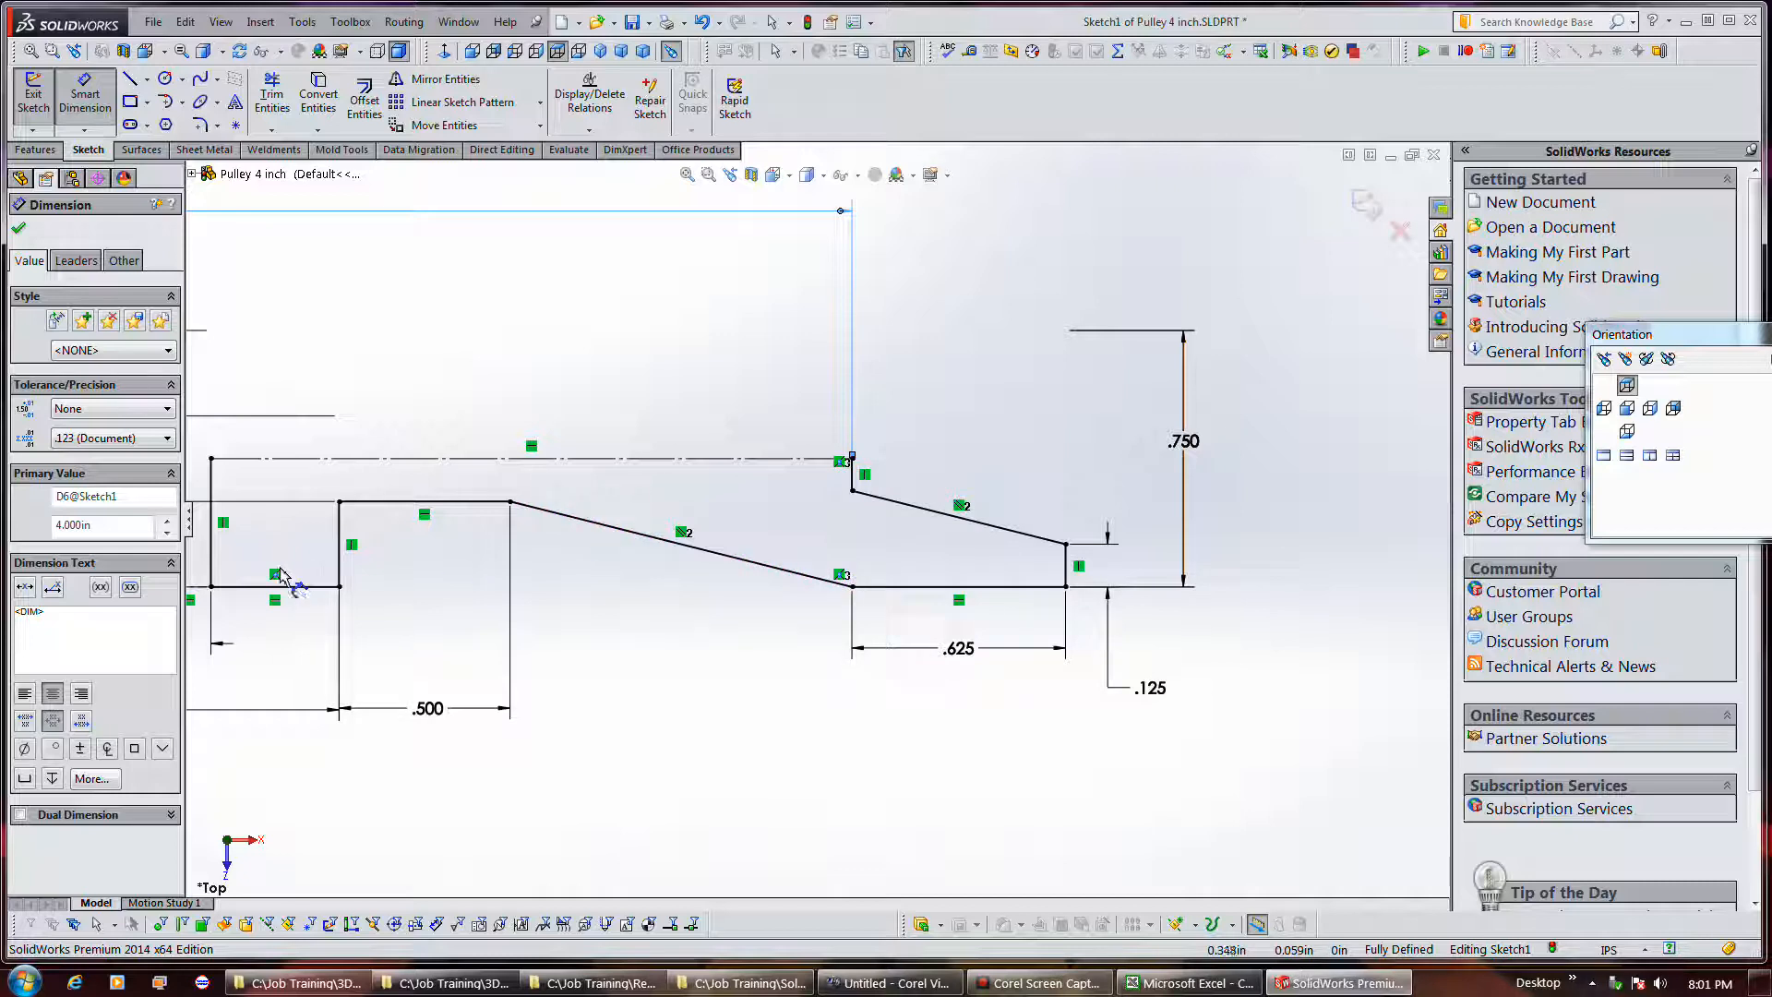
{"action": "scroll", "coordinate": [812, 554], "scroll_direction": "up", "scroll_amount": 2}
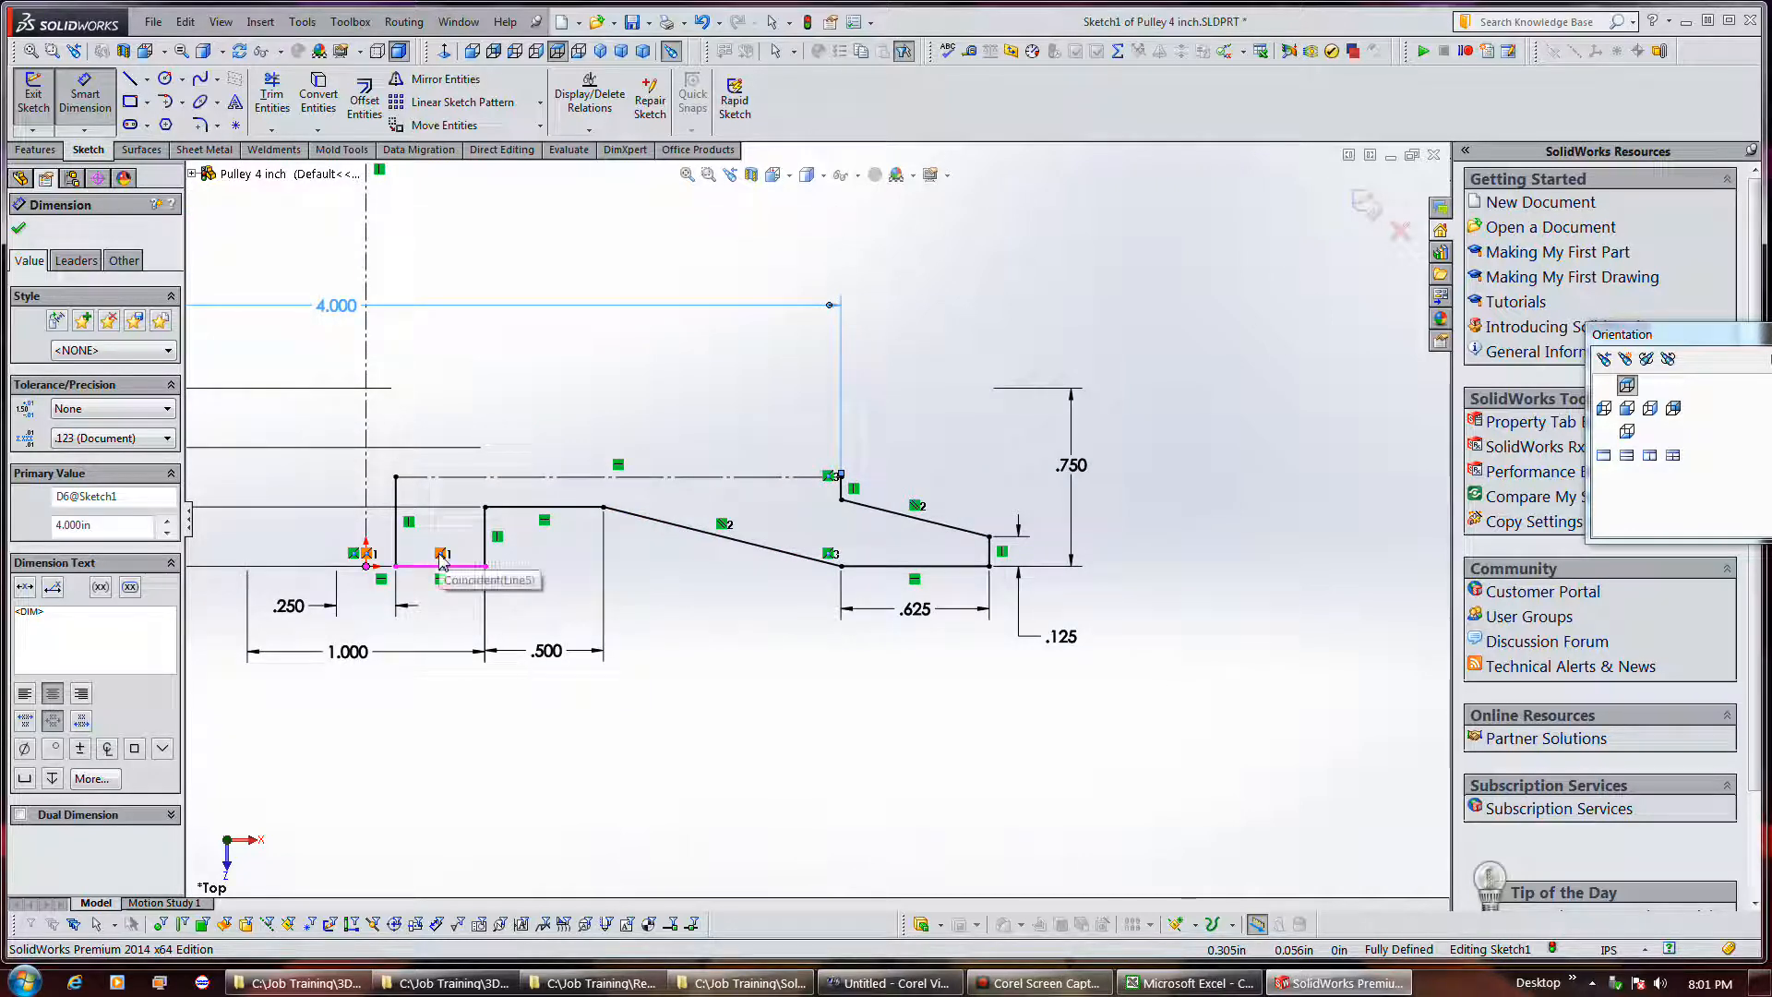
{"action": "scroll", "coordinate": [441, 557], "scroll_direction": "down", "scroll_amount": 3}
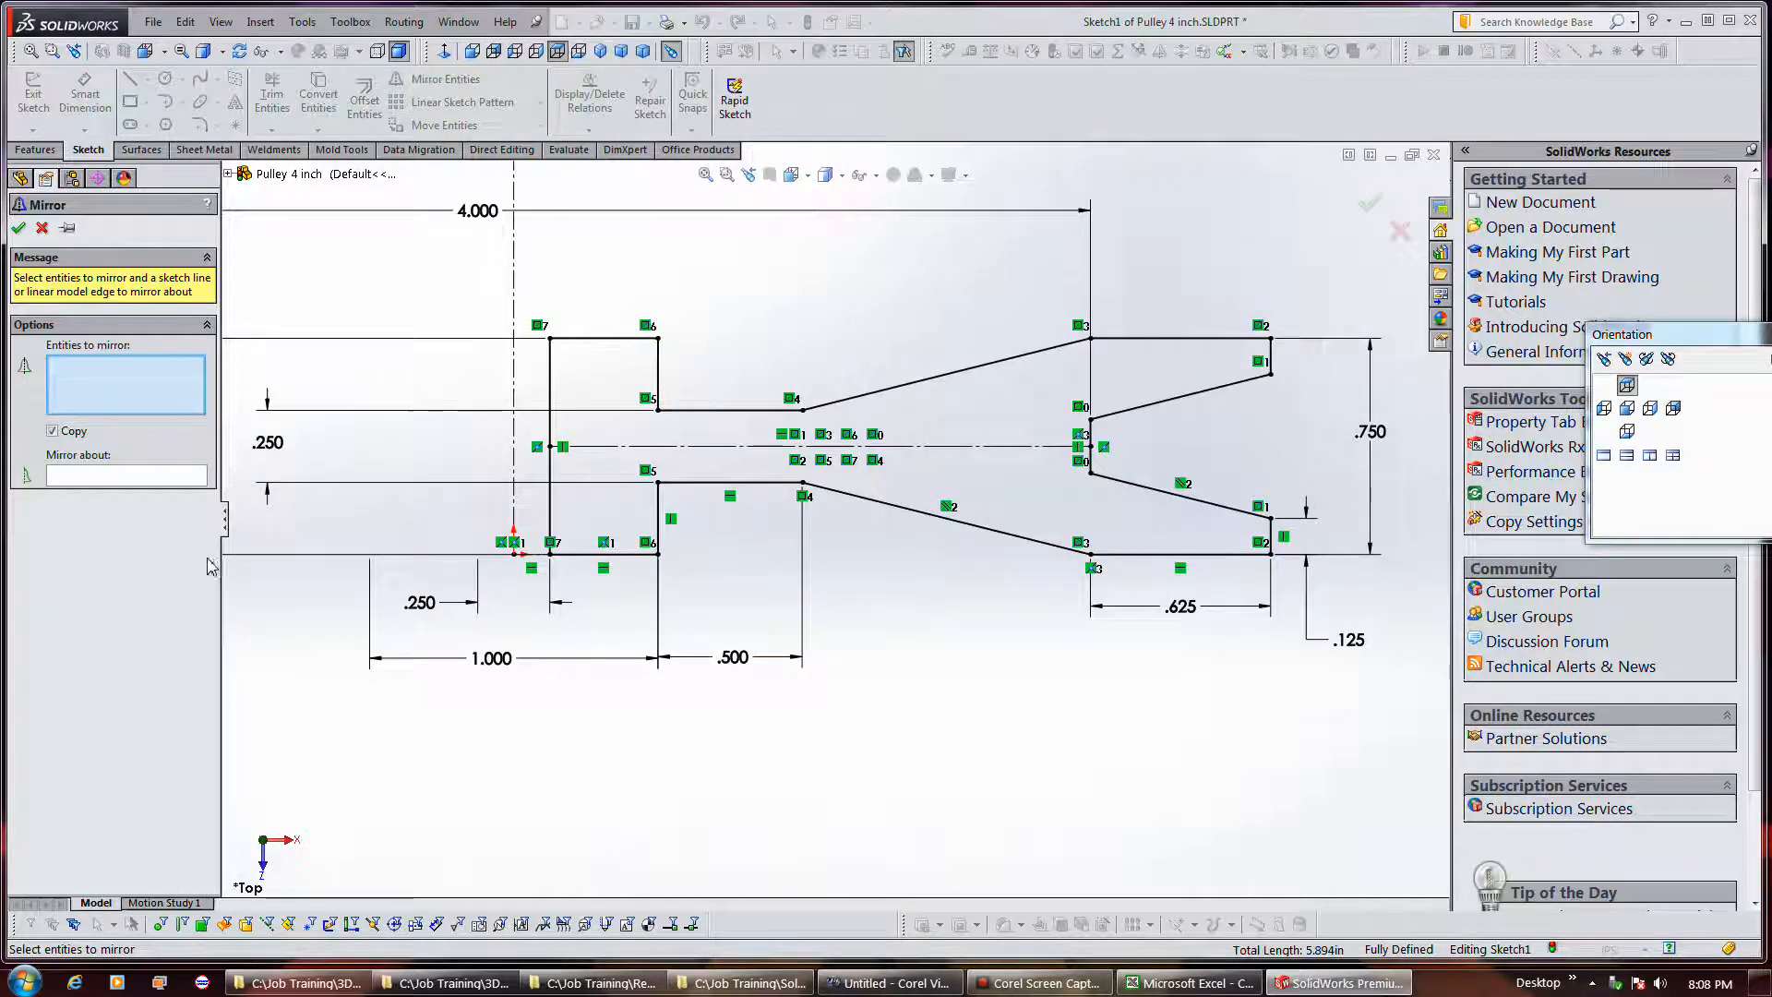
{"action": "mouse_move", "coordinate": [222, 565]}
{"action": "left_mouse_down"}
{"action": "mouse_move", "coordinate": [160, 564]}
{"action": "mouse_move", "coordinate": [226, 576]}
{"action": "left_mouse_up"}
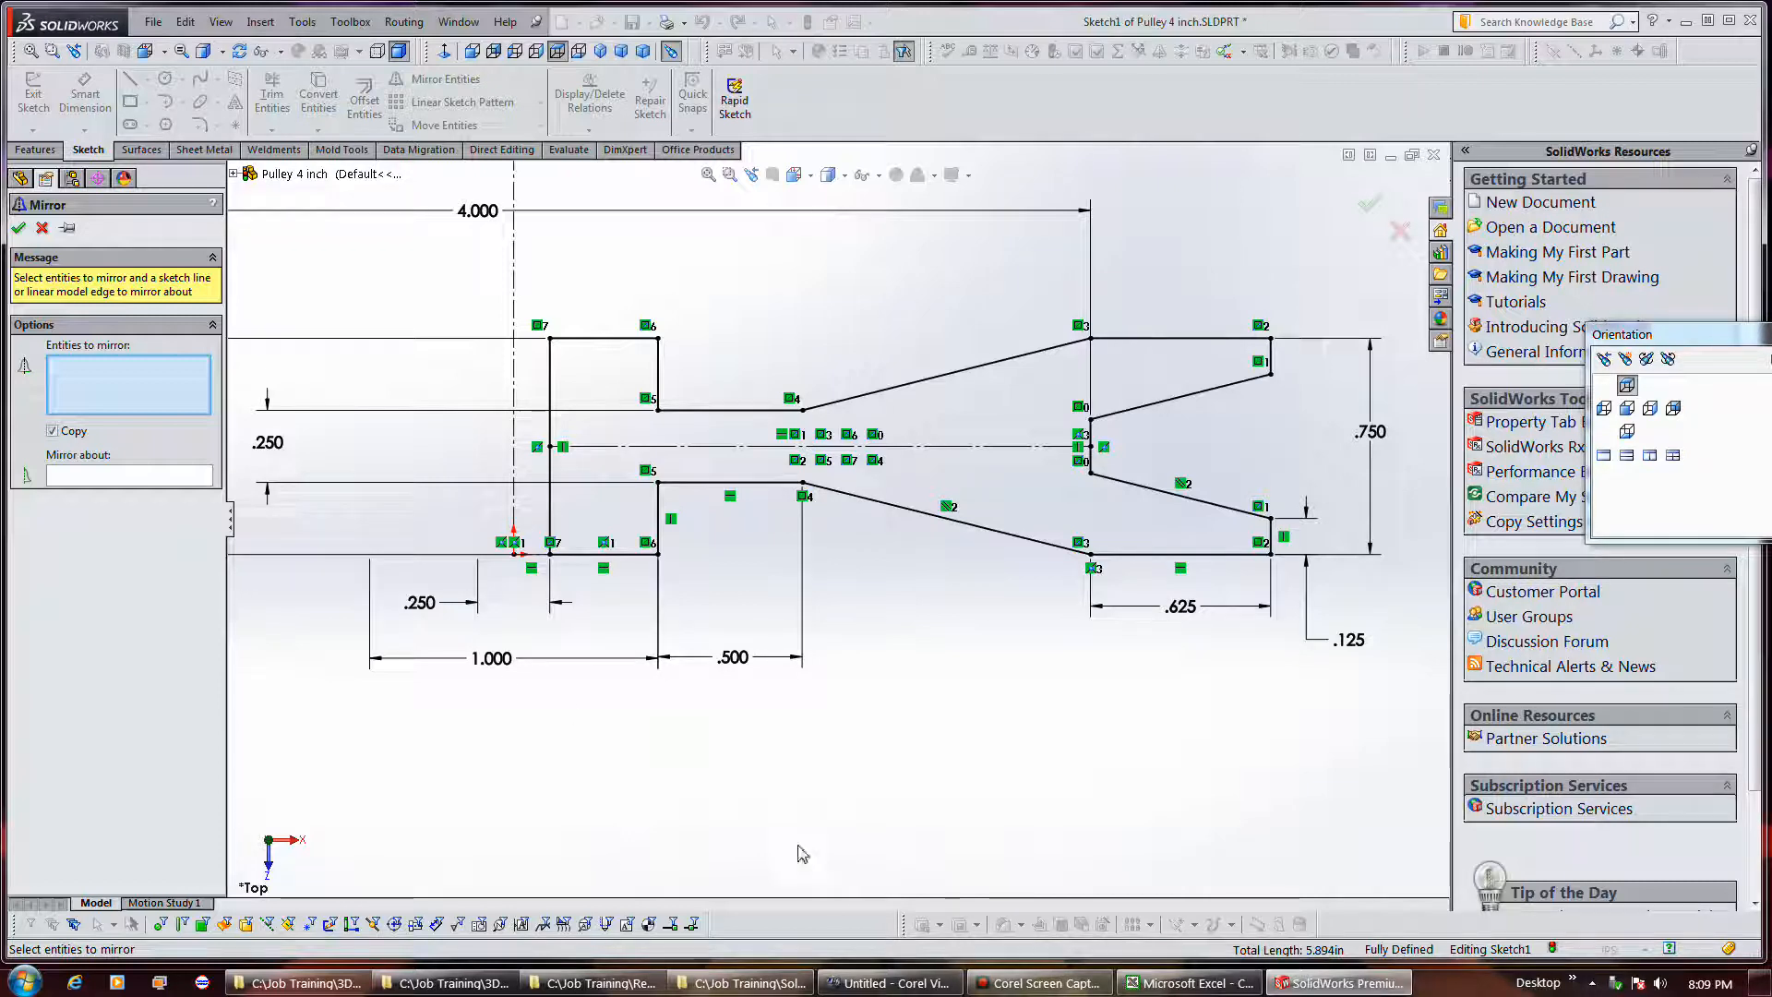
{"action": "left_click", "coordinate": [1015, 981]}
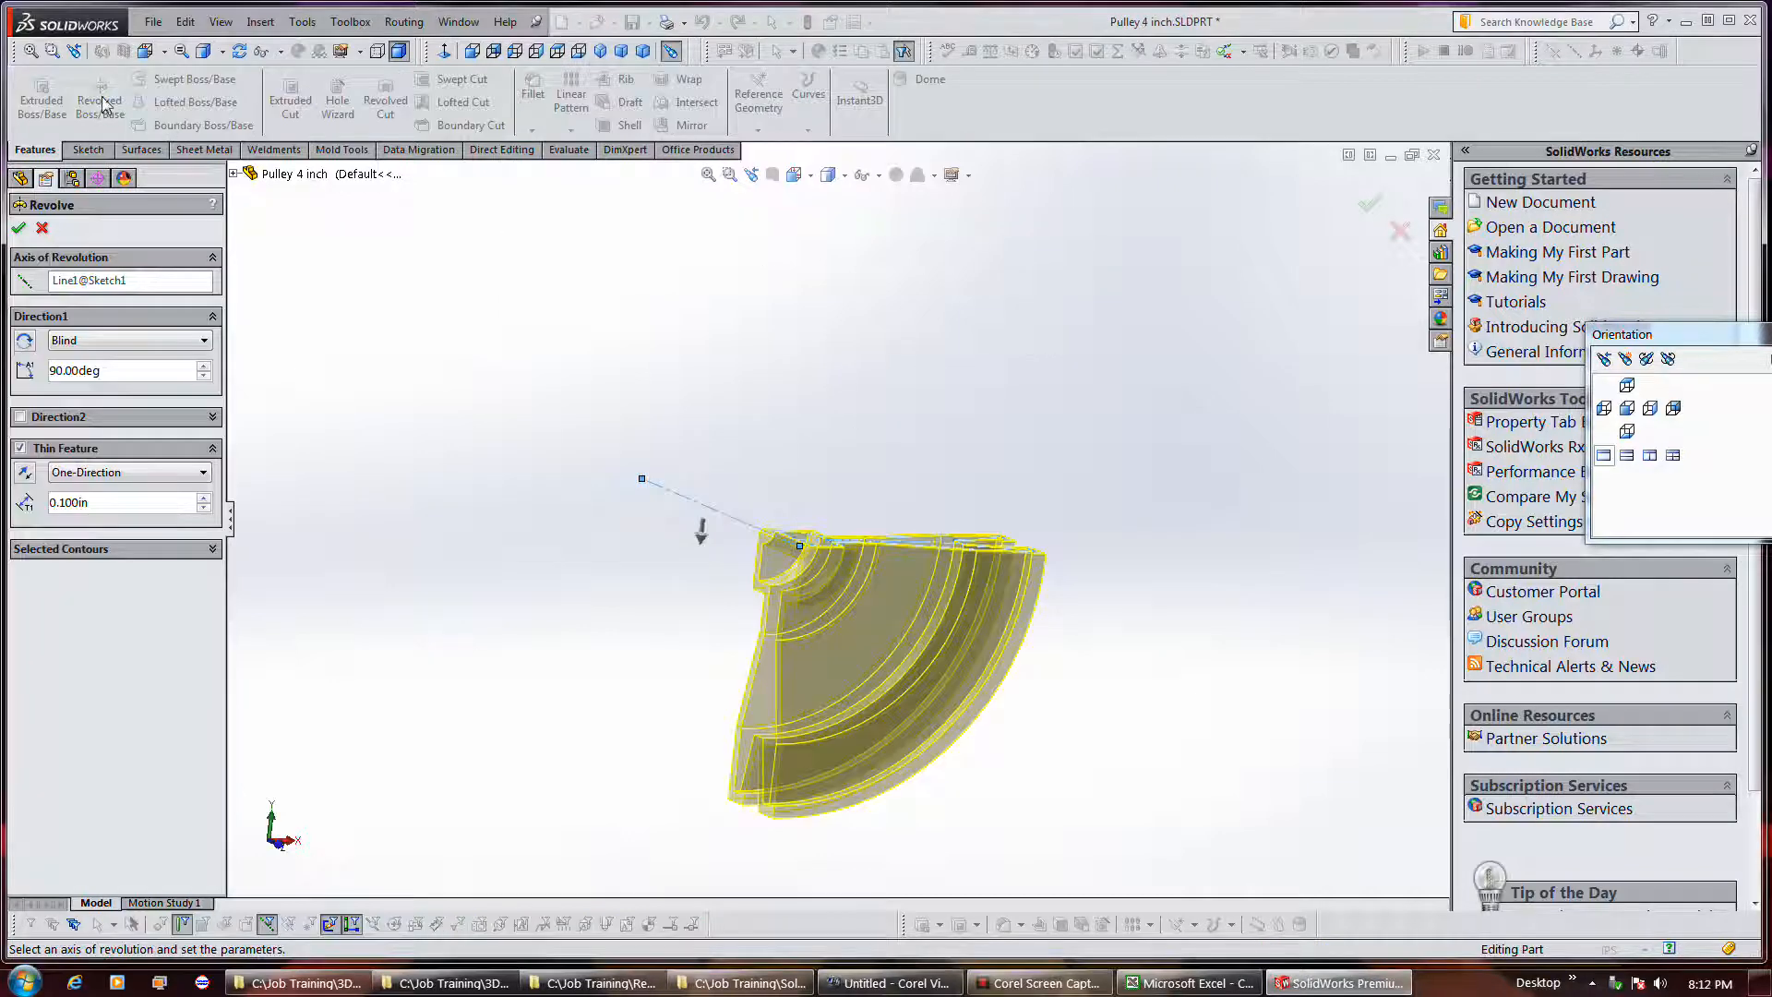
Preview the revolve's thin wall as Mid-Plane and return its type to One-Direction.
{"action": "middle_click_drag", "start_coordinate": [886, 520], "coordinate": [904, 692]}
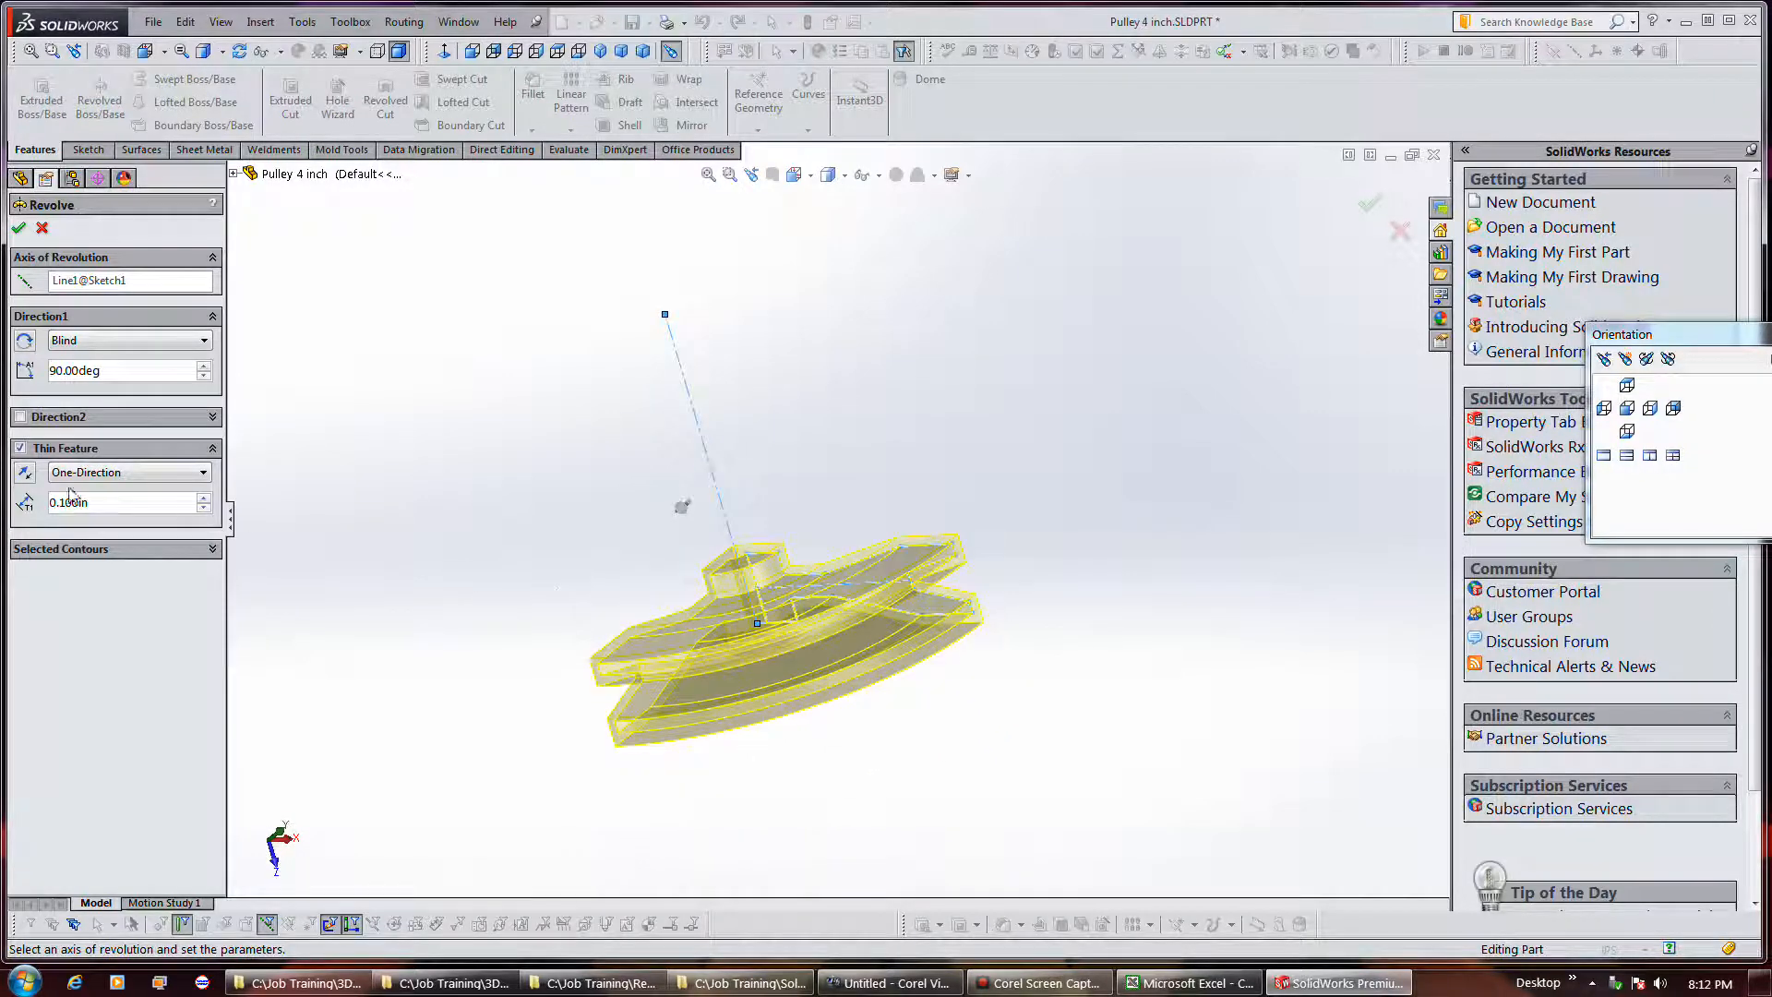
{"action": "left_click", "coordinate": [109, 474]}
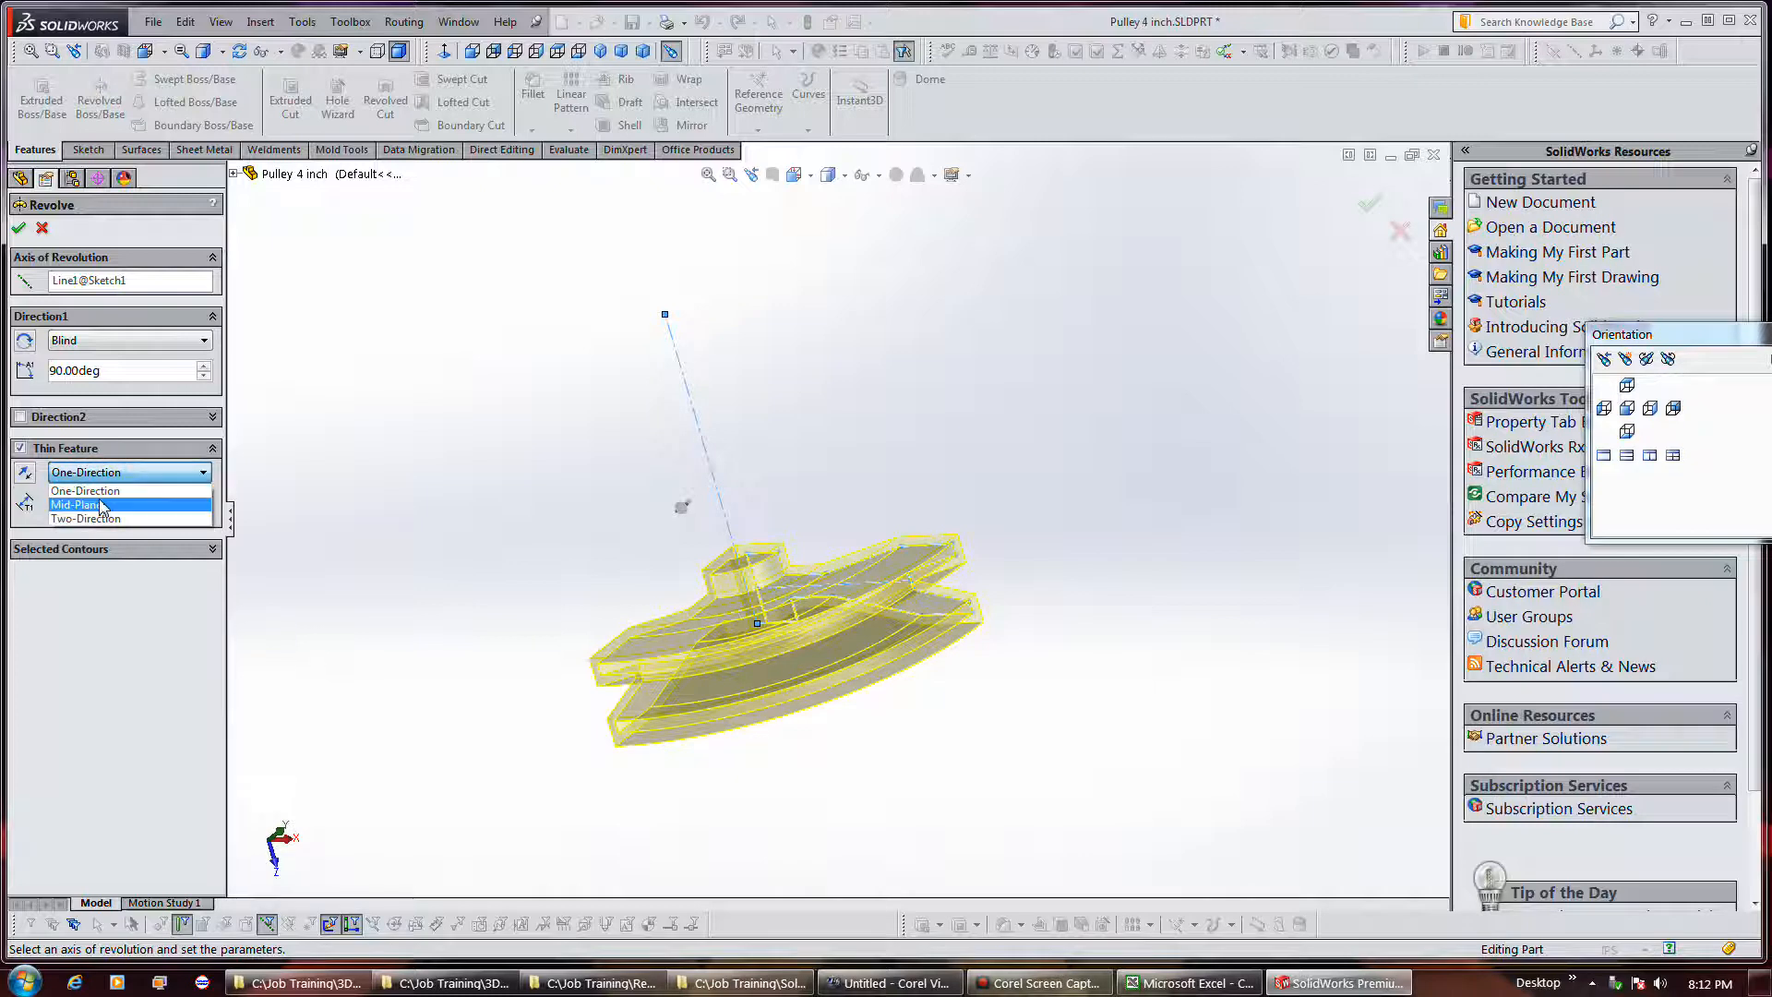
{"action": "left_click", "coordinate": [79, 505]}
{"action": "middle_click_drag", "start_coordinate": [955, 576], "coordinate": [839, 591]}
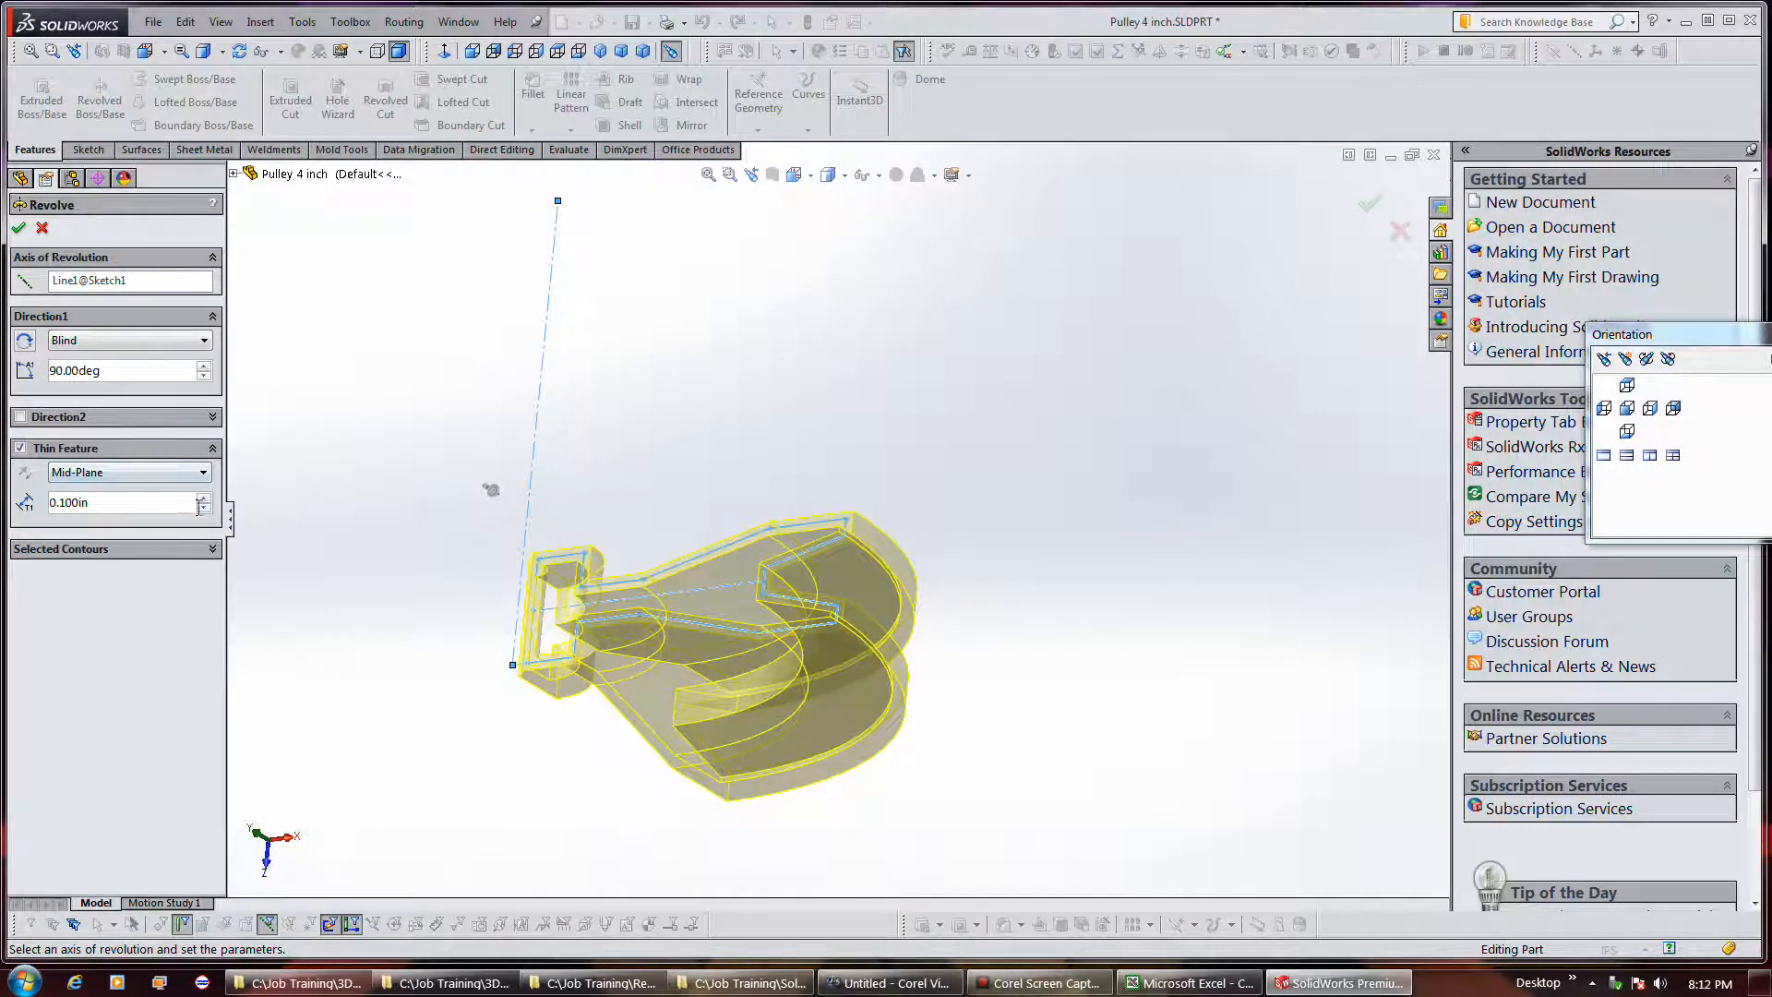
{"action": "left_click", "coordinate": [201, 472]}
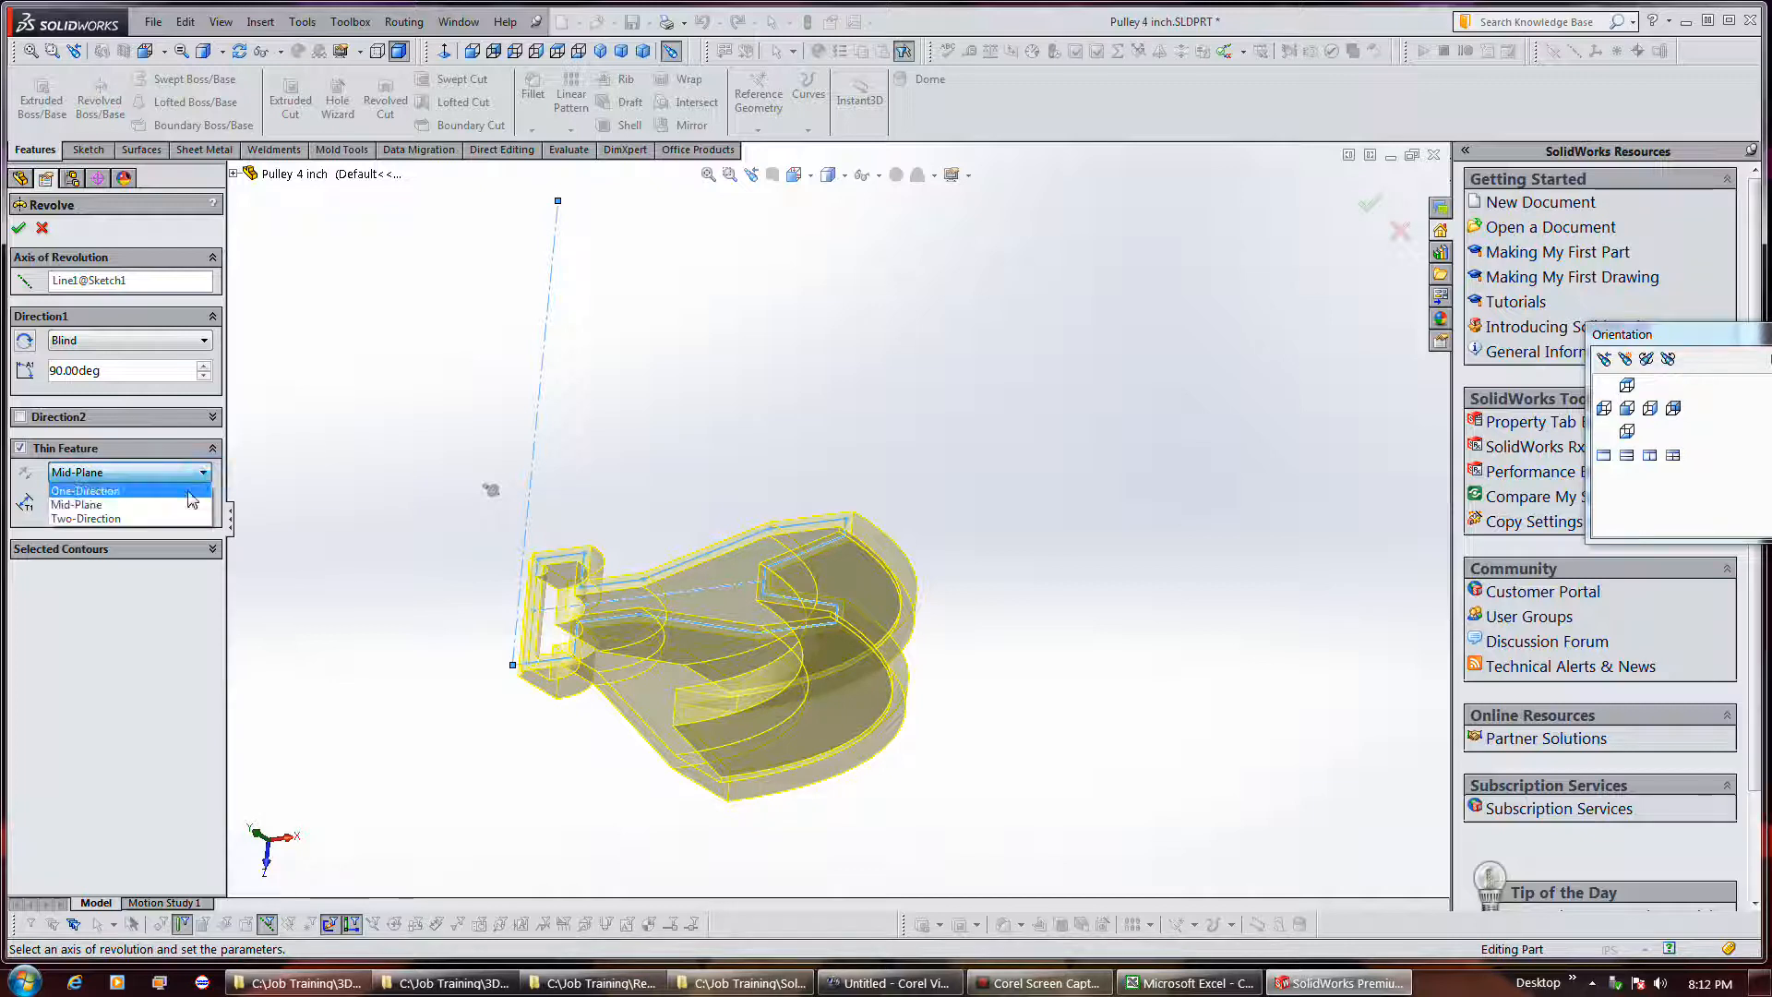
{"action": "left_click", "coordinate": [188, 491]}
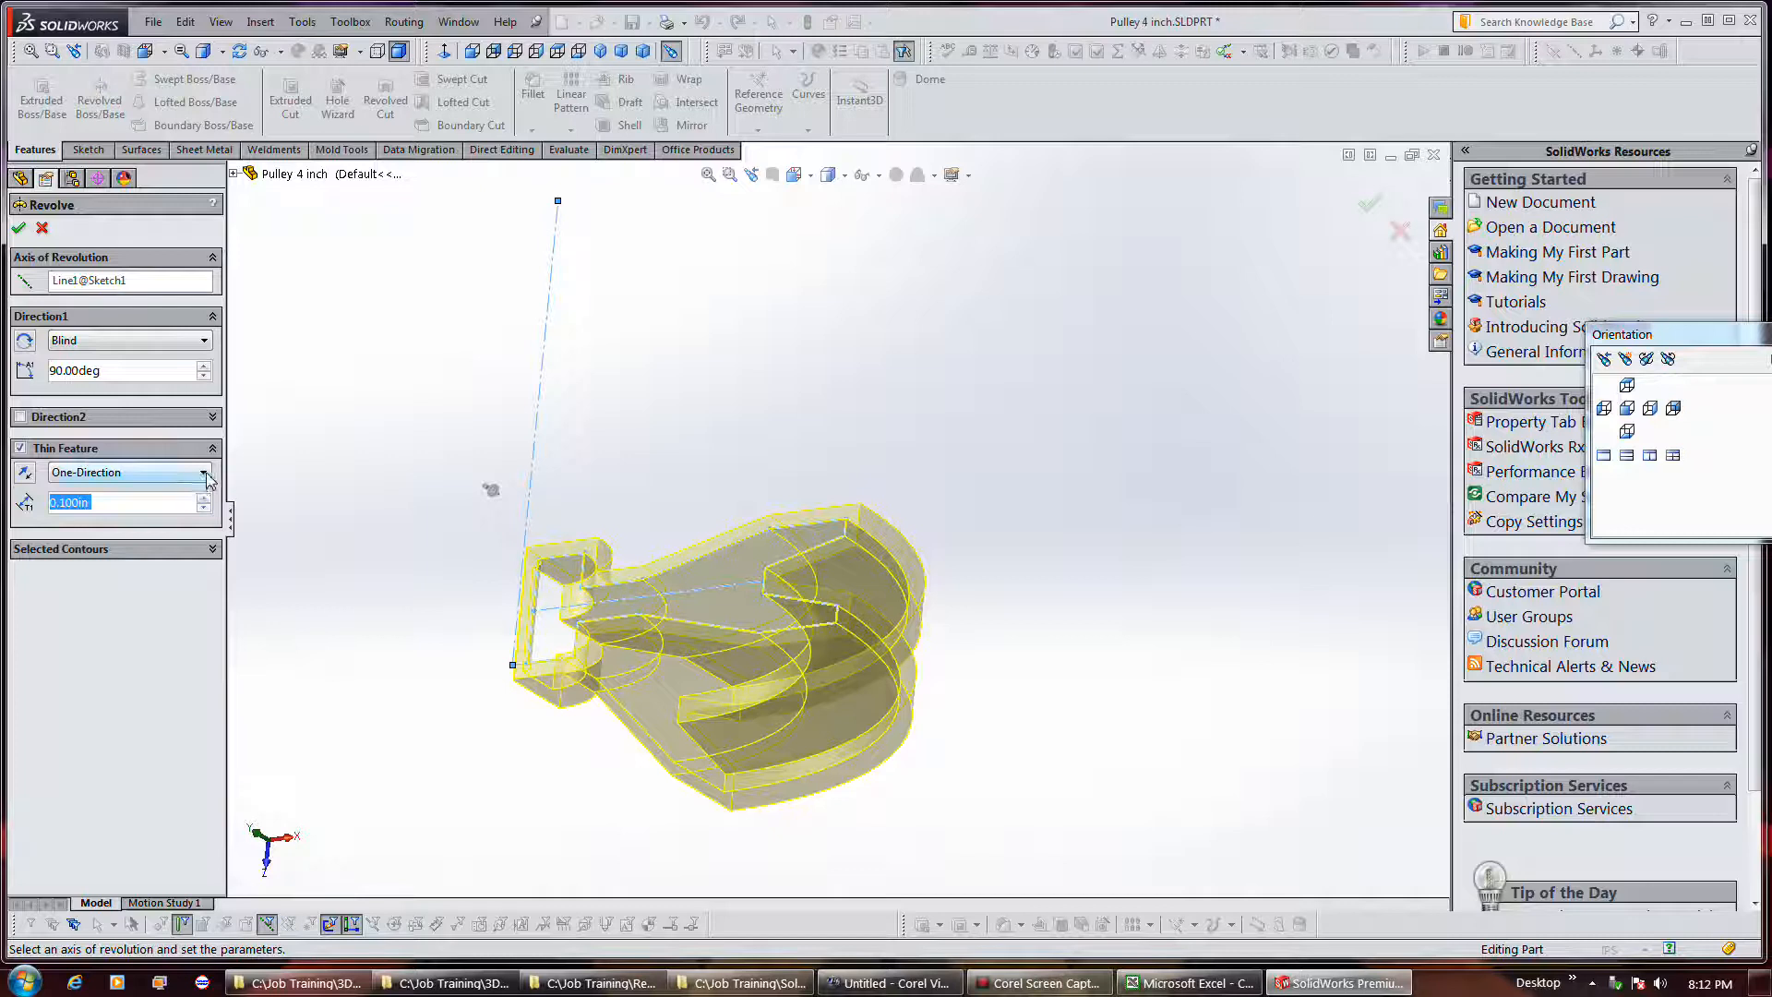
Preview the thin wall as Two-Direction, return it to One-Direction and reverse the side on which thickness is added.
{"action": "left_click", "coordinate": [203, 472]}
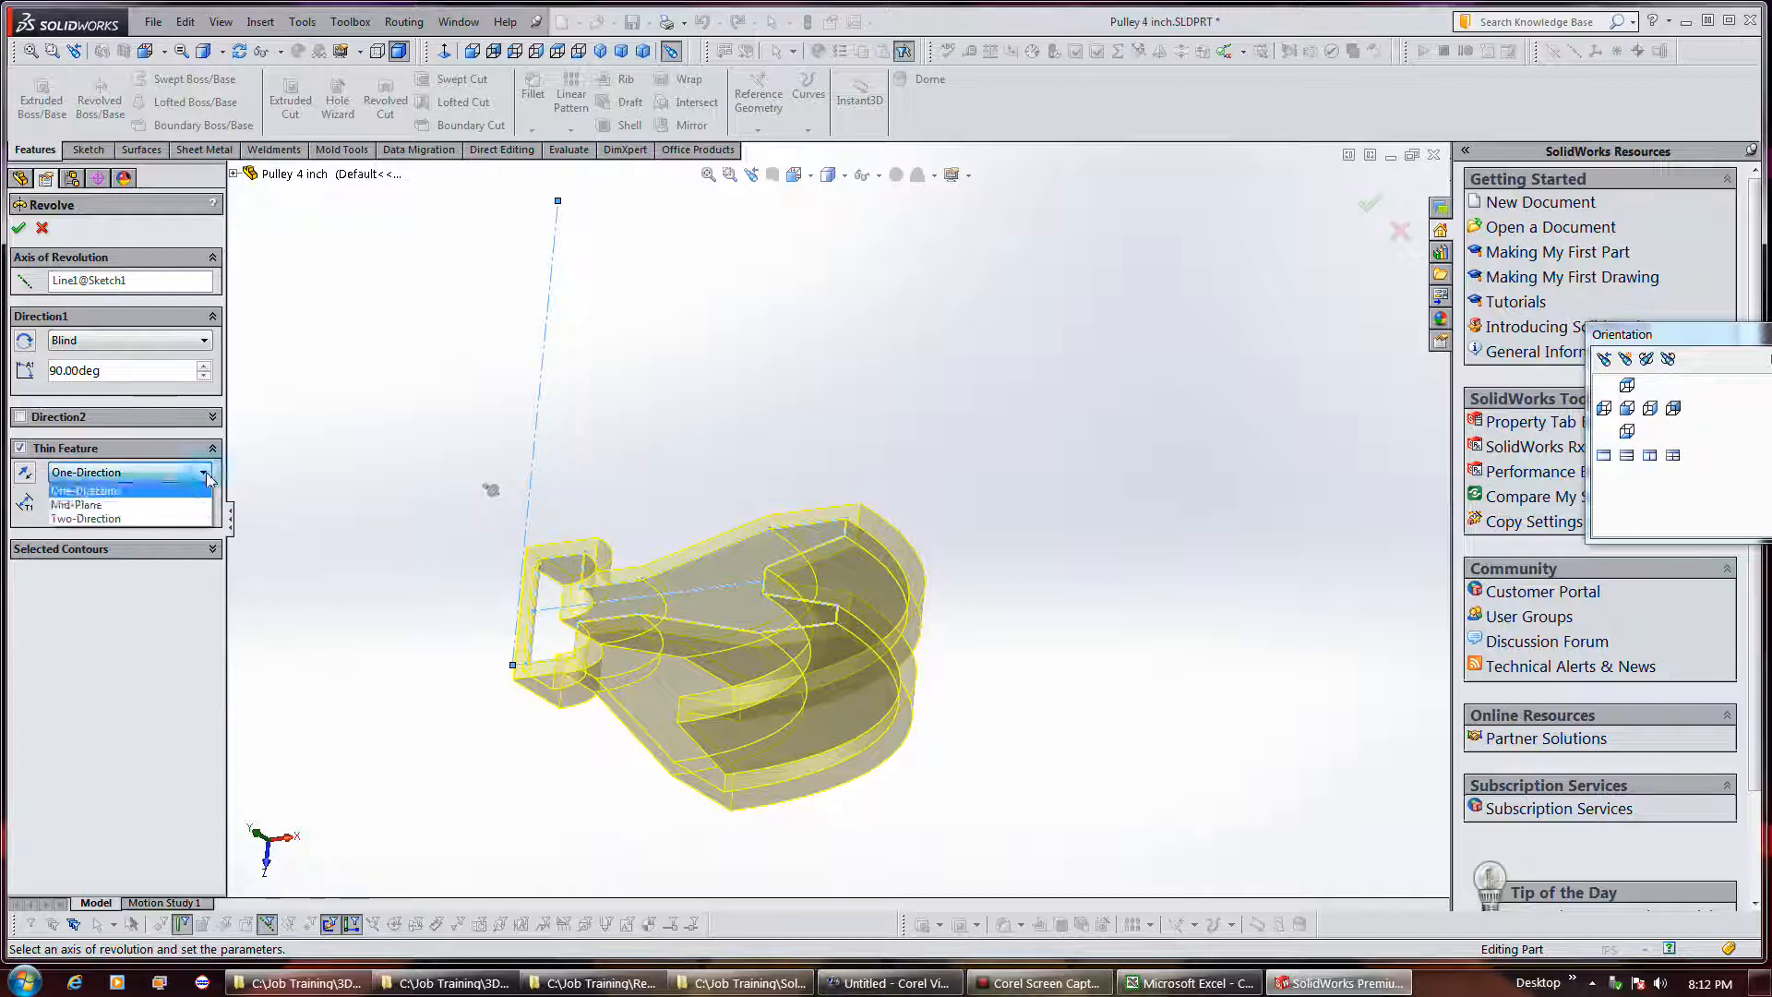
{"action": "left_click", "coordinate": [190, 519]}
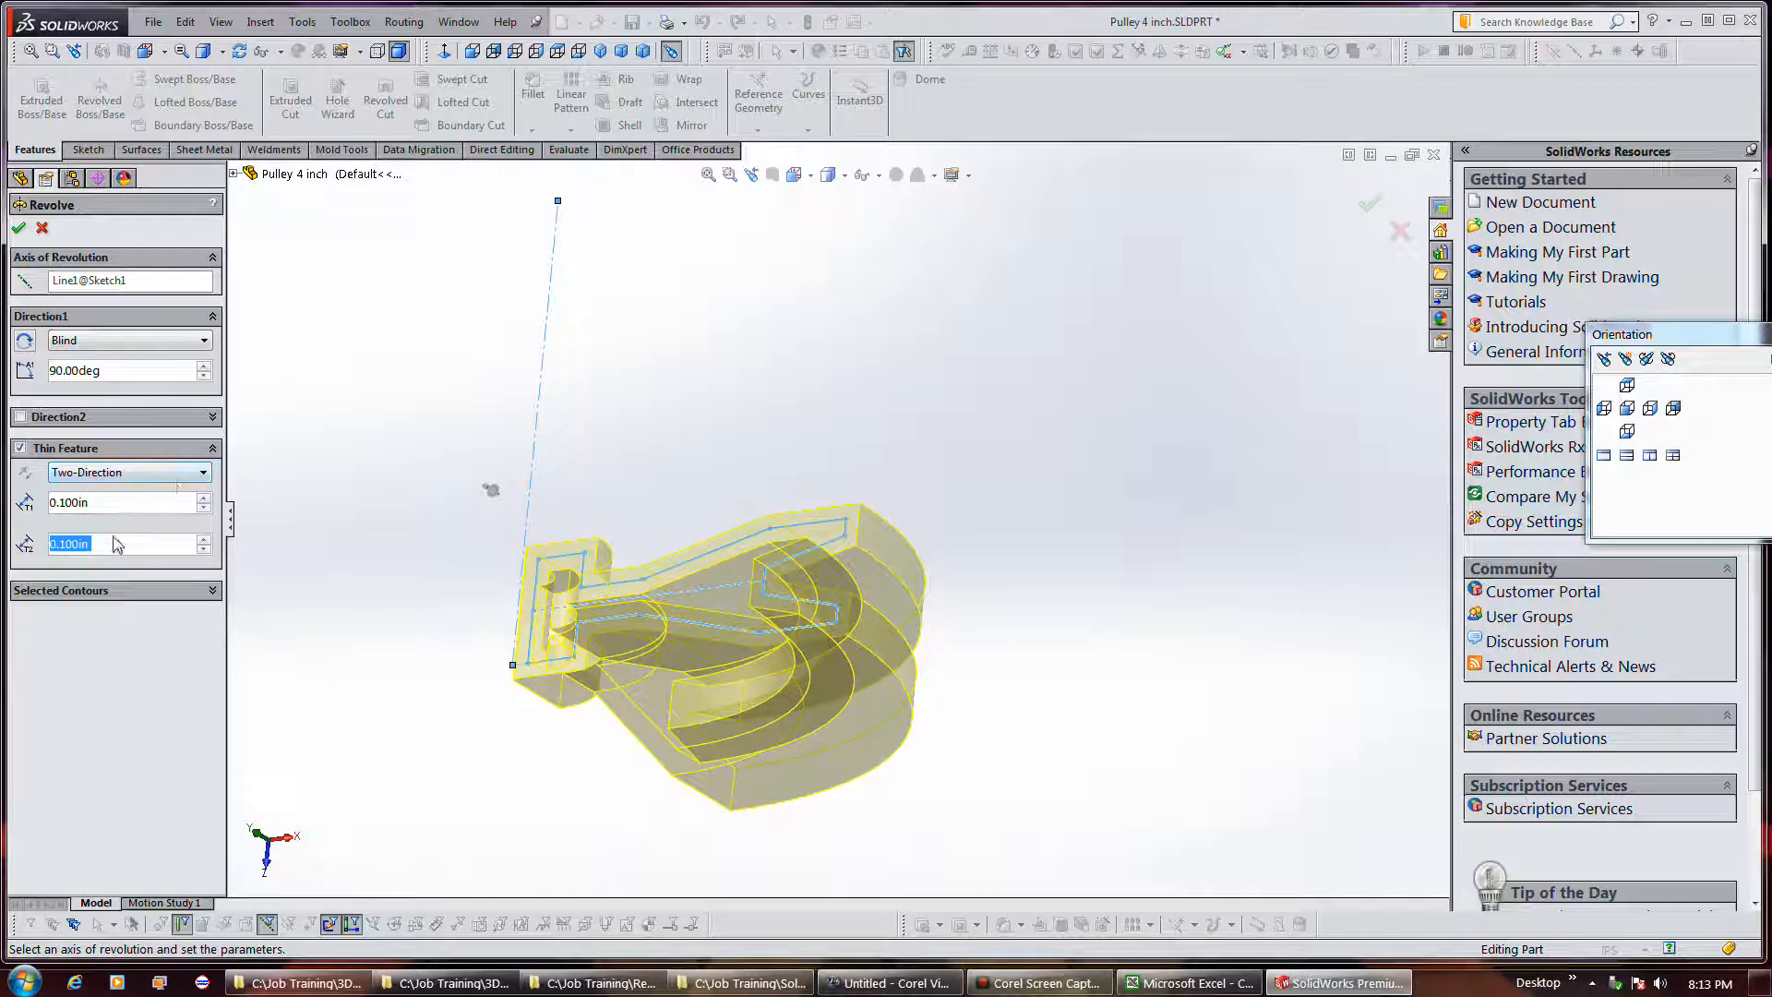
{"action": "left_click", "coordinate": [152, 471]}
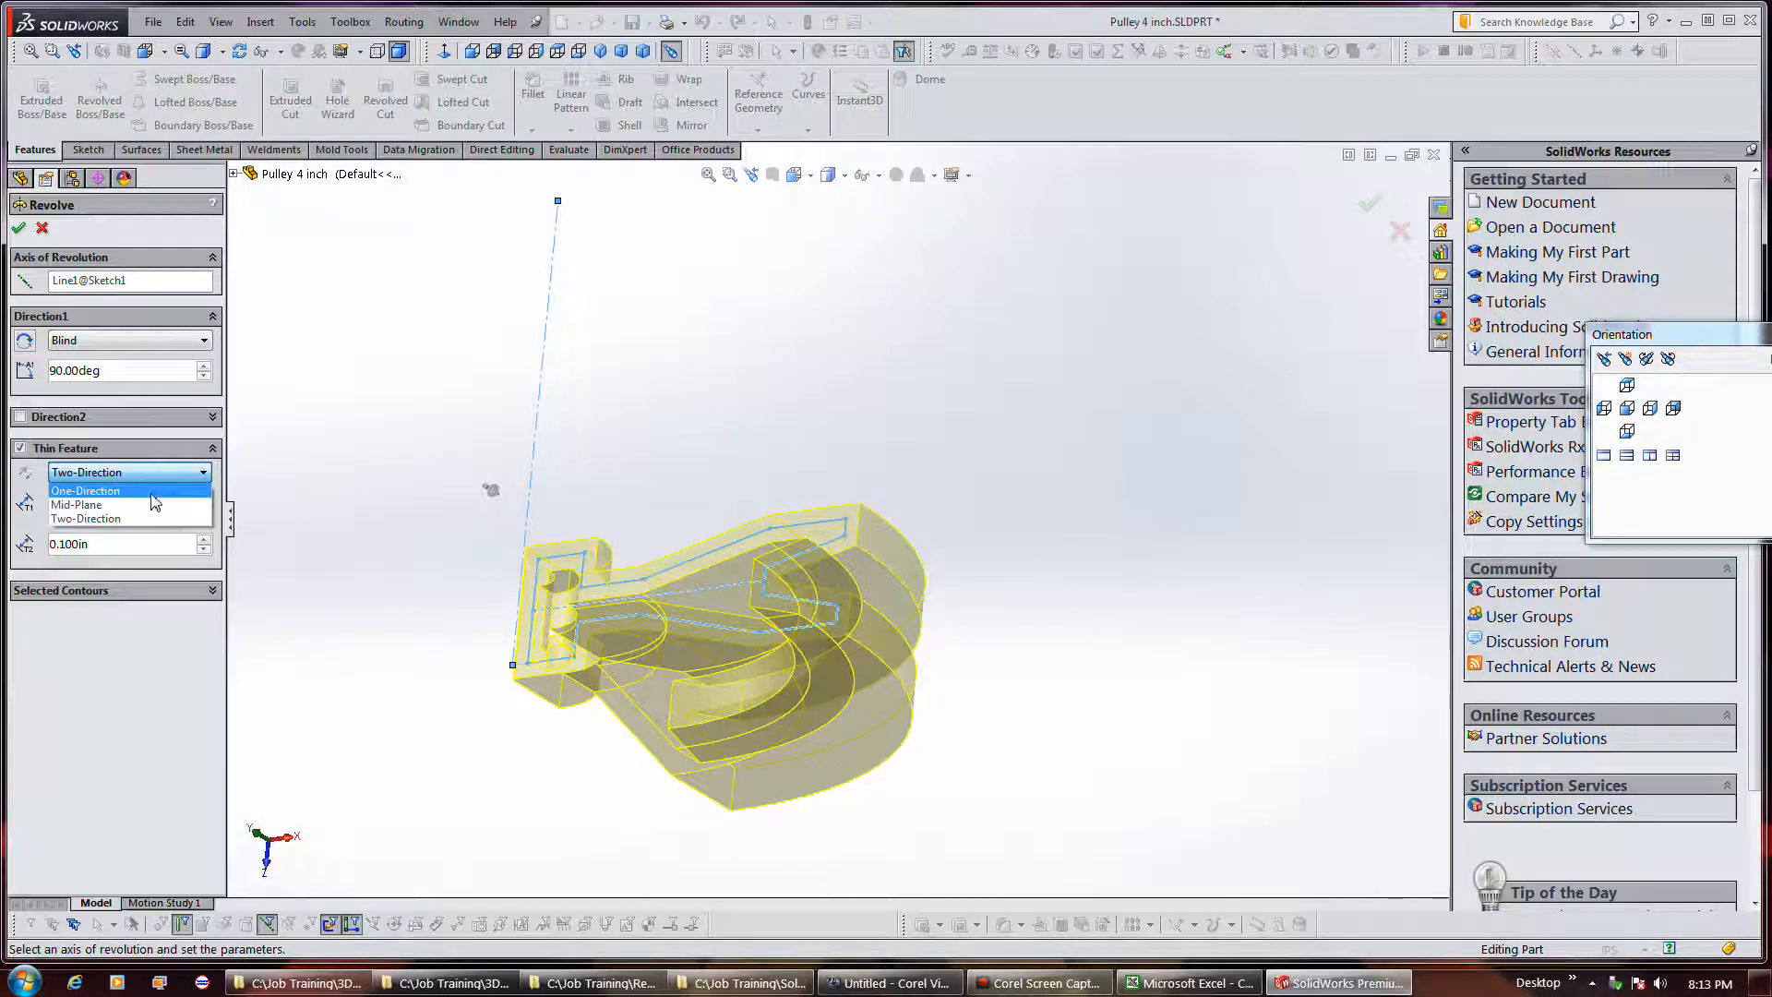
{"action": "left_click", "coordinate": [151, 492]}
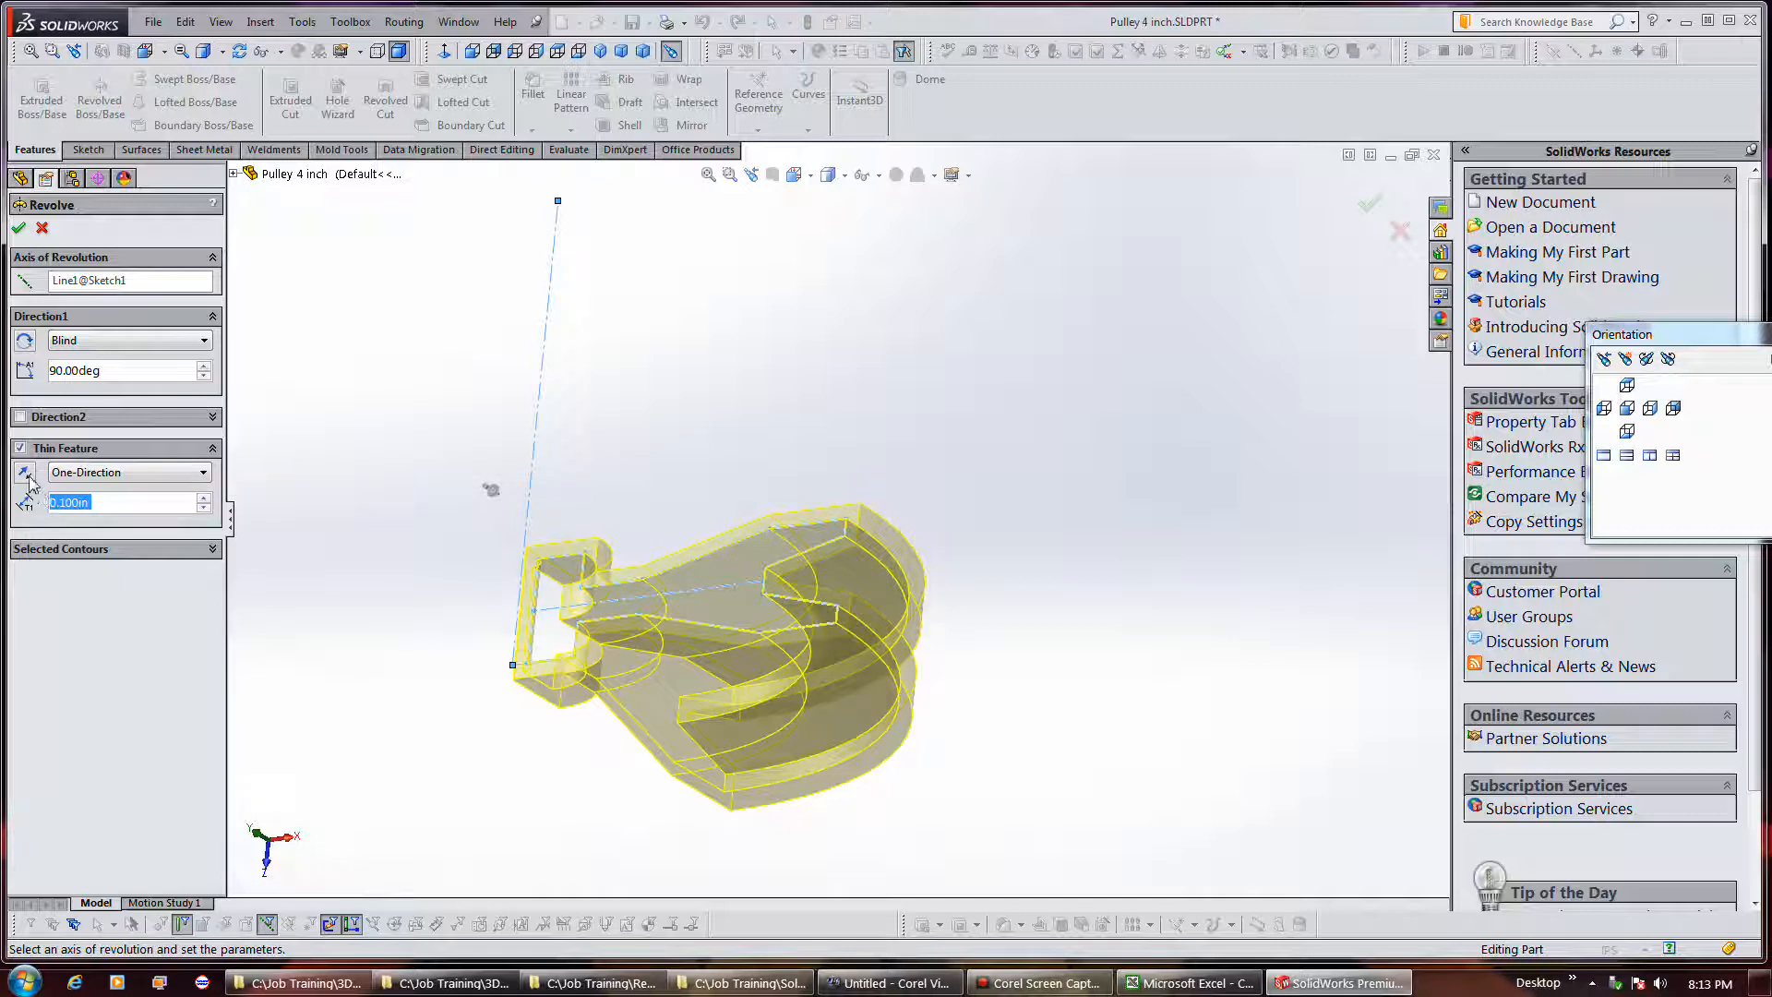
{"action": "left_click", "coordinate": [27, 476]}
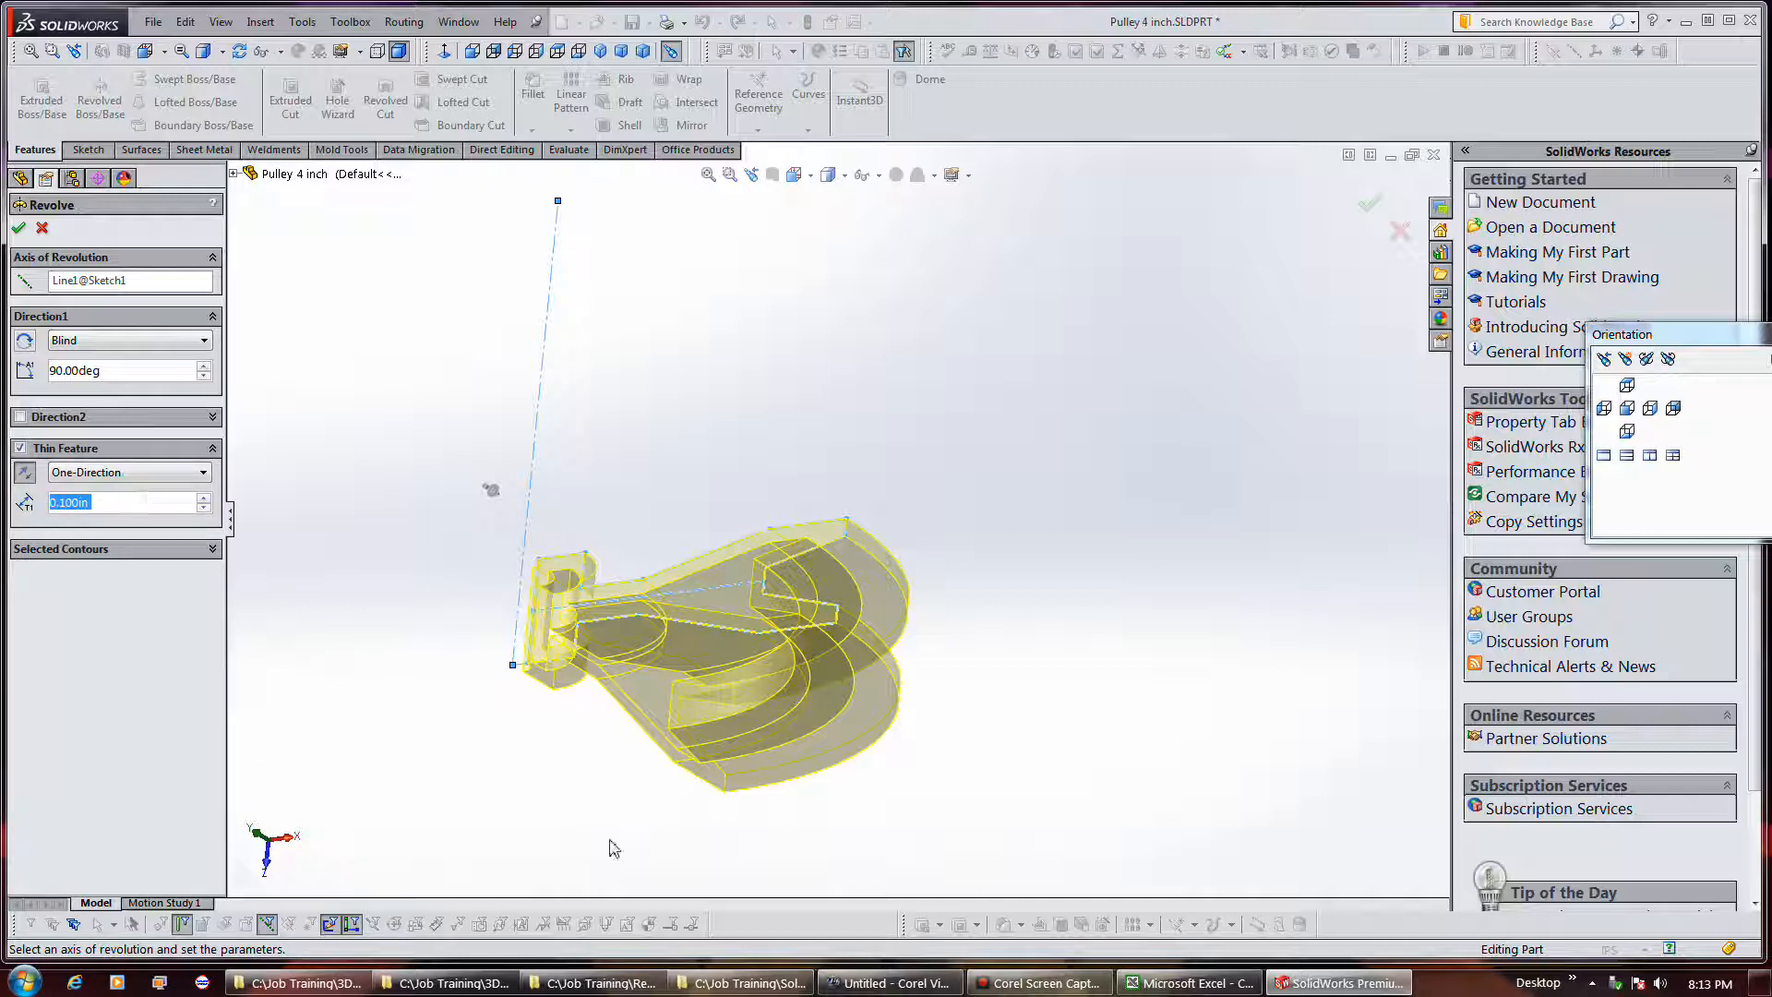
{"action": "left_click", "coordinate": [1046, 985]}
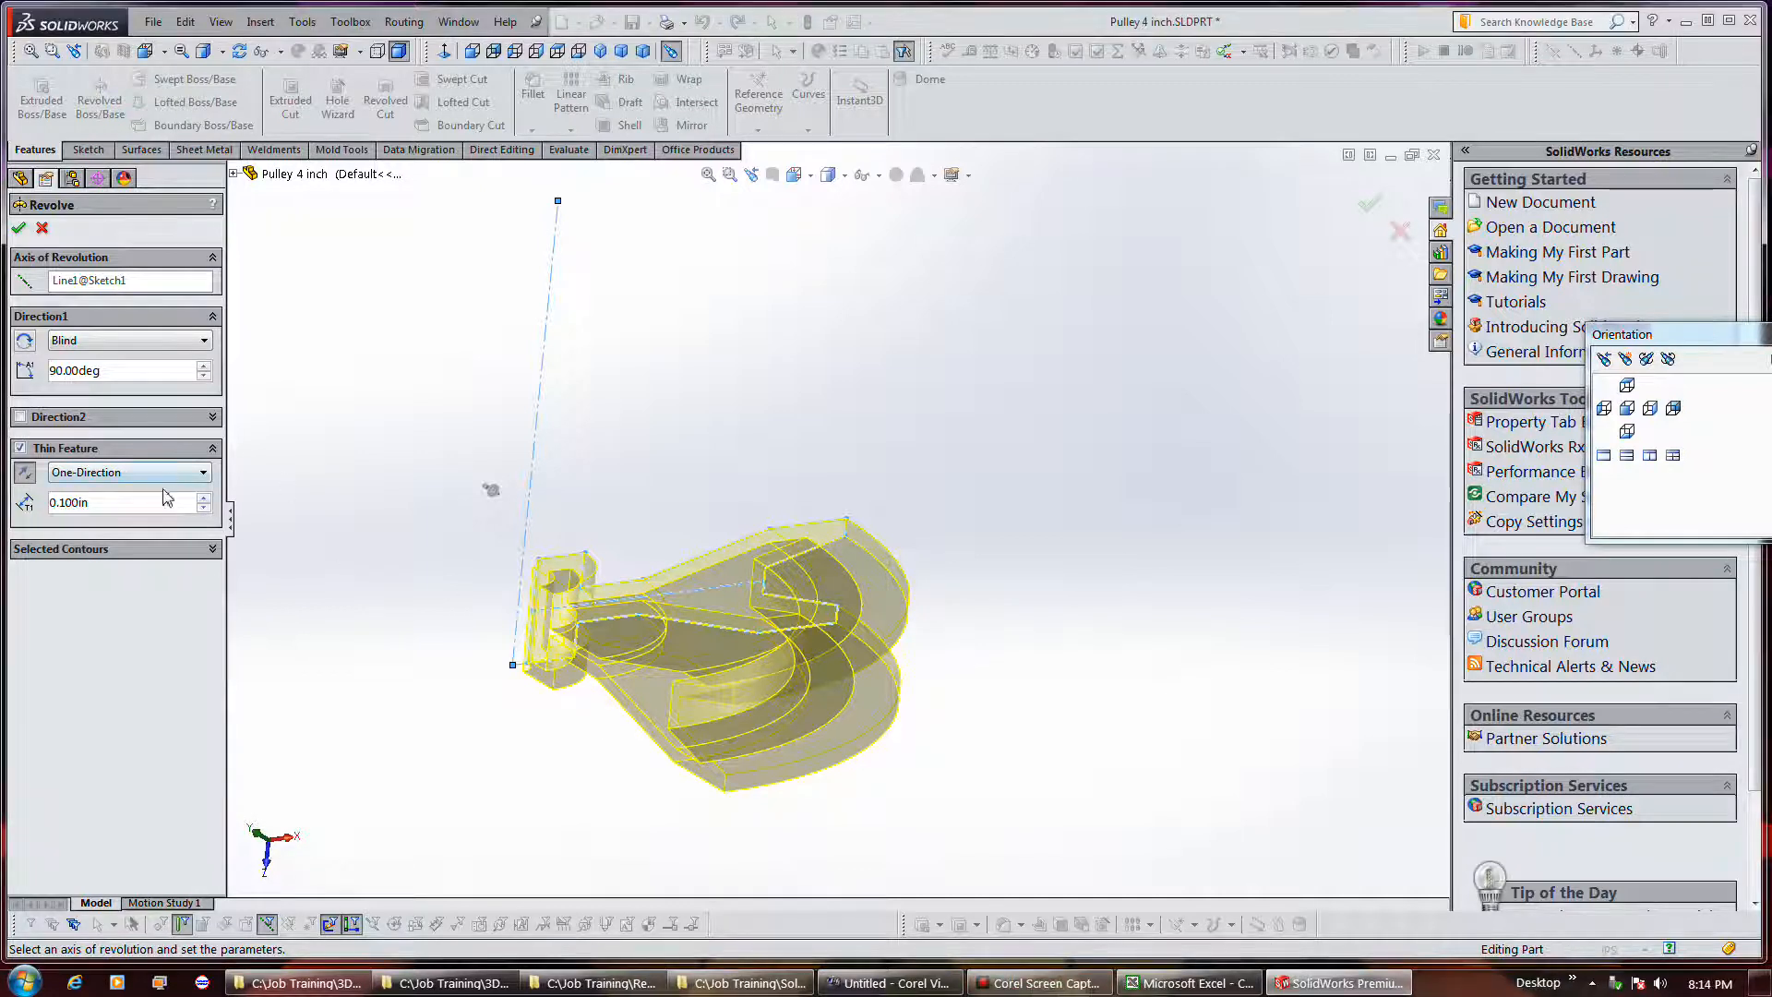
Set the revolve's thin wall to Two-Direction with a Direction 1 thickness of 0.05 in.
{"action": "left_click", "coordinate": [204, 473]}
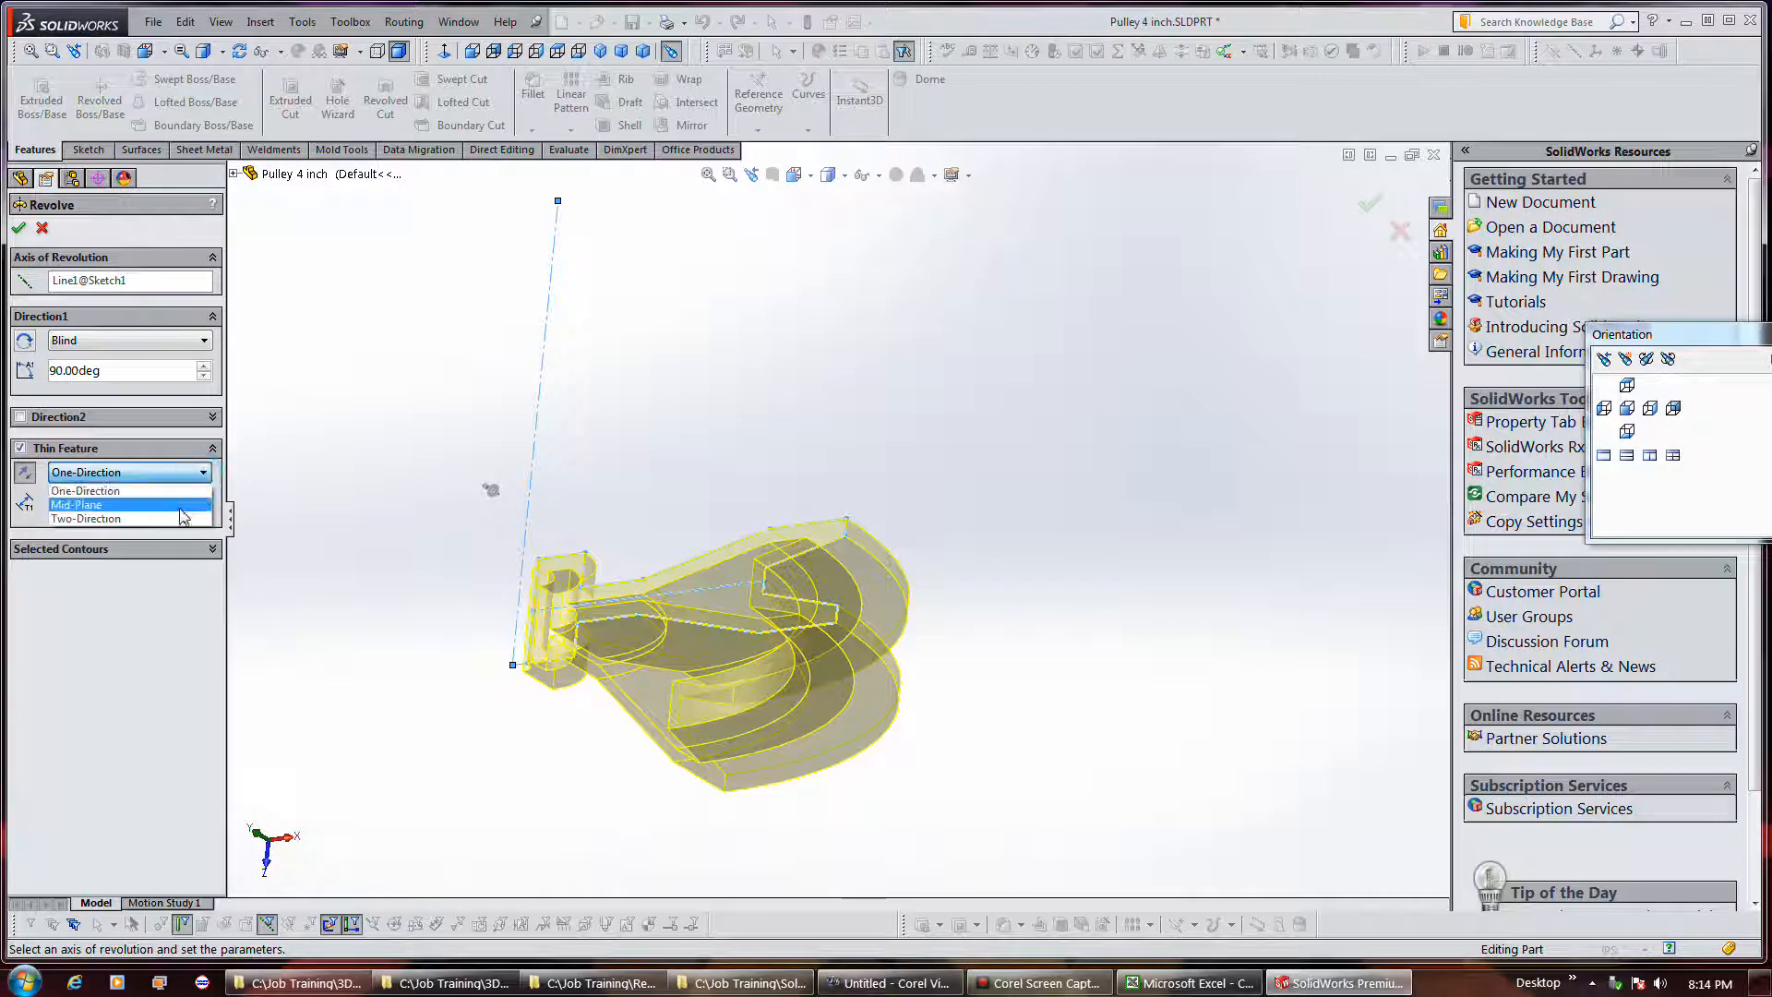
{"action": "left_click", "coordinate": [182, 515]}
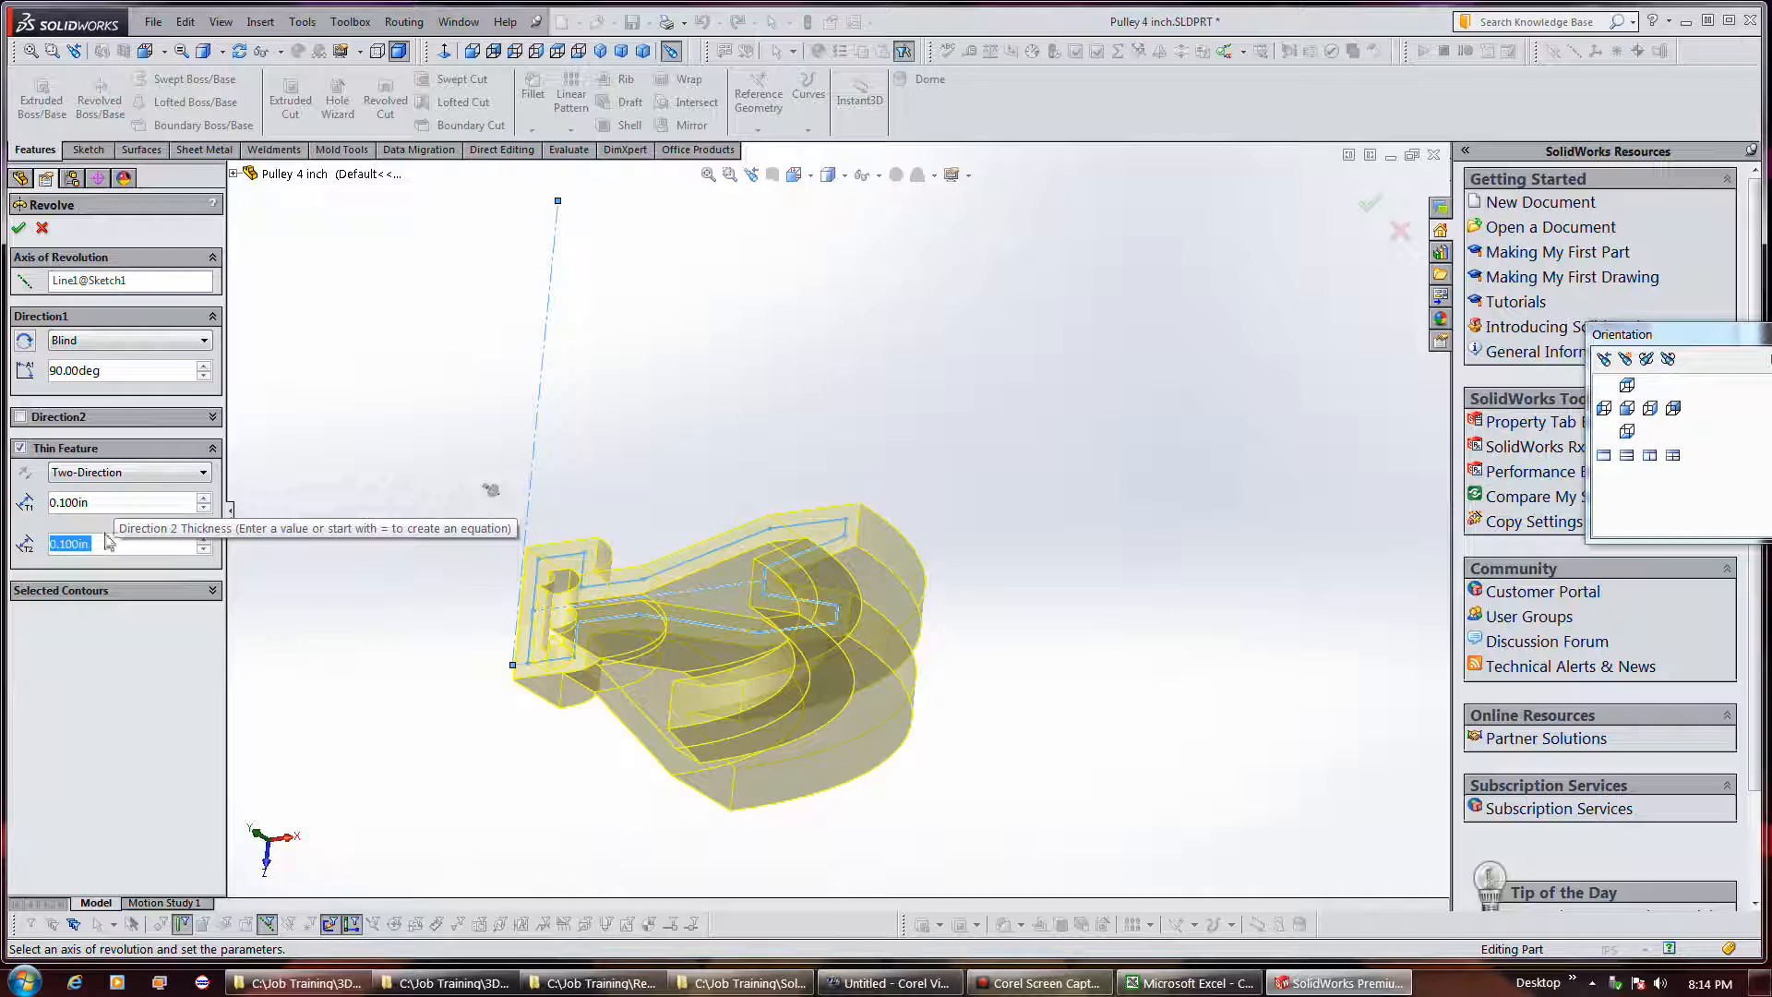
{"action": "left_click", "coordinate": [101, 504]}
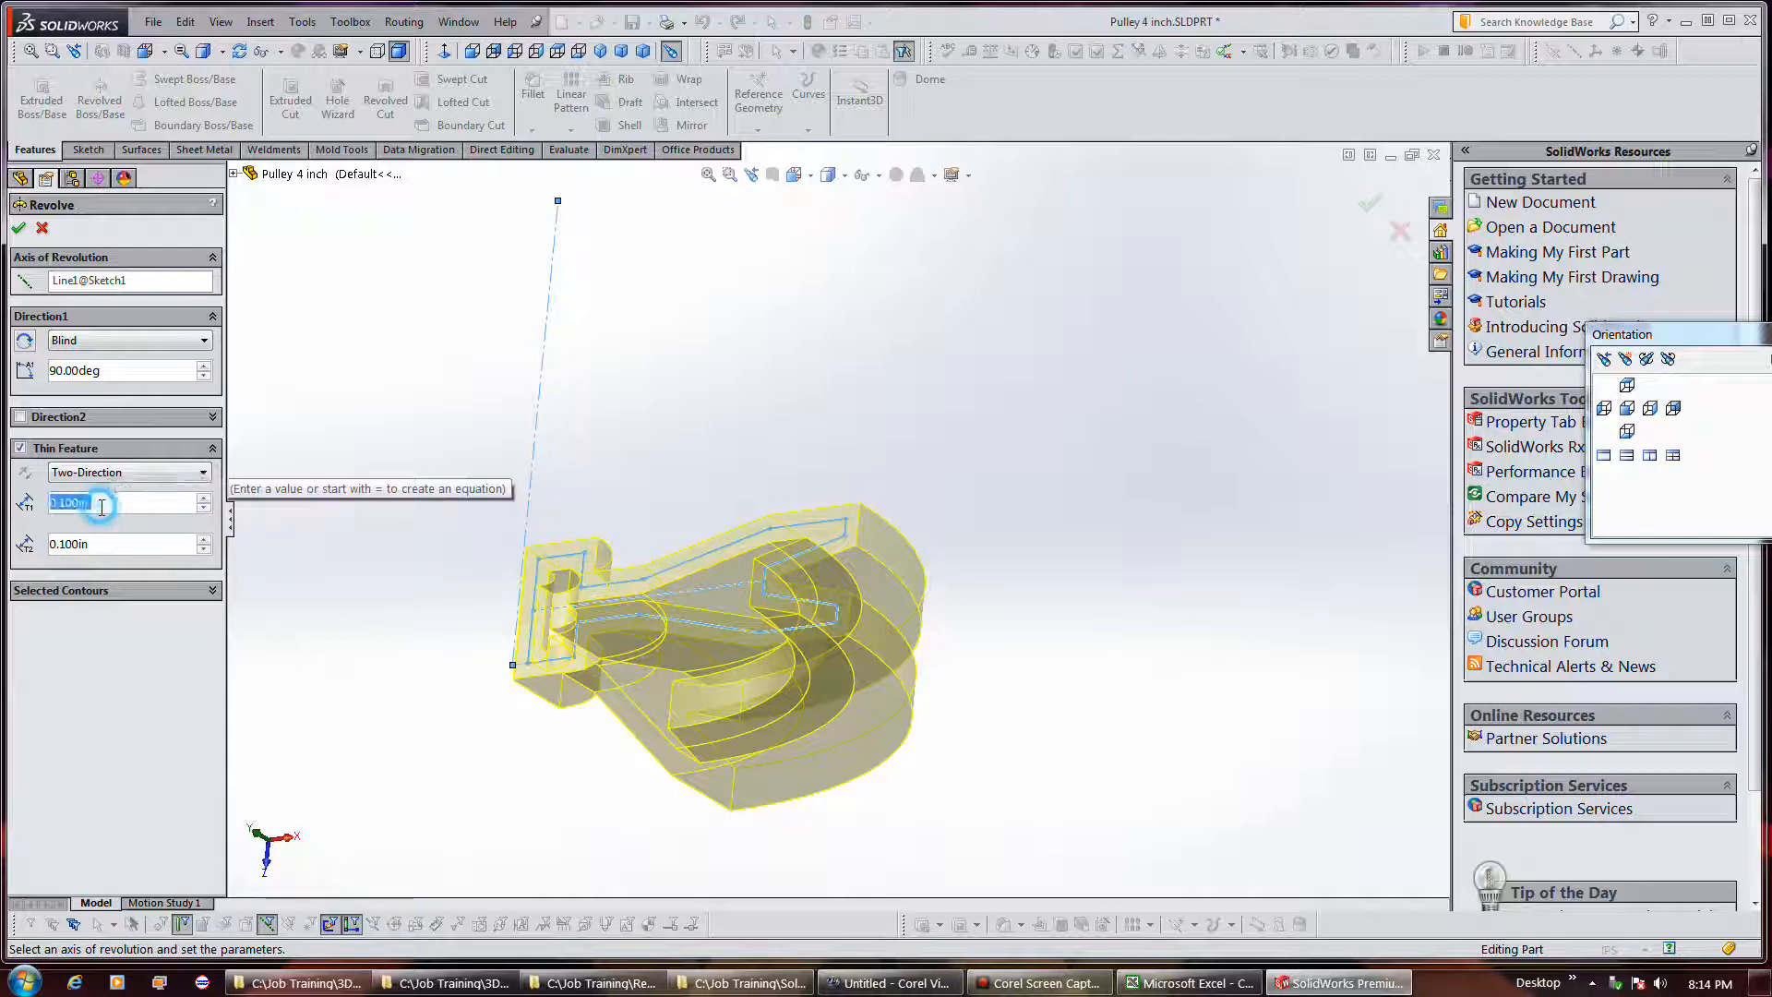
{"action": "type", "text": ".05"}
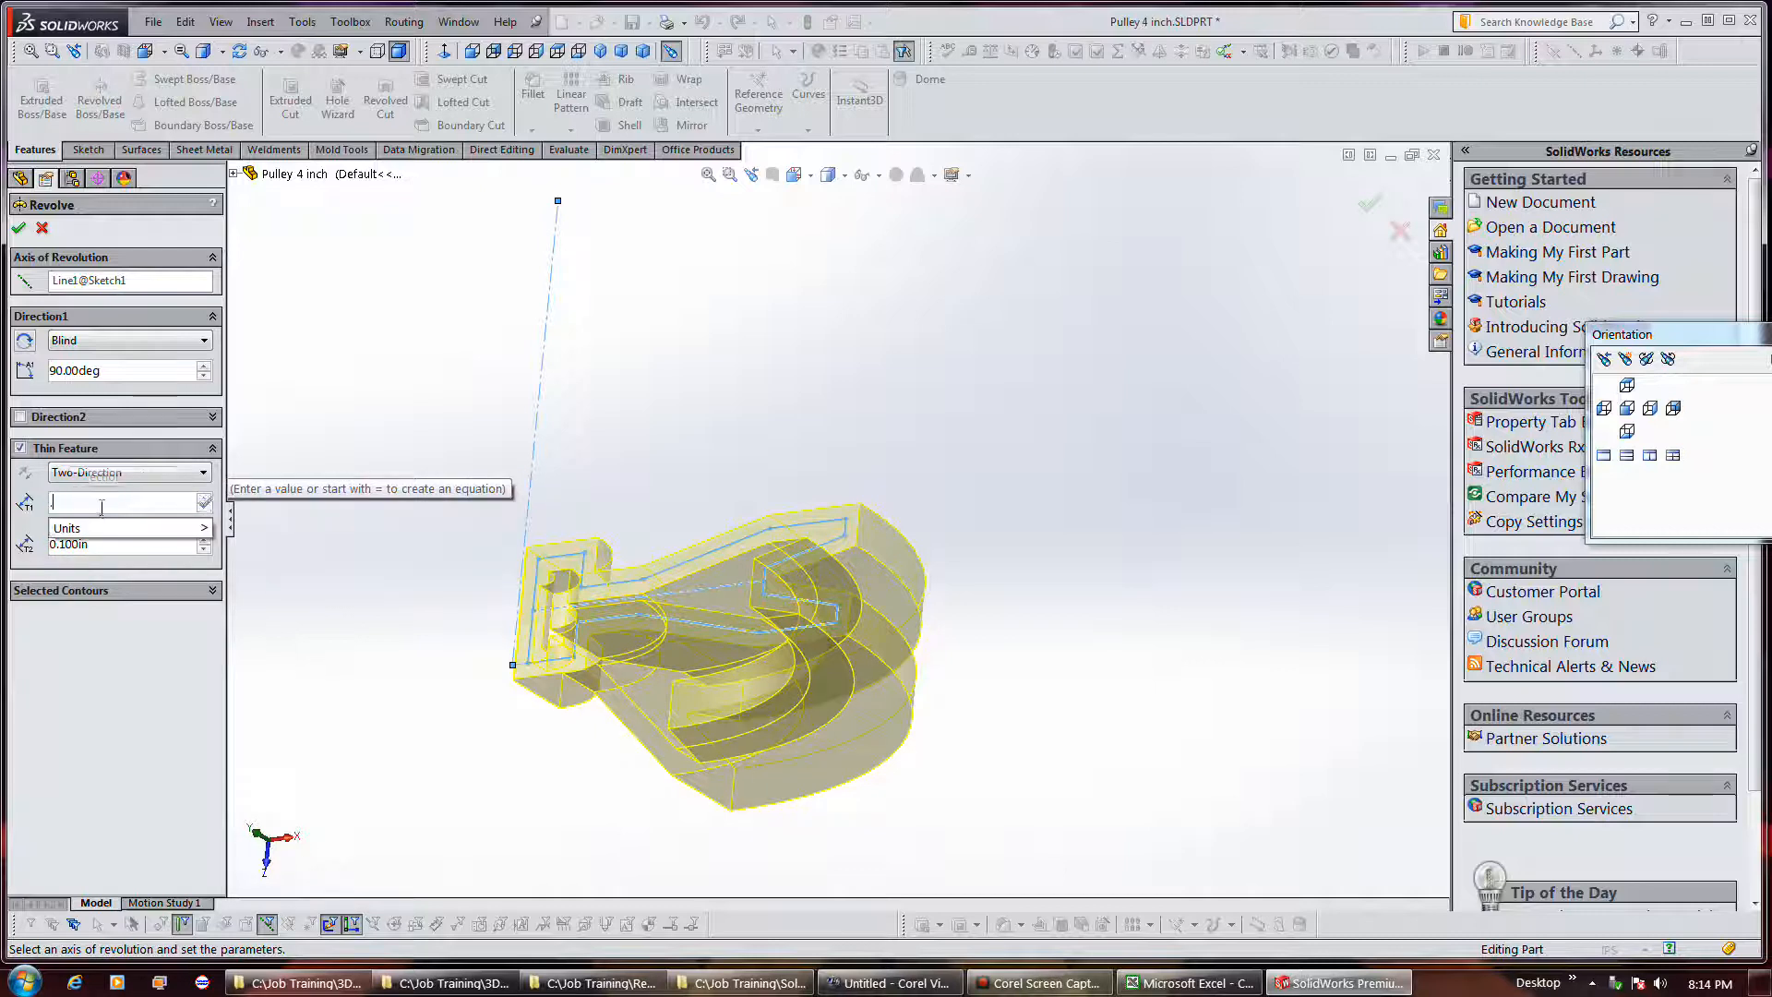
{"action": "key", "text": "Return"}
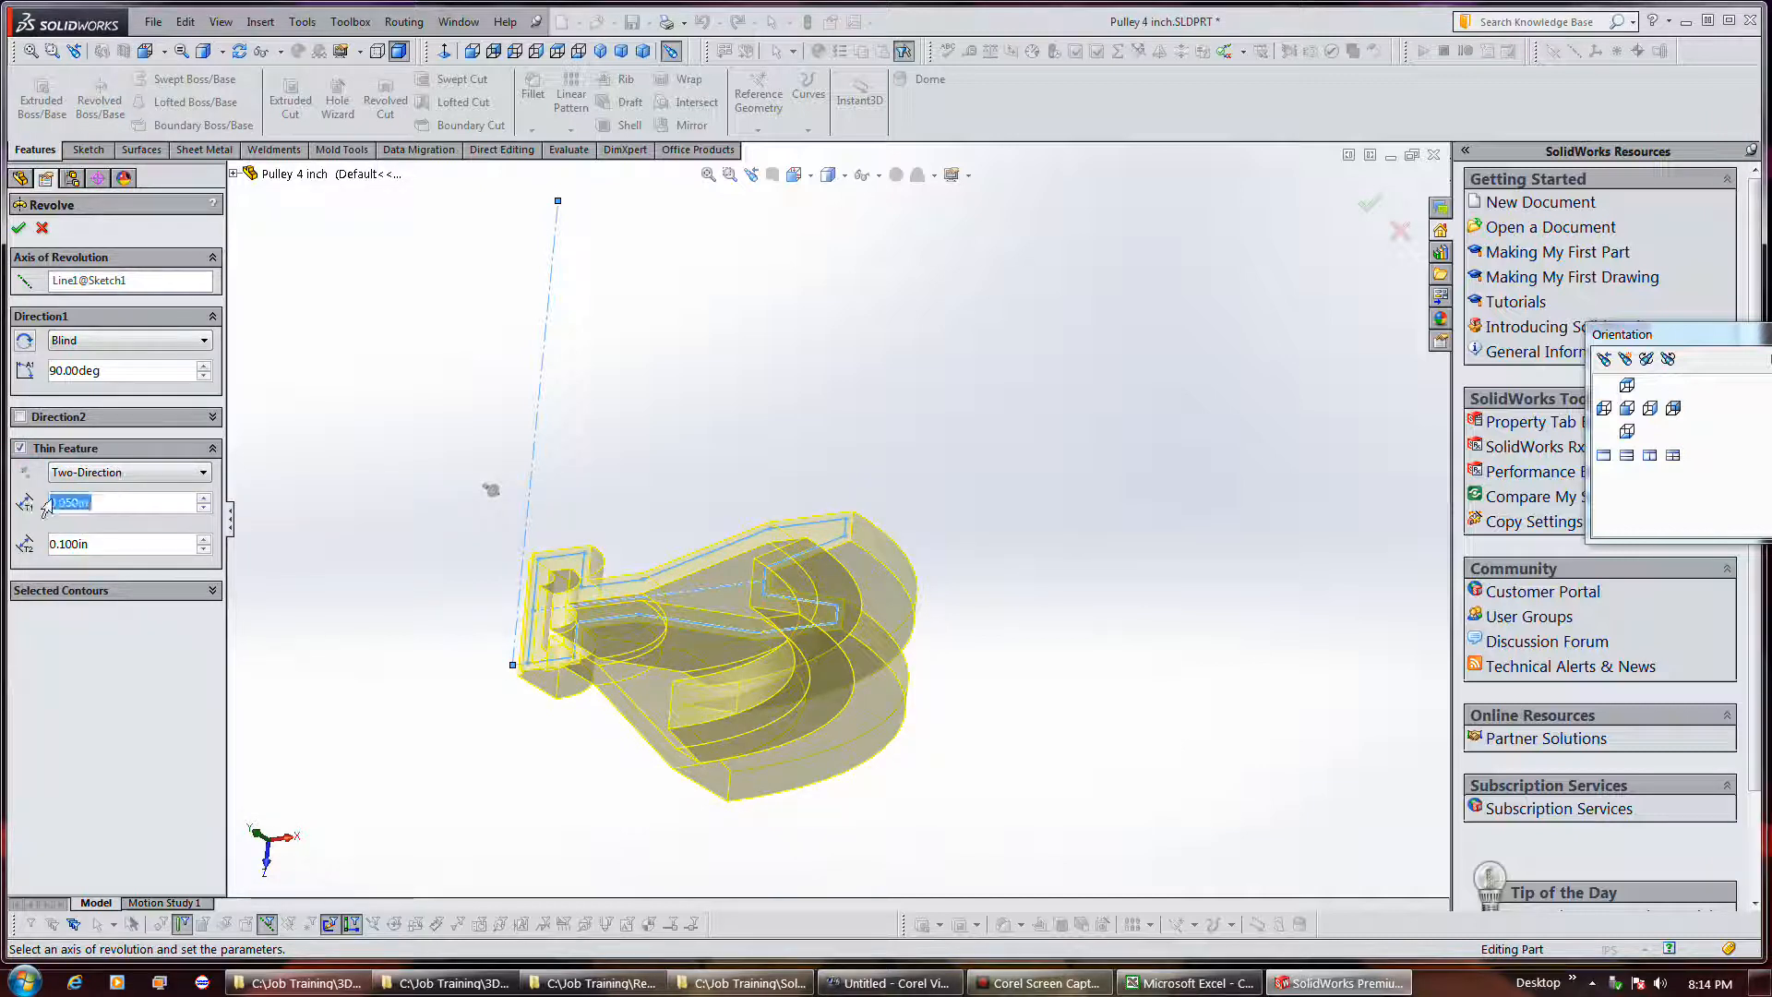
Switch the revolve's thin wall back to One-Direction and flip its thickness between the inner and outer sides of the profile.
{"action": "left_click", "coordinate": [99, 544]}
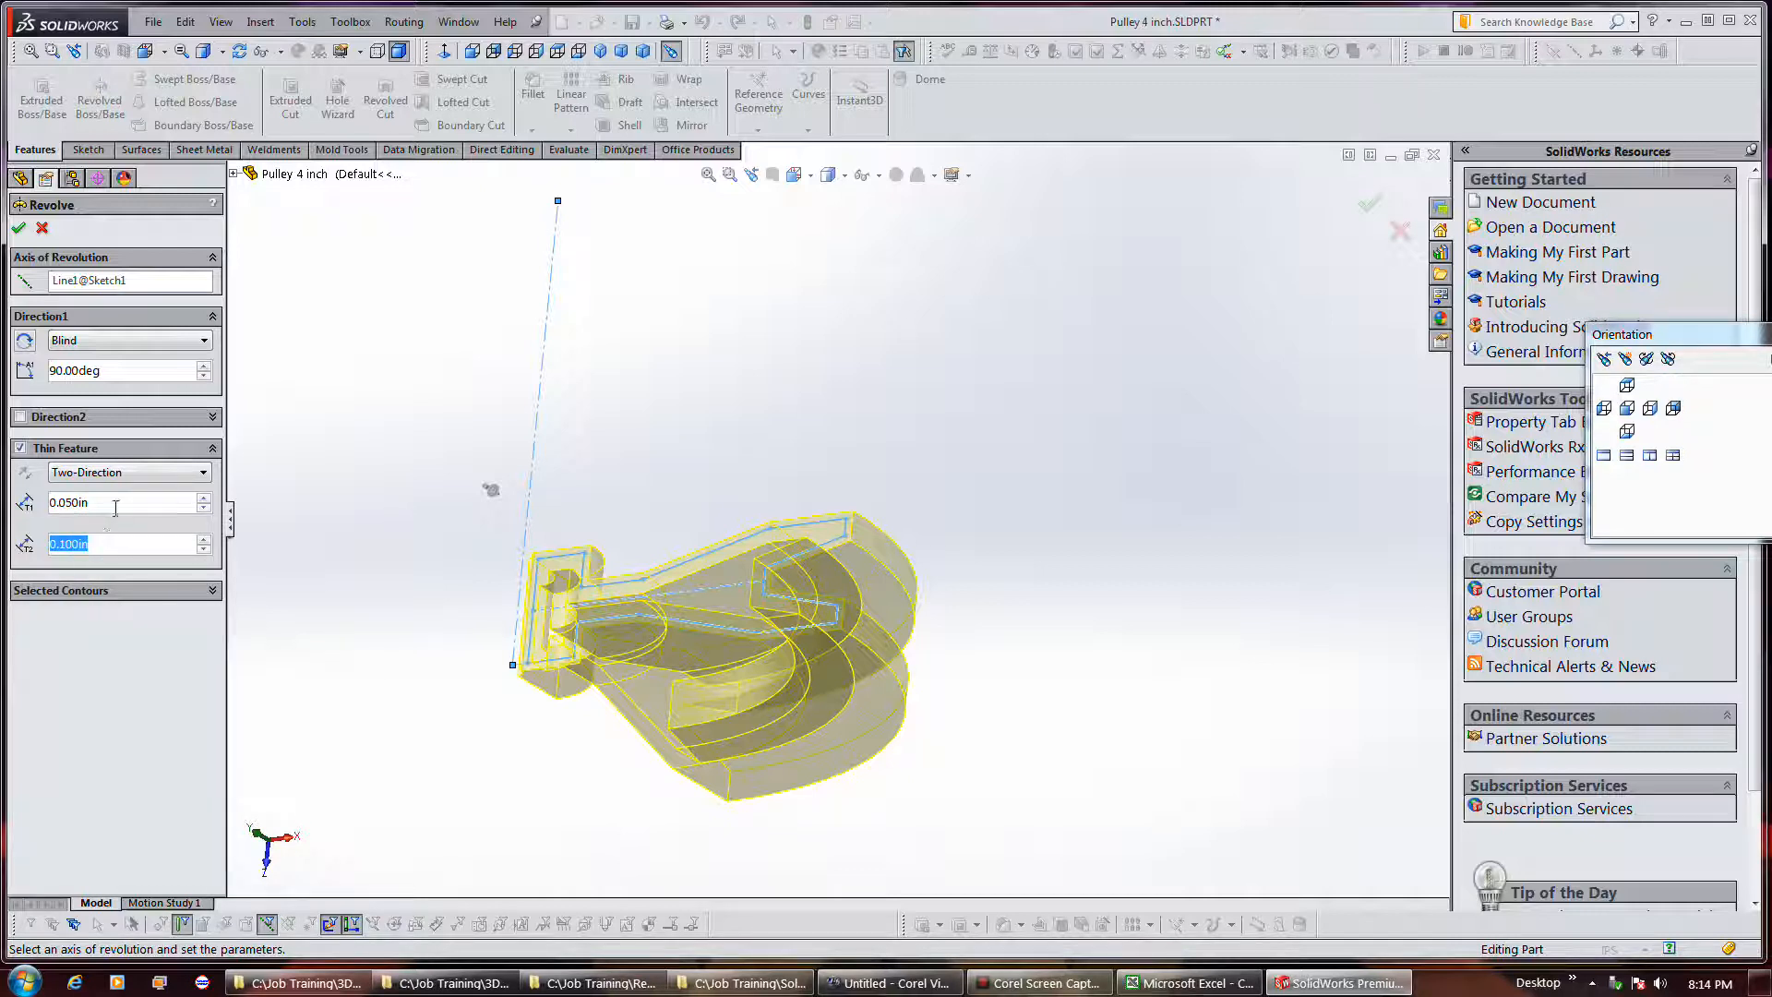
{"action": "left_click", "coordinate": [137, 473]}
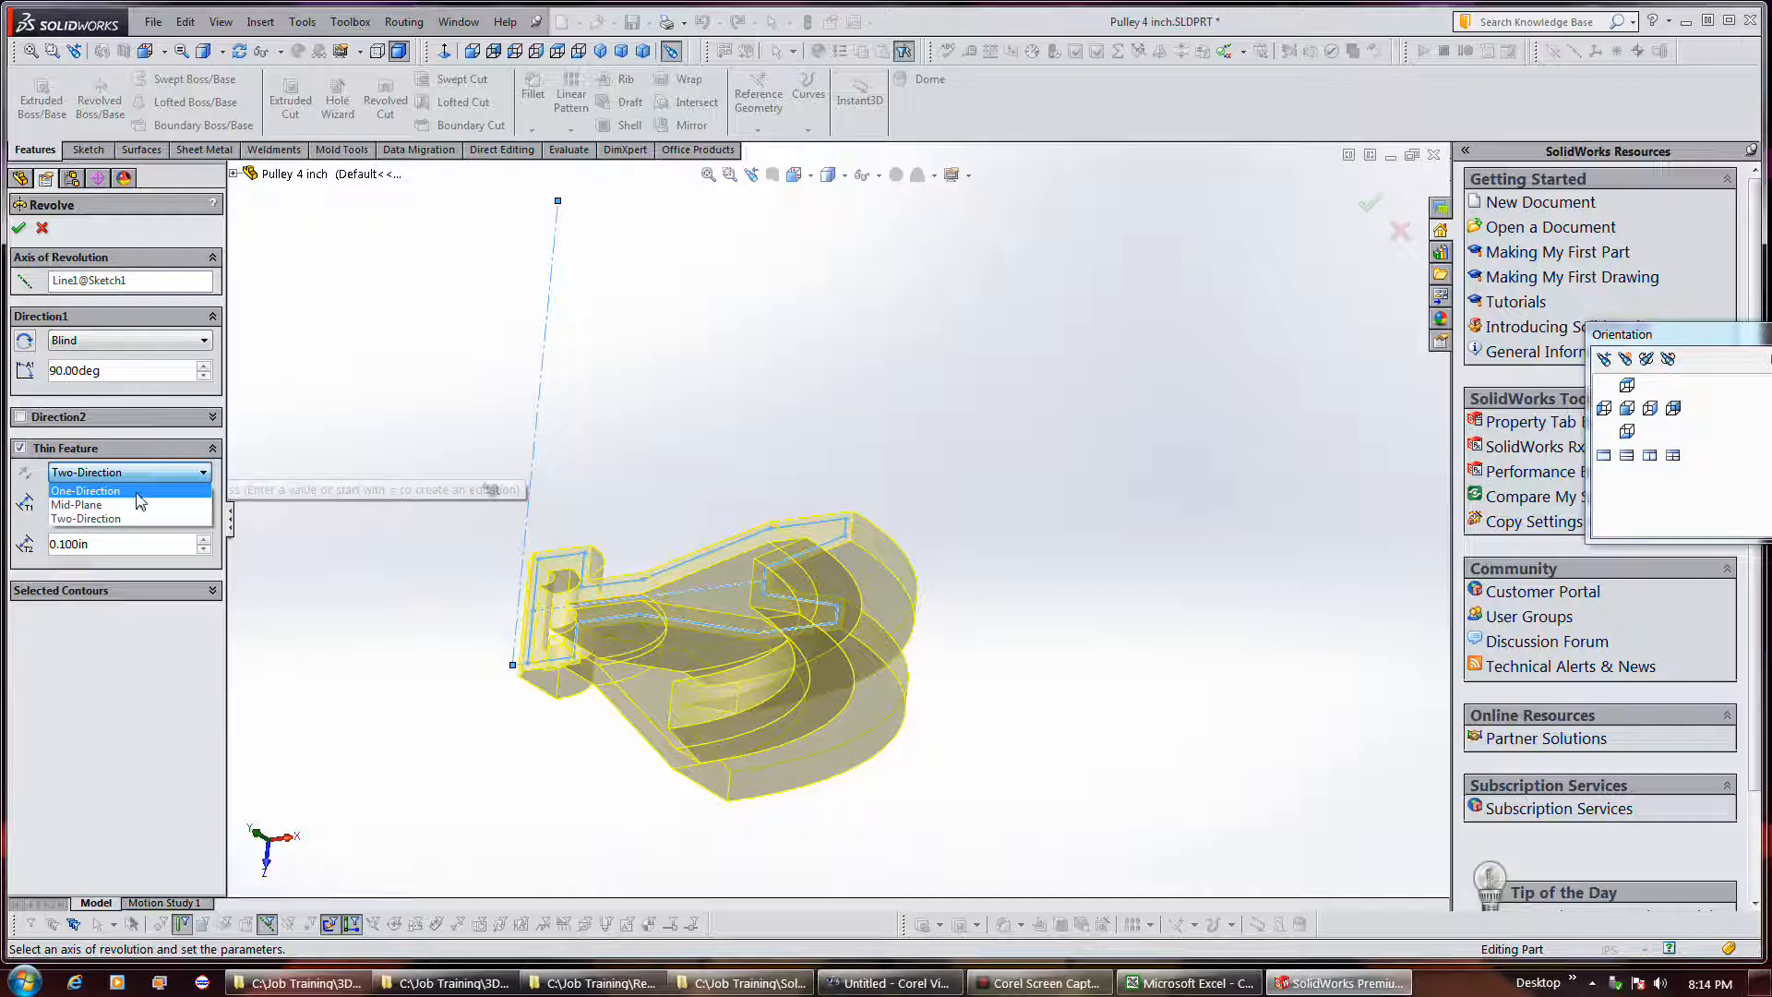
{"action": "left_click", "coordinate": [137, 492]}
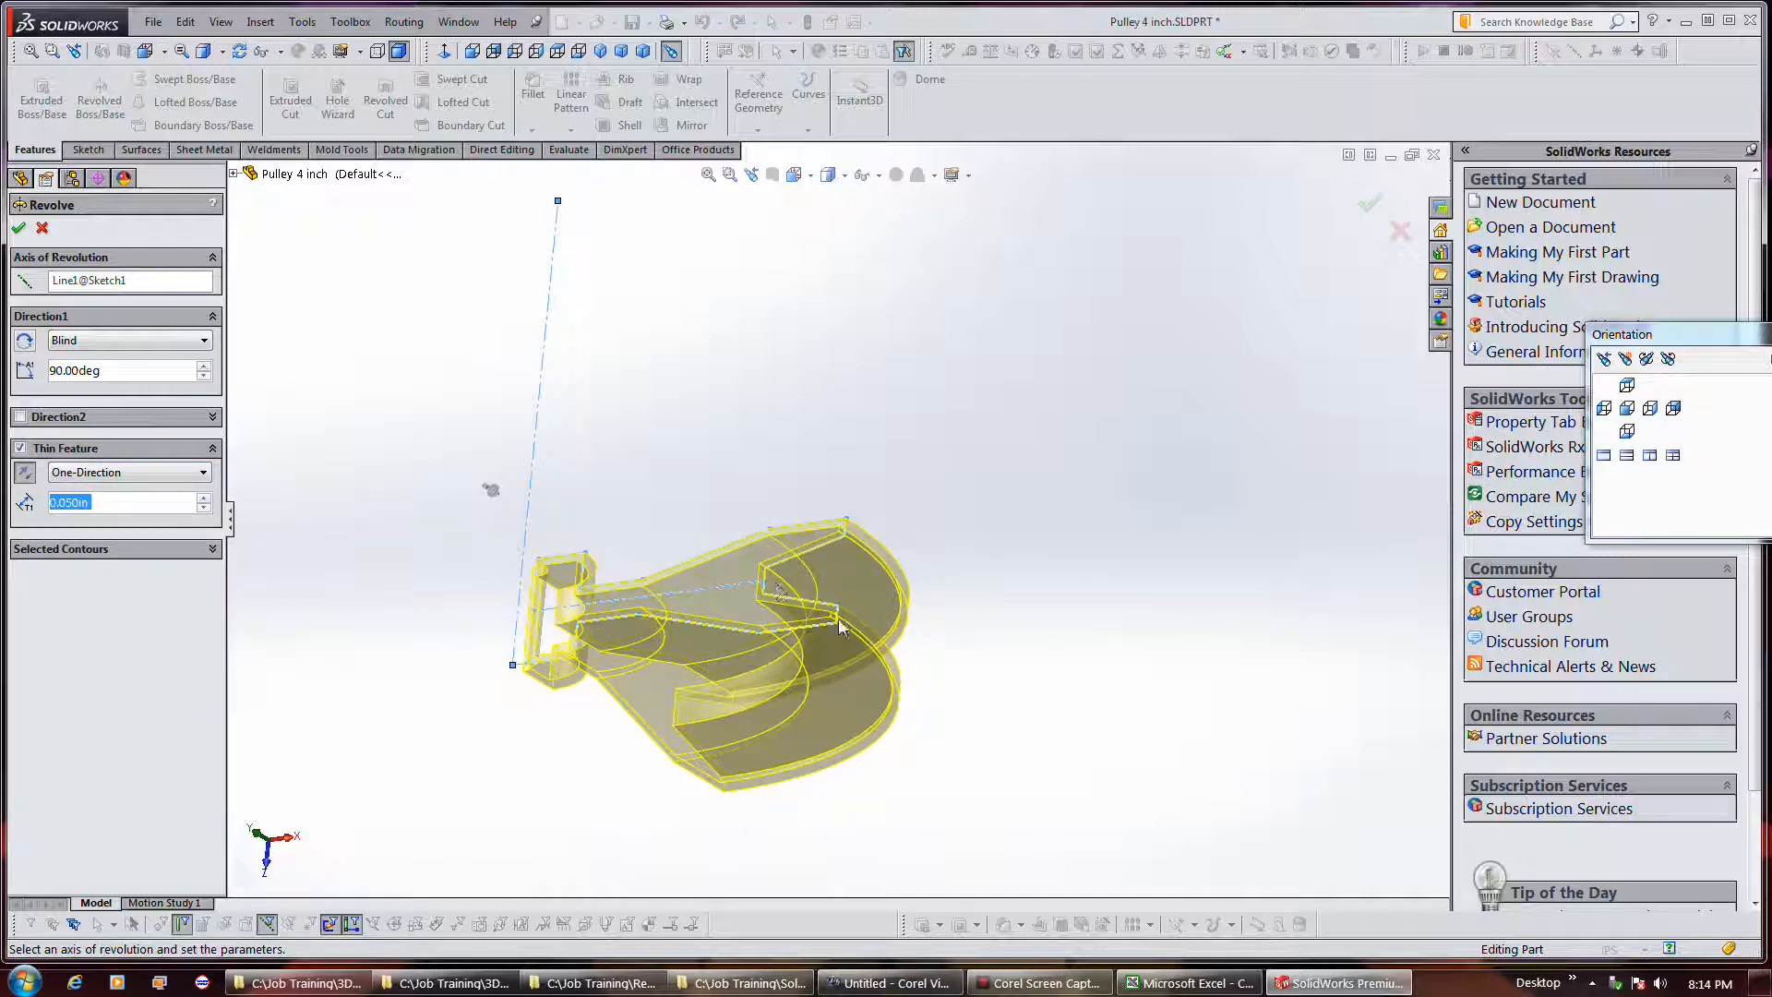
{"action": "scroll", "coordinate": [662, 588], "scroll_direction": "down", "scroll_amount": 4}
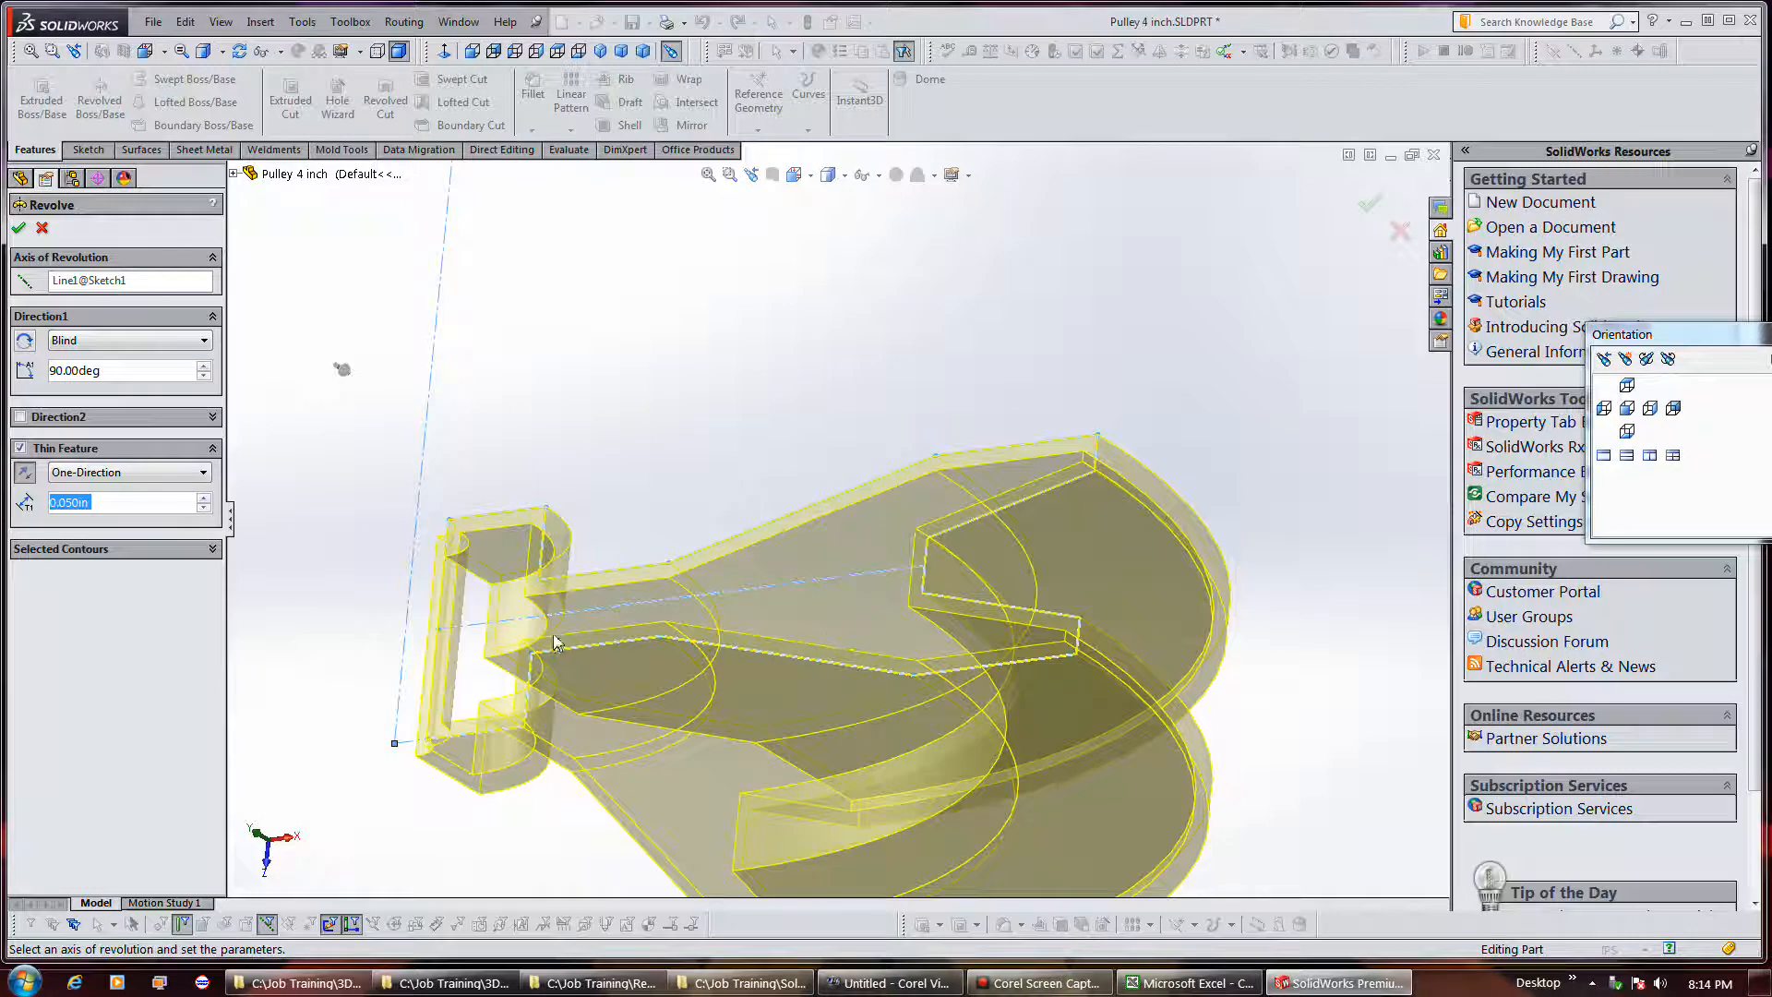
{"action": "left_click", "coordinate": [24, 473]}
{"action": "left_click", "coordinate": [25, 475]}
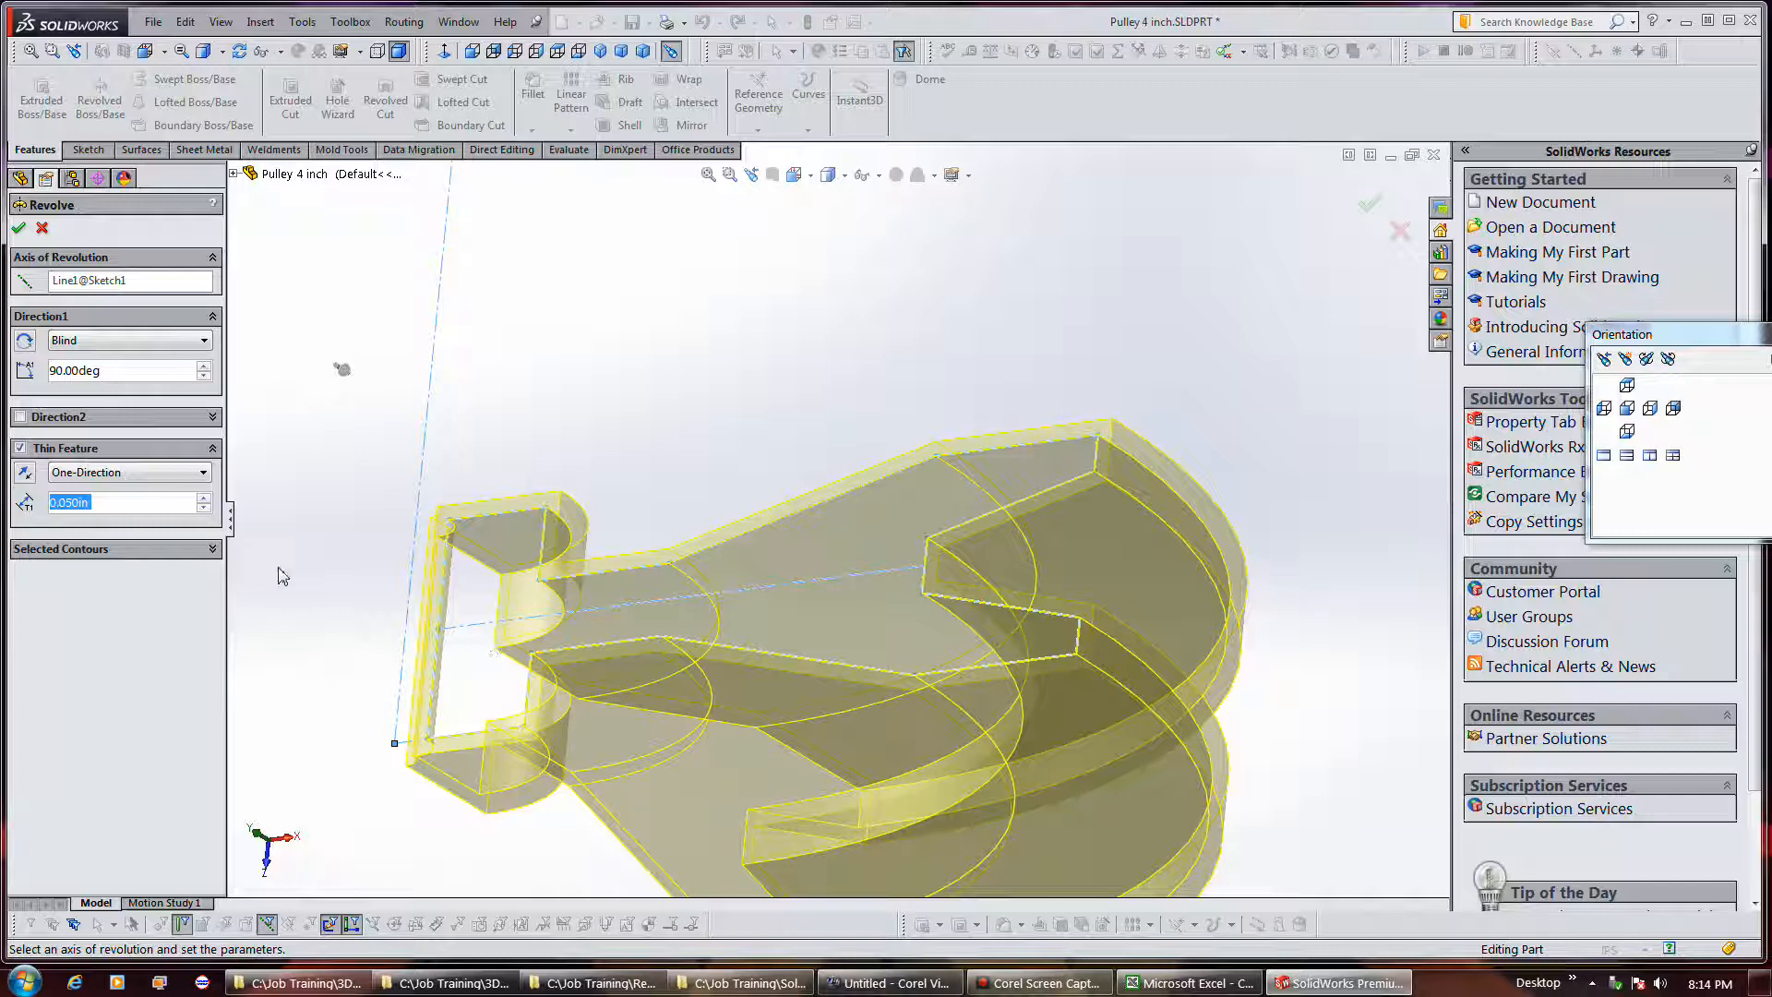
{"action": "left_click", "coordinate": [25, 474]}
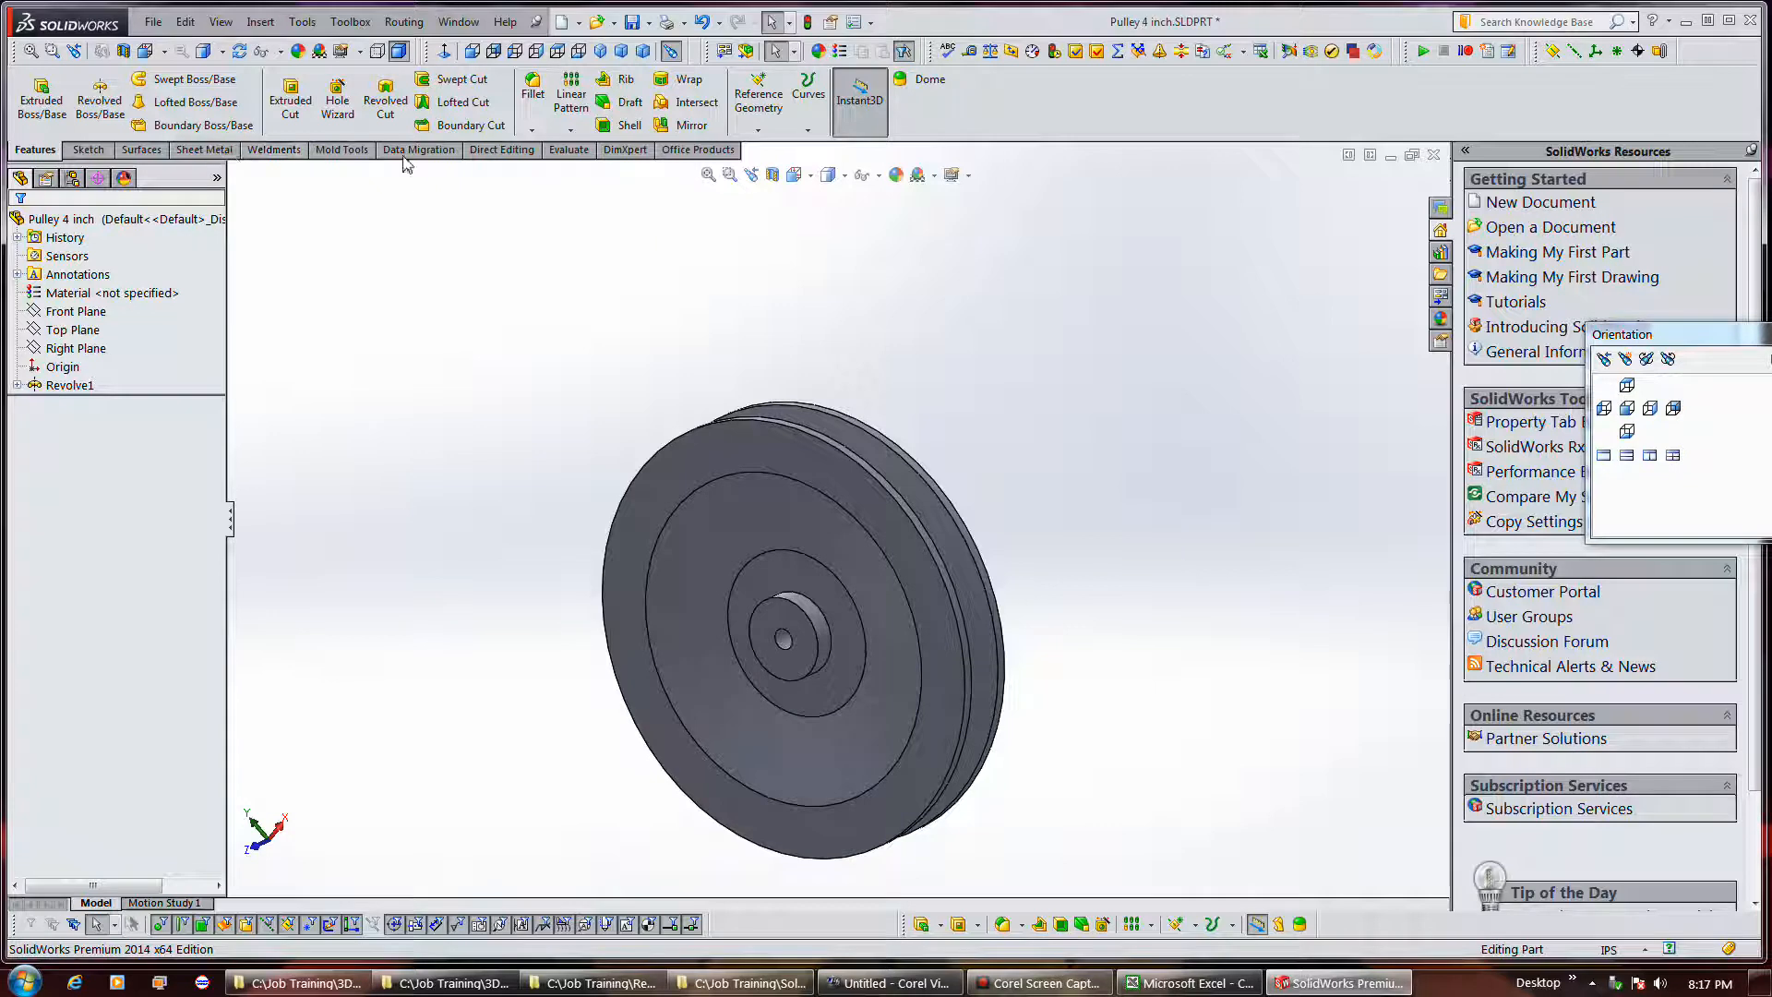
Fillet all edges of the revolved pulley with a constant 0.032 in radius and inspect the rounded rim.
{"action": "left_click", "coordinate": [532, 88]}
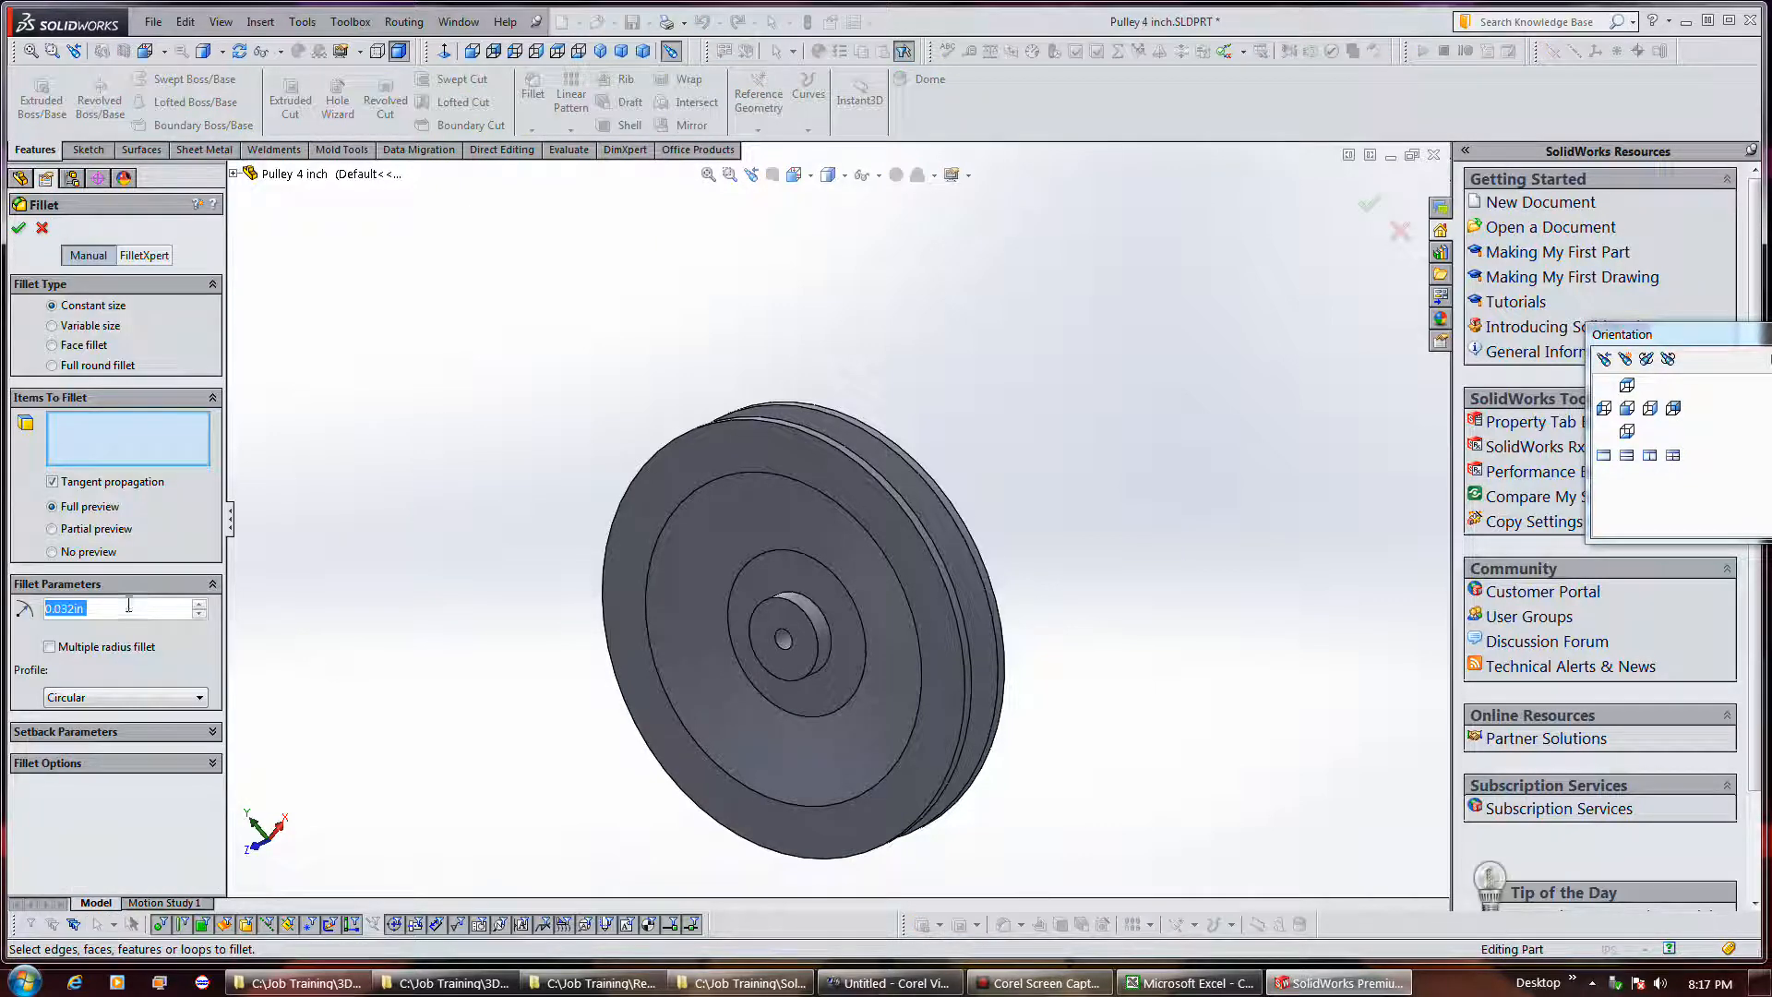
{"action": "left_click", "coordinate": [129, 607]}
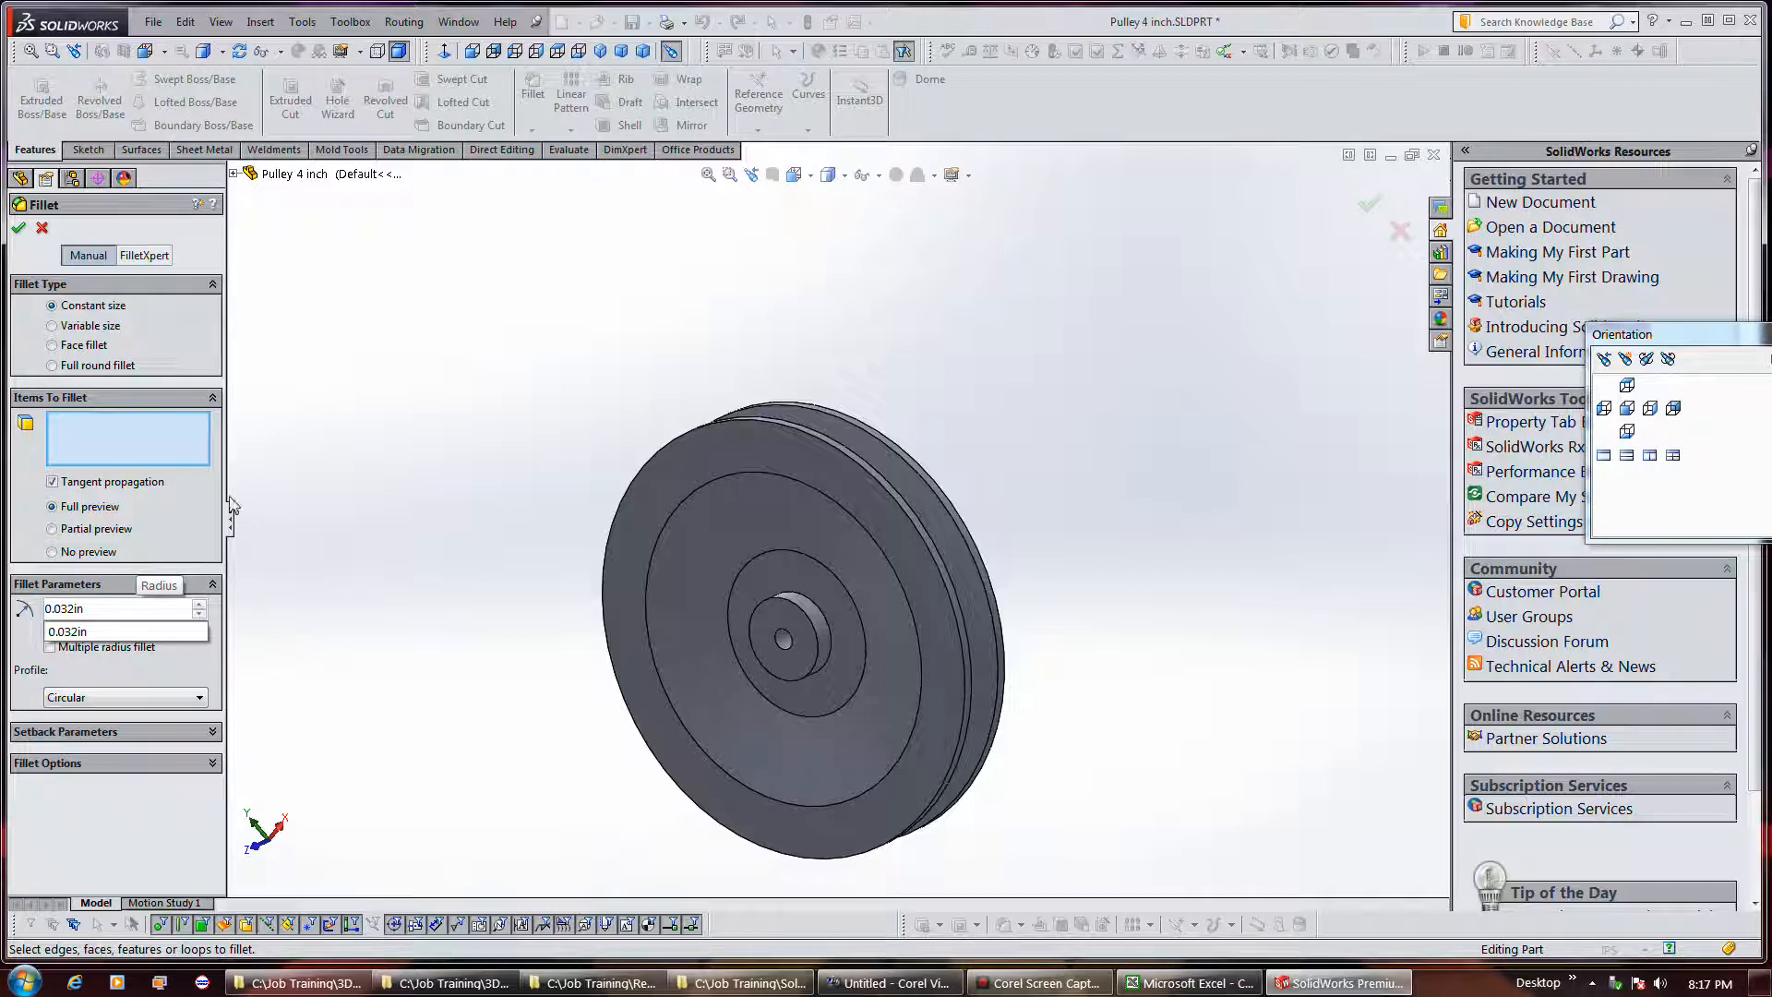
{"action": "left_click_drag", "start_coordinate": [468, 318], "coordinate": [1043, 878]}
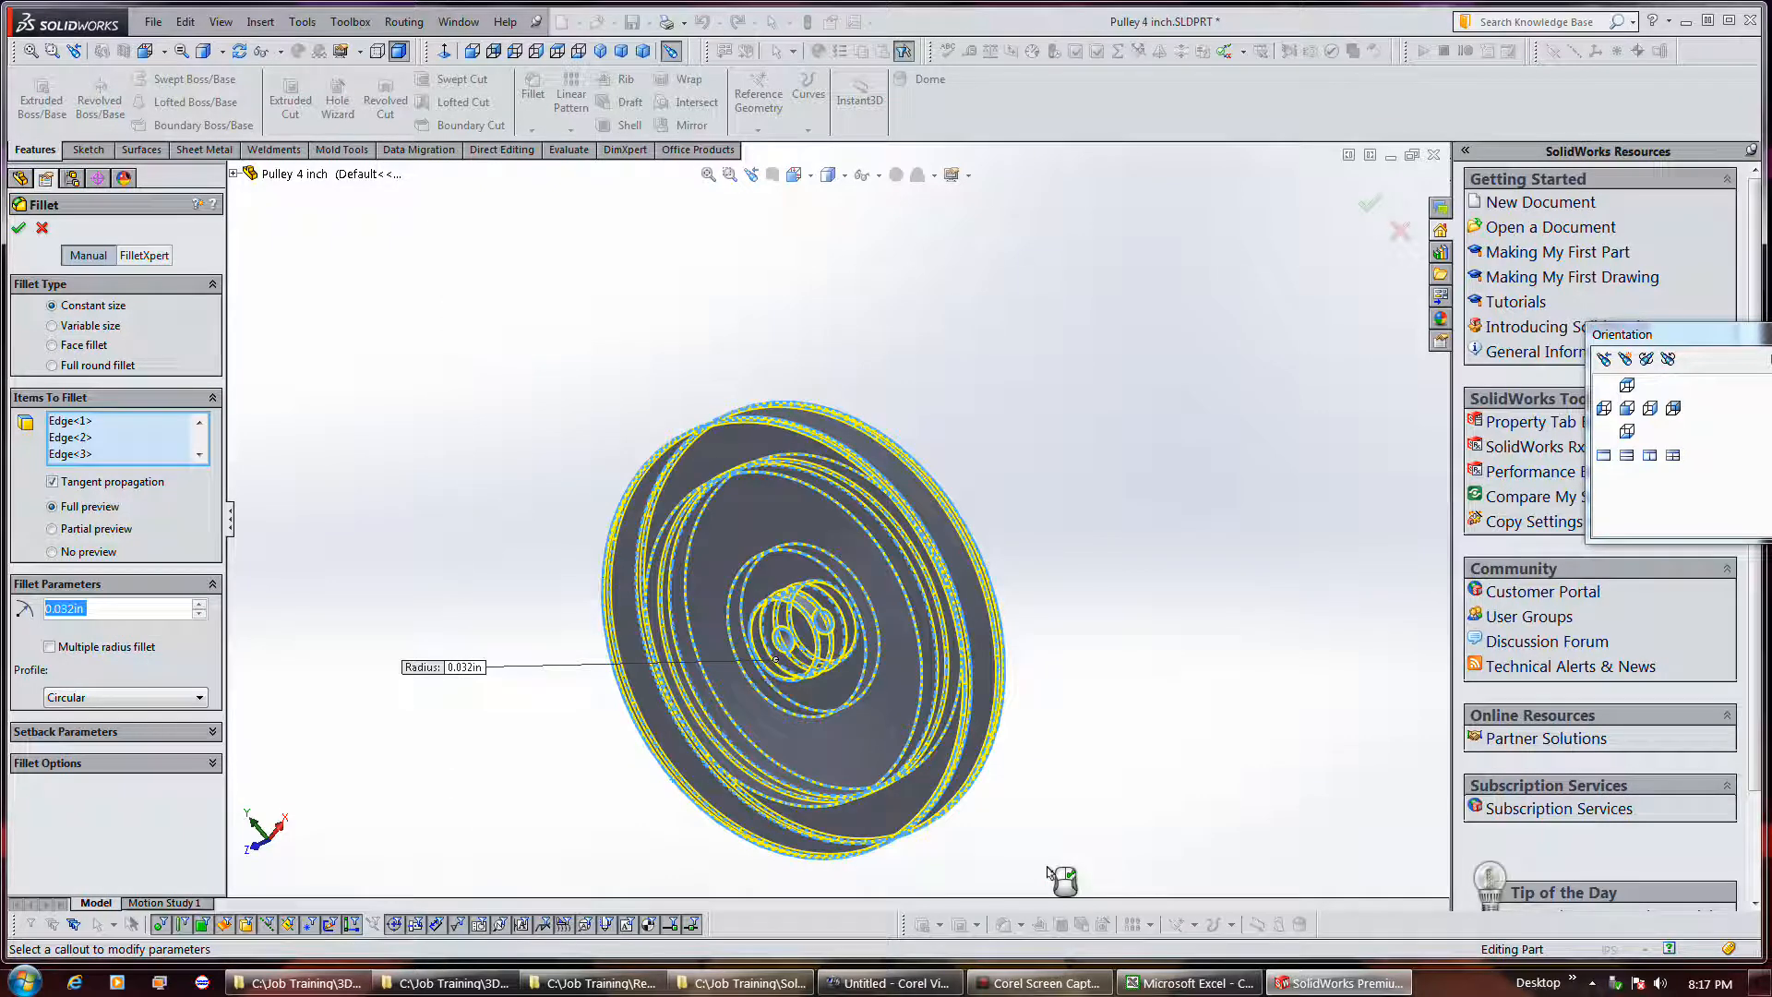
{"action": "right_click", "coordinate": [1047, 872]}
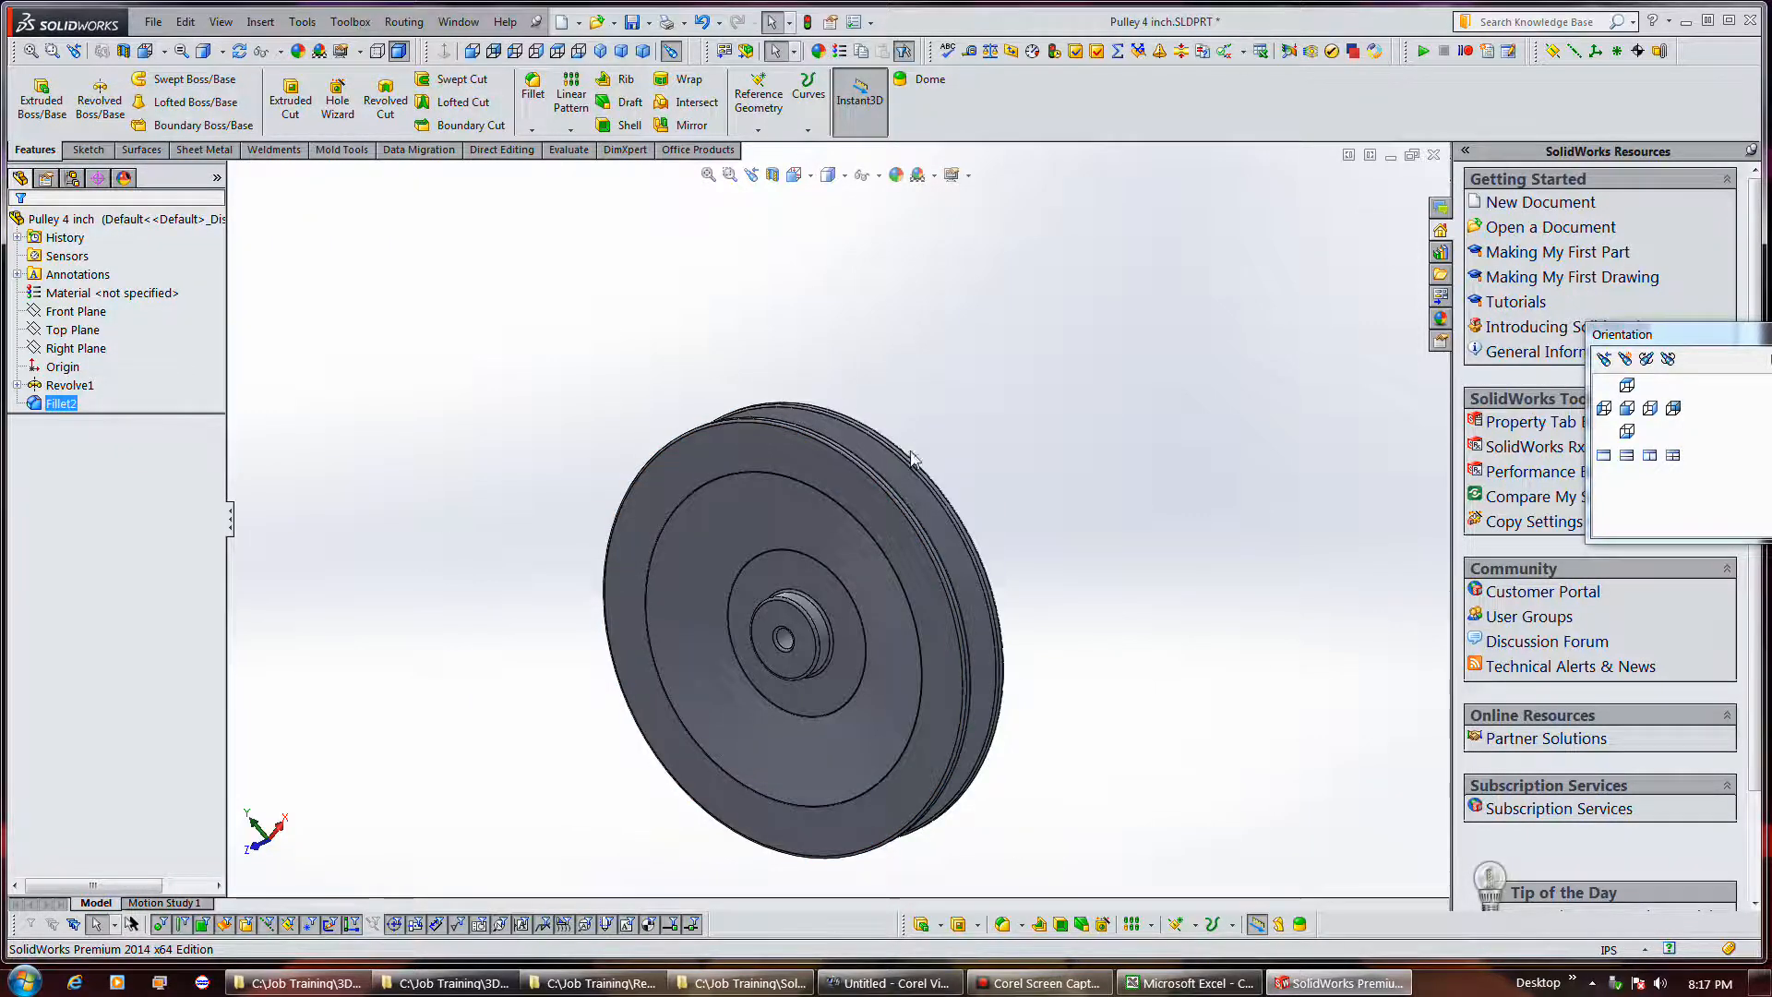
{"action": "scroll", "coordinate": [912, 538], "scroll_direction": "down", "scroll_amount": 5}
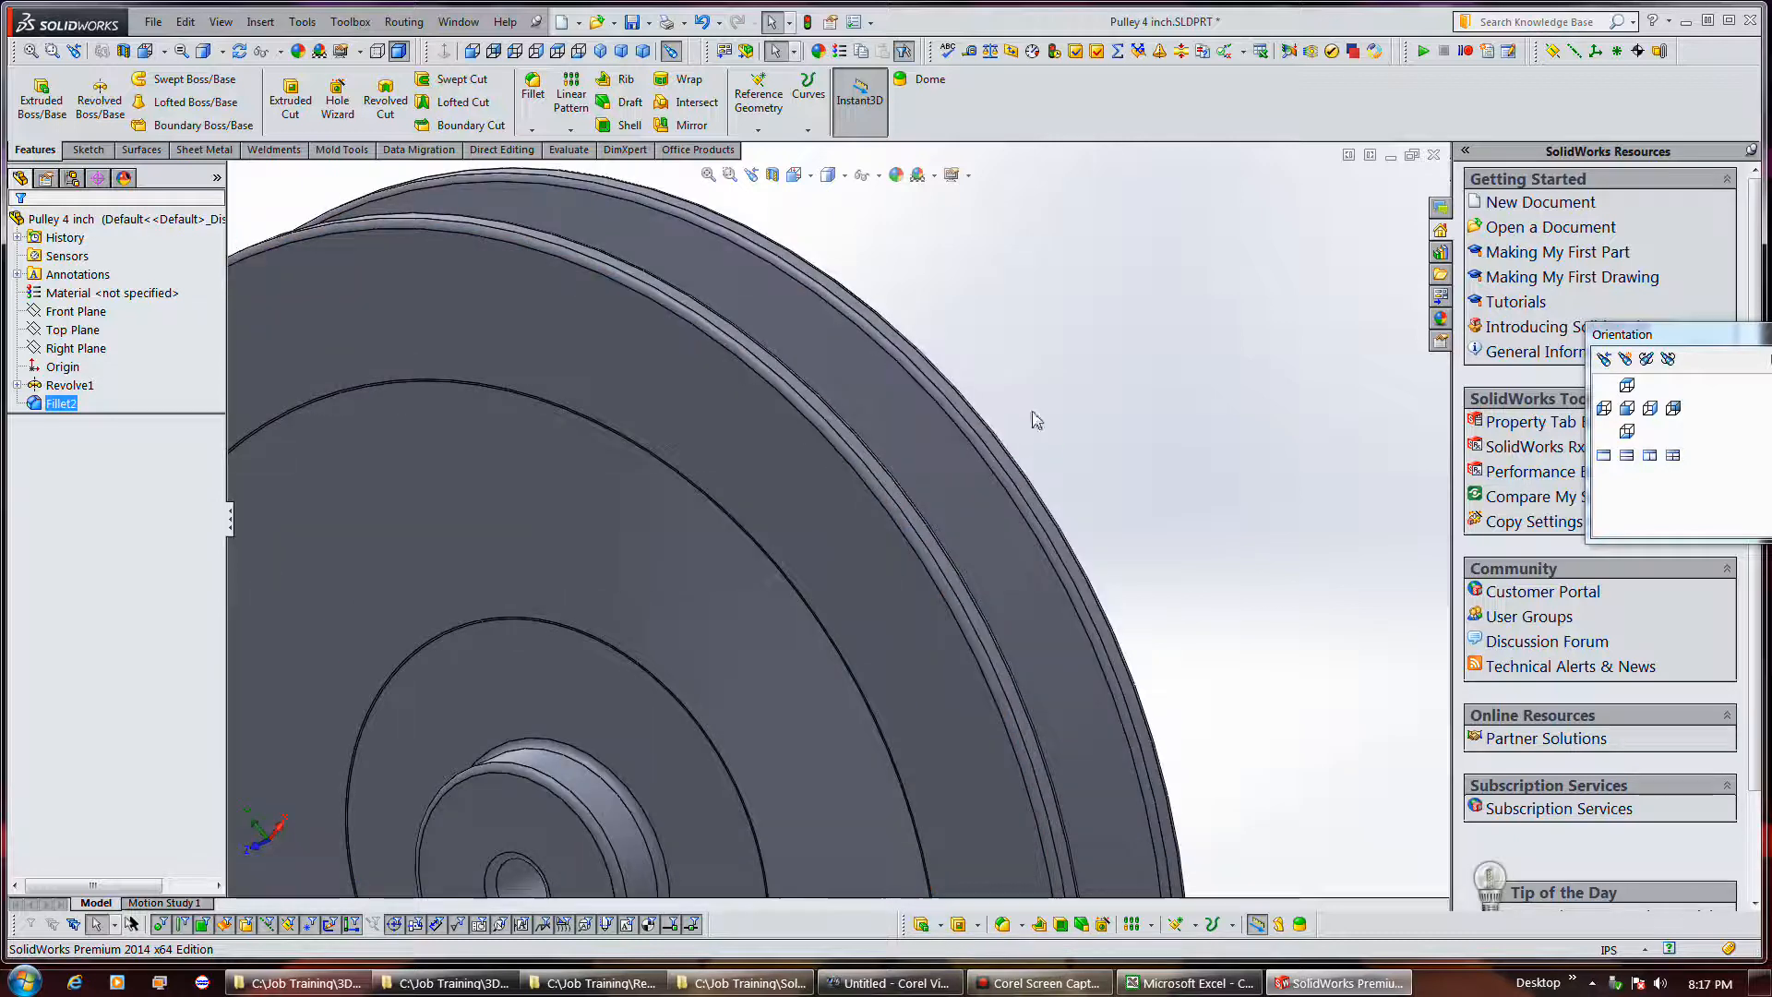
{"action": "scroll", "coordinate": [1061, 424], "scroll_direction": "down", "scroll_amount": 3}
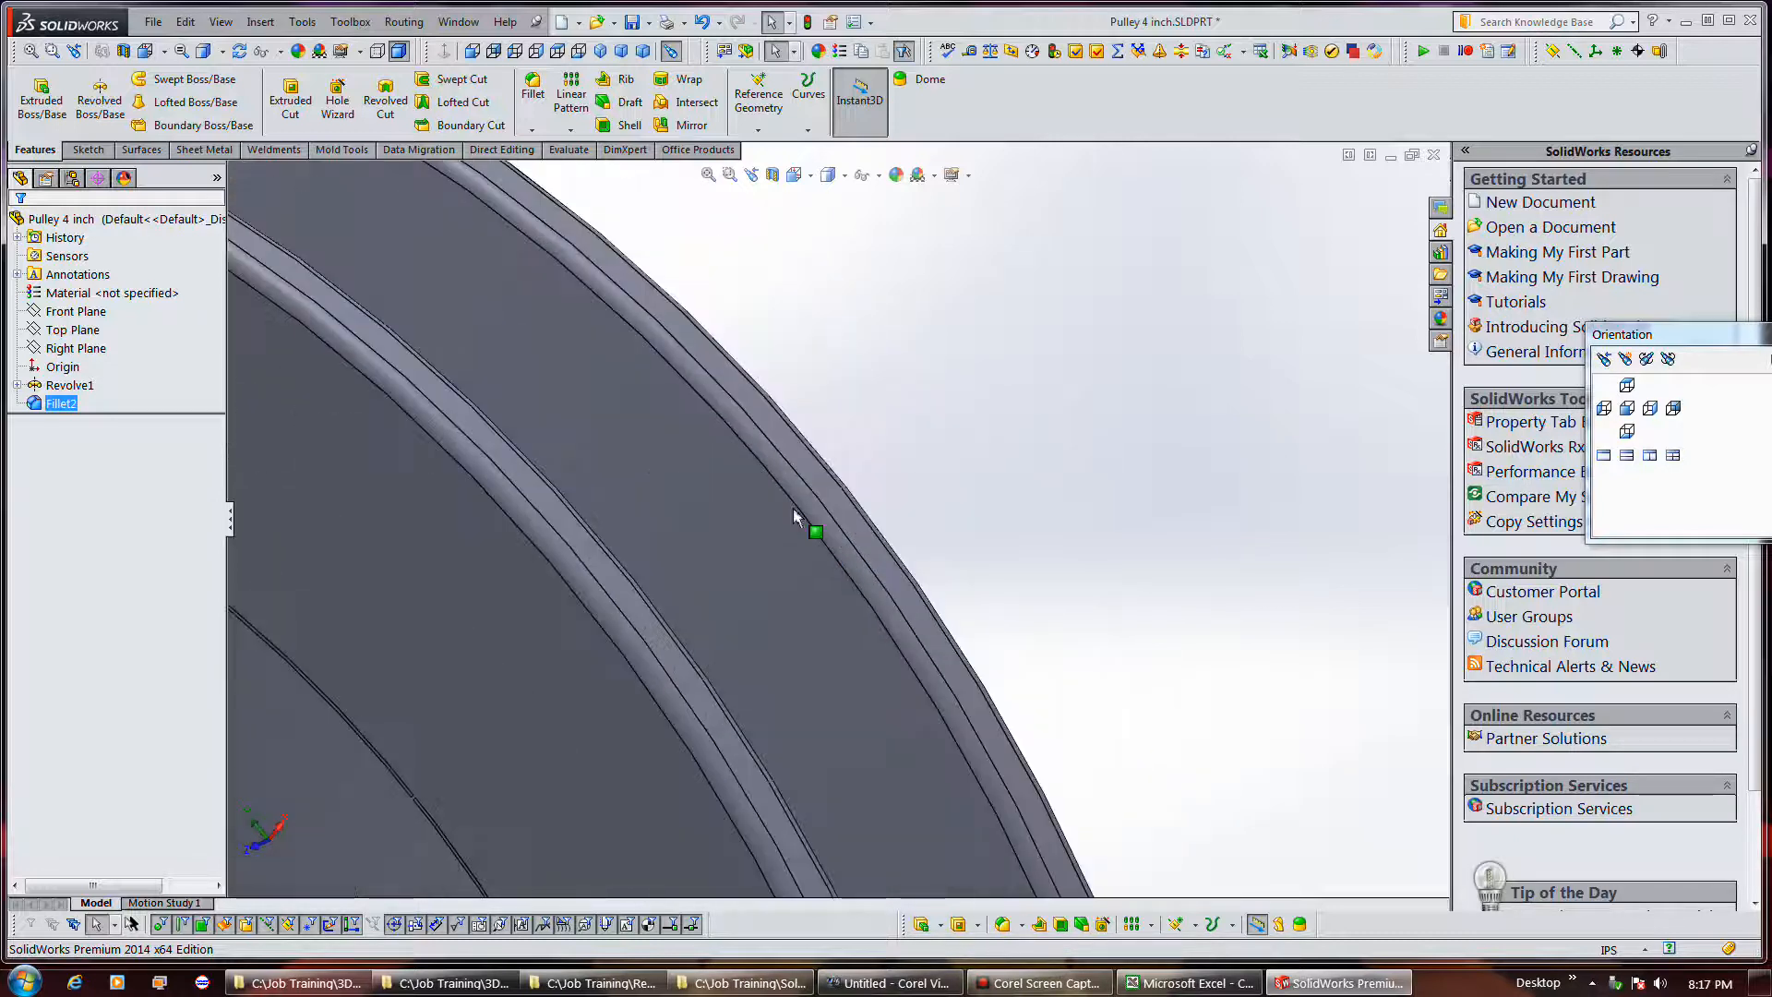
{"action": "scroll", "coordinate": [784, 546], "scroll_direction": "up", "scroll_amount": 10}
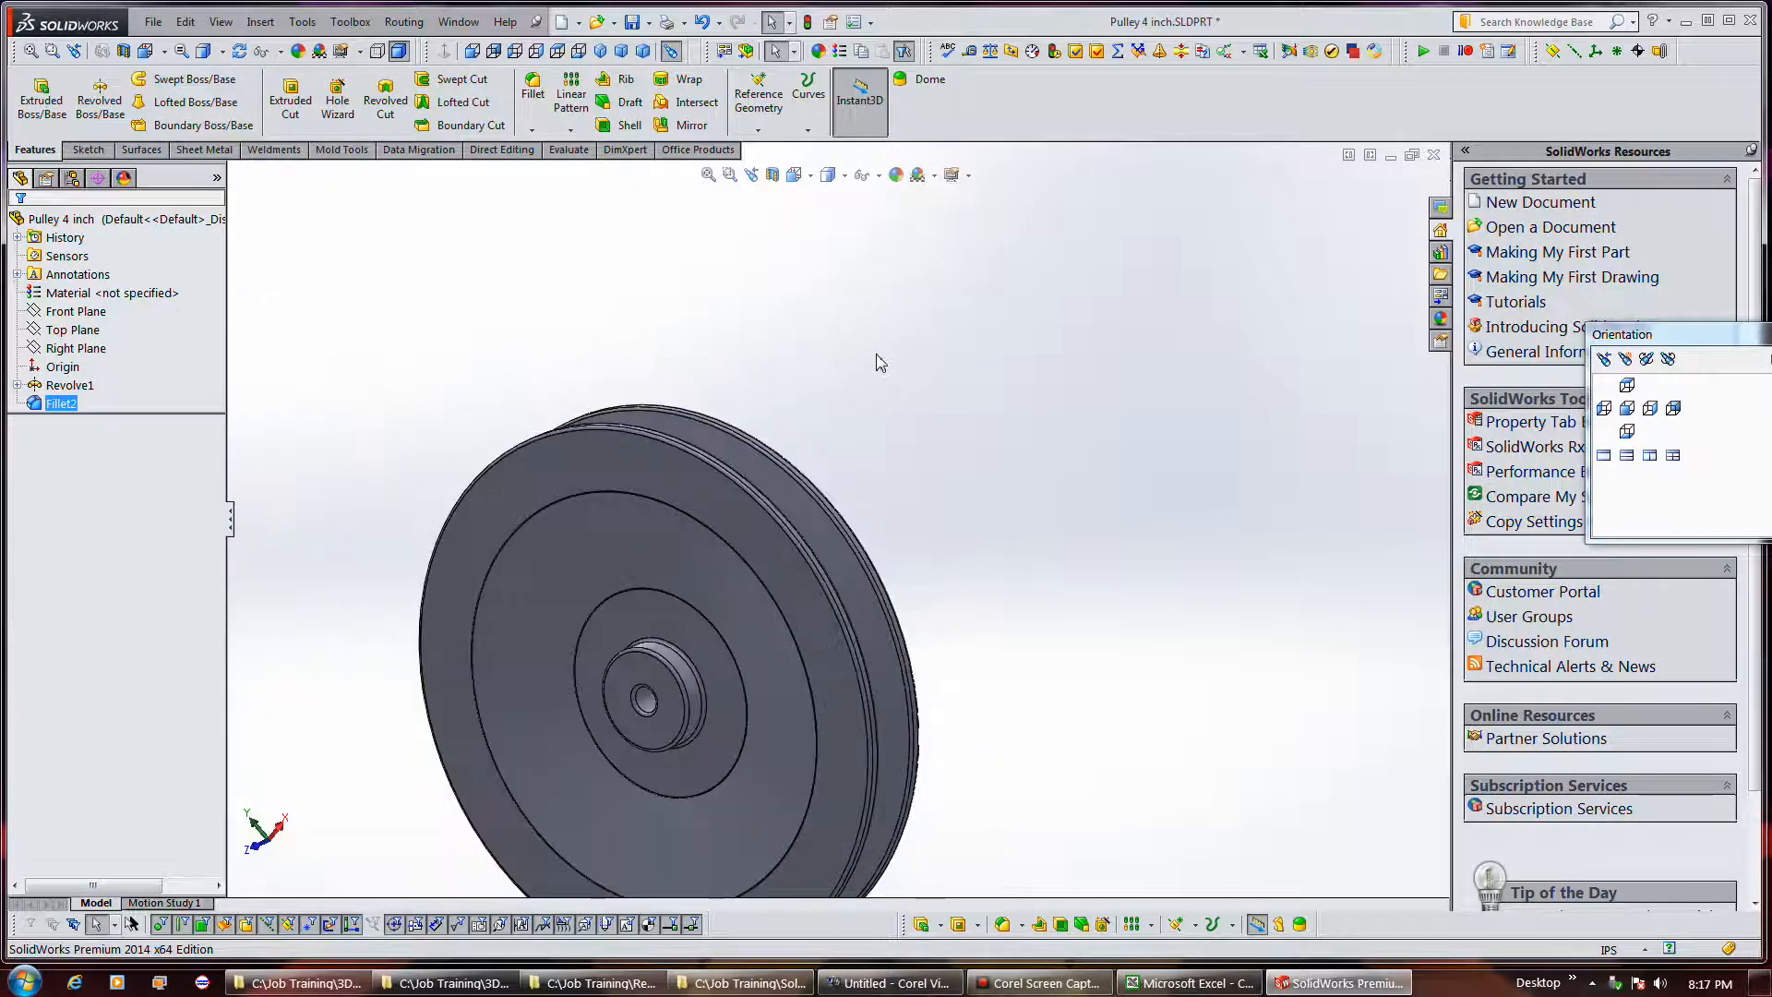
{"action": "scroll", "coordinate": [879, 361], "scroll_direction": "up", "scroll_amount": 3}
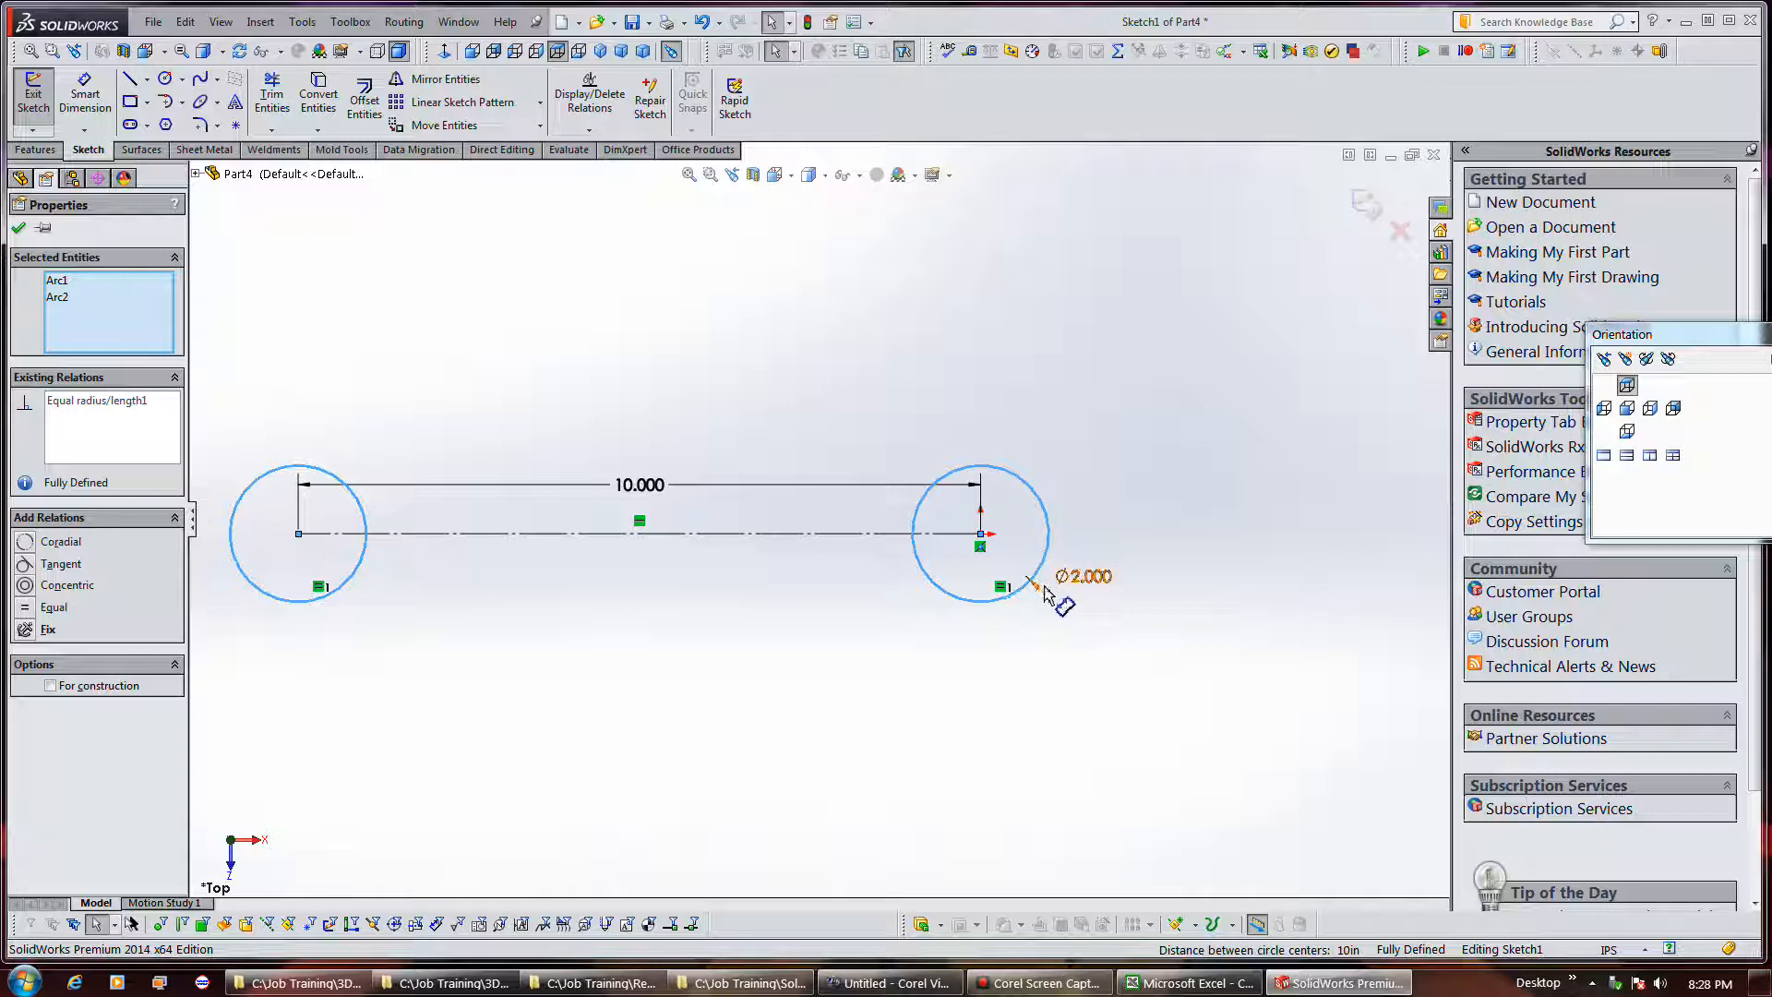
Move the 2 in diameter dimension farther away from the circle at the origin.
{"action": "left_click_drag", "start_coordinate": [1044, 594], "coordinate": [1100, 625]}
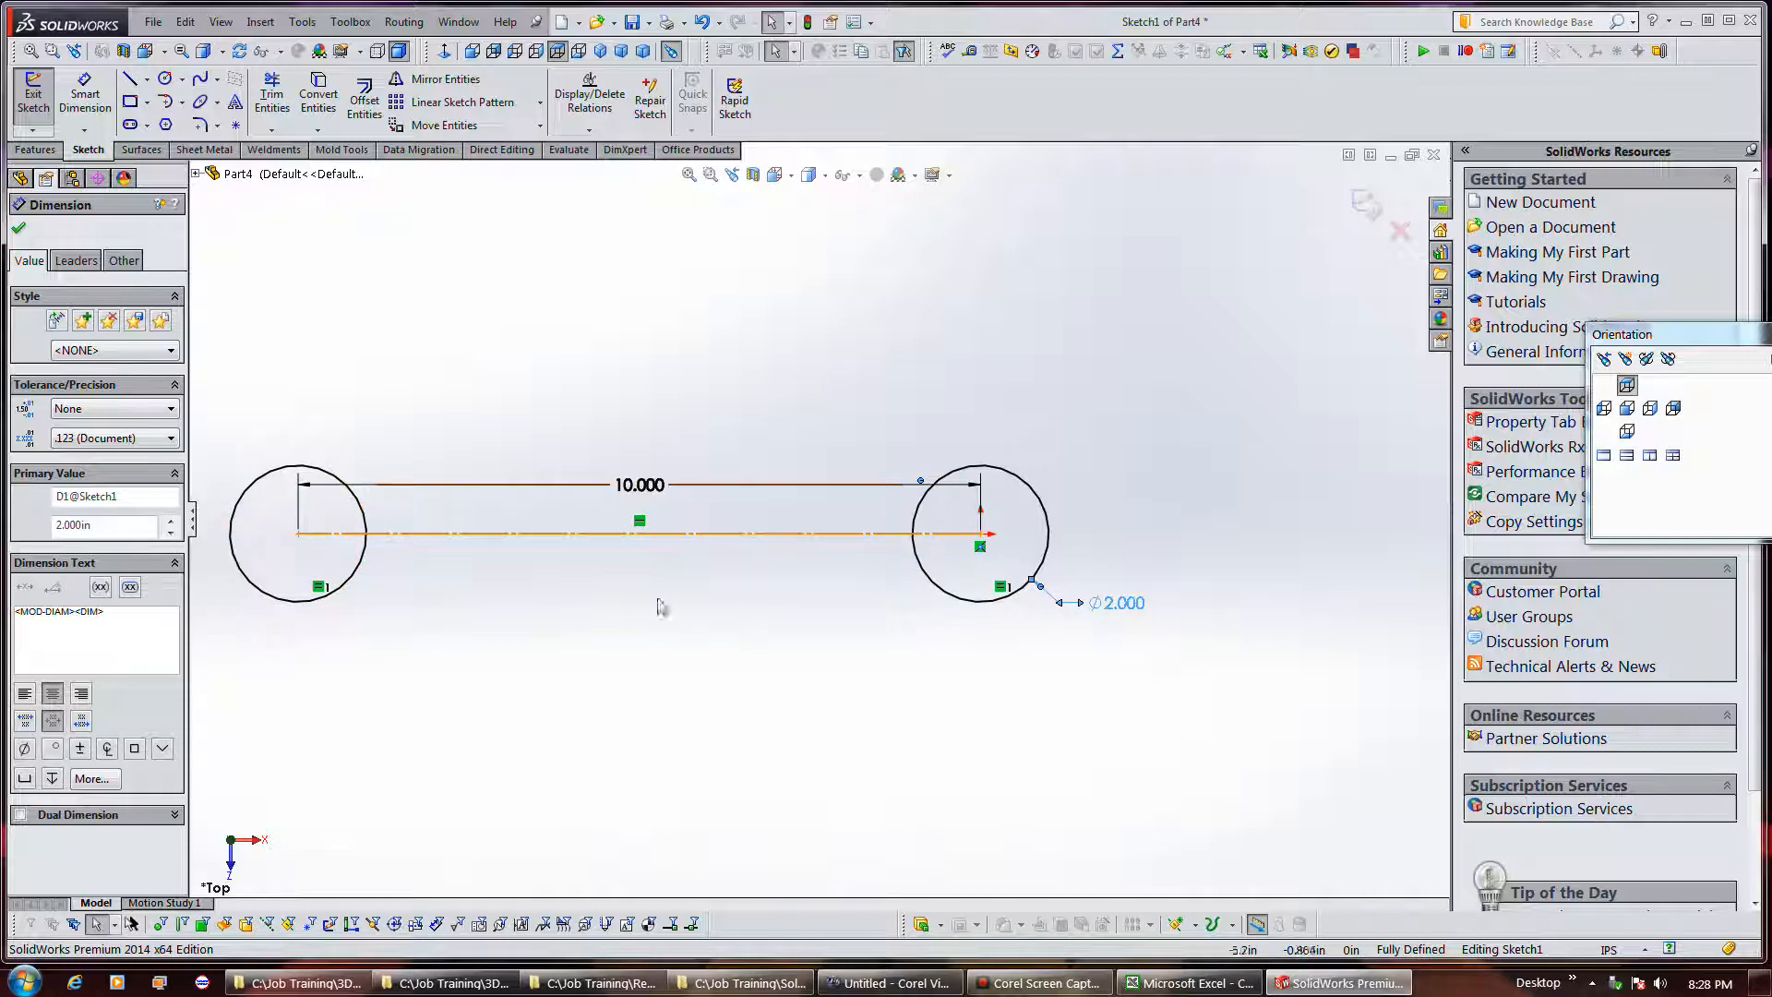
{"action": "left_click_drag", "start_coordinate": [983, 652], "coordinate": [347, 557]}
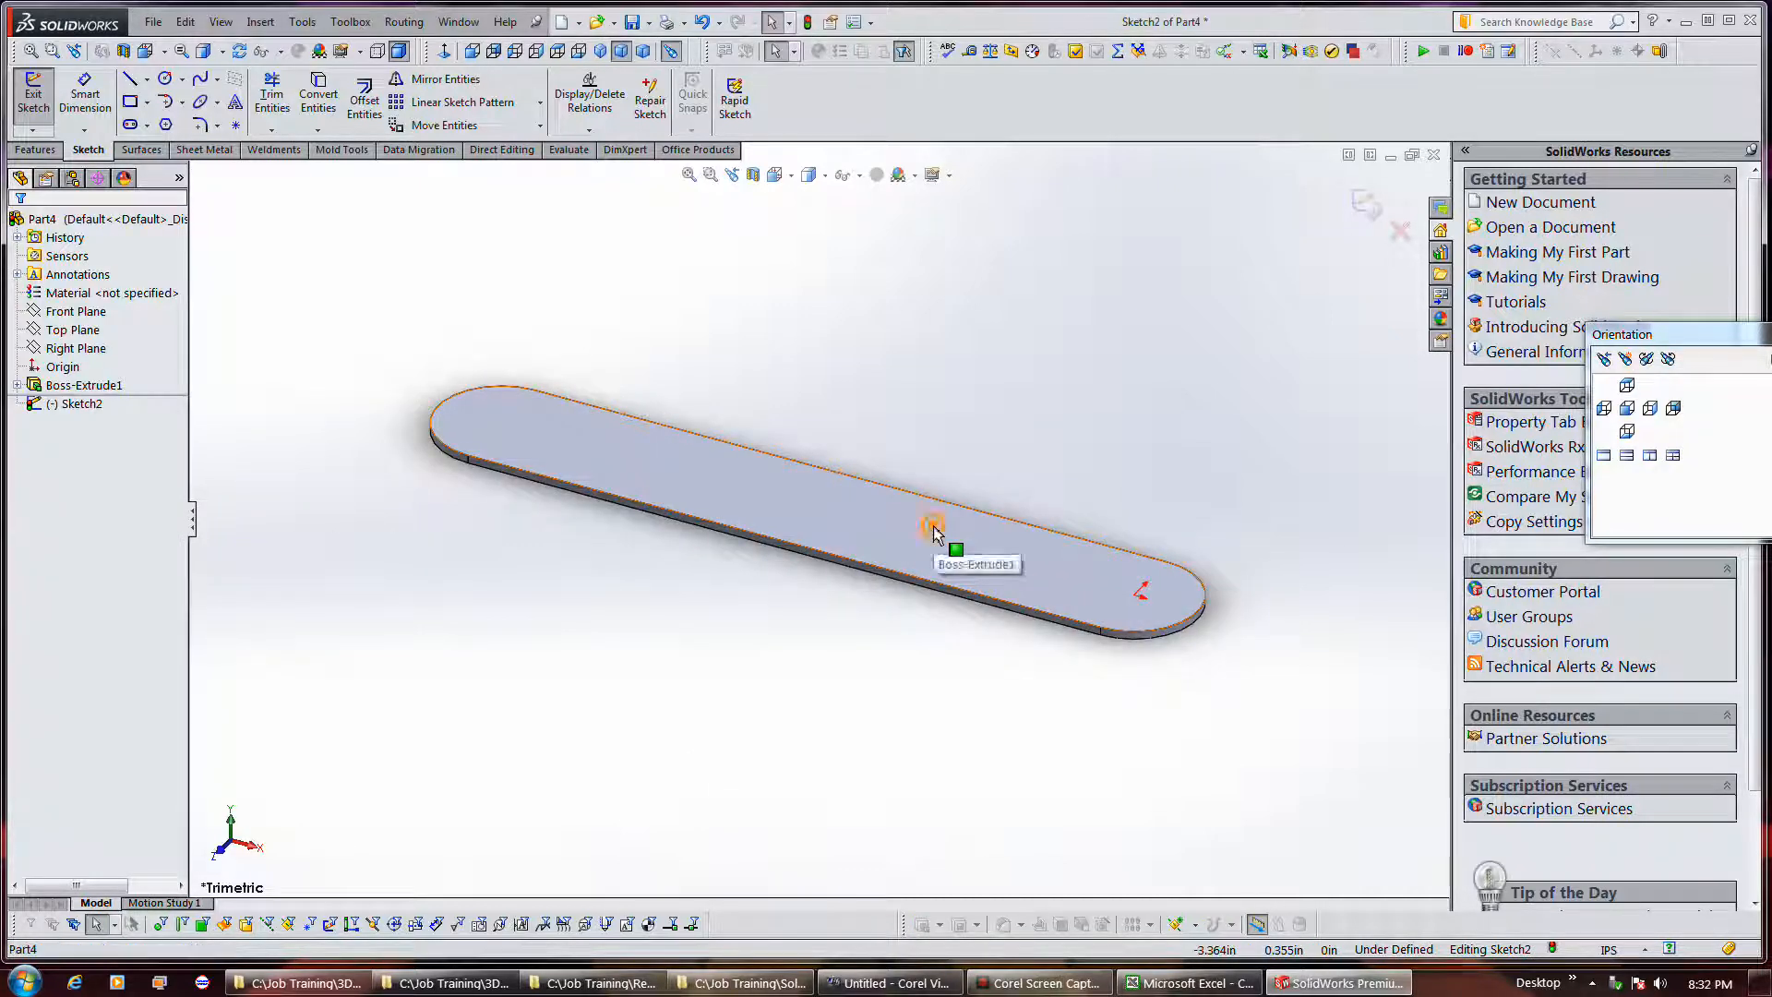
Select the round-ended bar's extrusion and orient the view normal to it for the open sketch.
{"action": "right_click", "coordinate": [935, 532]}
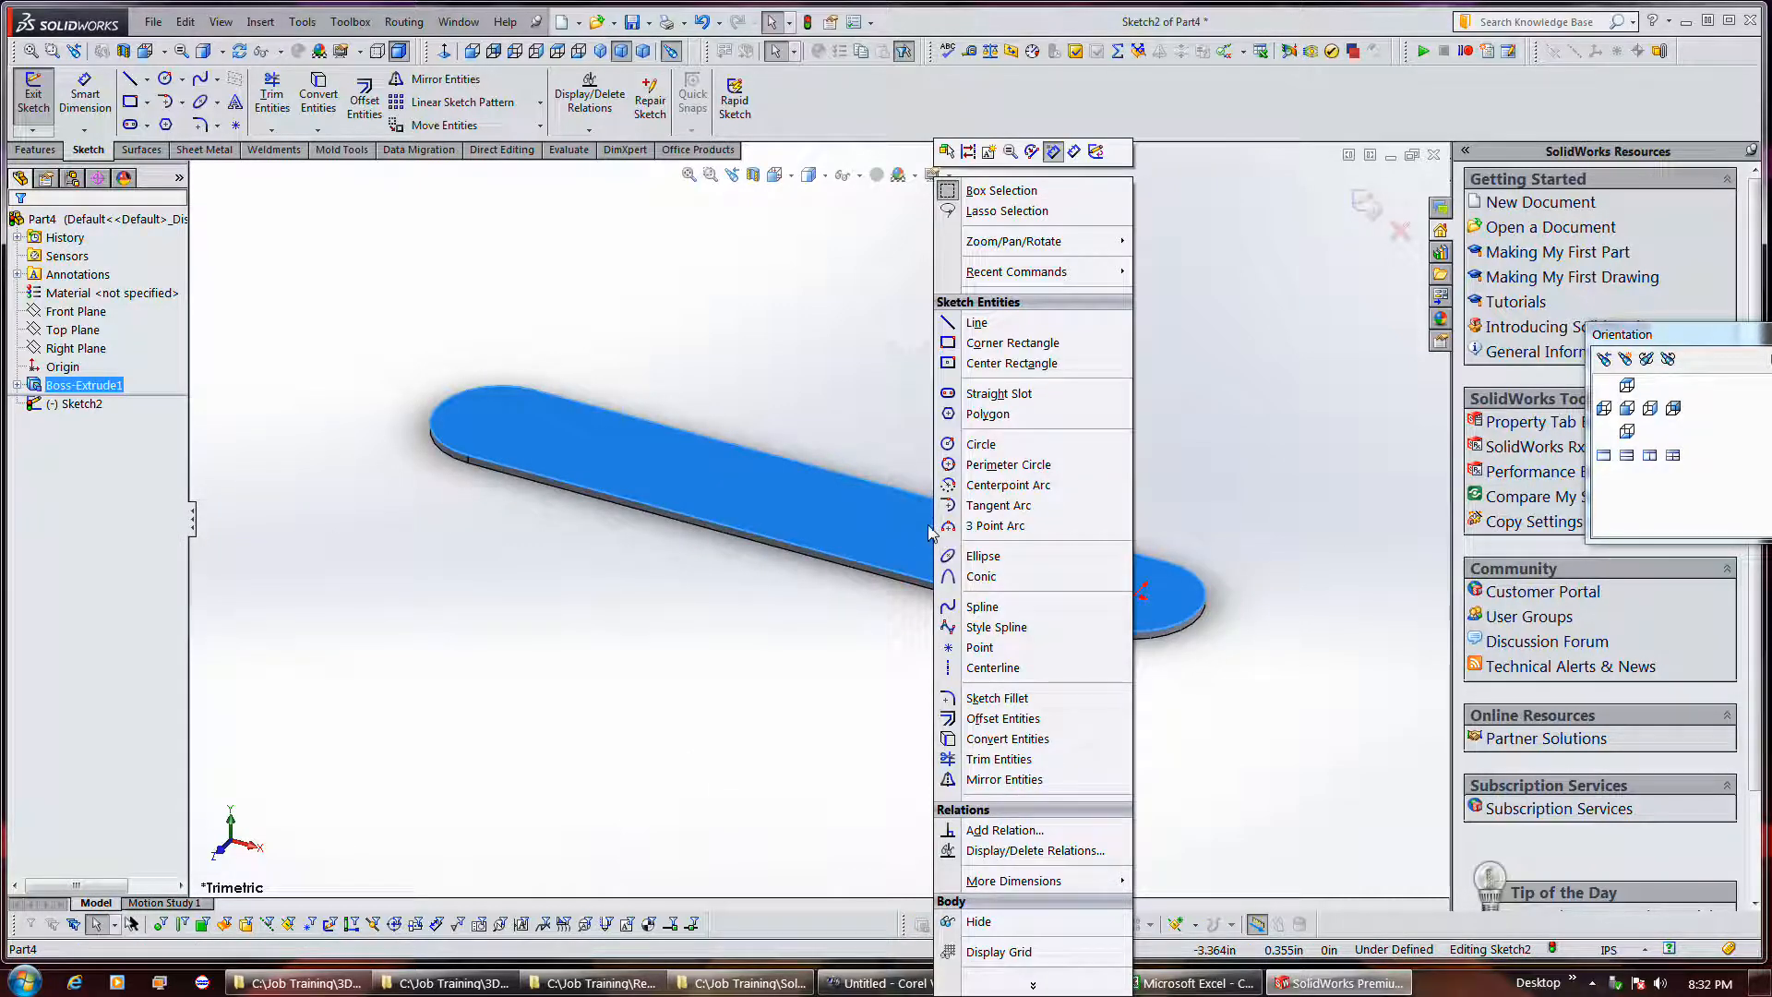
{"action": "right_click", "coordinate": [74, 388]}
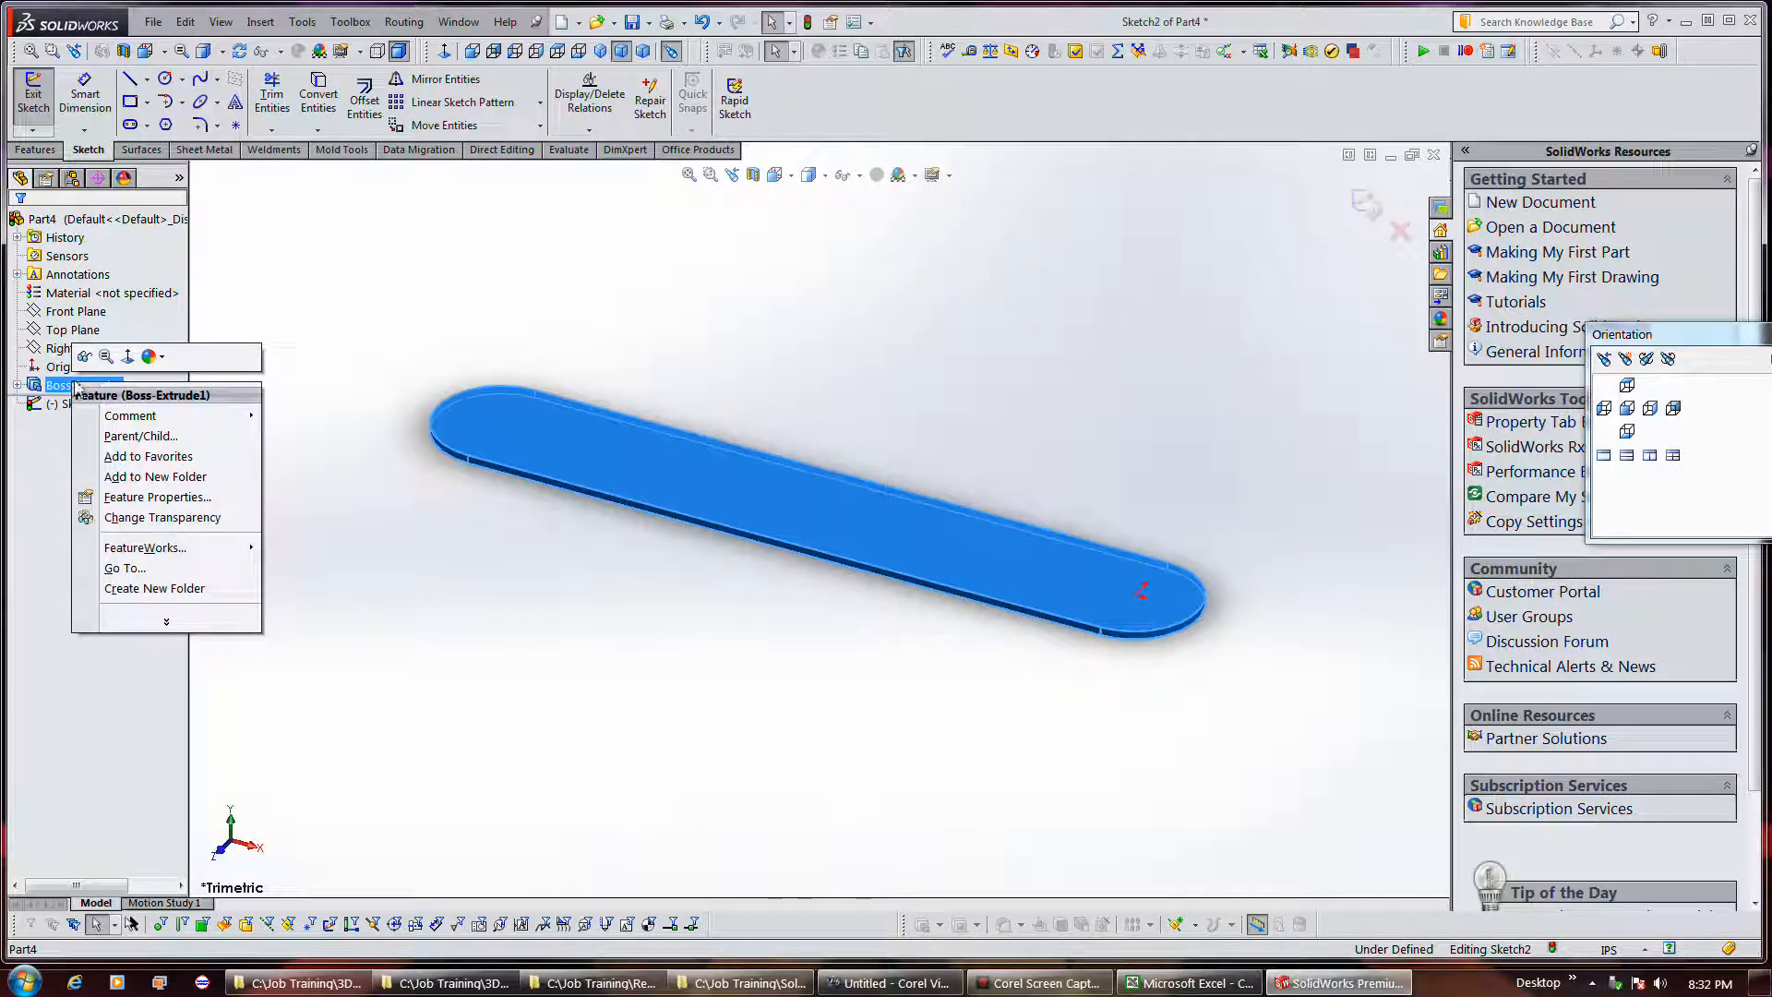
{"action": "left_click", "coordinate": [127, 356]}
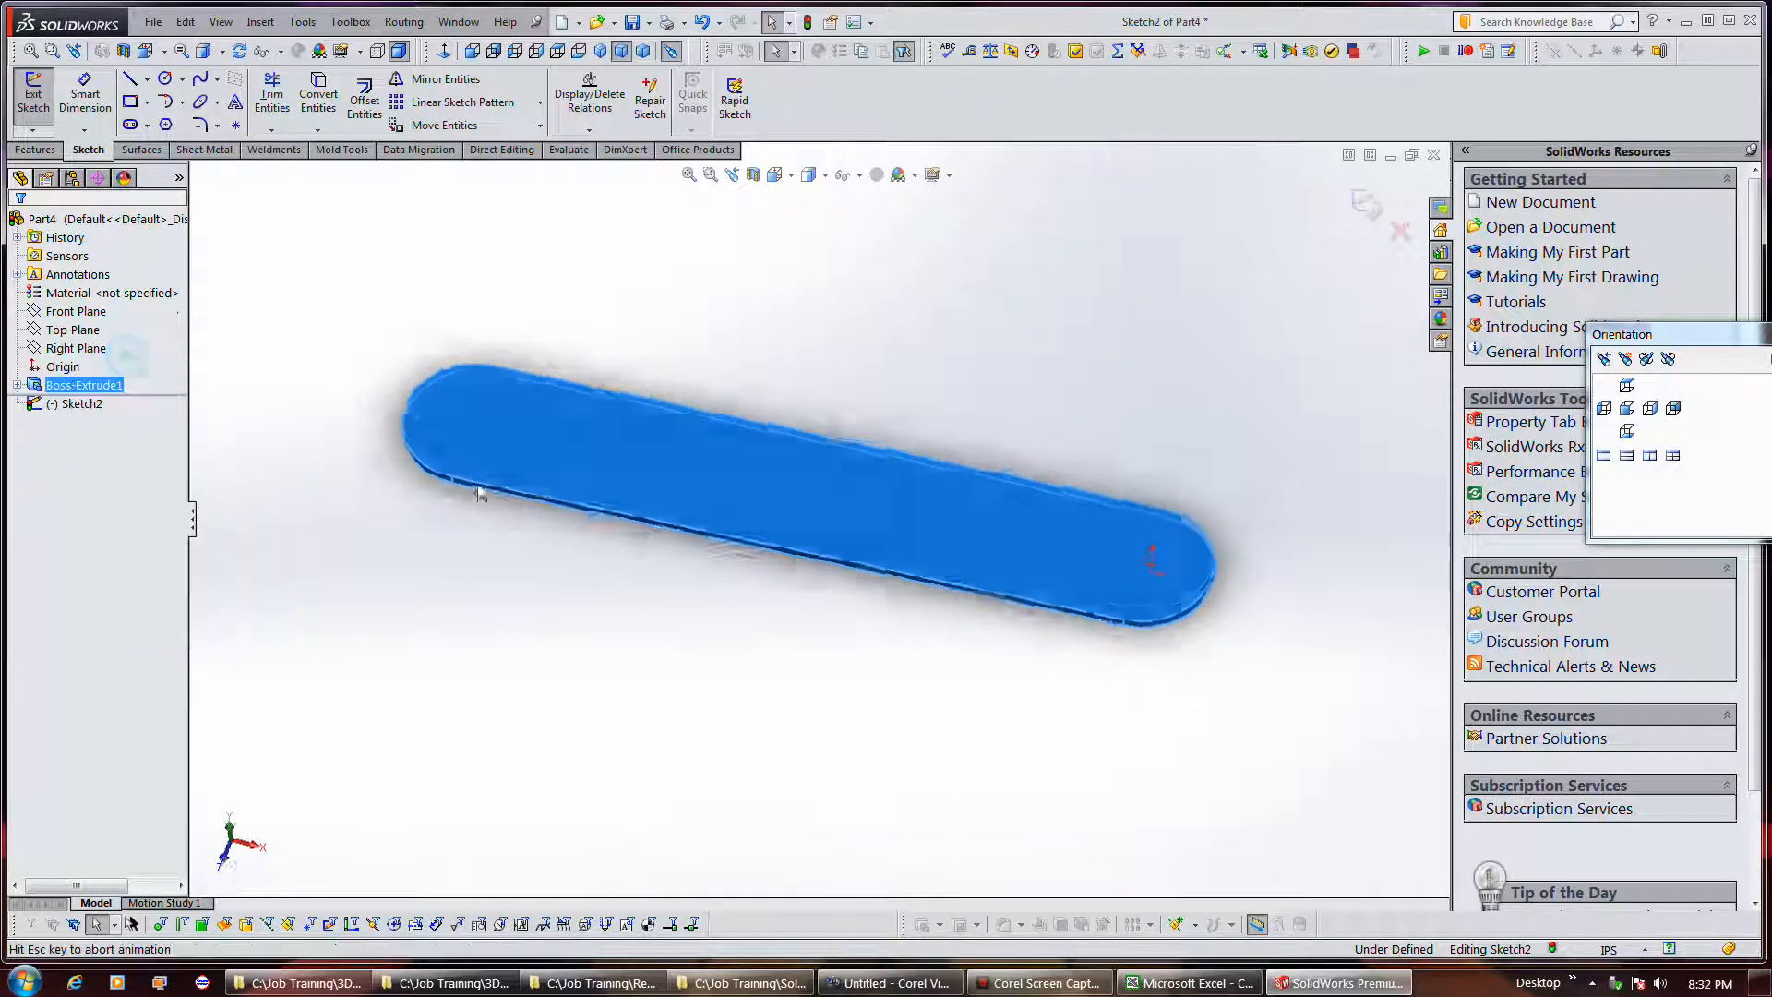
Sketch two equal circles, 0.330 in in diameter, centred on the arc centres of the bar's rounded ends.
{"action": "left_click", "coordinate": [932, 663]}
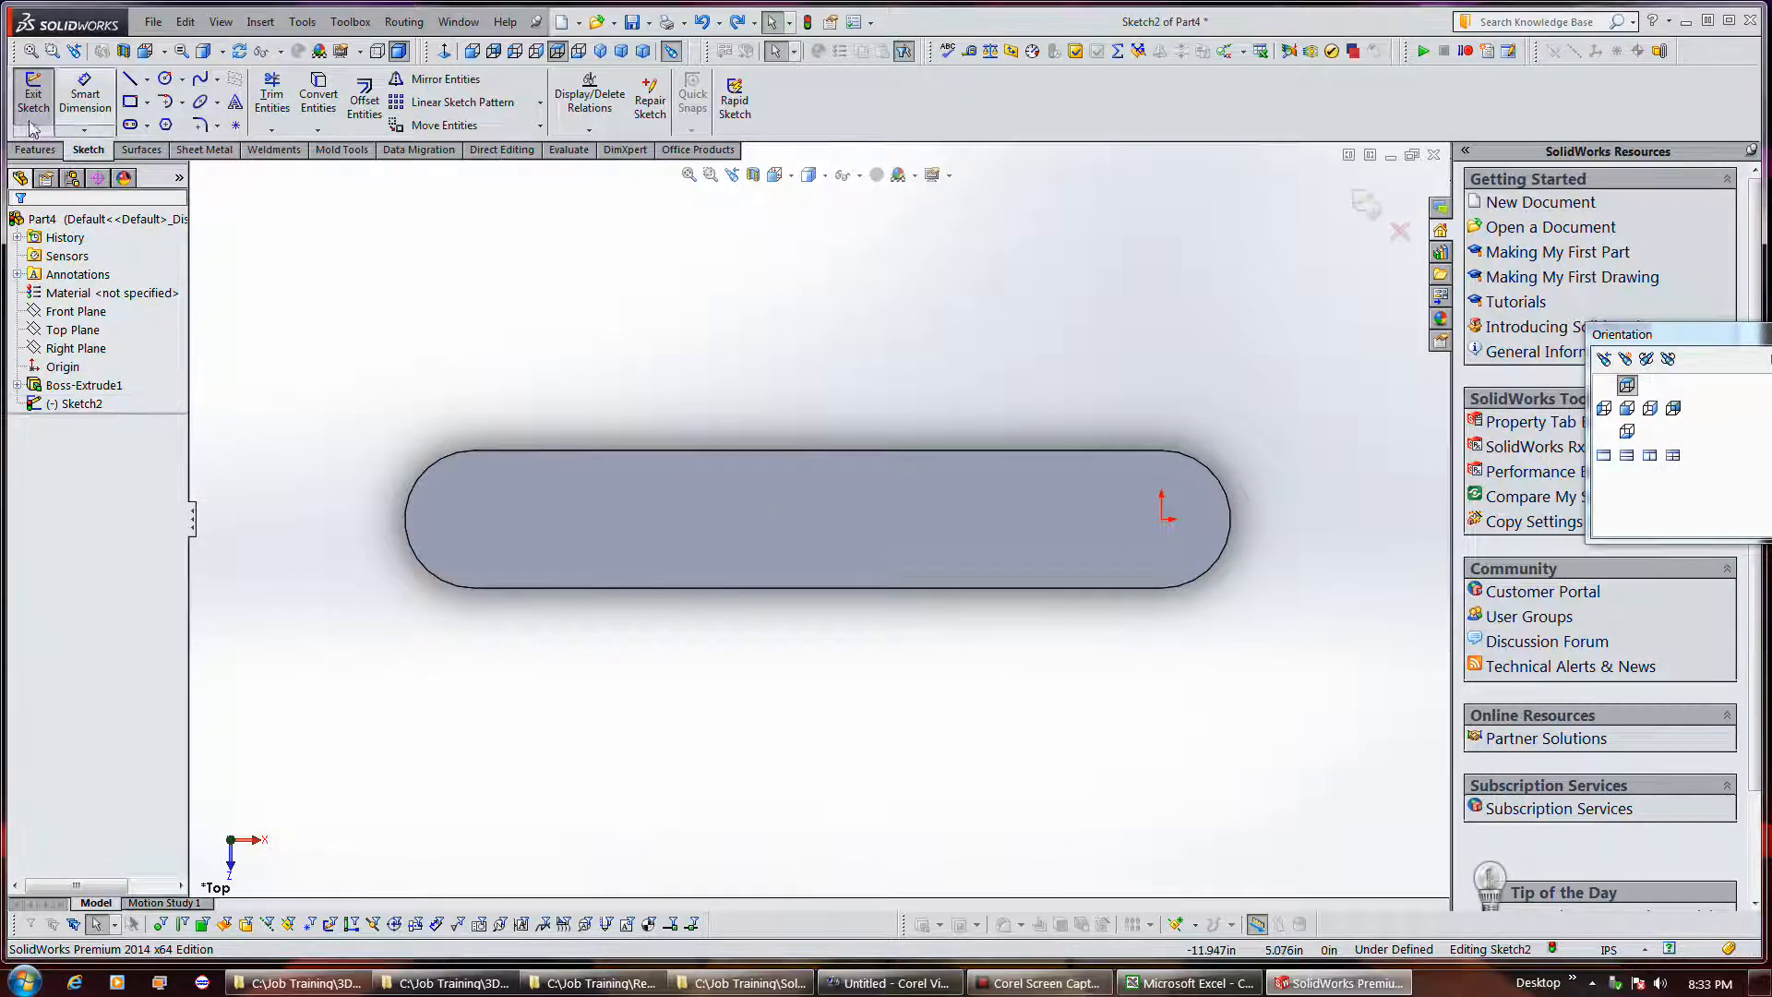
{"action": "left_click", "coordinate": [164, 79]}
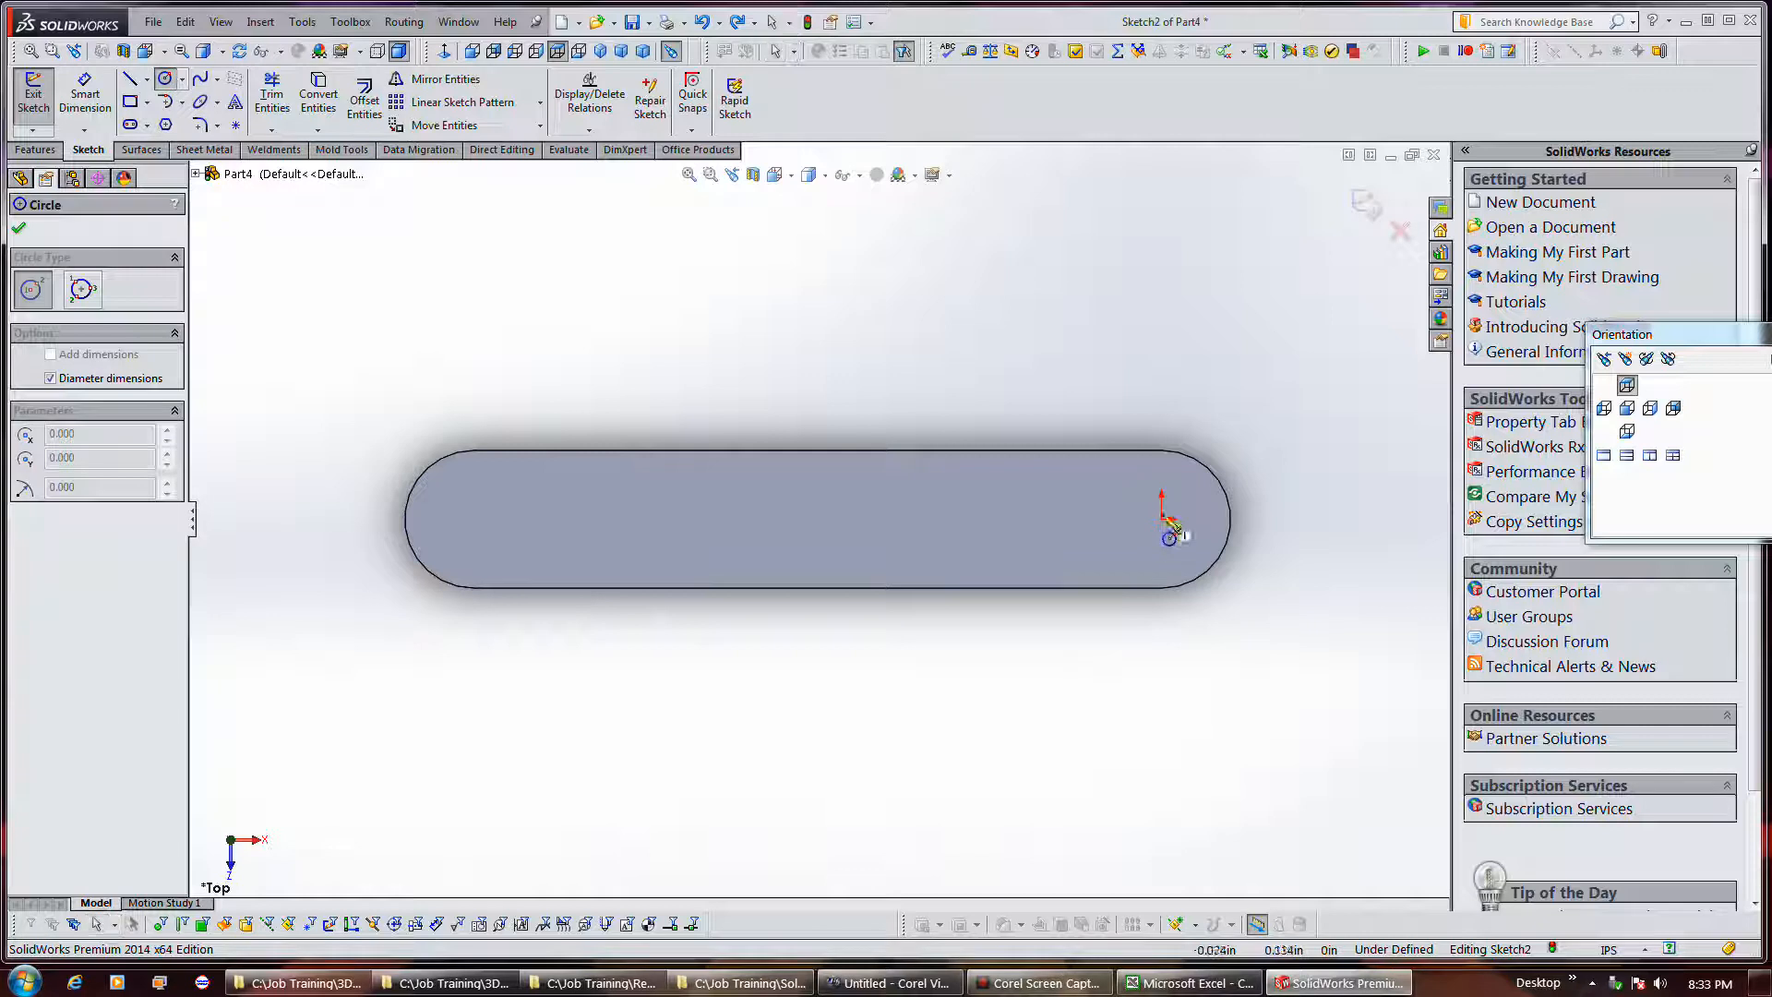
{"action": "left_click", "coordinate": [1161, 519]}
{"action": "left_click", "coordinate": [1250, 552]}
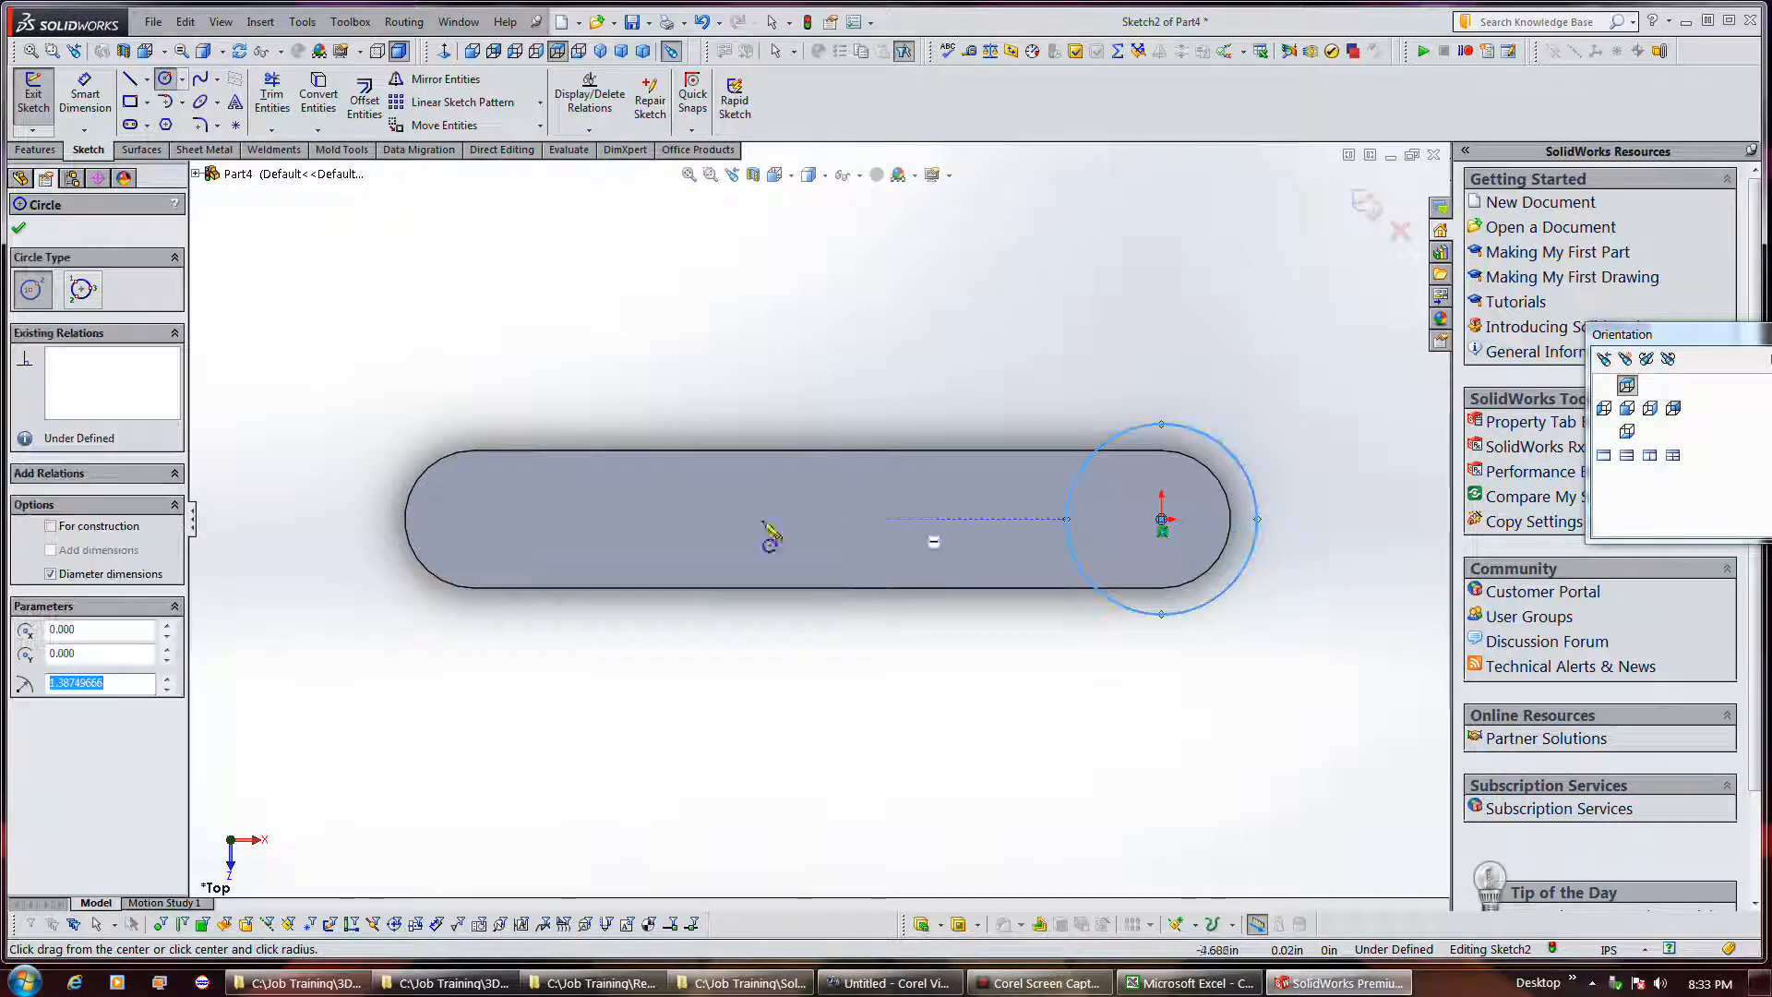
{"action": "left_click", "coordinate": [474, 519]}
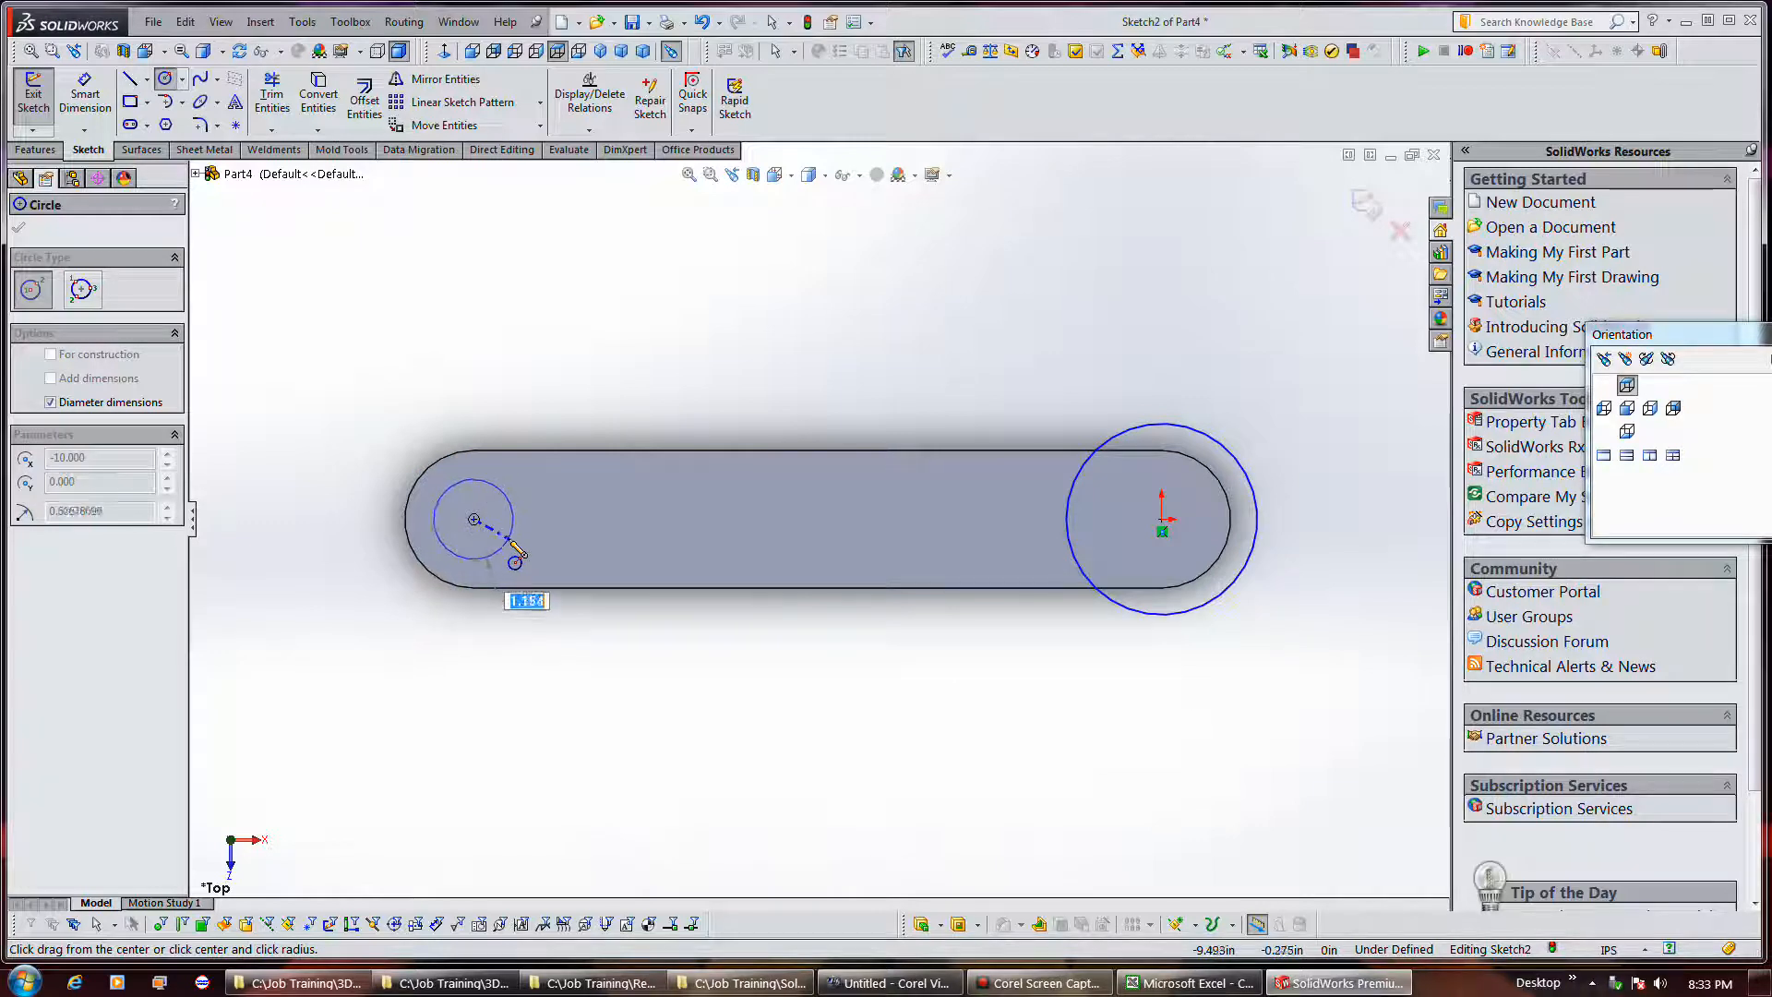
{"action": "left_click", "coordinate": [549, 585]}
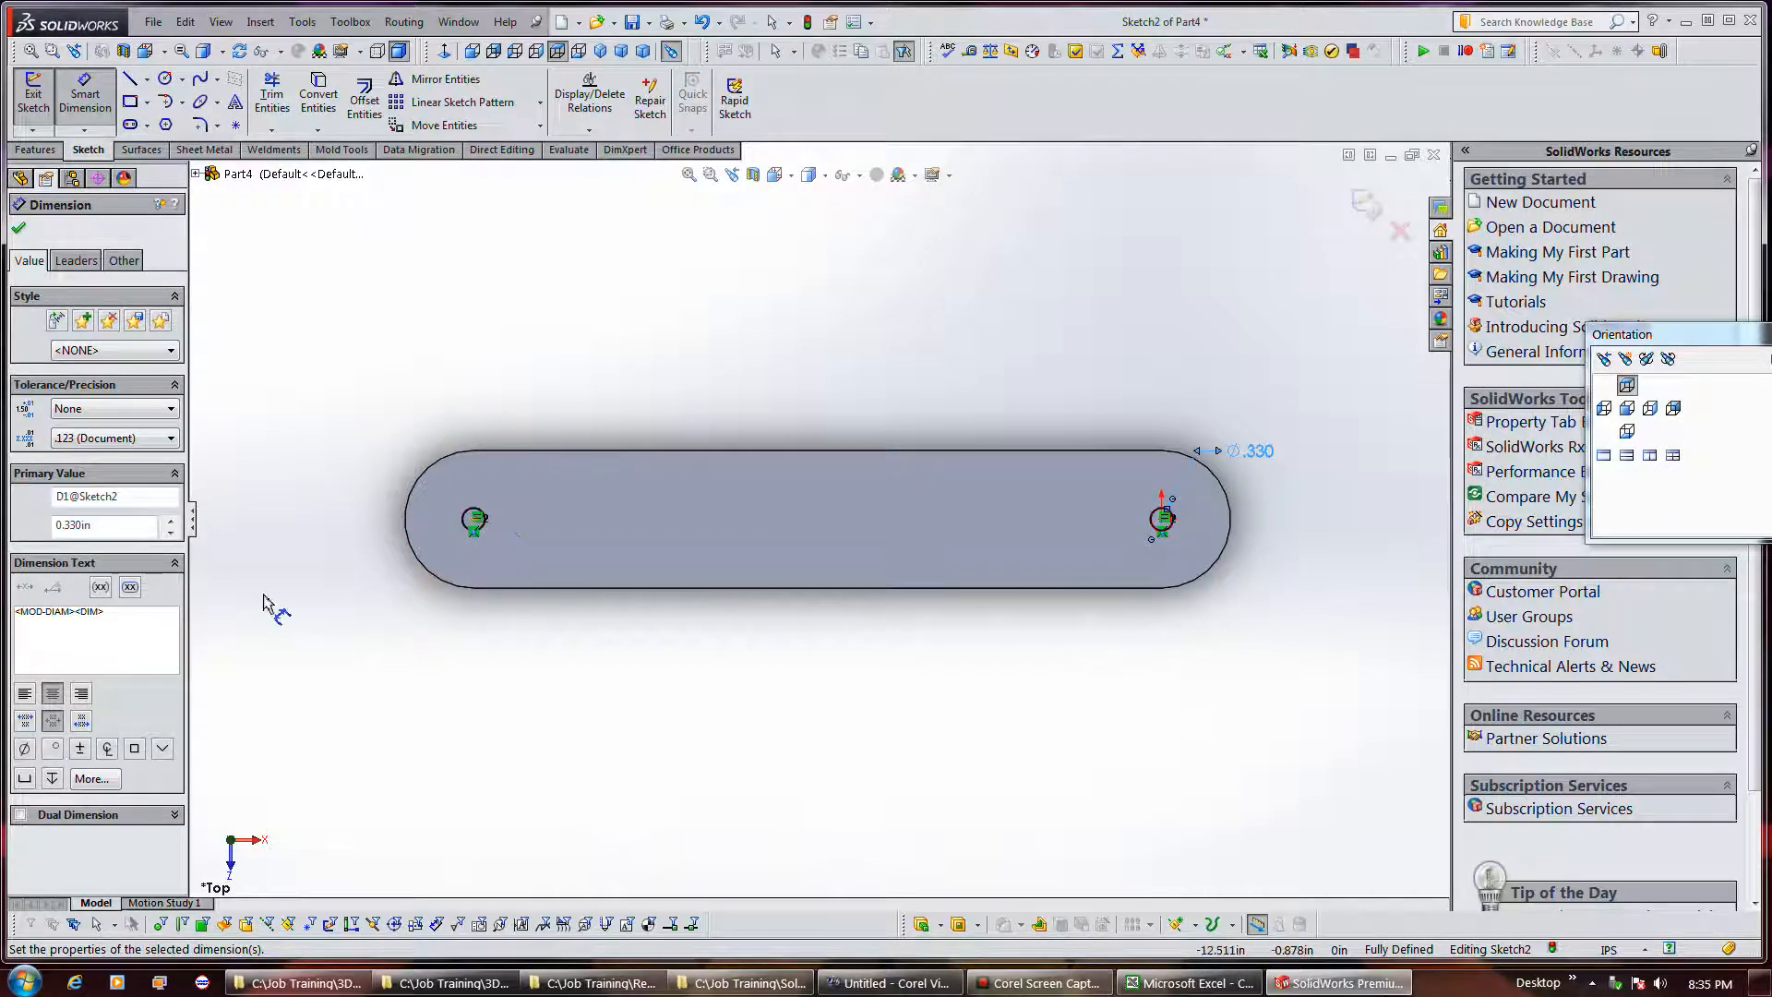
{"action": "left_click", "coordinate": [442, 382]}
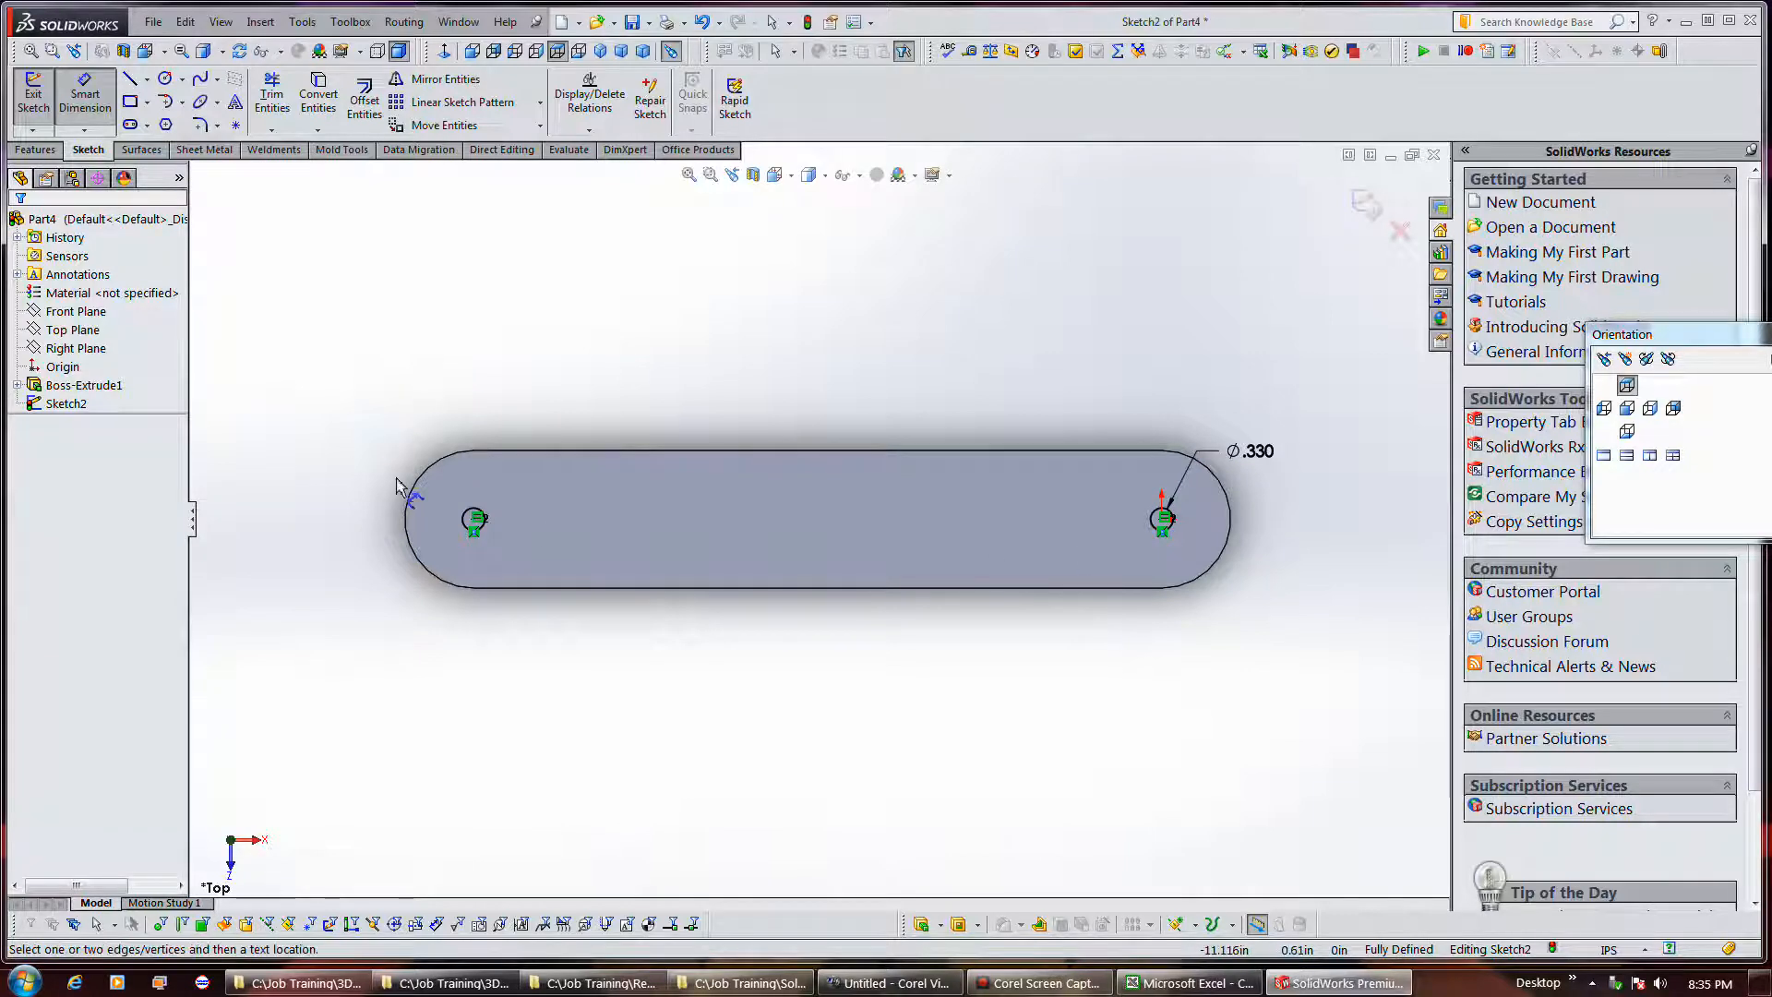
Select both hole circles to check their relations, clear the selection and close the sketch.
{"action": "key", "text": "Escape"}
{"action": "left_click_drag", "start_coordinate": [348, 461], "coordinate": [1214, 572]}
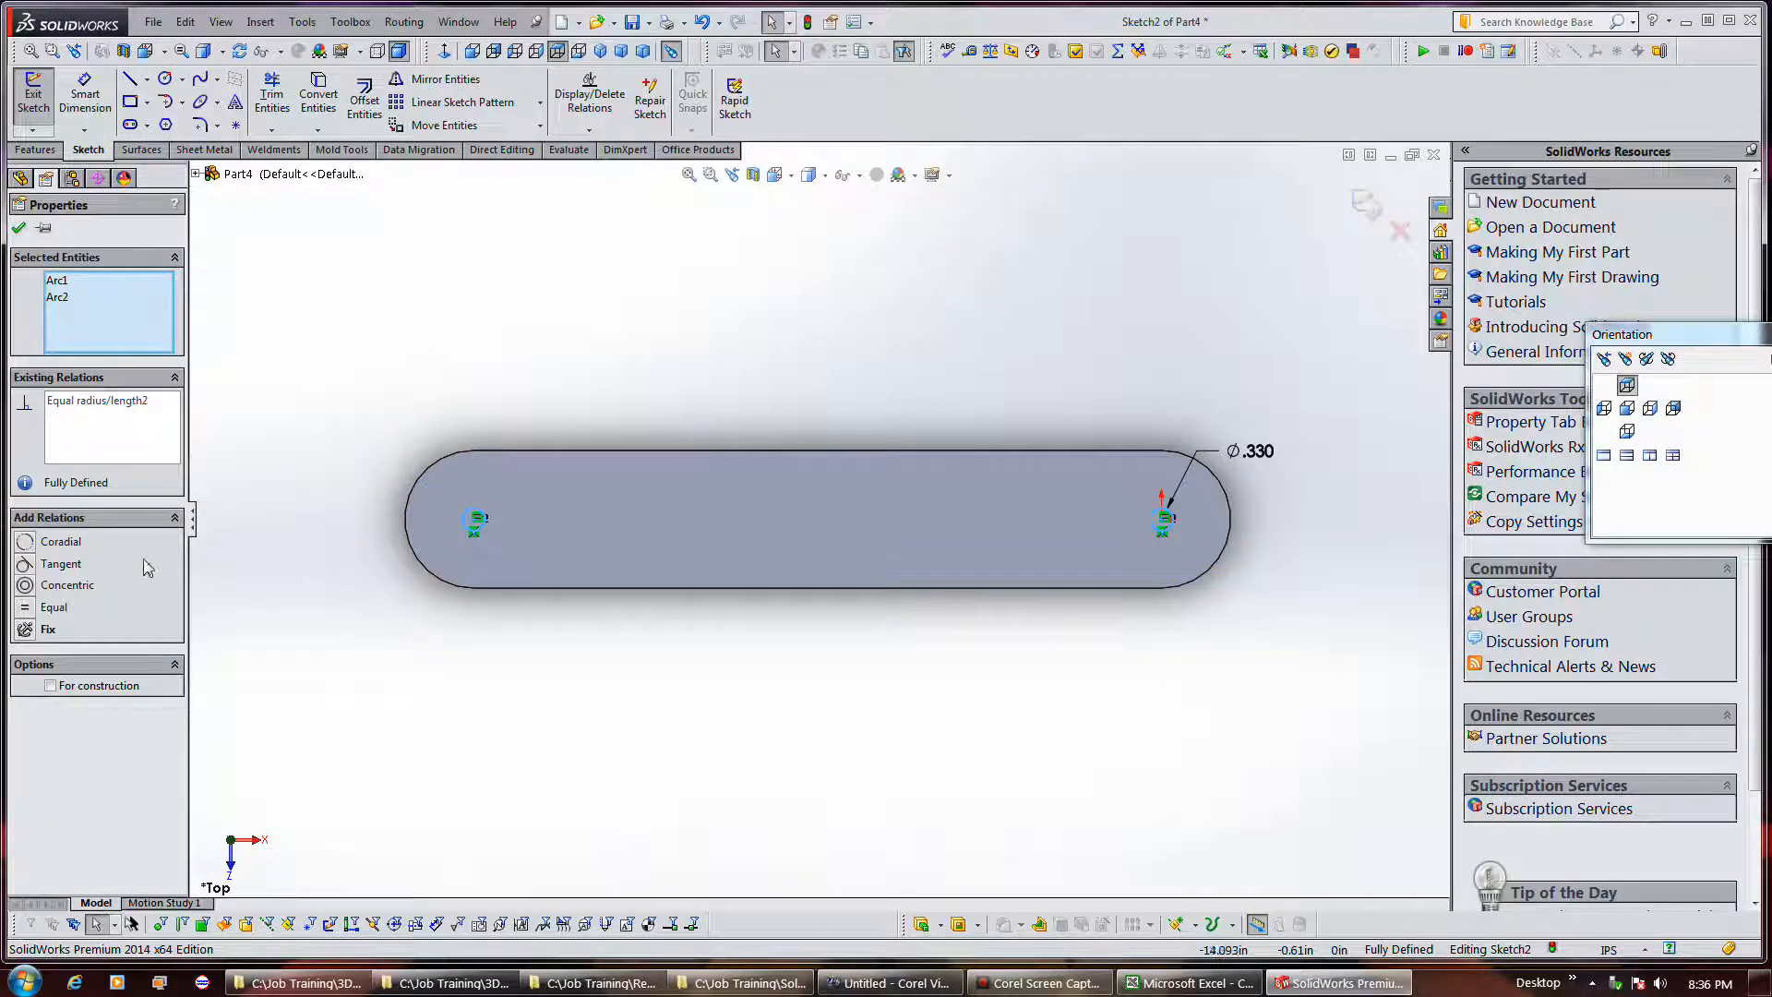
{"action": "left_click", "coordinate": [786, 309]}
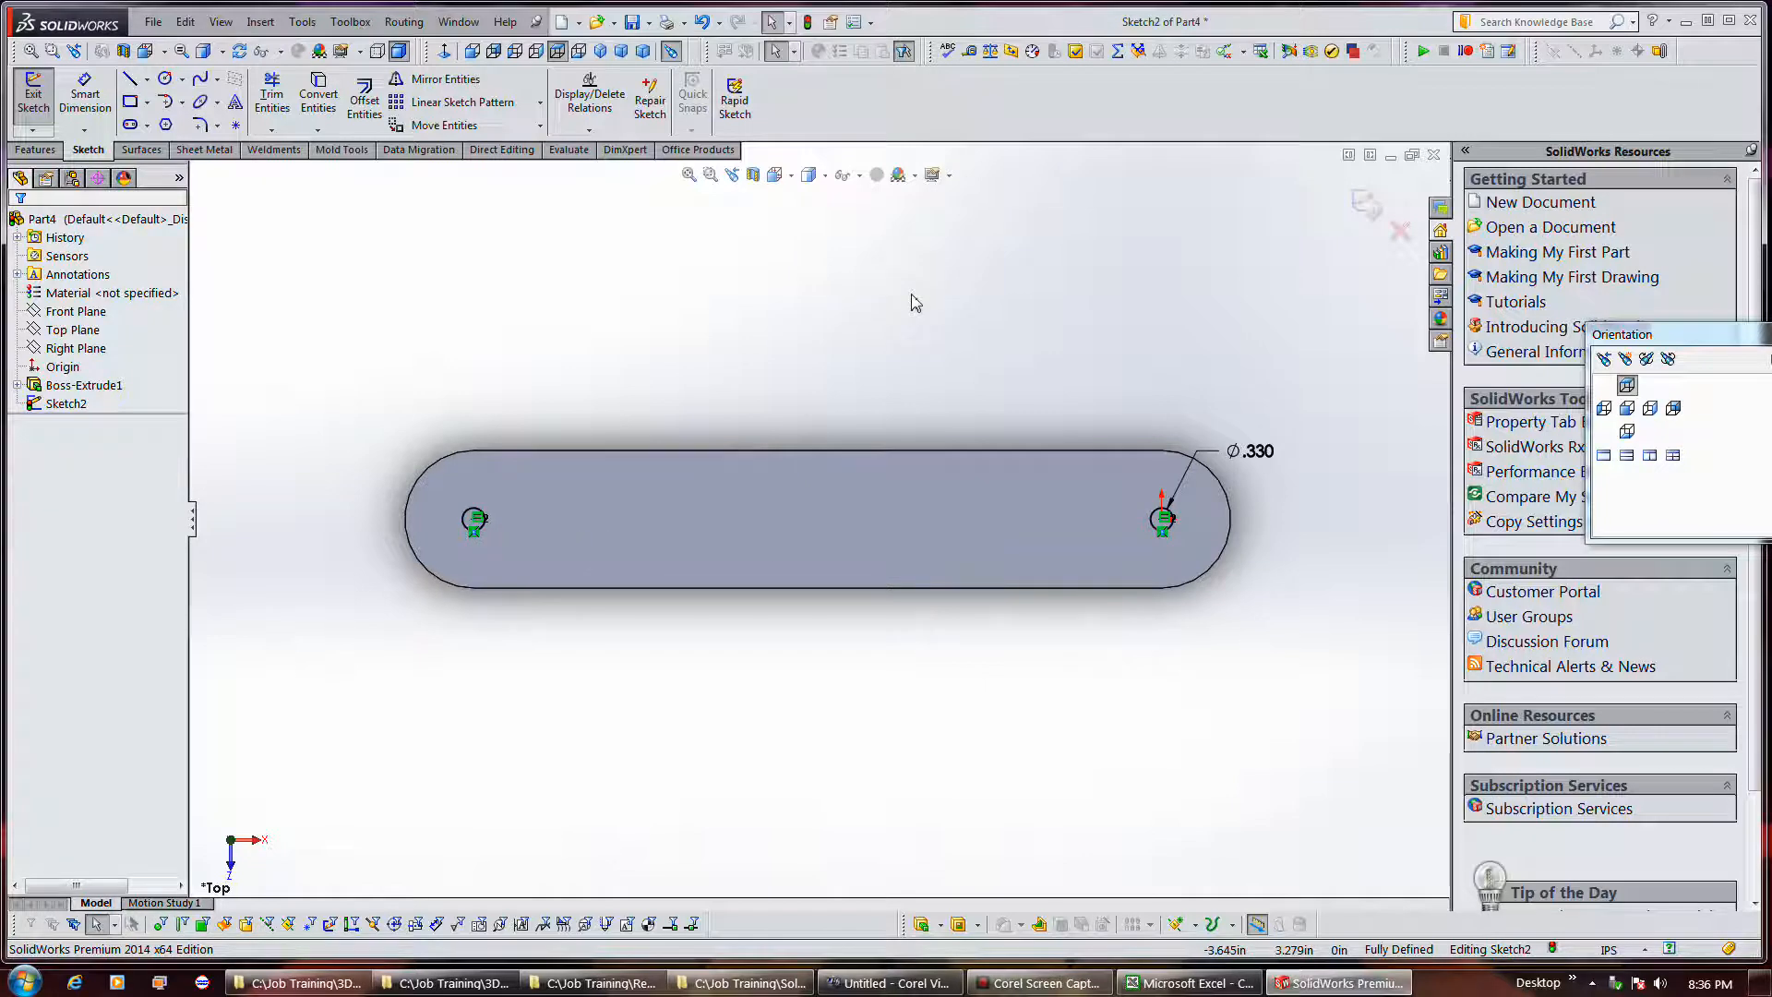
{"action": "left_click", "coordinate": [1364, 205]}
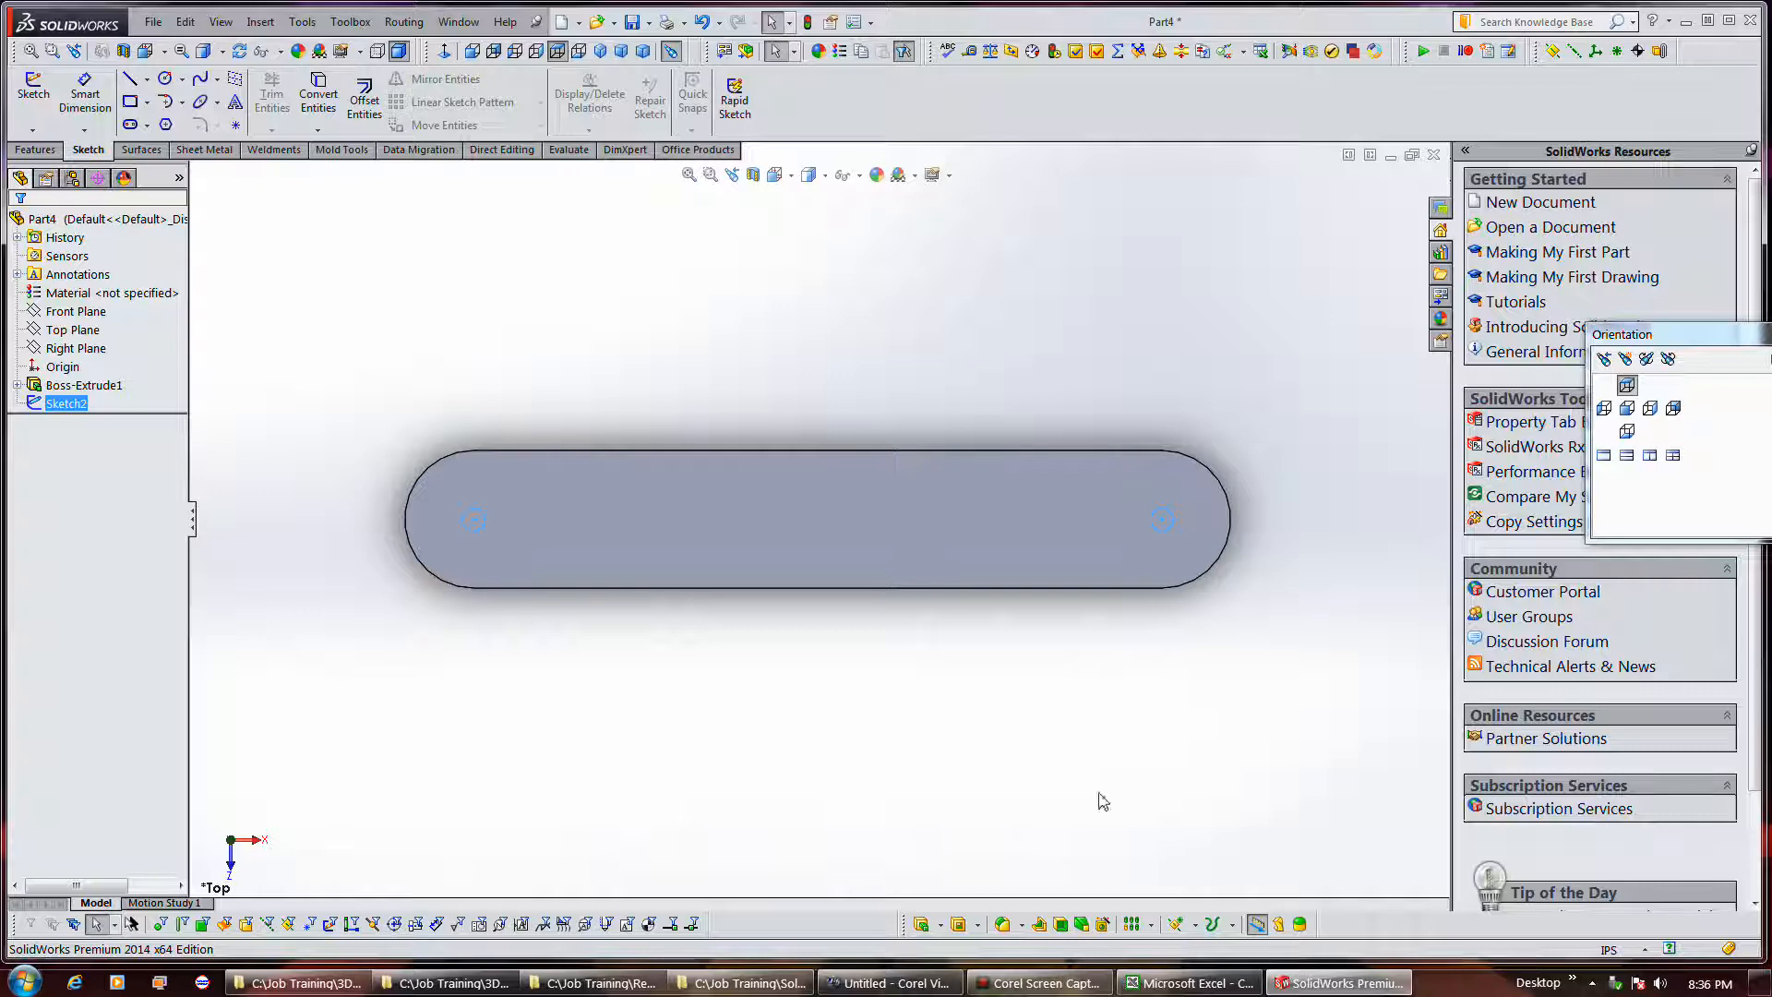
Cut the two circles through the bar with a Through All extruded cut and inspect the holes.
{"action": "mouse_move", "coordinate": [1034, 986]}
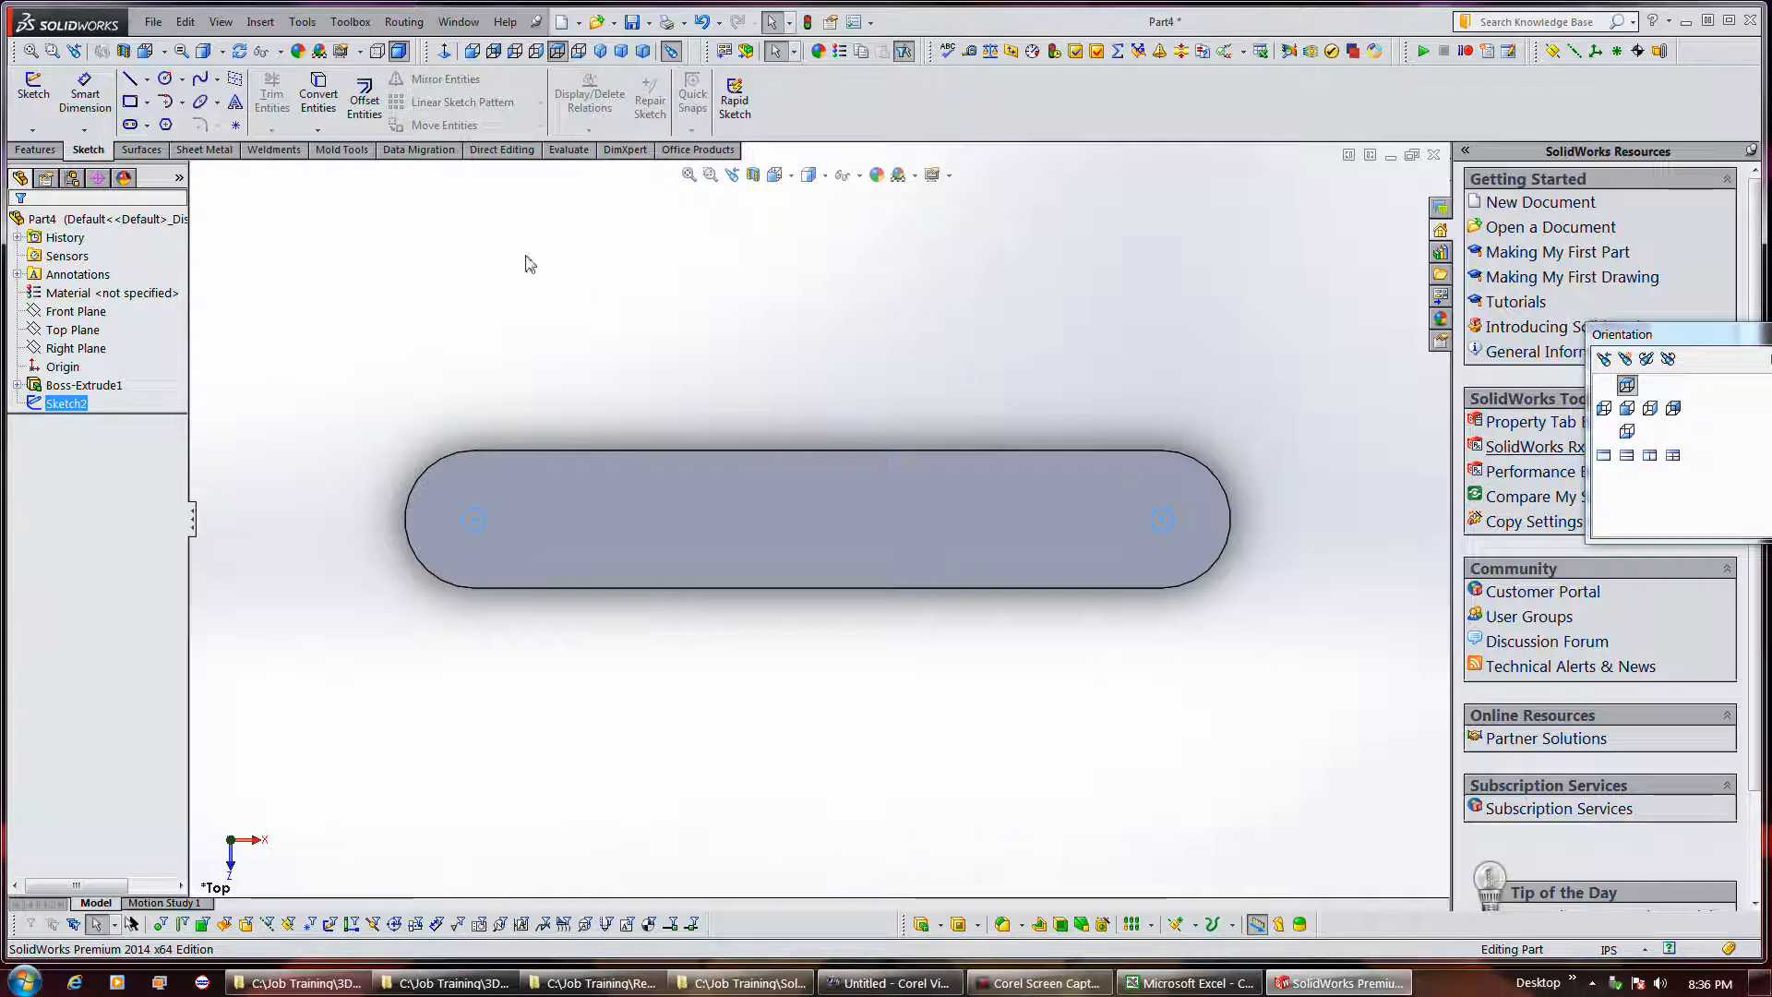
{"action": "left_click", "coordinate": [35, 149]}
{"action": "left_click", "coordinate": [289, 95]}
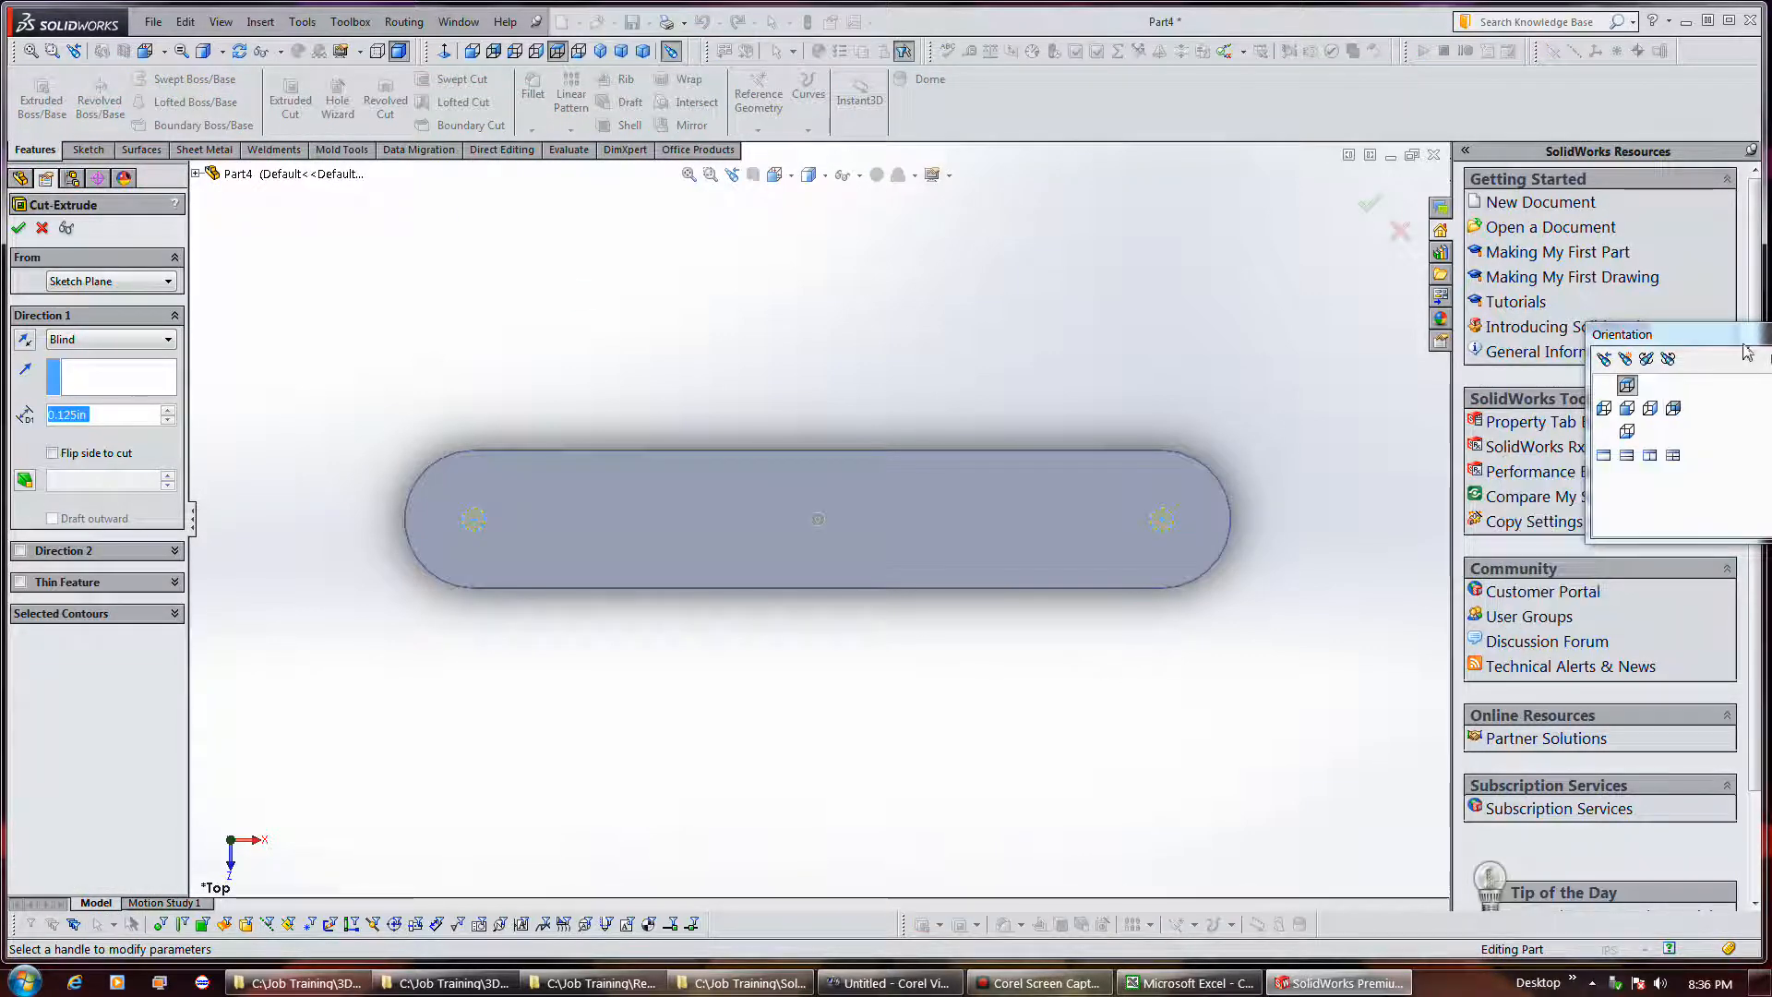
{"action": "left_click_drag", "start_coordinate": [1737, 336], "coordinate": [1714, 336]}
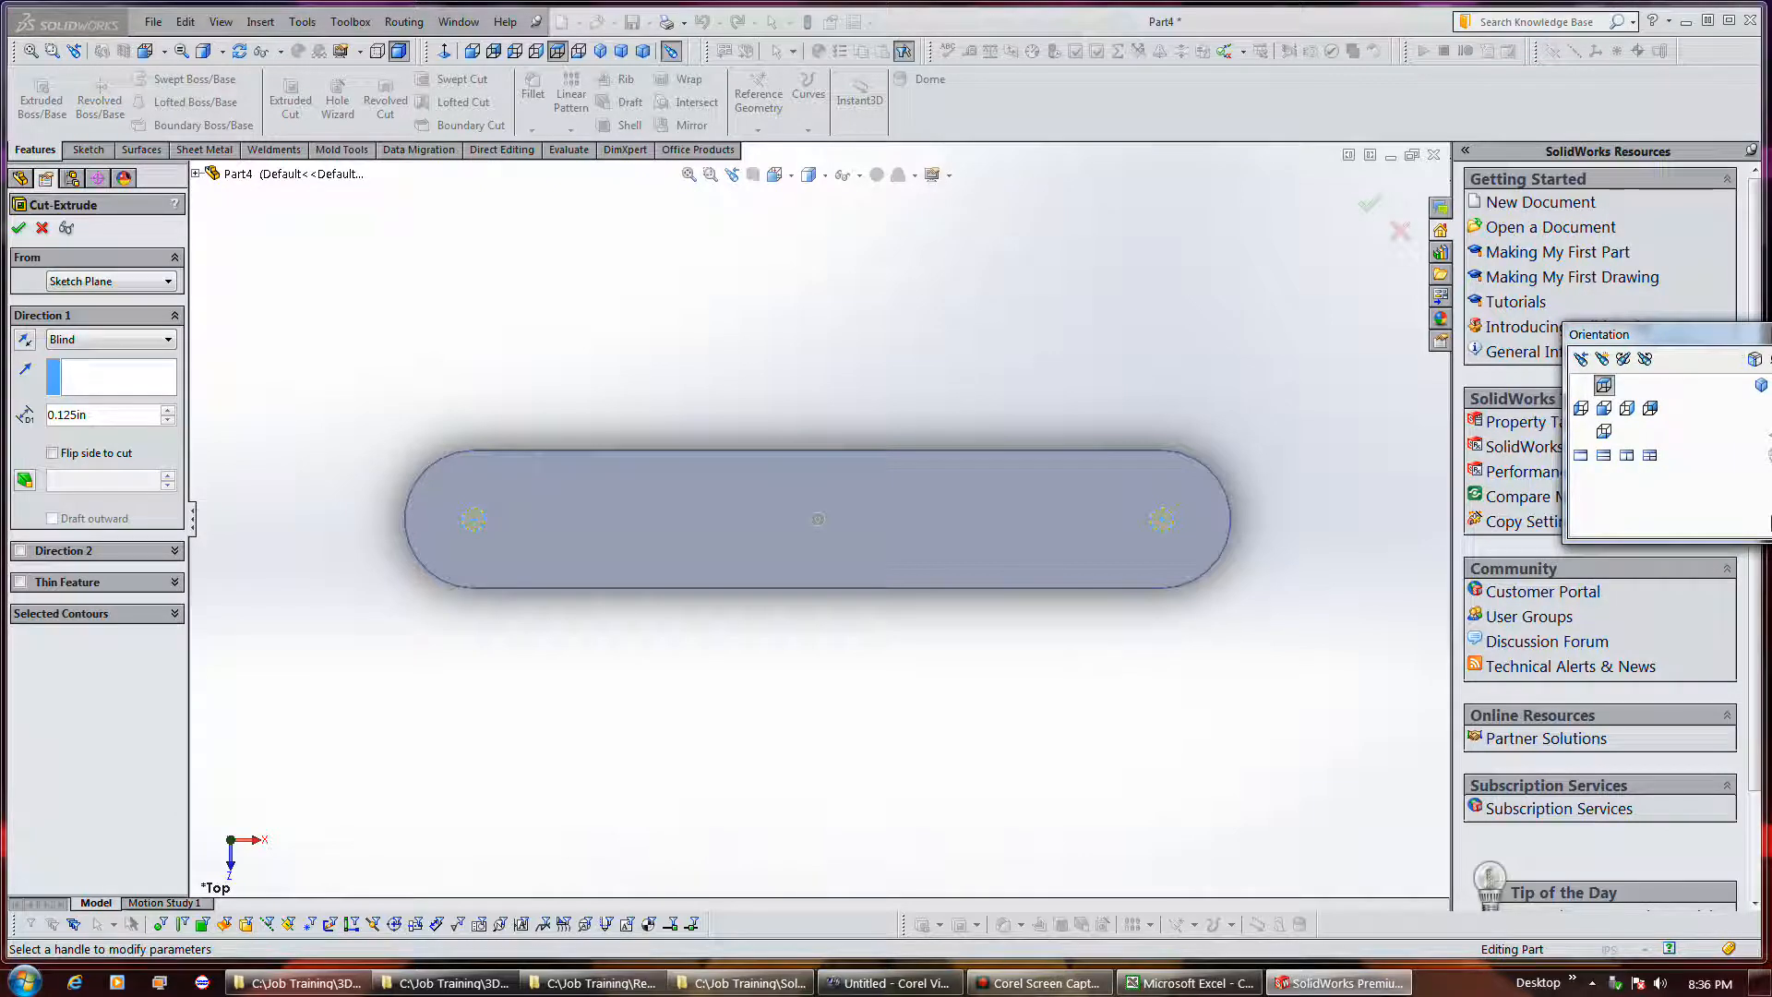
{"action": "left_click_drag", "start_coordinate": [1771, 542], "coordinate": [1743, 517]}
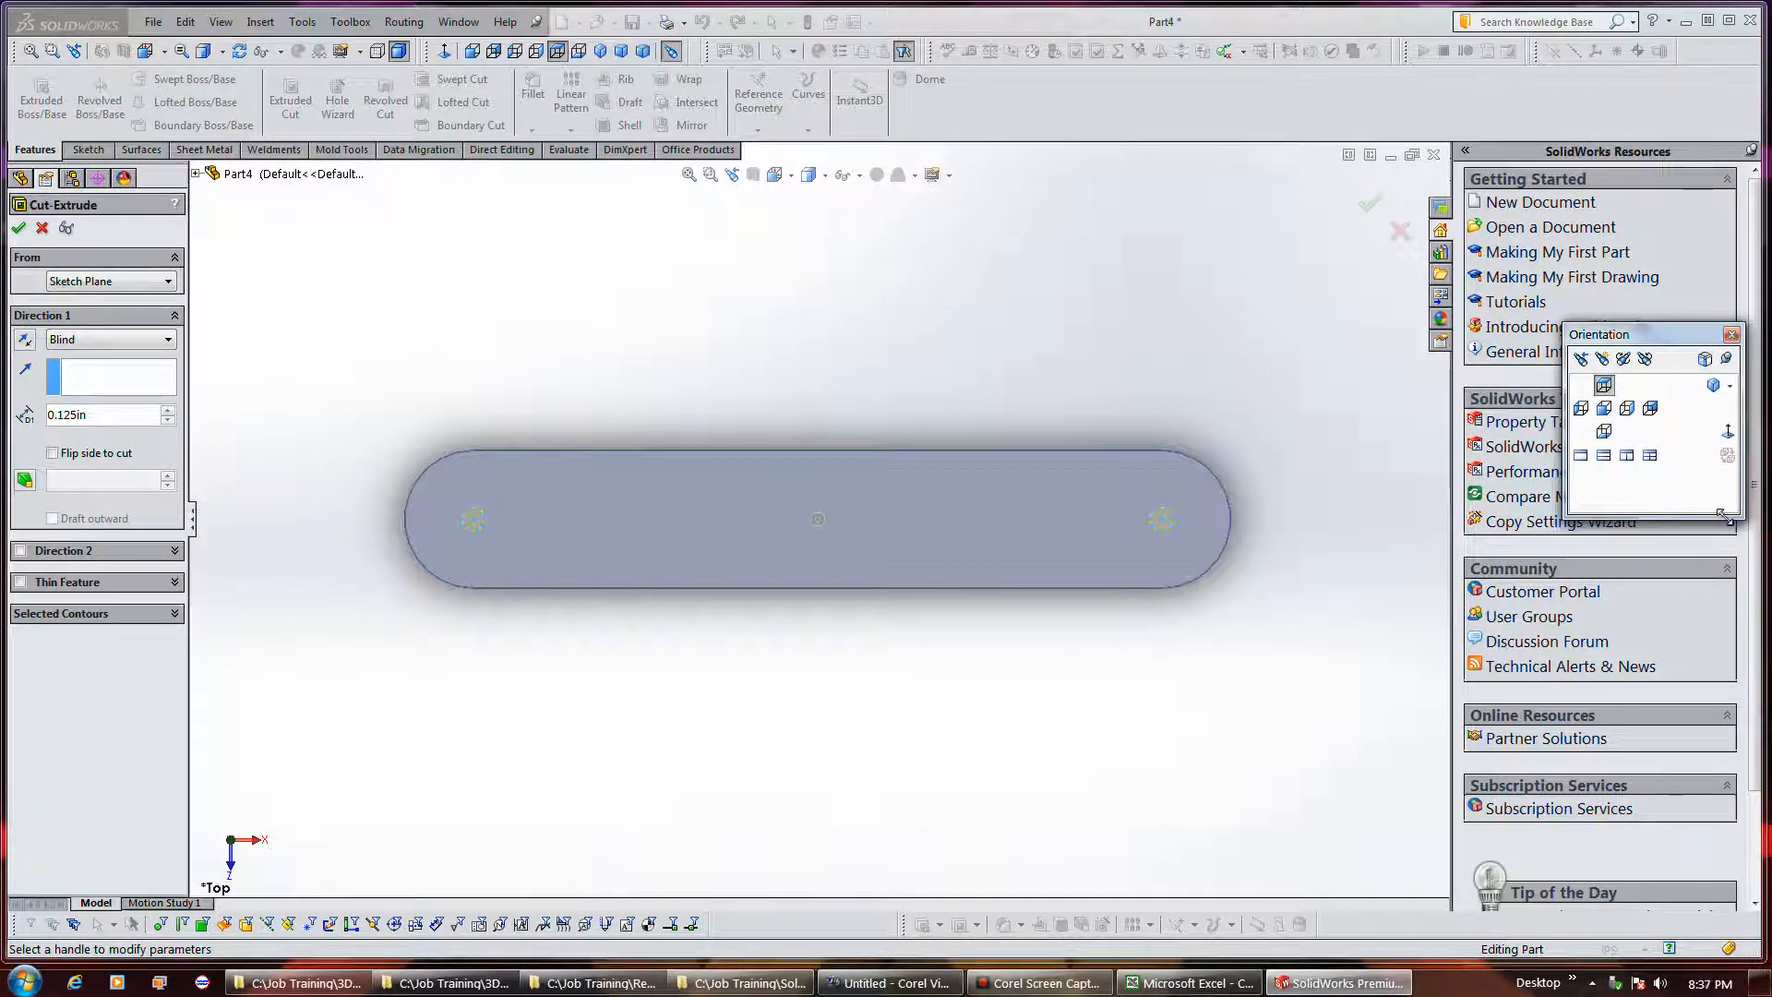
{"action": "left_click", "coordinate": [1707, 393]}
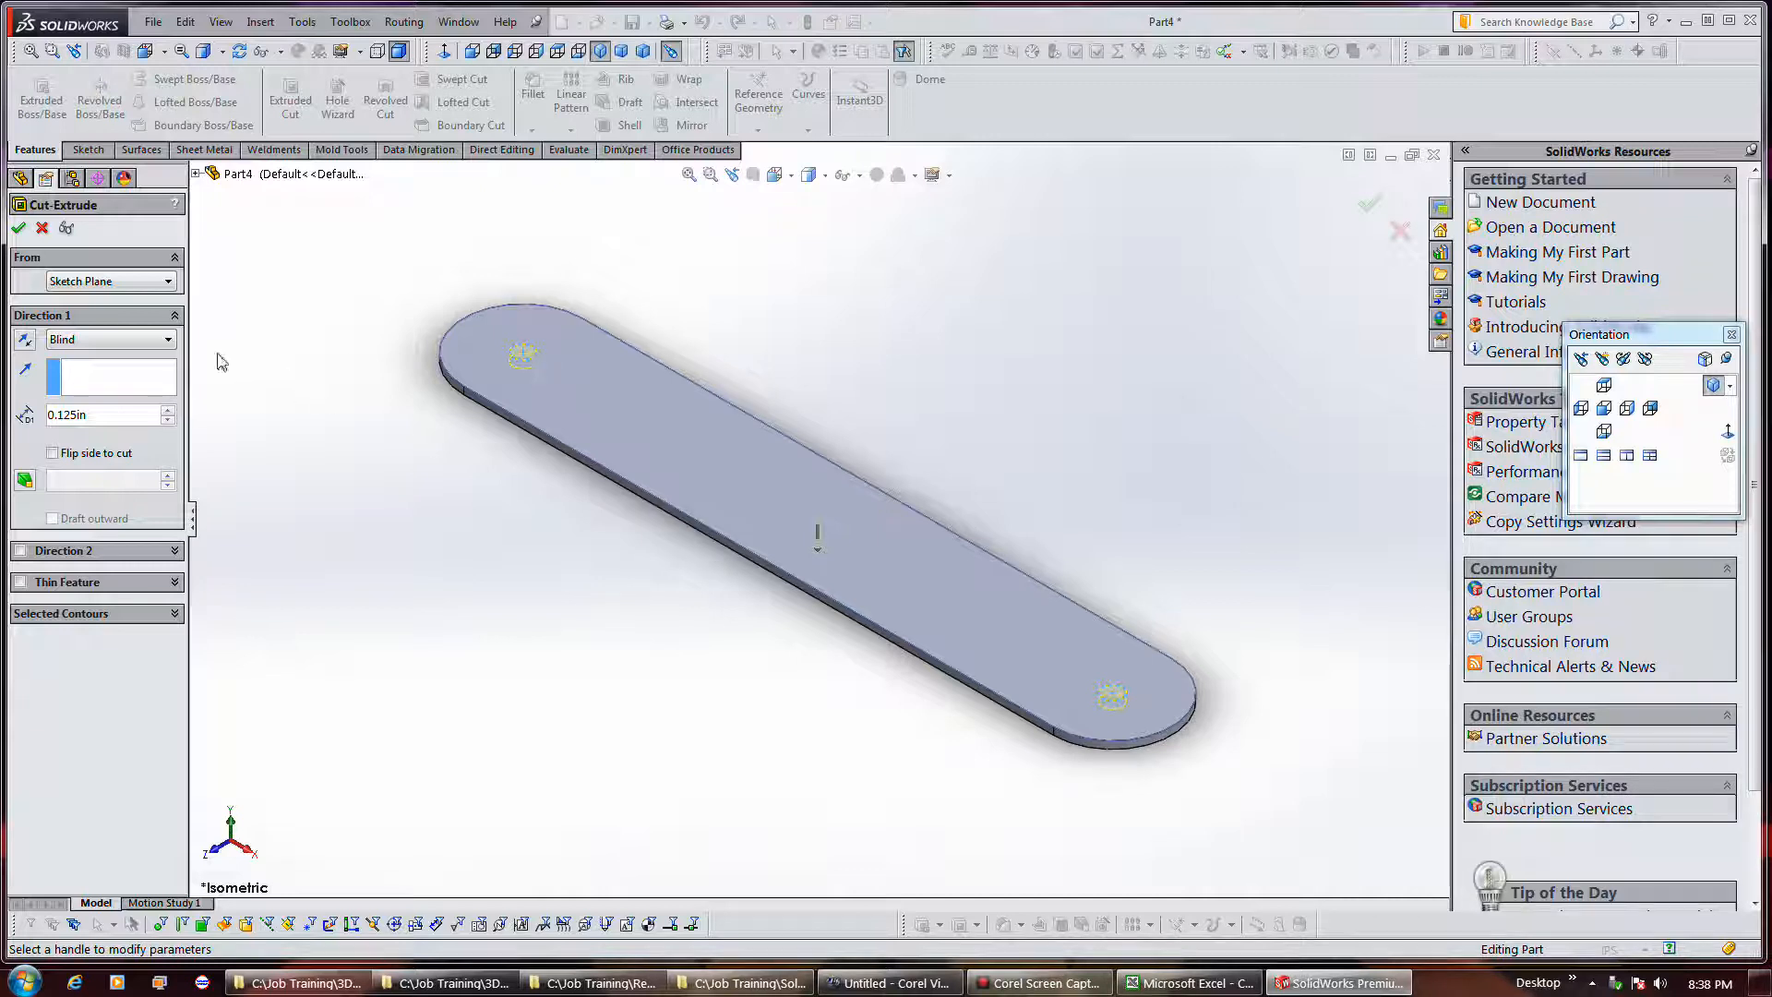
{"action": "left_click", "coordinate": [166, 339]}
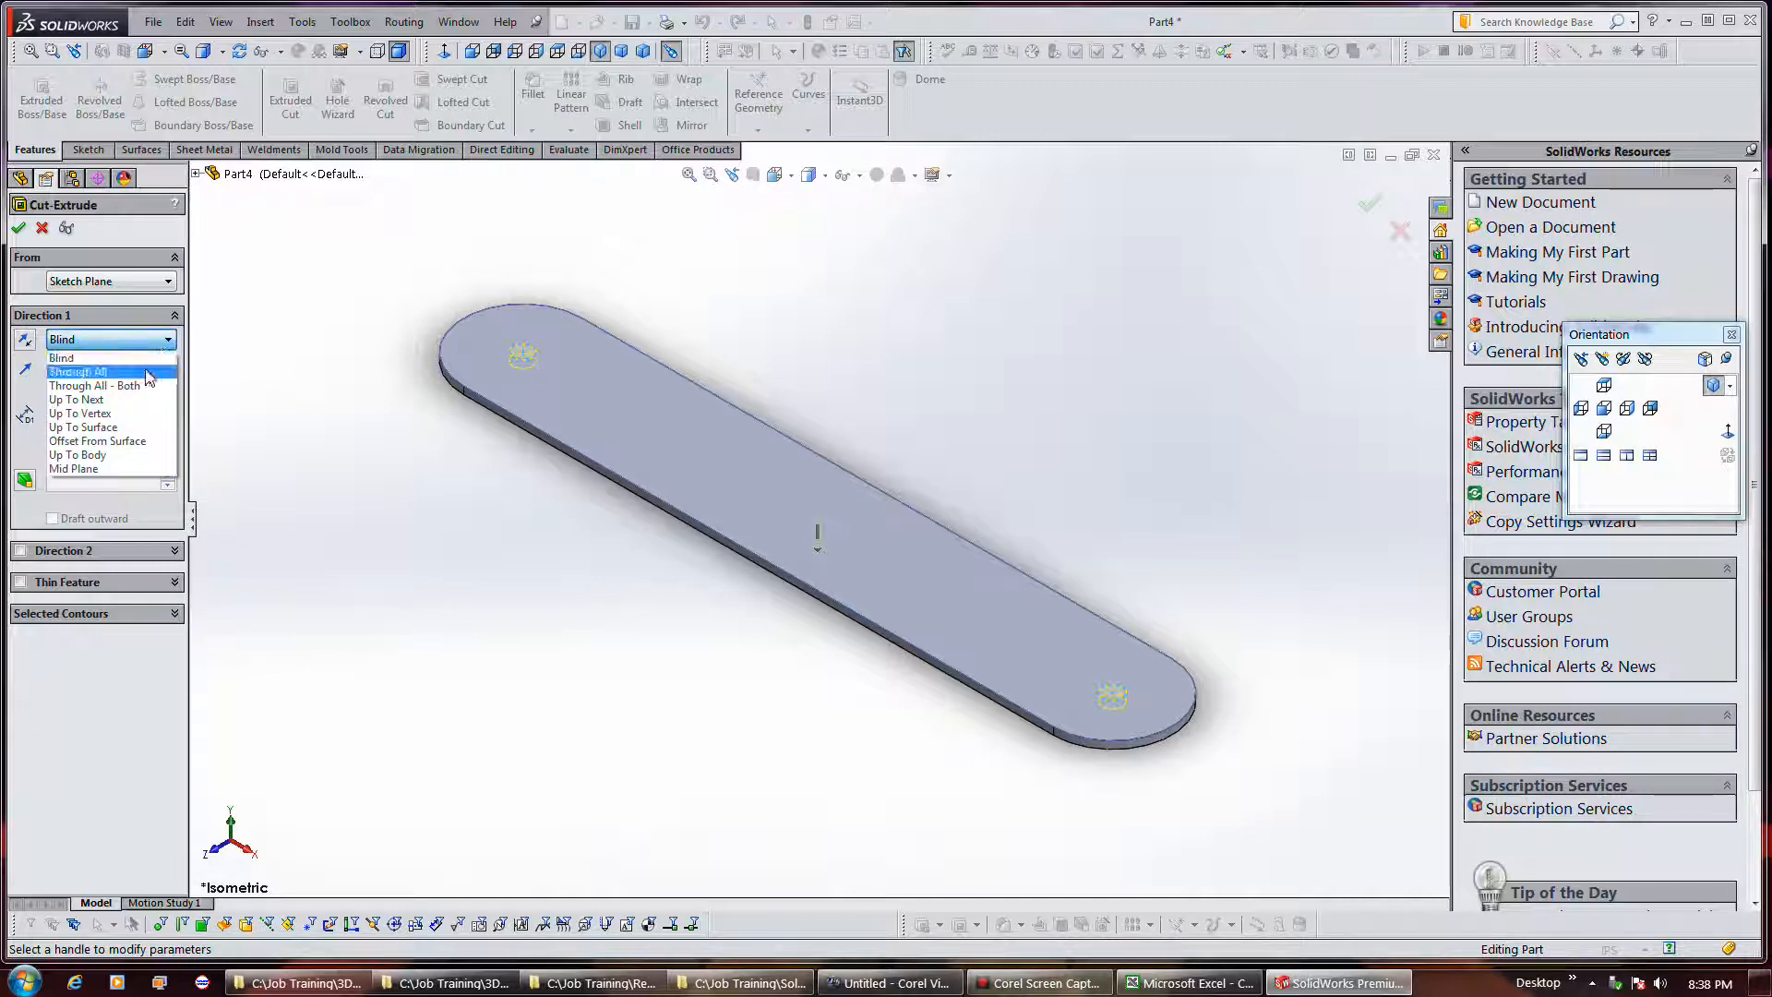
{"action": "left_click", "coordinate": [148, 372]}
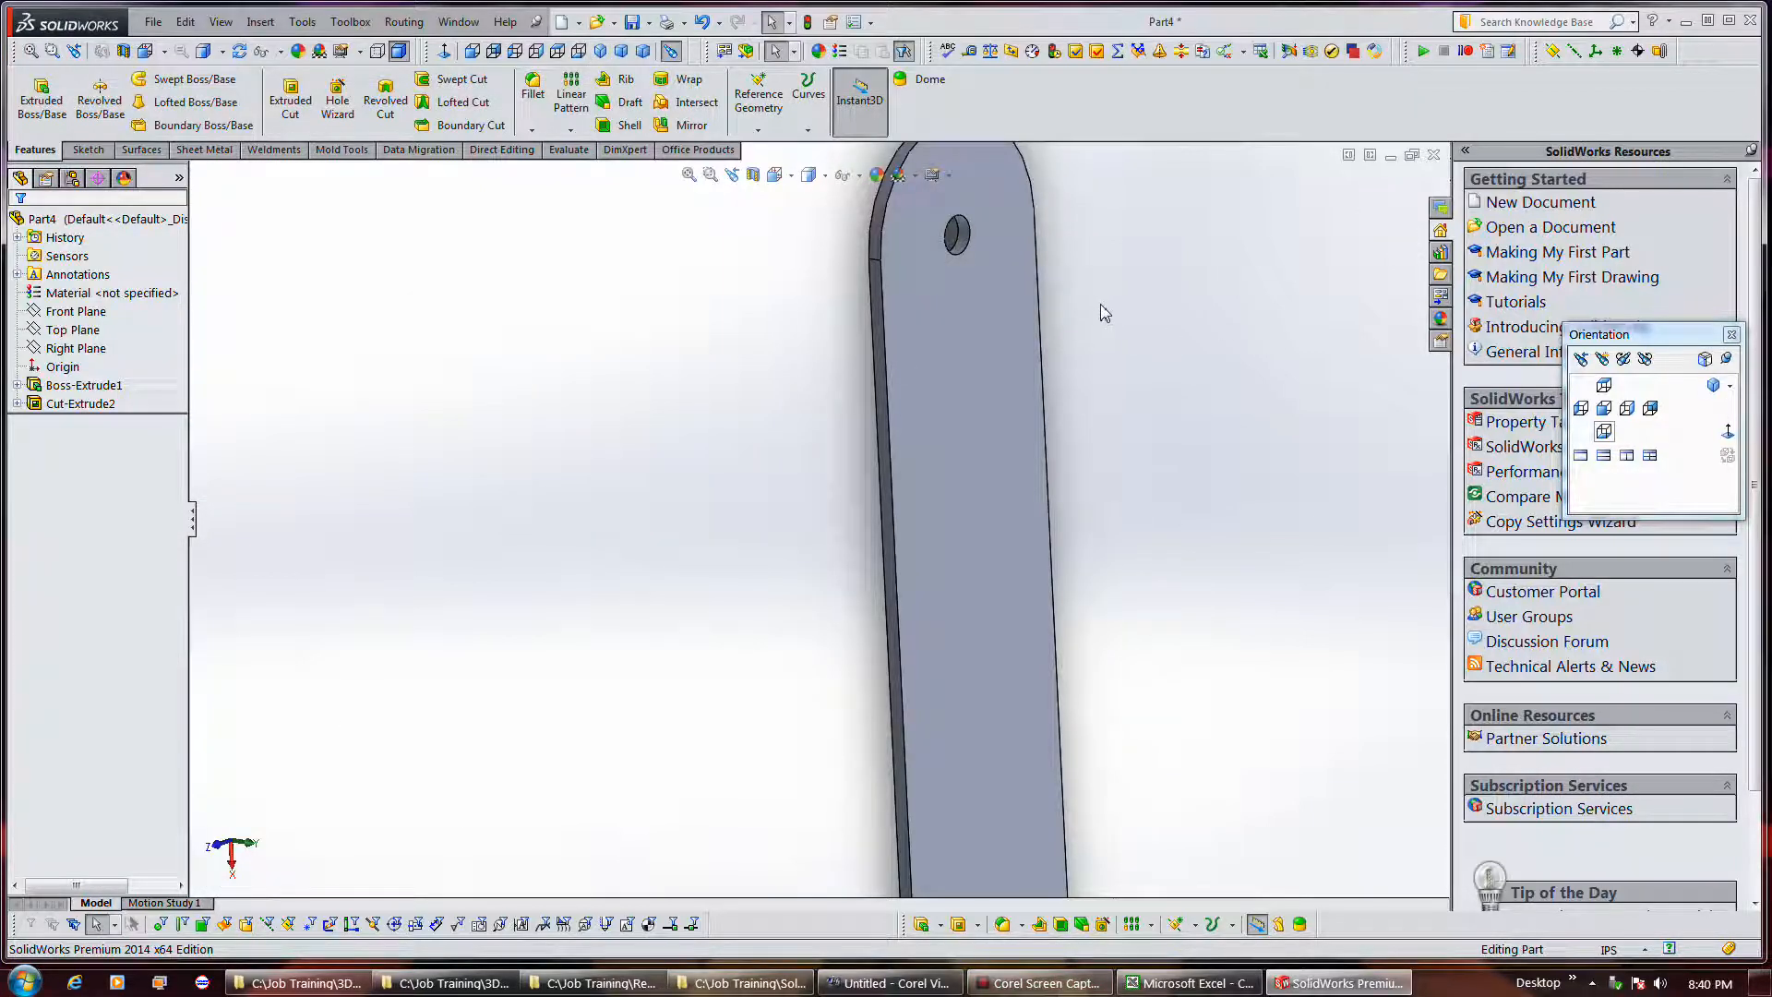
{"action": "left_click_drag", "start_coordinate": [1107, 313], "coordinate": [1024, 251]}
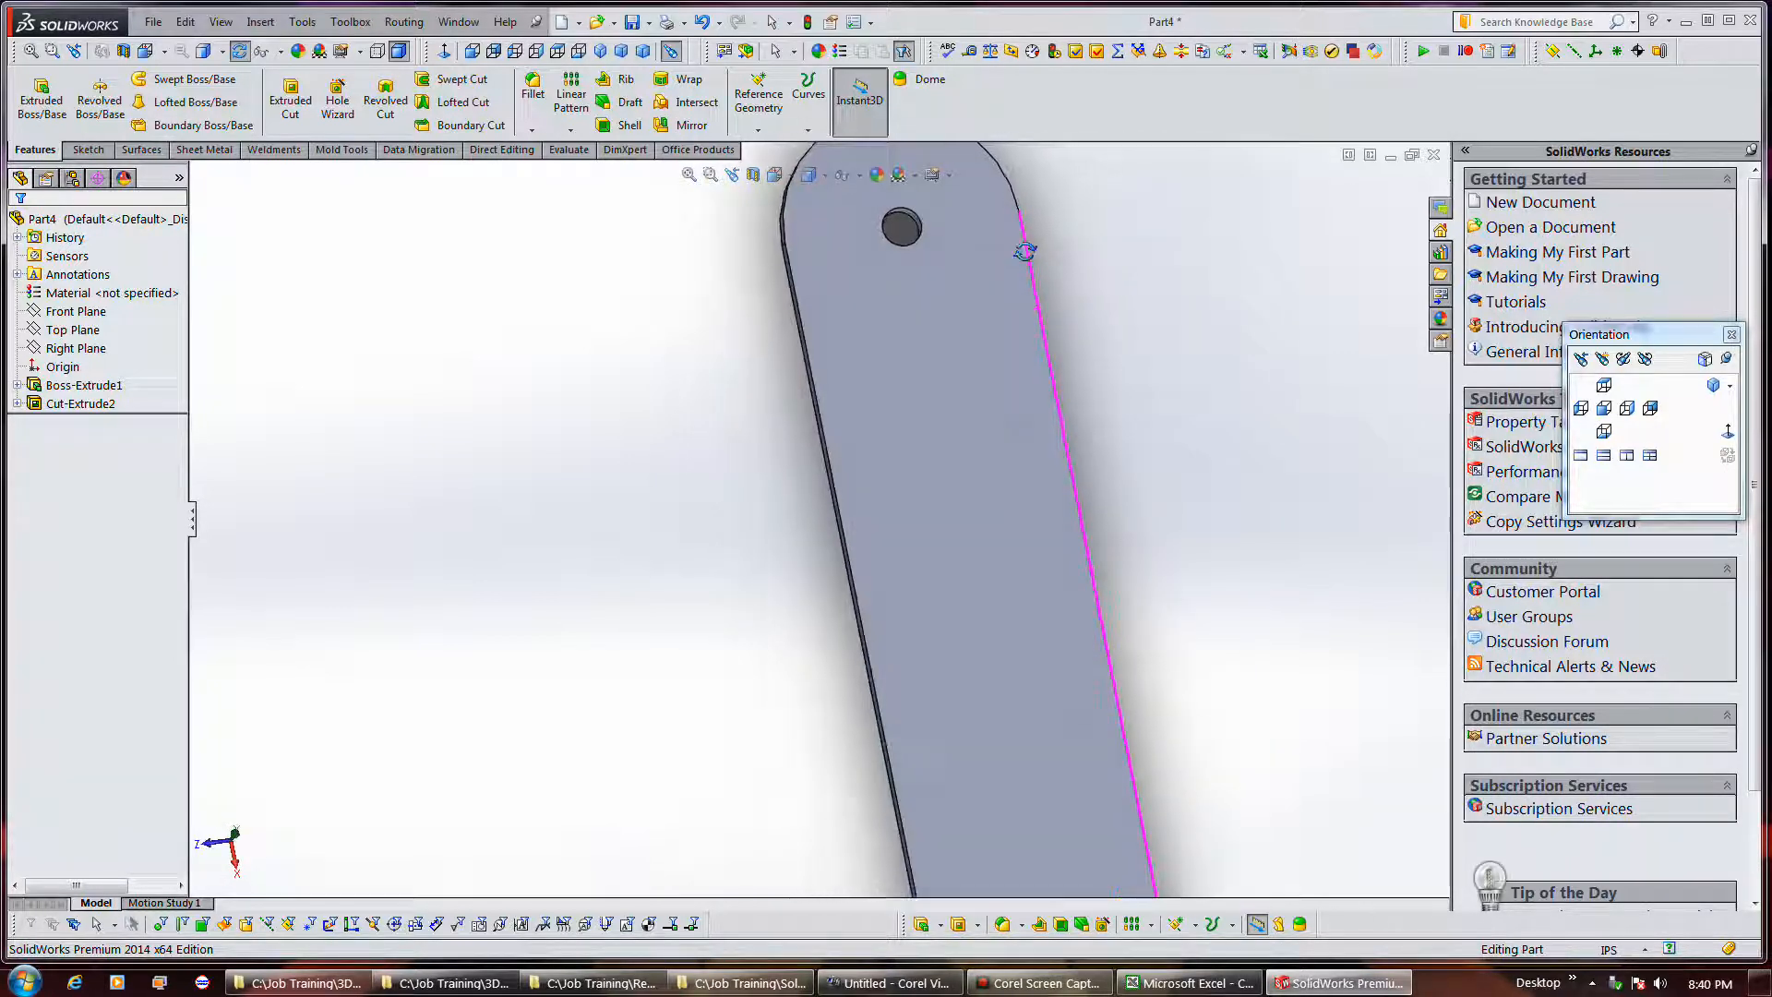
{"action": "key", "text": "Escape"}
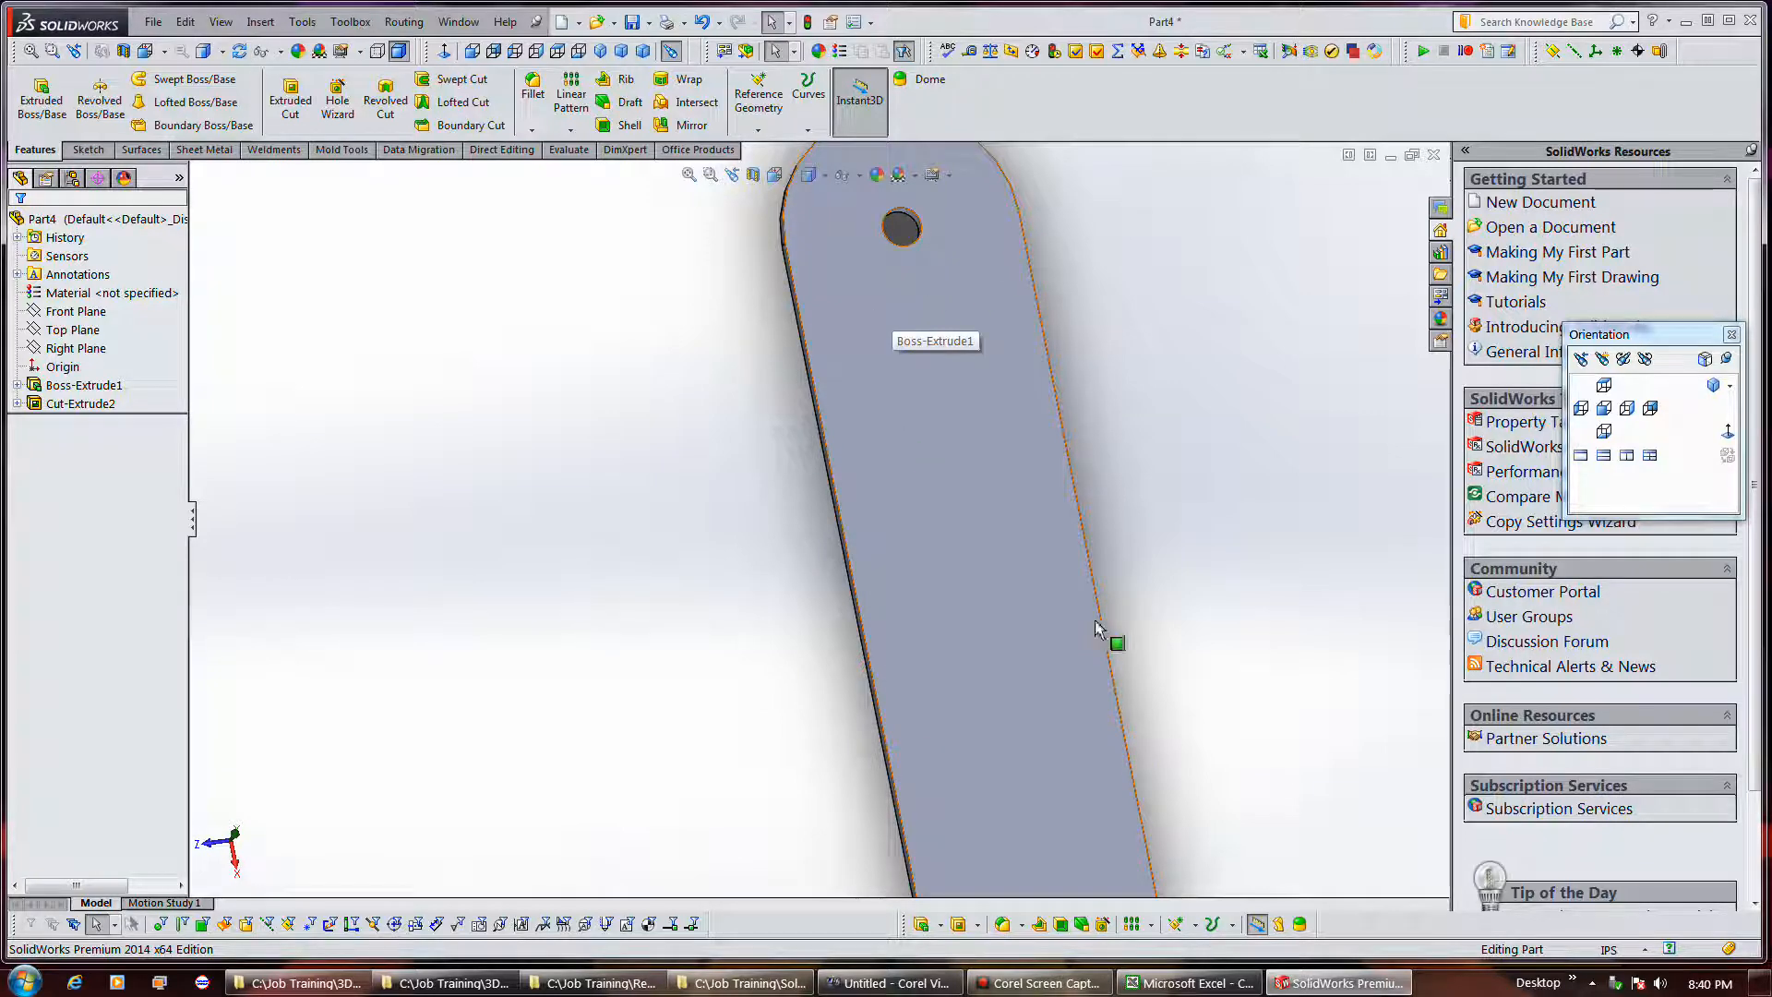
{"action": "left_click", "coordinate": [1712, 385]}
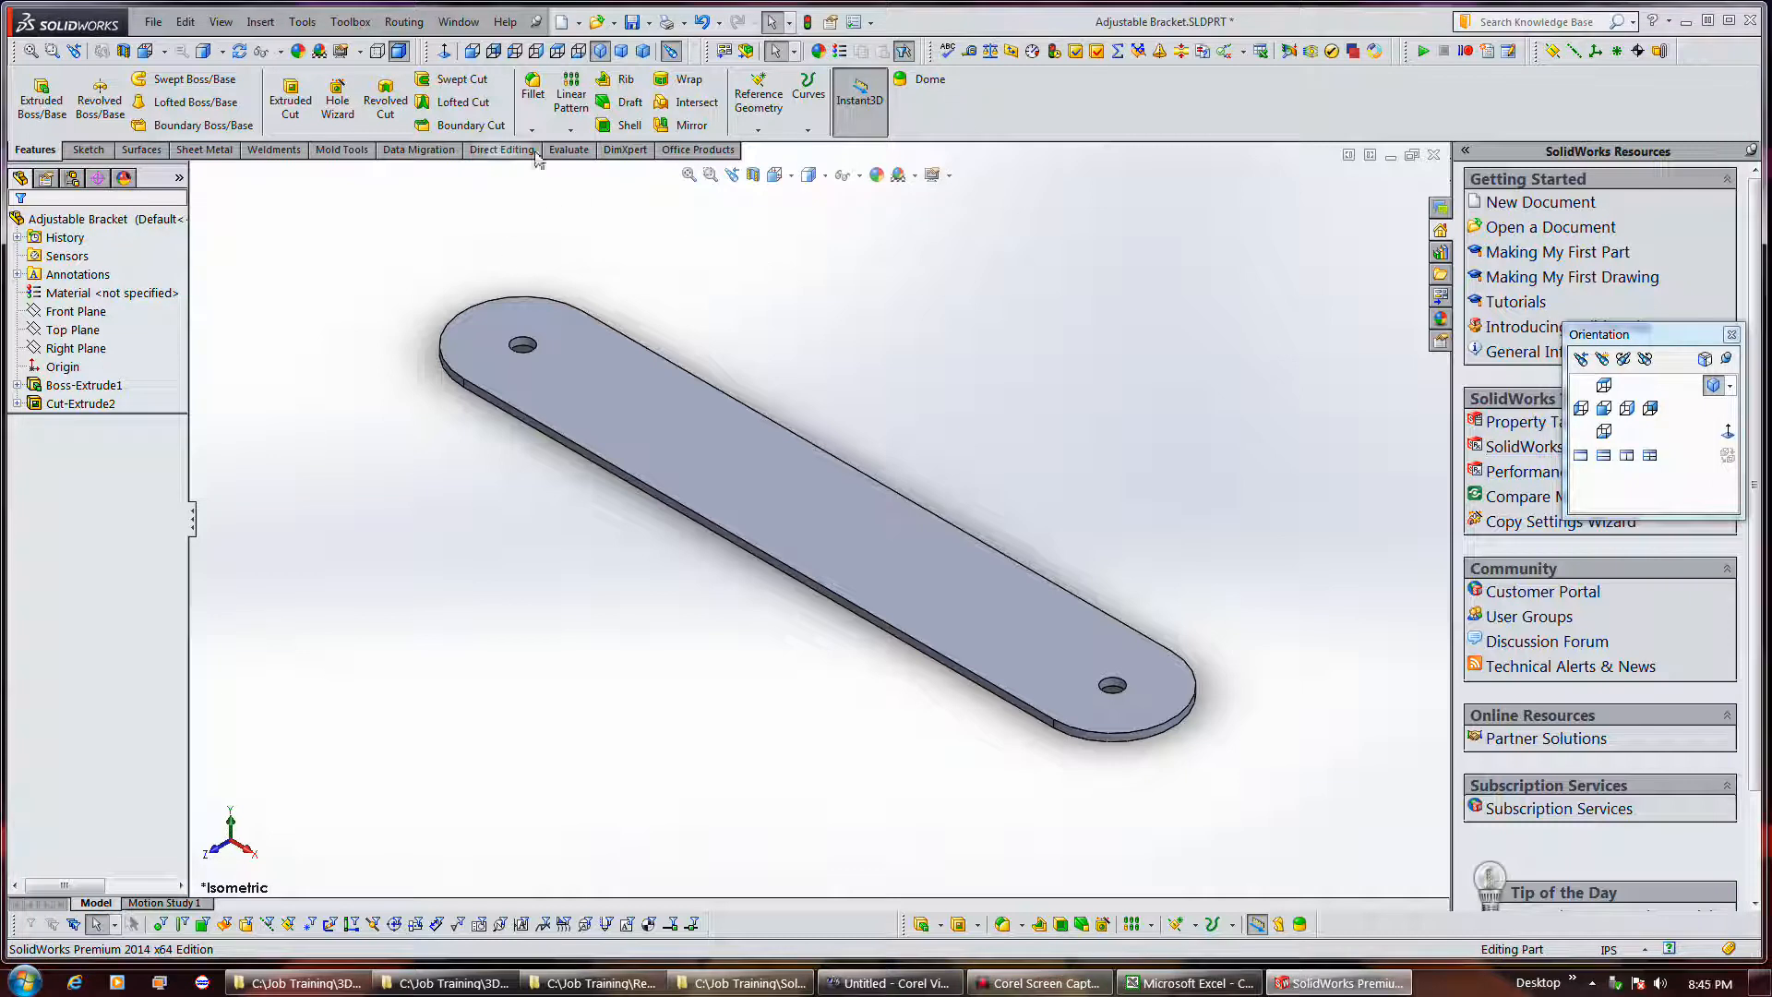
Start a linear pattern of the hole cut, using the bar's long straight edge as Direction 1.
{"action": "left_click", "coordinate": [572, 89]}
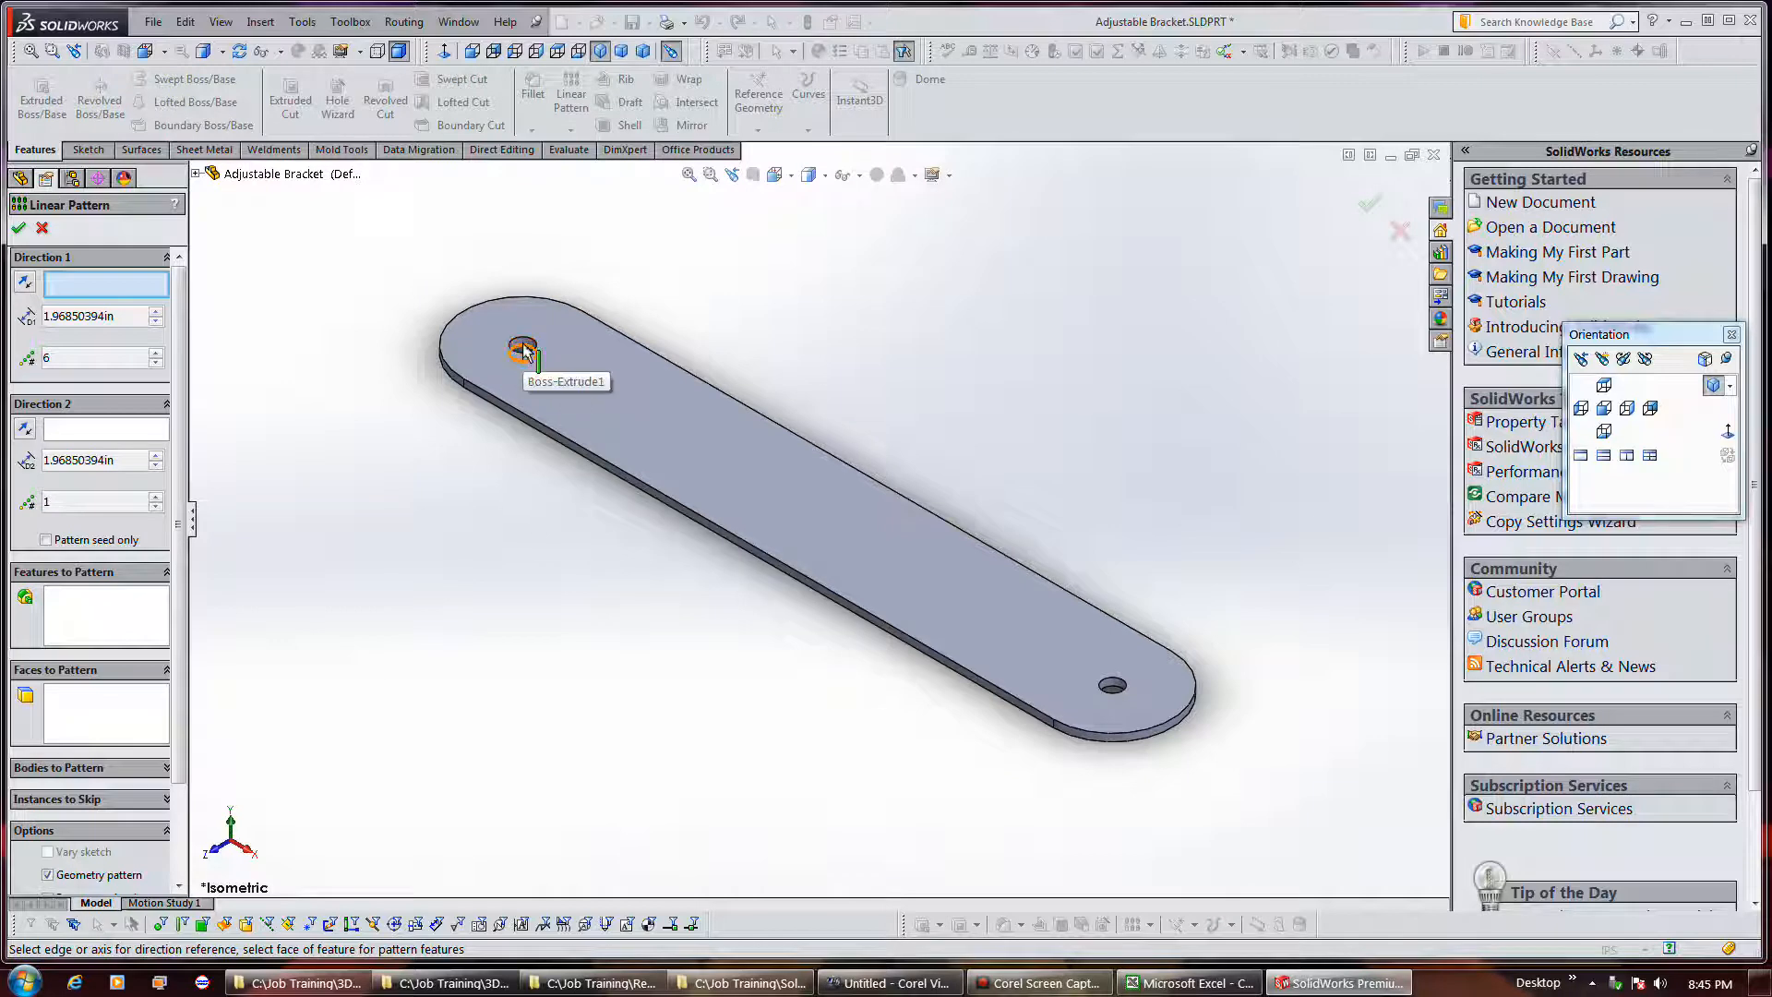
{"action": "scroll", "coordinate": [522, 349], "scroll_direction": "down", "scroll_amount": 2}
{"action": "scroll", "coordinate": [523, 349], "scroll_direction": "down", "scroll_amount": 3}
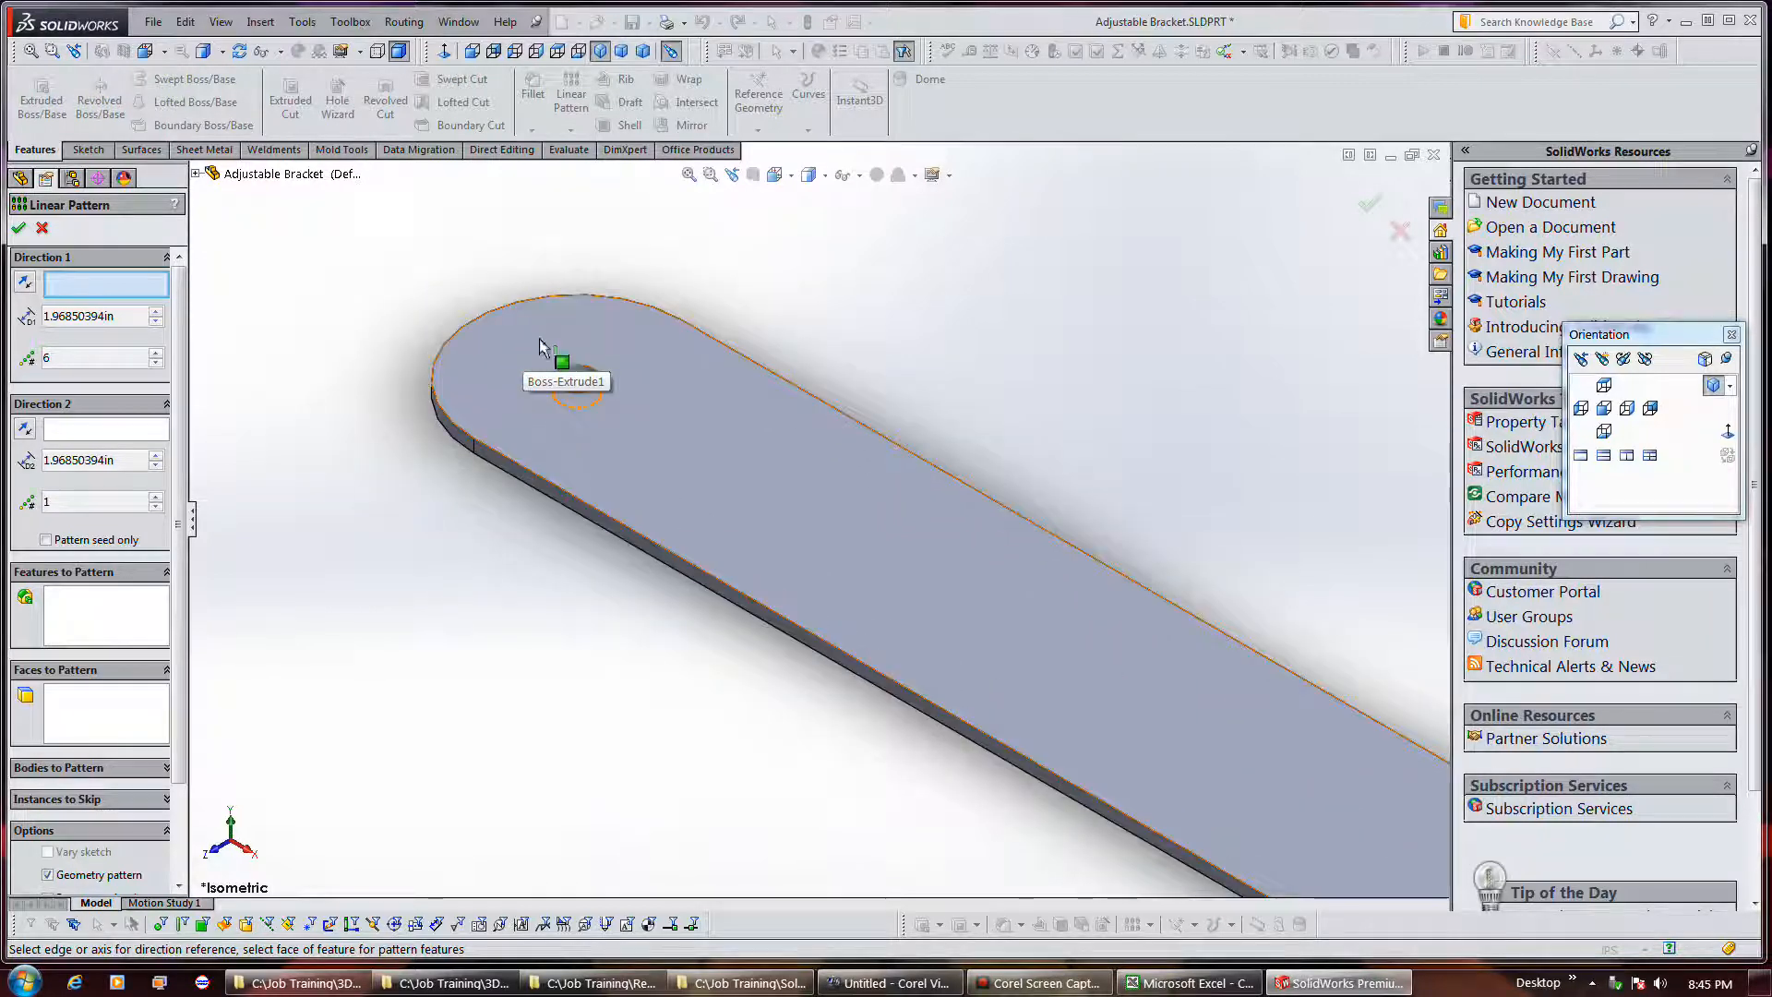
{"action": "left_click", "coordinate": [575, 380]}
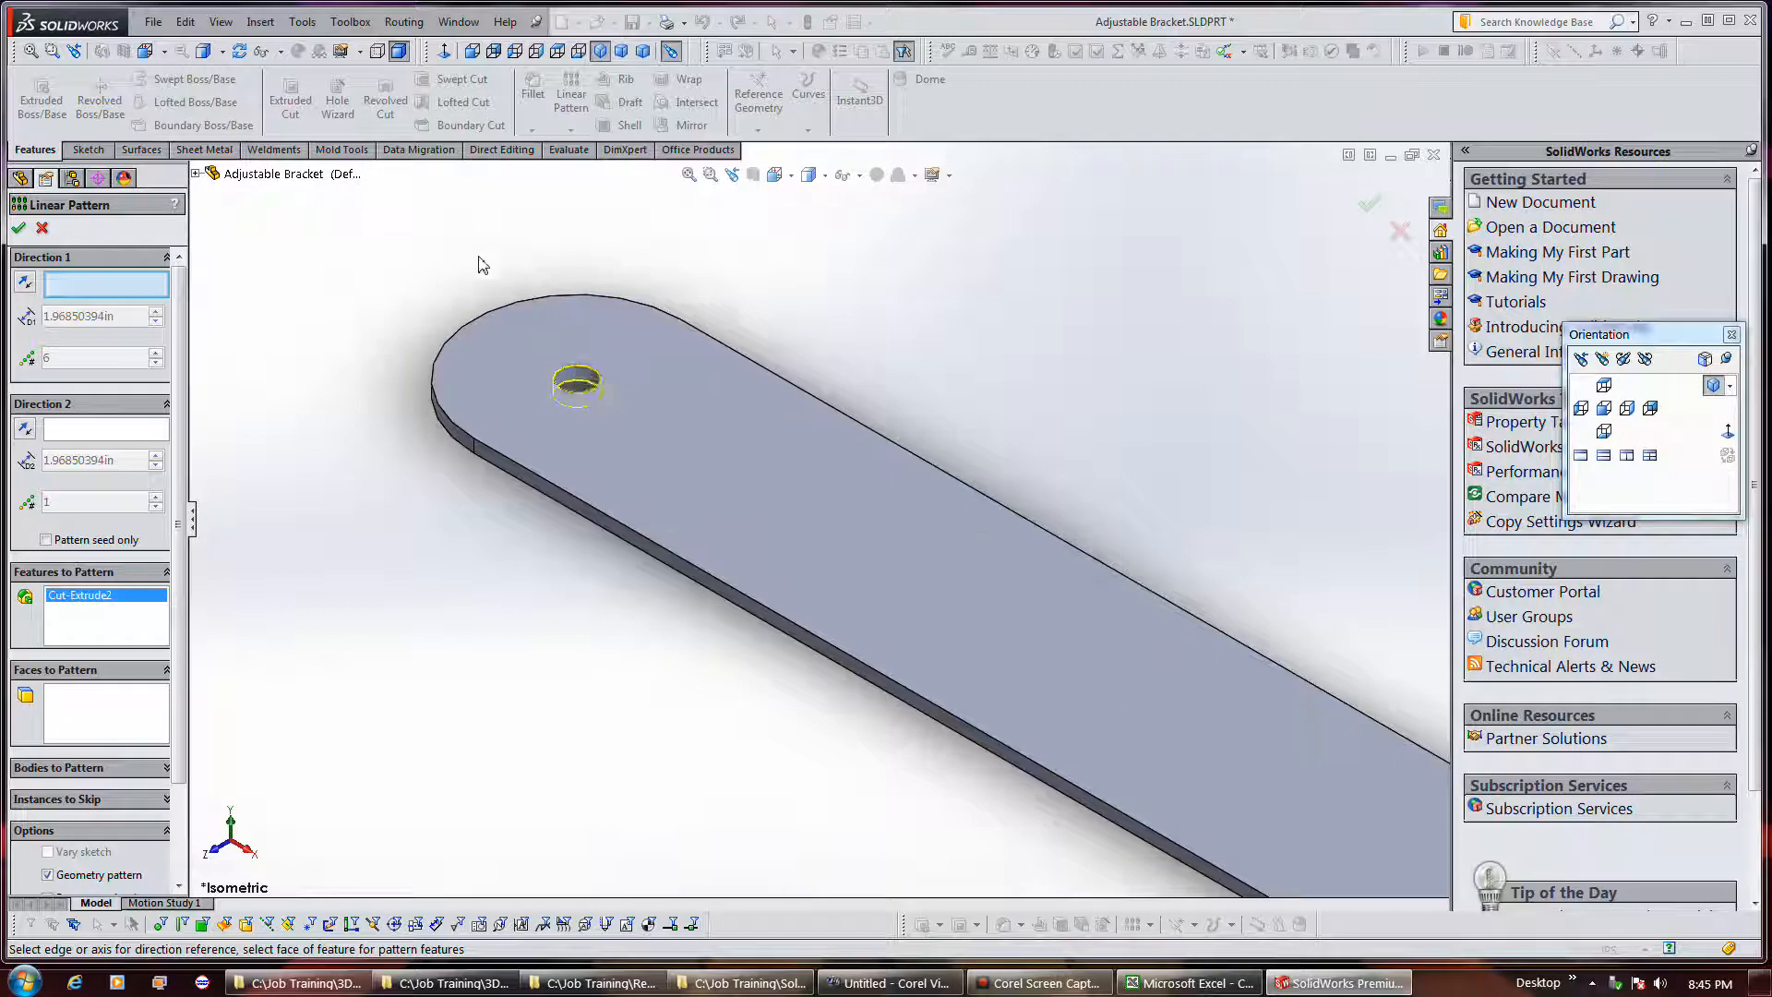
{"action": "scroll", "coordinate": [479, 262], "scroll_direction": "up", "scroll_amount": 4}
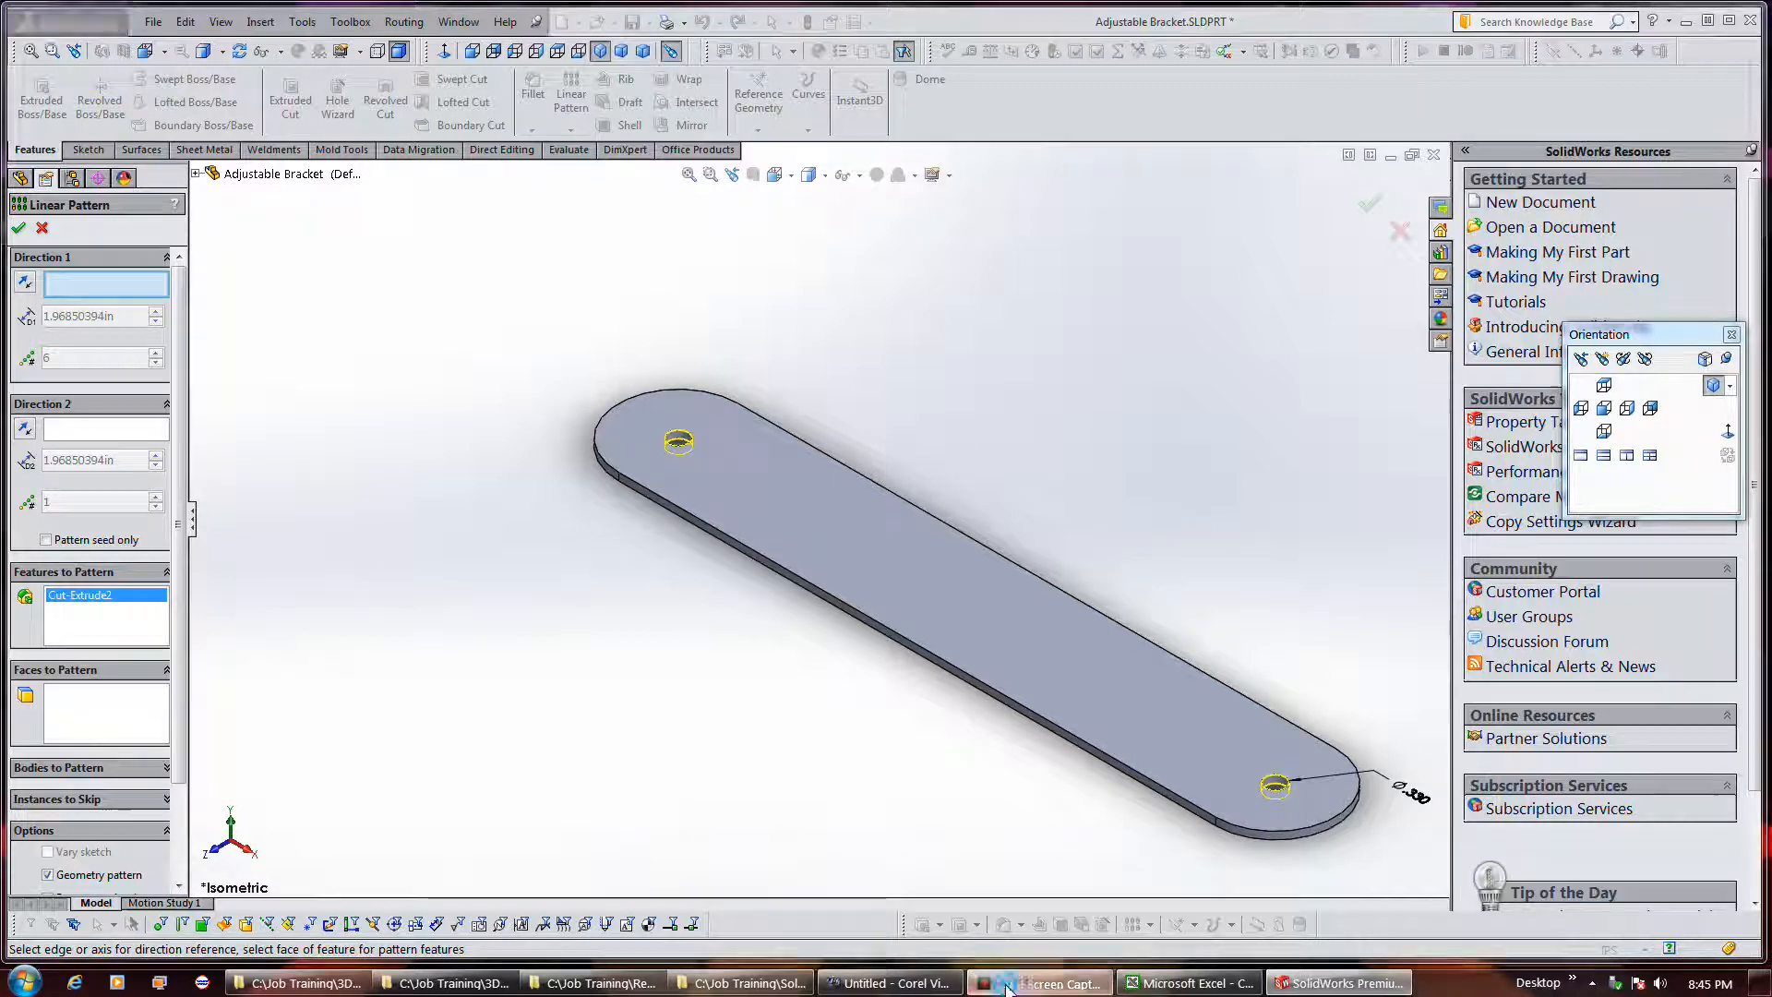
{"action": "left_click", "coordinate": [814, 590]}
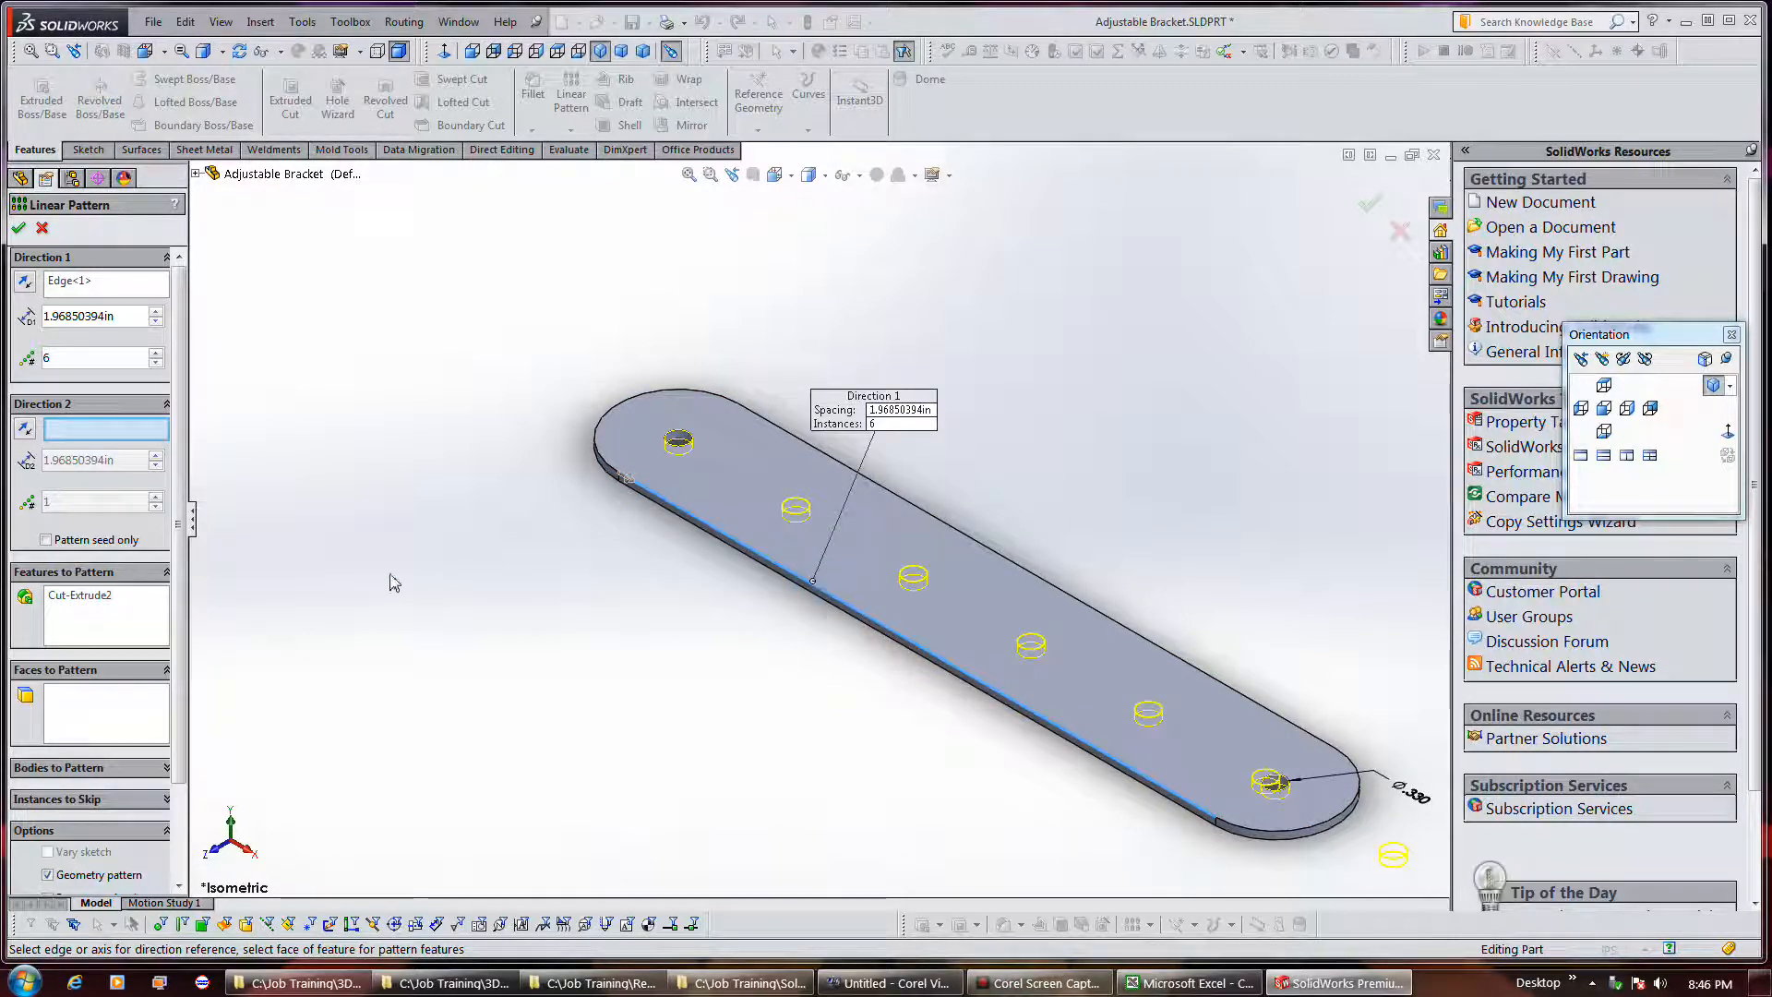
Set the hole pattern to 5 instances with 0.750 in spacing.
{"action": "left_click_drag", "start_coordinate": [85, 367], "coordinate": [33, 360]}
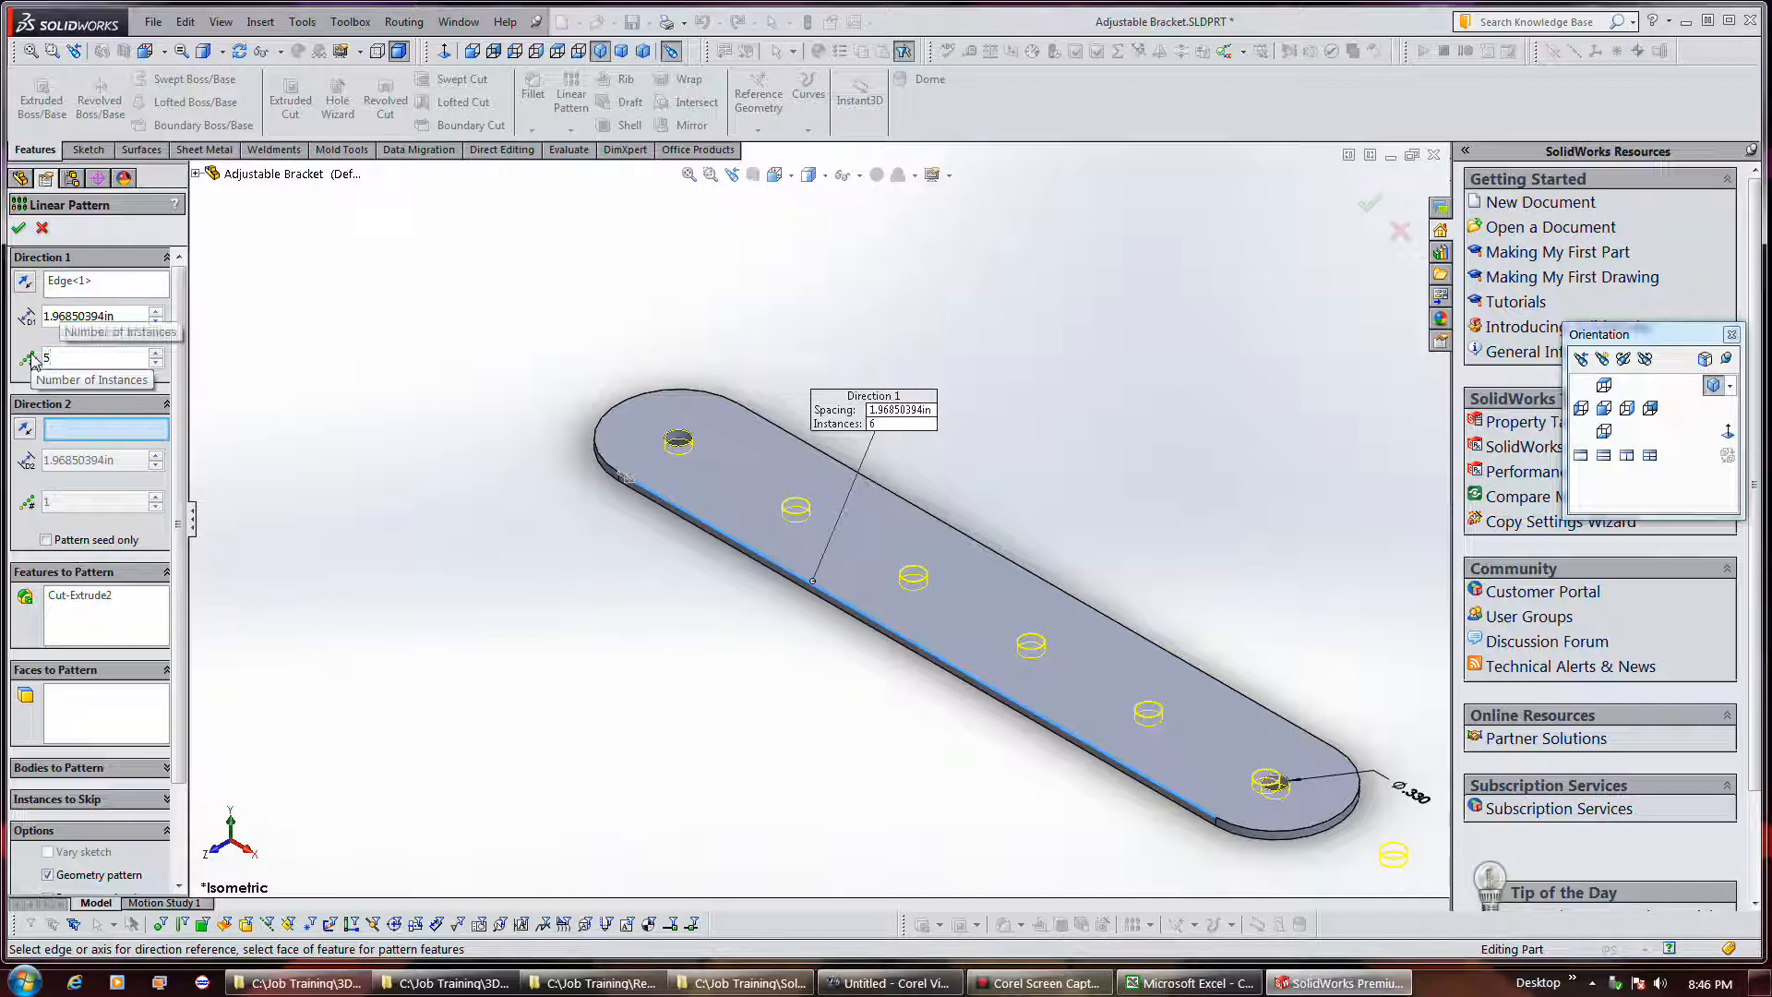
{"action": "type", "text": "5"}
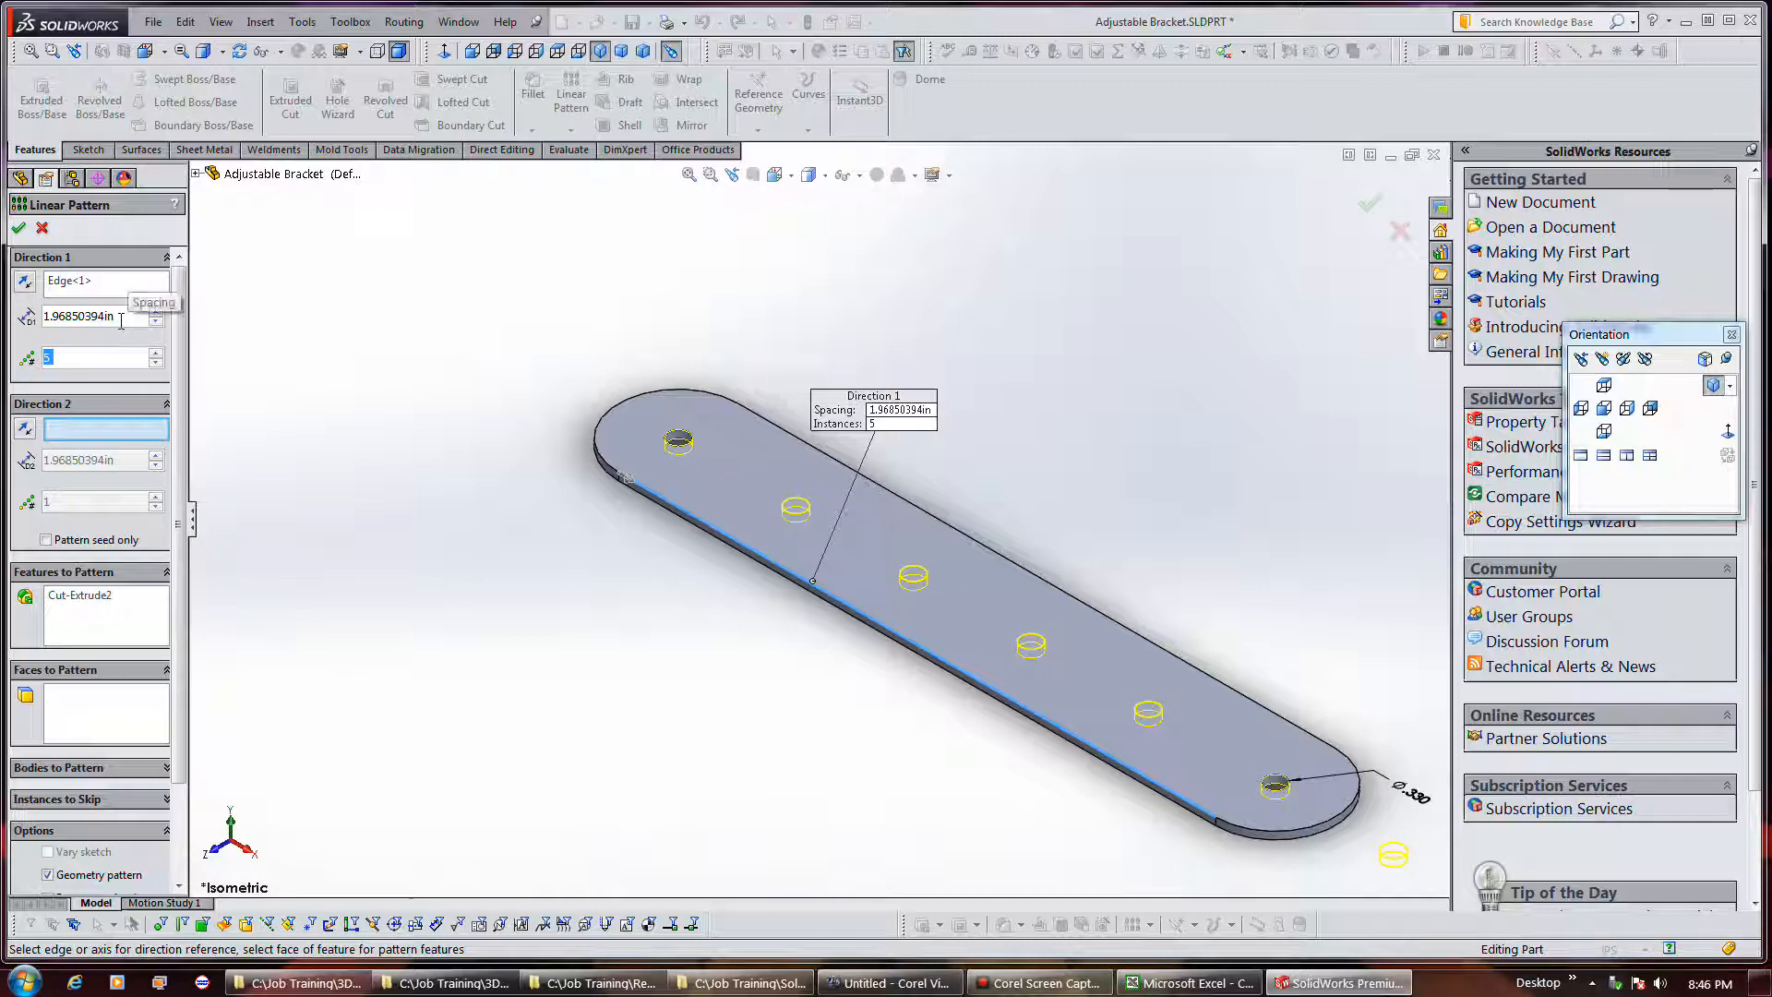
{"action": "left_click", "coordinate": [1009, 983]}
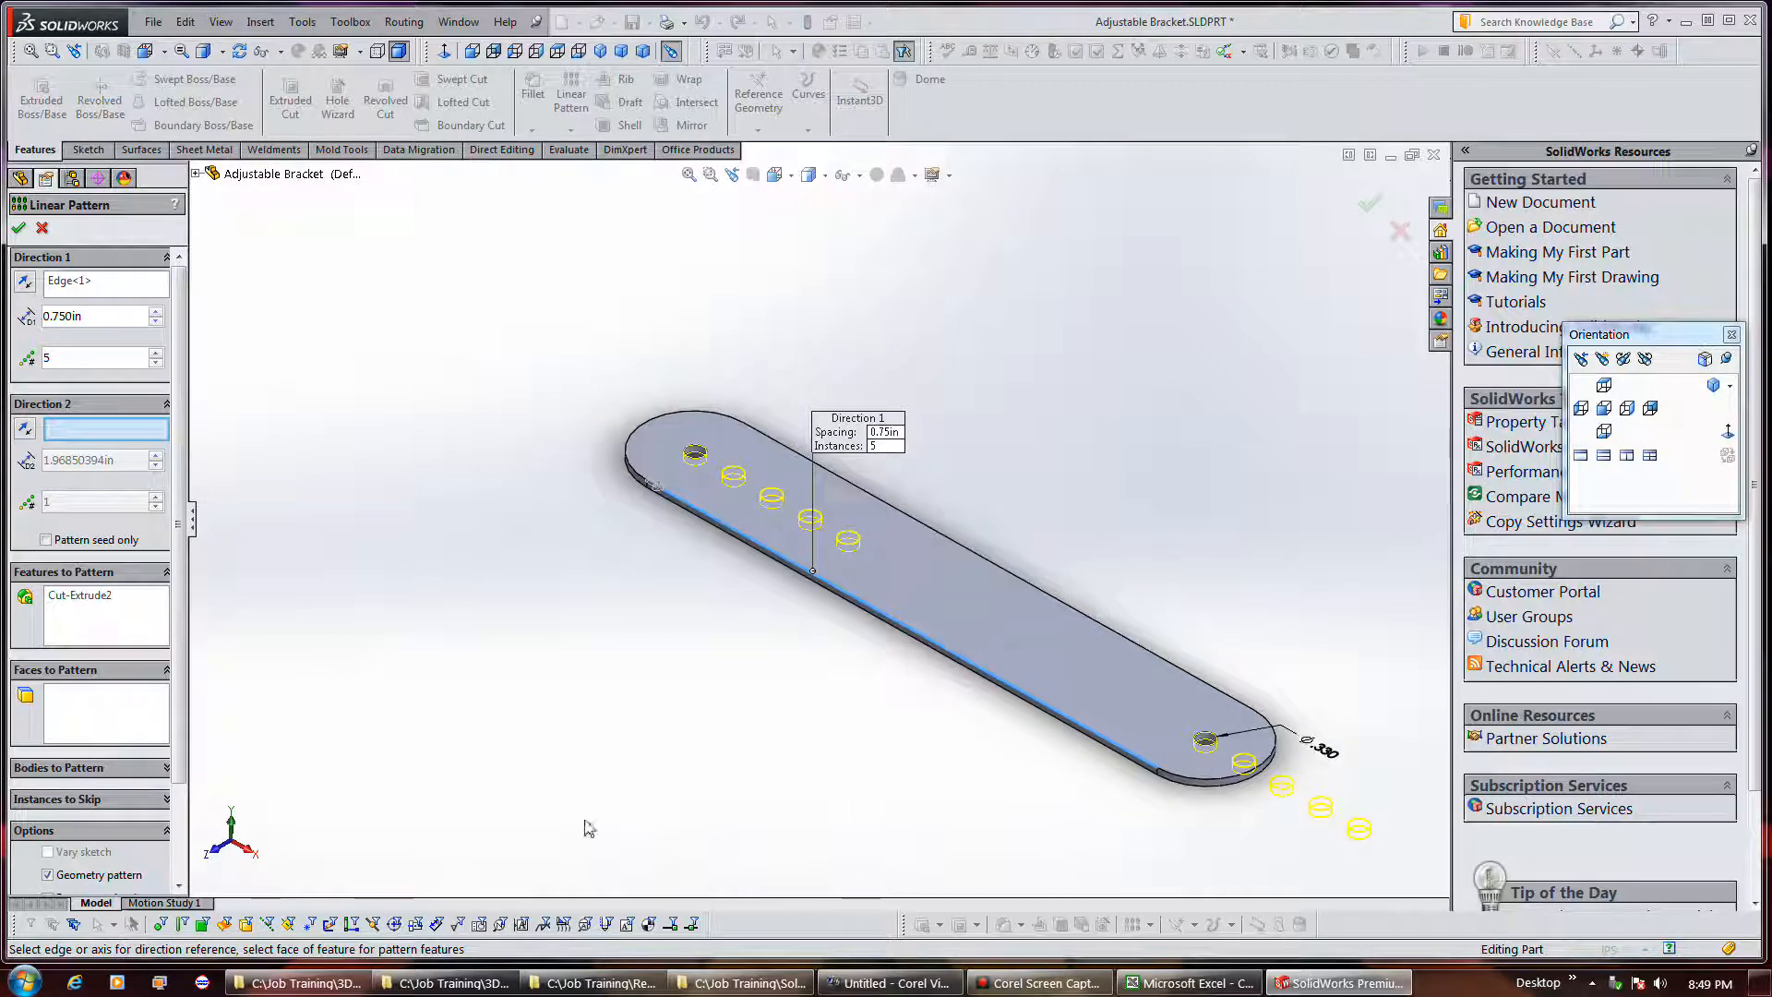
Try skipping the third and fourth instances of the hole pattern and restore them.
{"action": "left_click", "coordinate": [144, 799]}
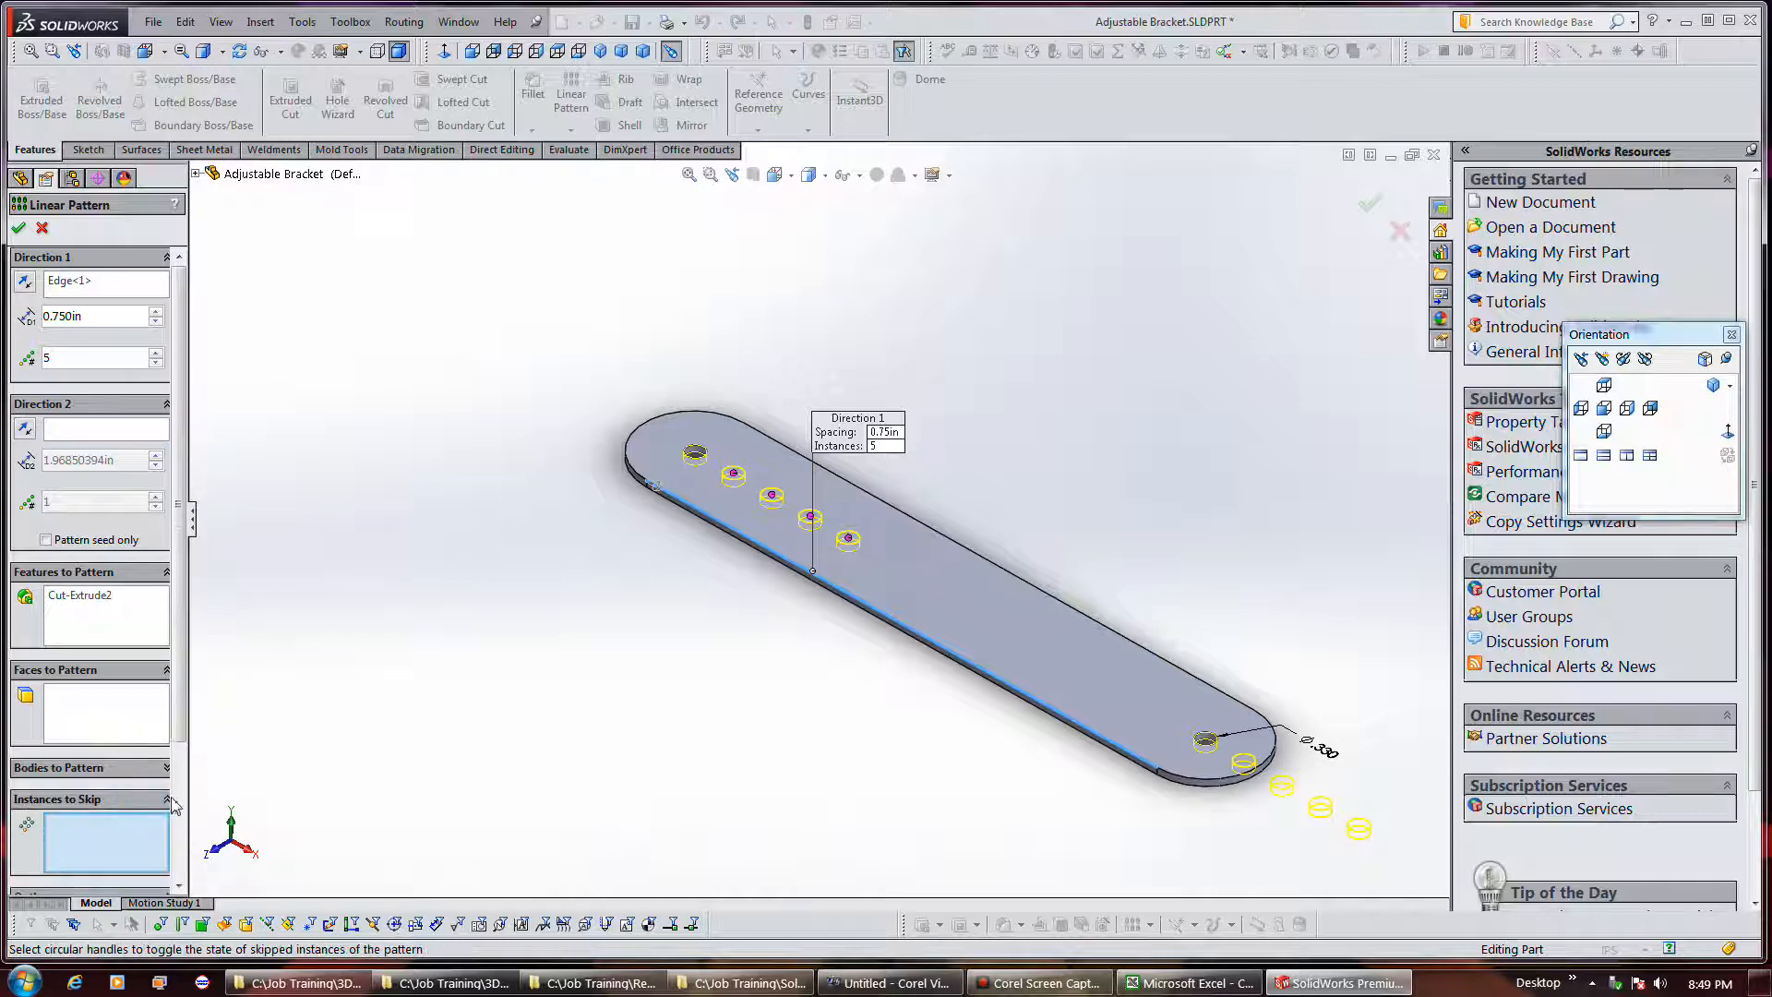
{"action": "left_click_drag", "start_coordinate": [188, 799], "coordinate": [240, 799]}
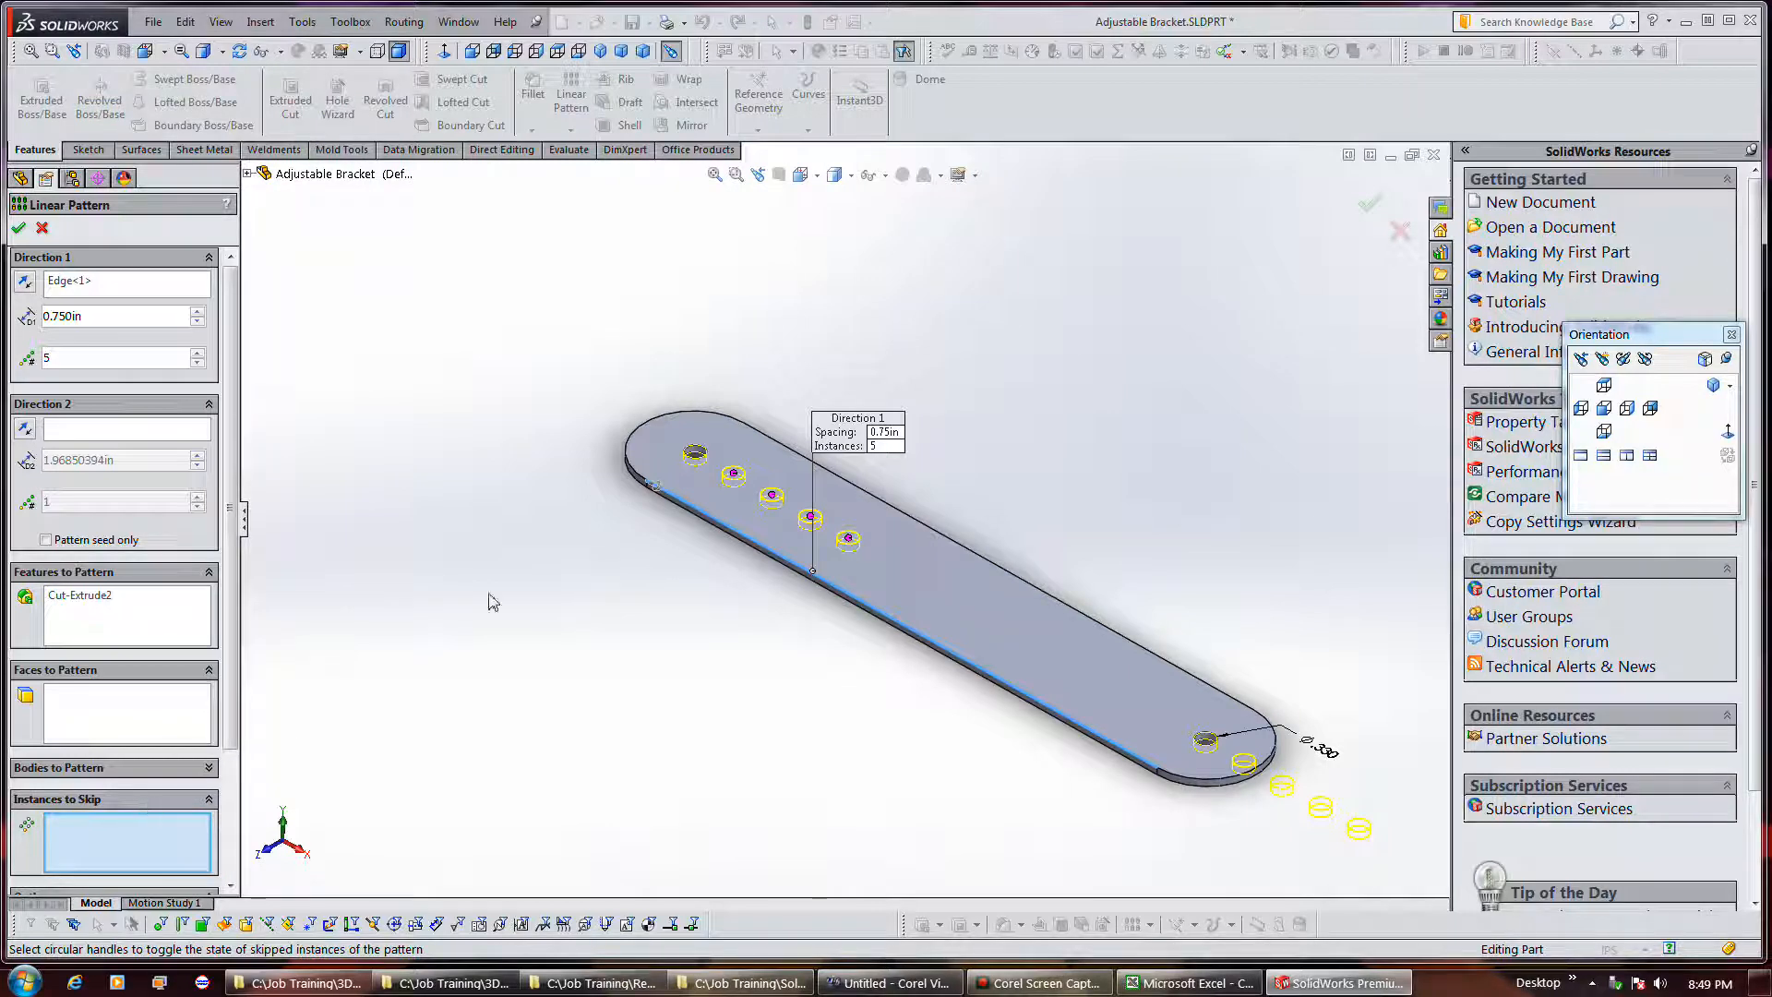
{"action": "left_click", "coordinate": [772, 498]}
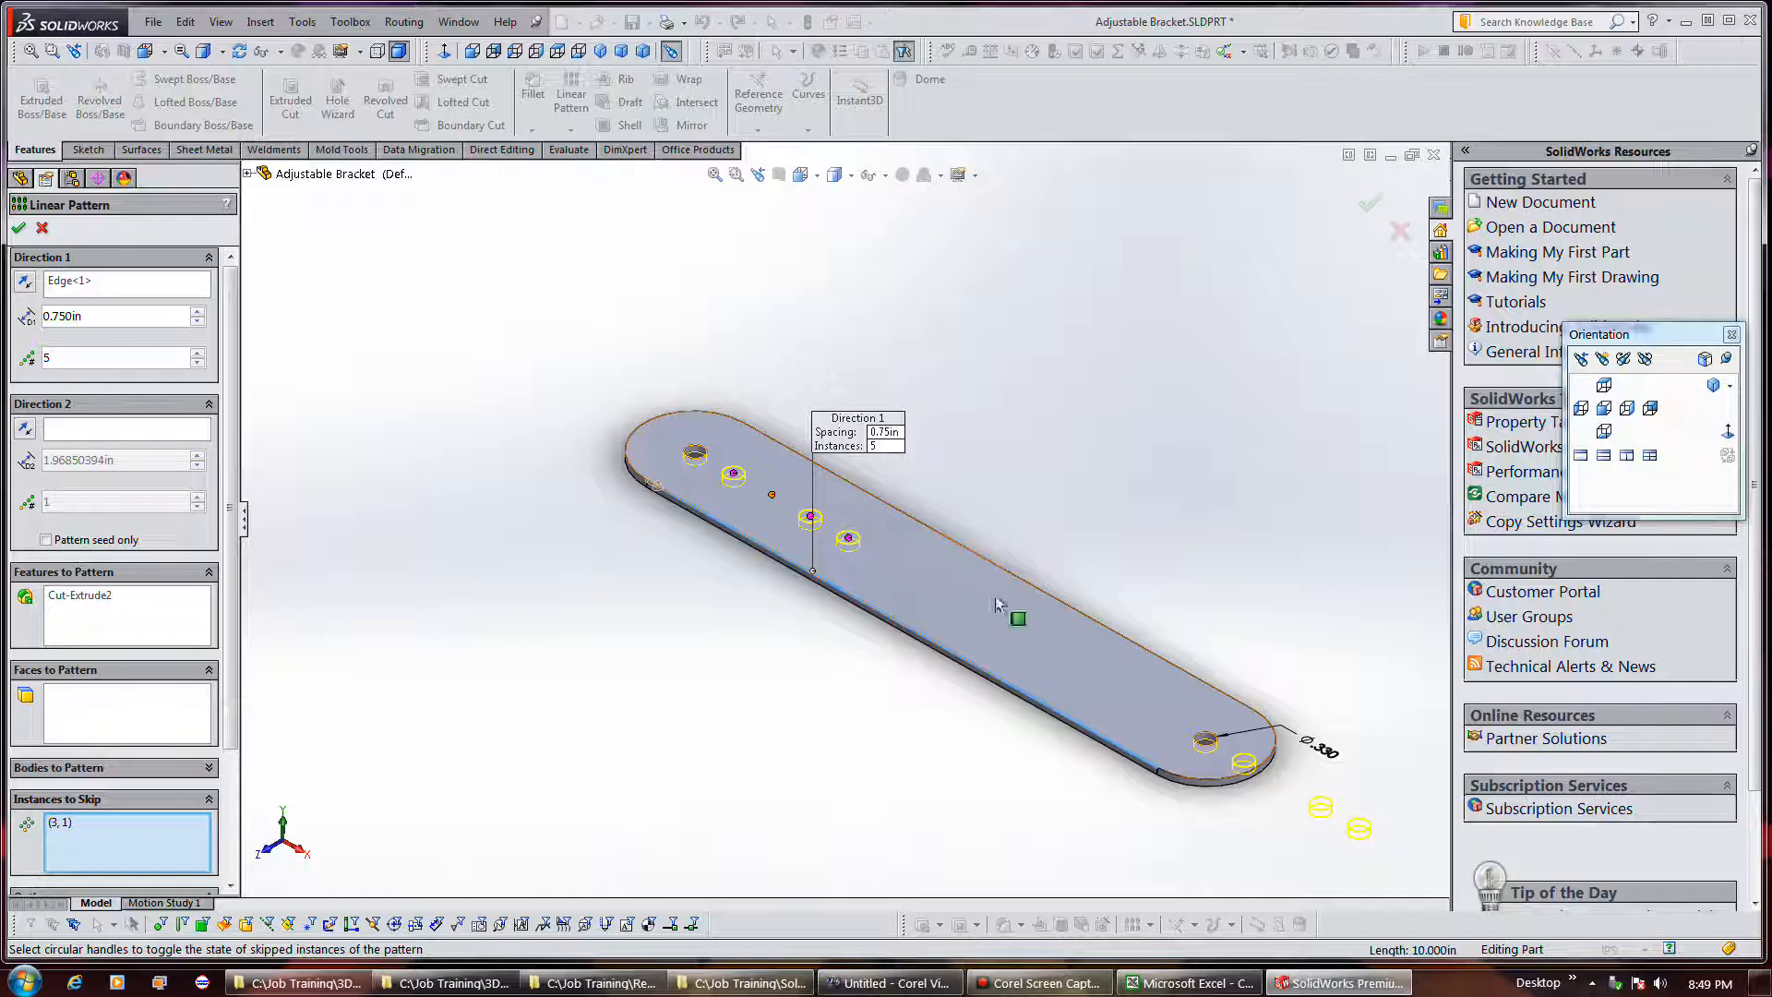
{"action": "left_click", "coordinate": [811, 517]}
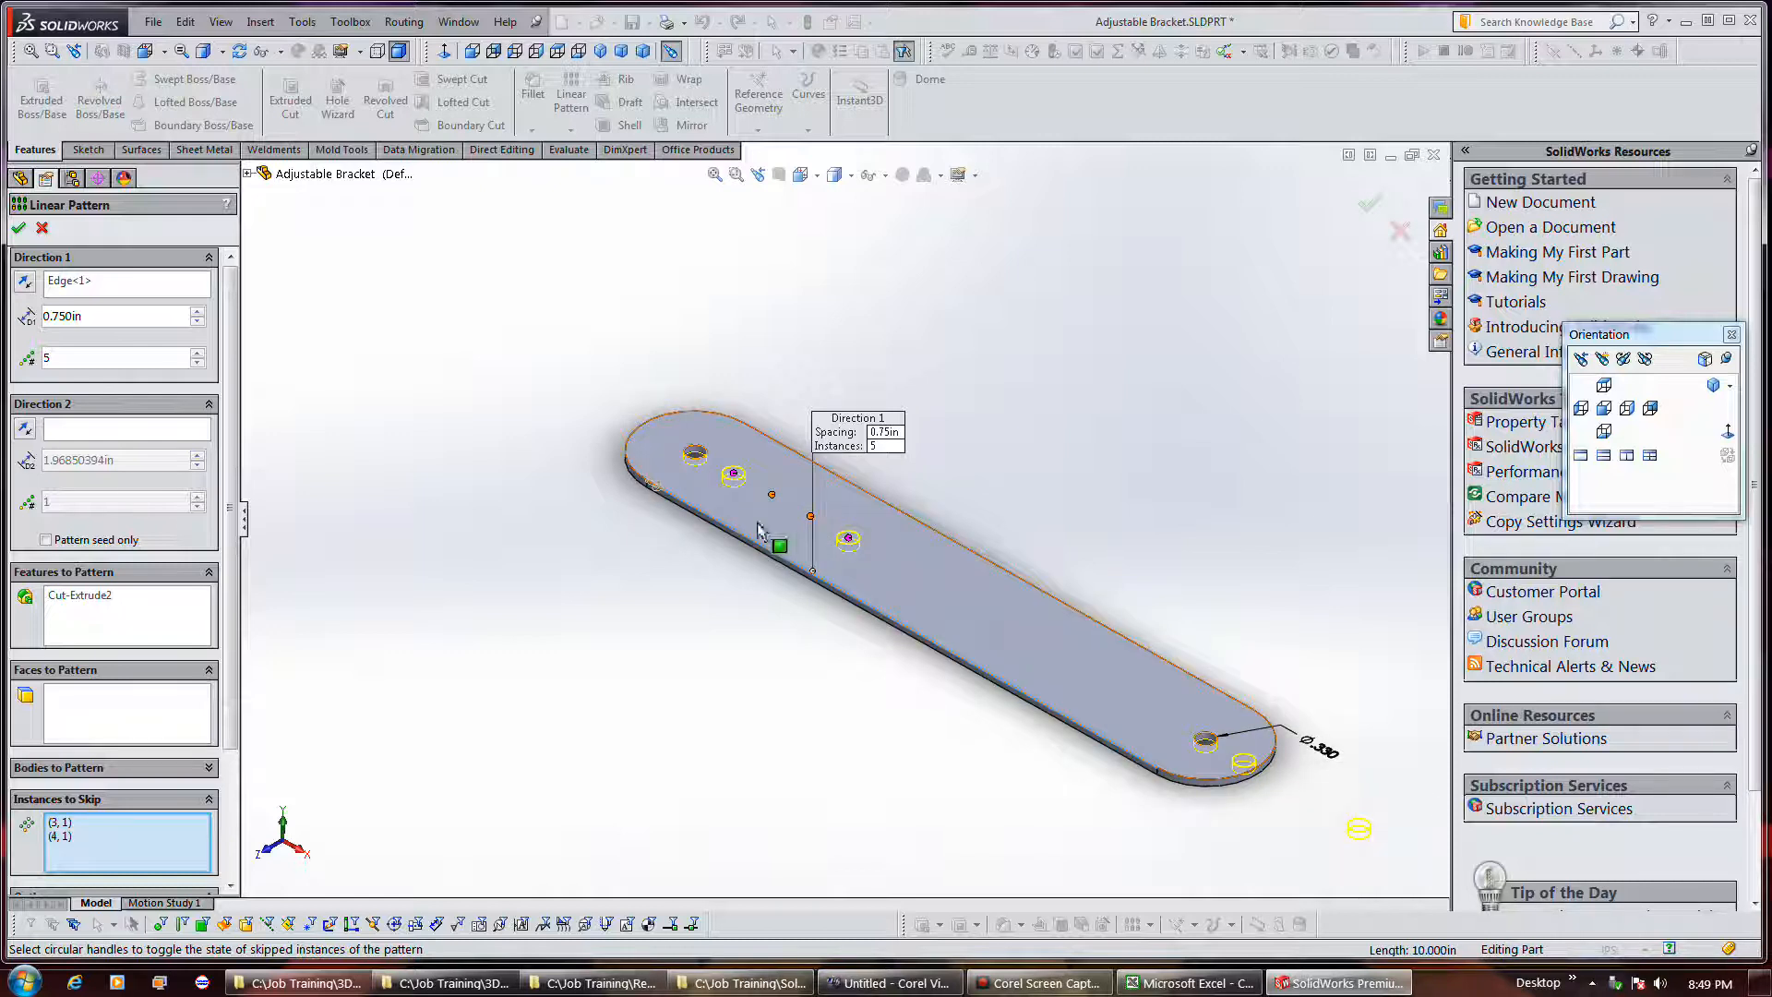
{"action": "left_click", "coordinate": [811, 519]}
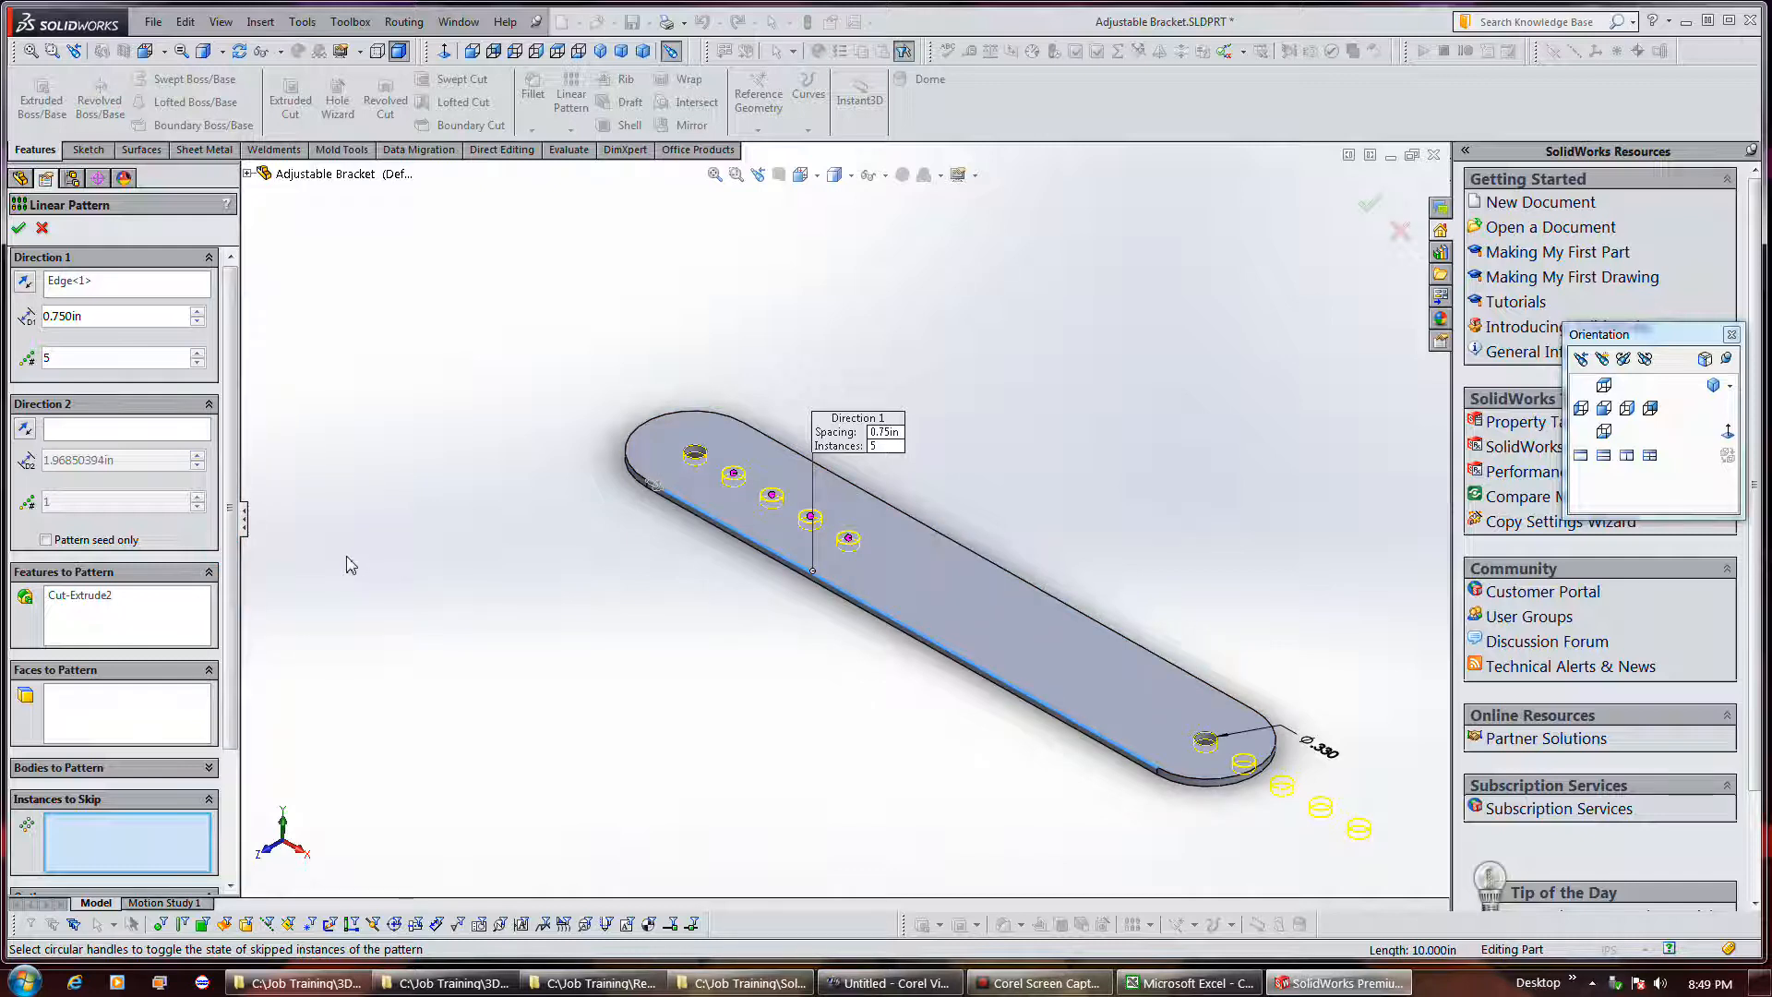
Clear the Direction 1 reference of the linear pattern and reselect the bar's long straight edge.
{"action": "scroll", "coordinate": [226, 581], "scroll_direction": "down", "scroll_amount": 3}
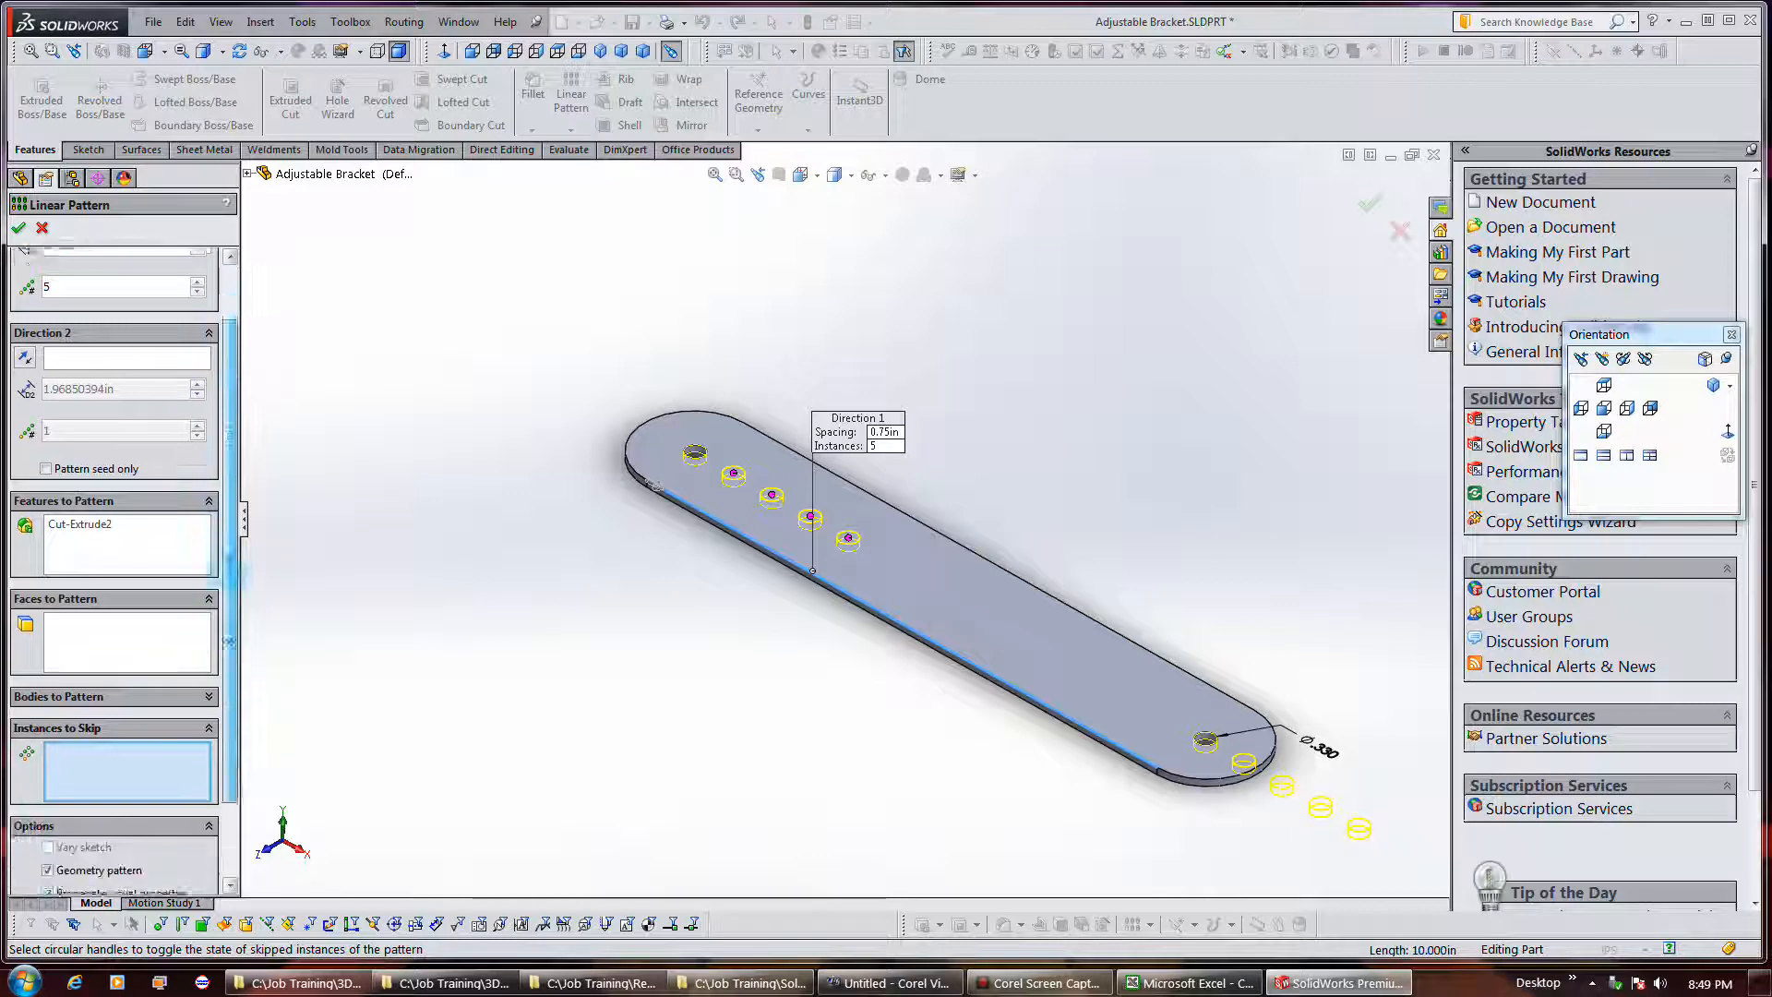
{"action": "scroll", "coordinate": [231, 563], "scroll_direction": "up", "scroll_amount": 3}
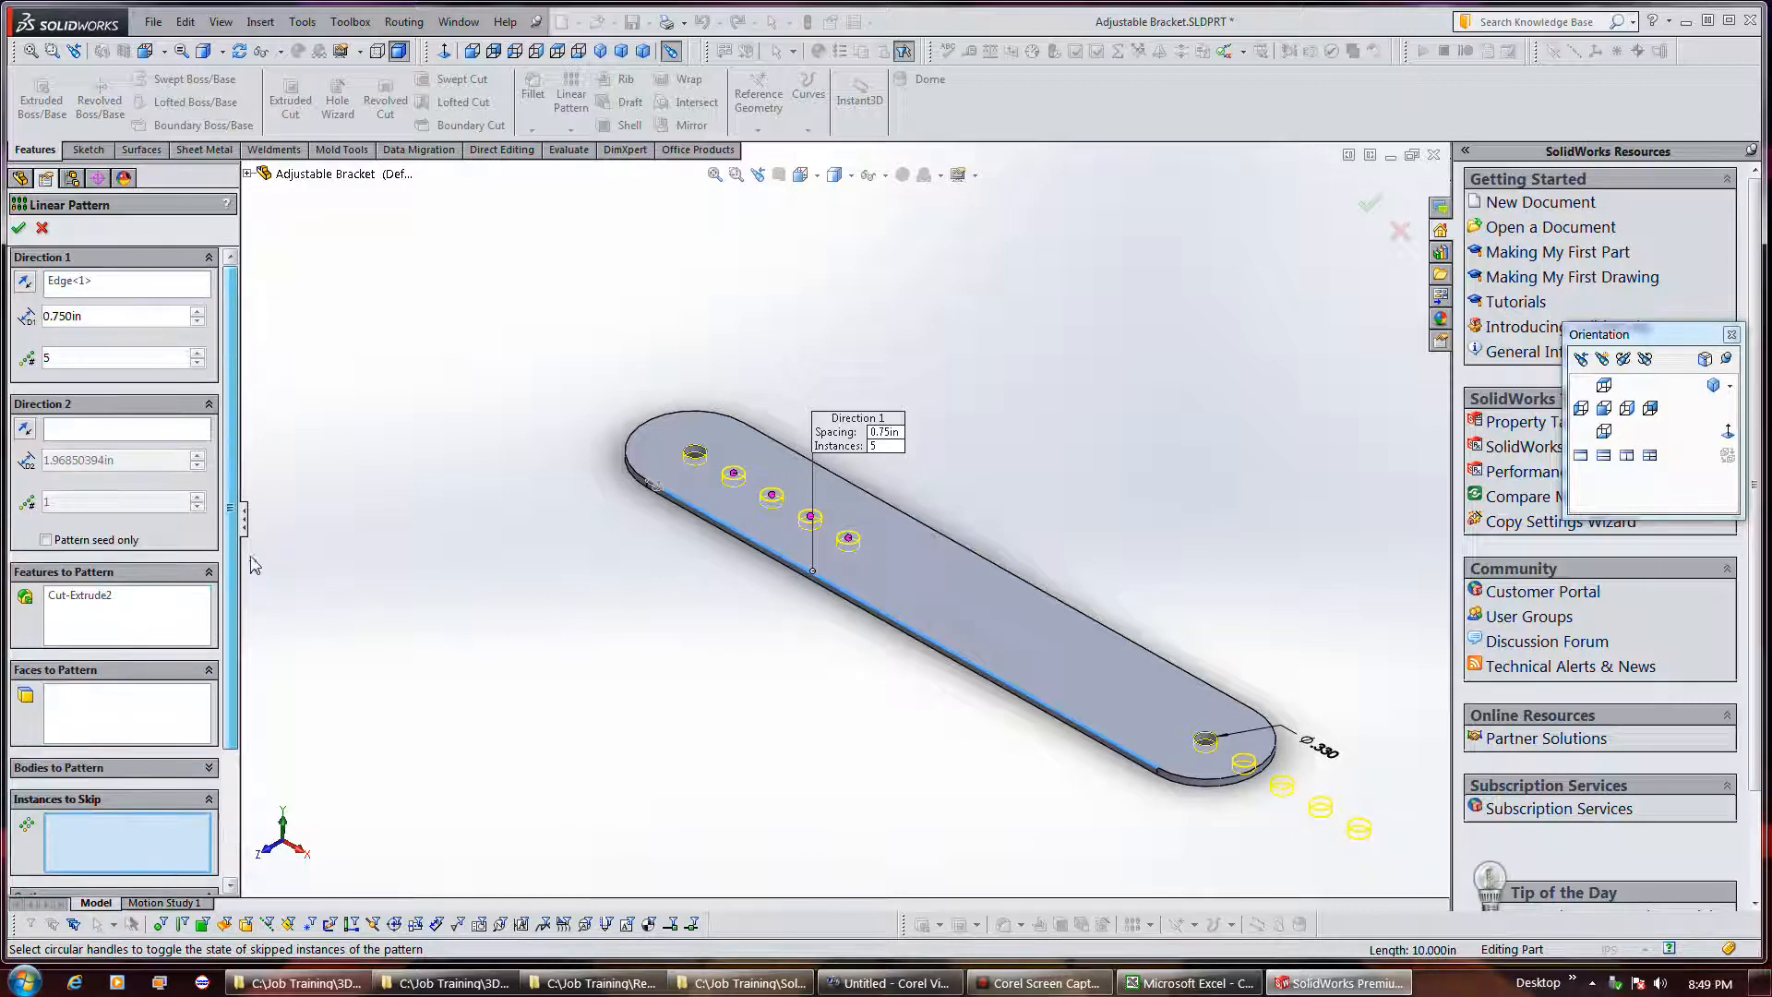
{"action": "left_click", "coordinate": [160, 293]}
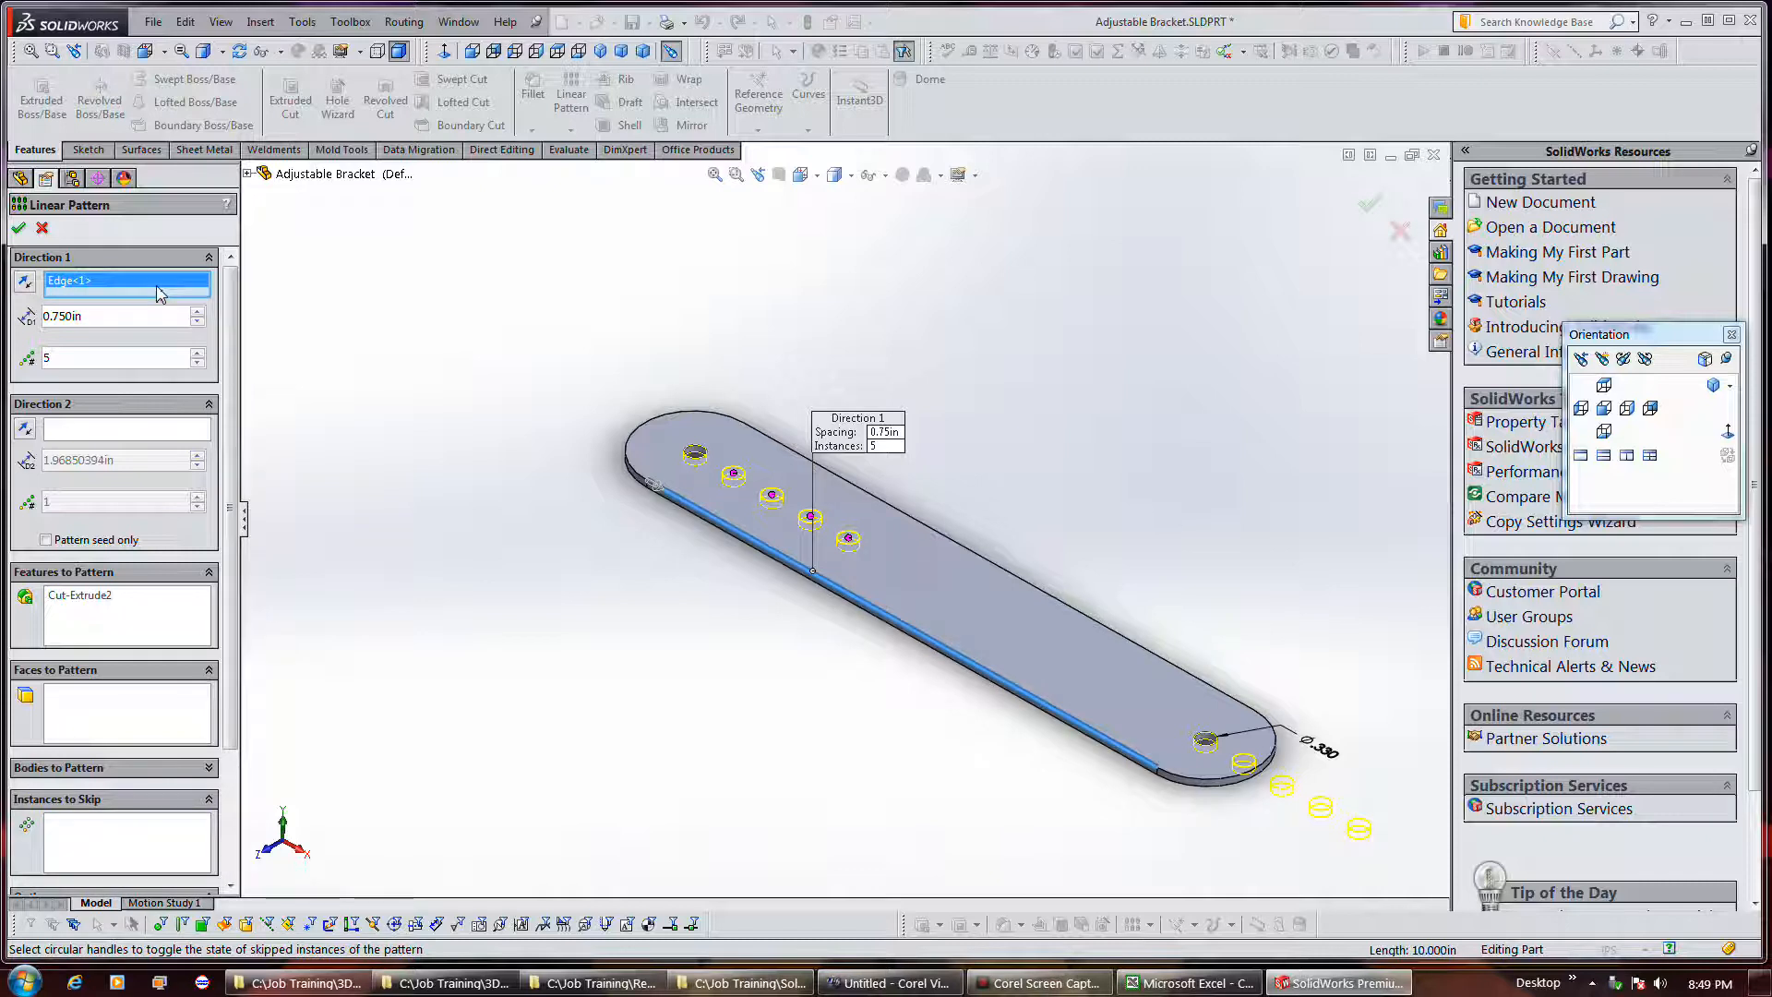
{"action": "right_click", "coordinate": [171, 289]}
{"action": "left_click", "coordinate": [184, 311]}
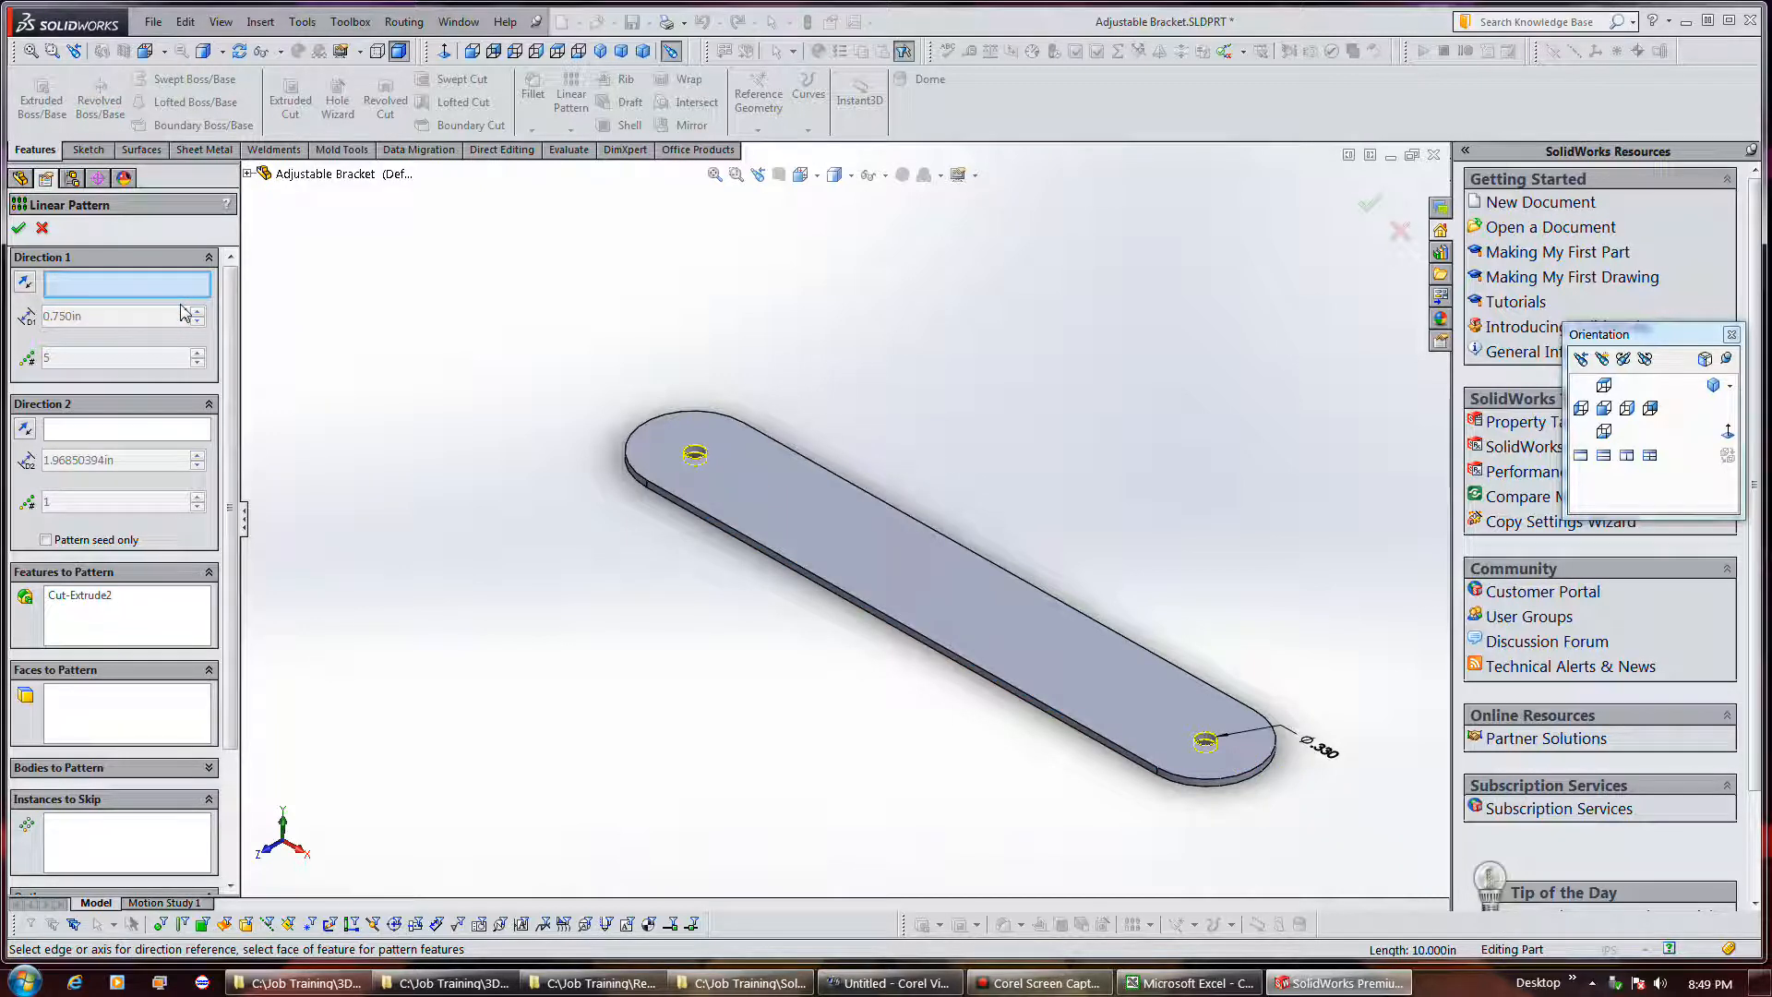
{"action": "left_click", "coordinate": [767, 551]}
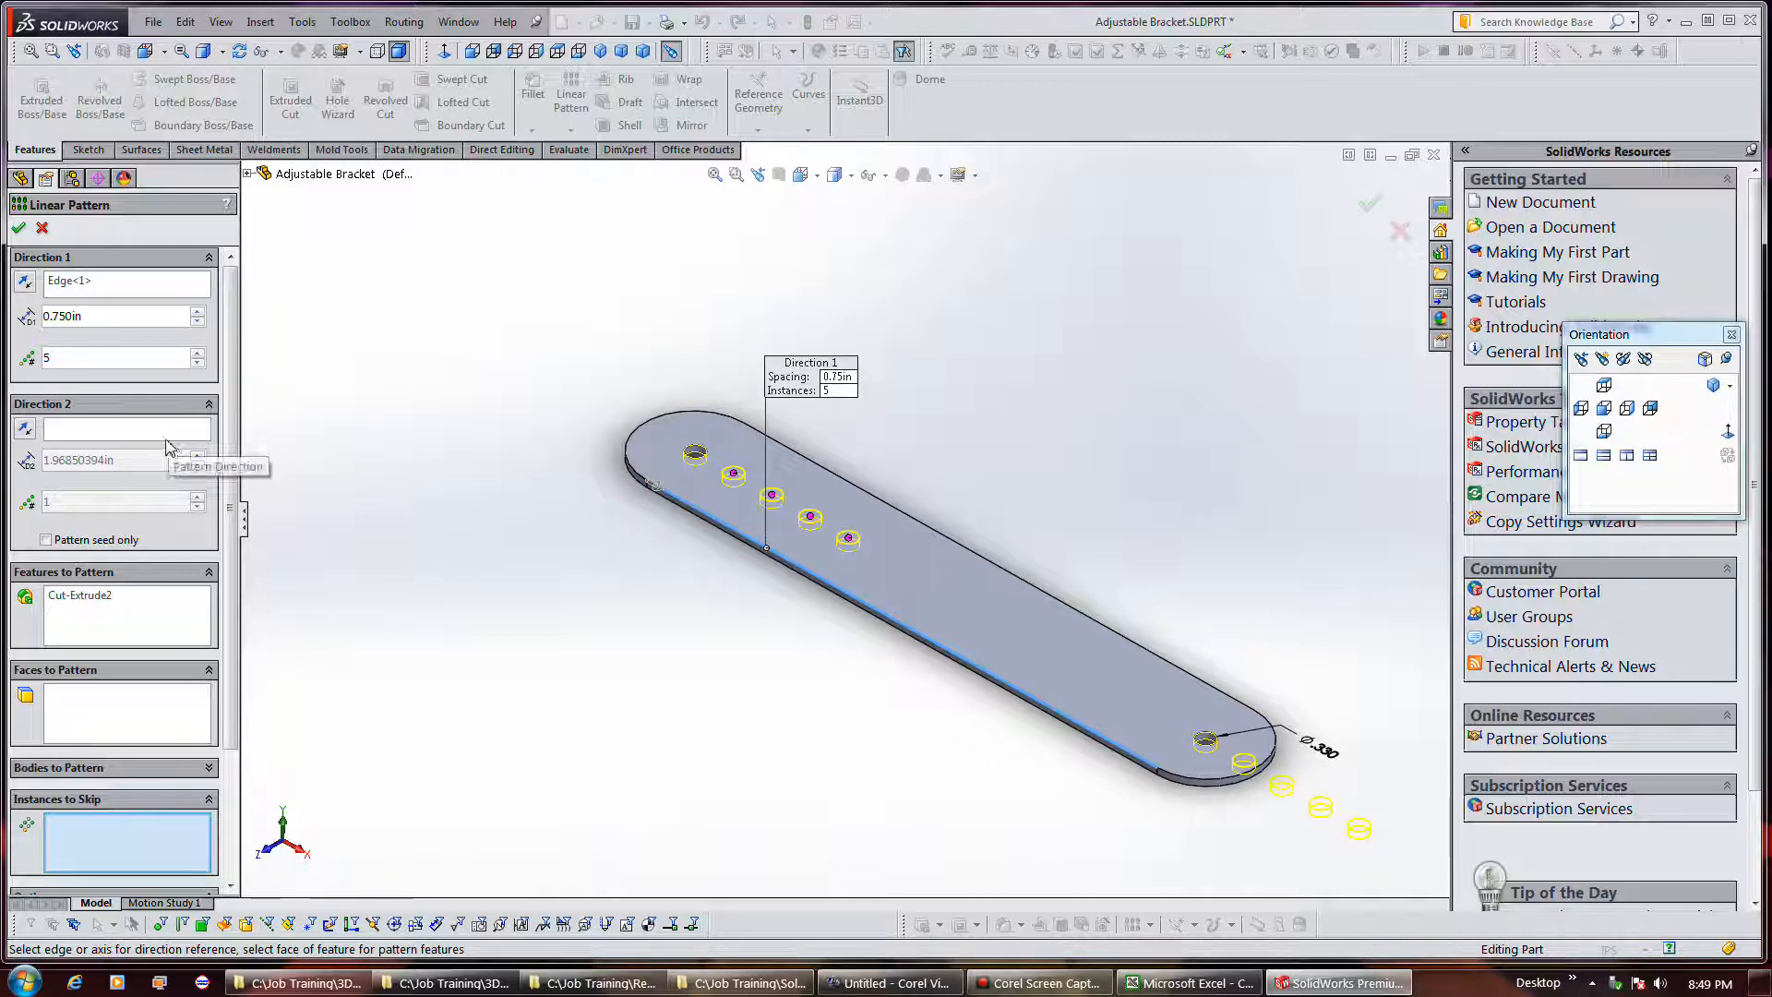
Remove the cut from the features to pattern and pattern the face of the hole nearest the start of the row instead.
{"action": "right_click", "coordinate": [137, 611]}
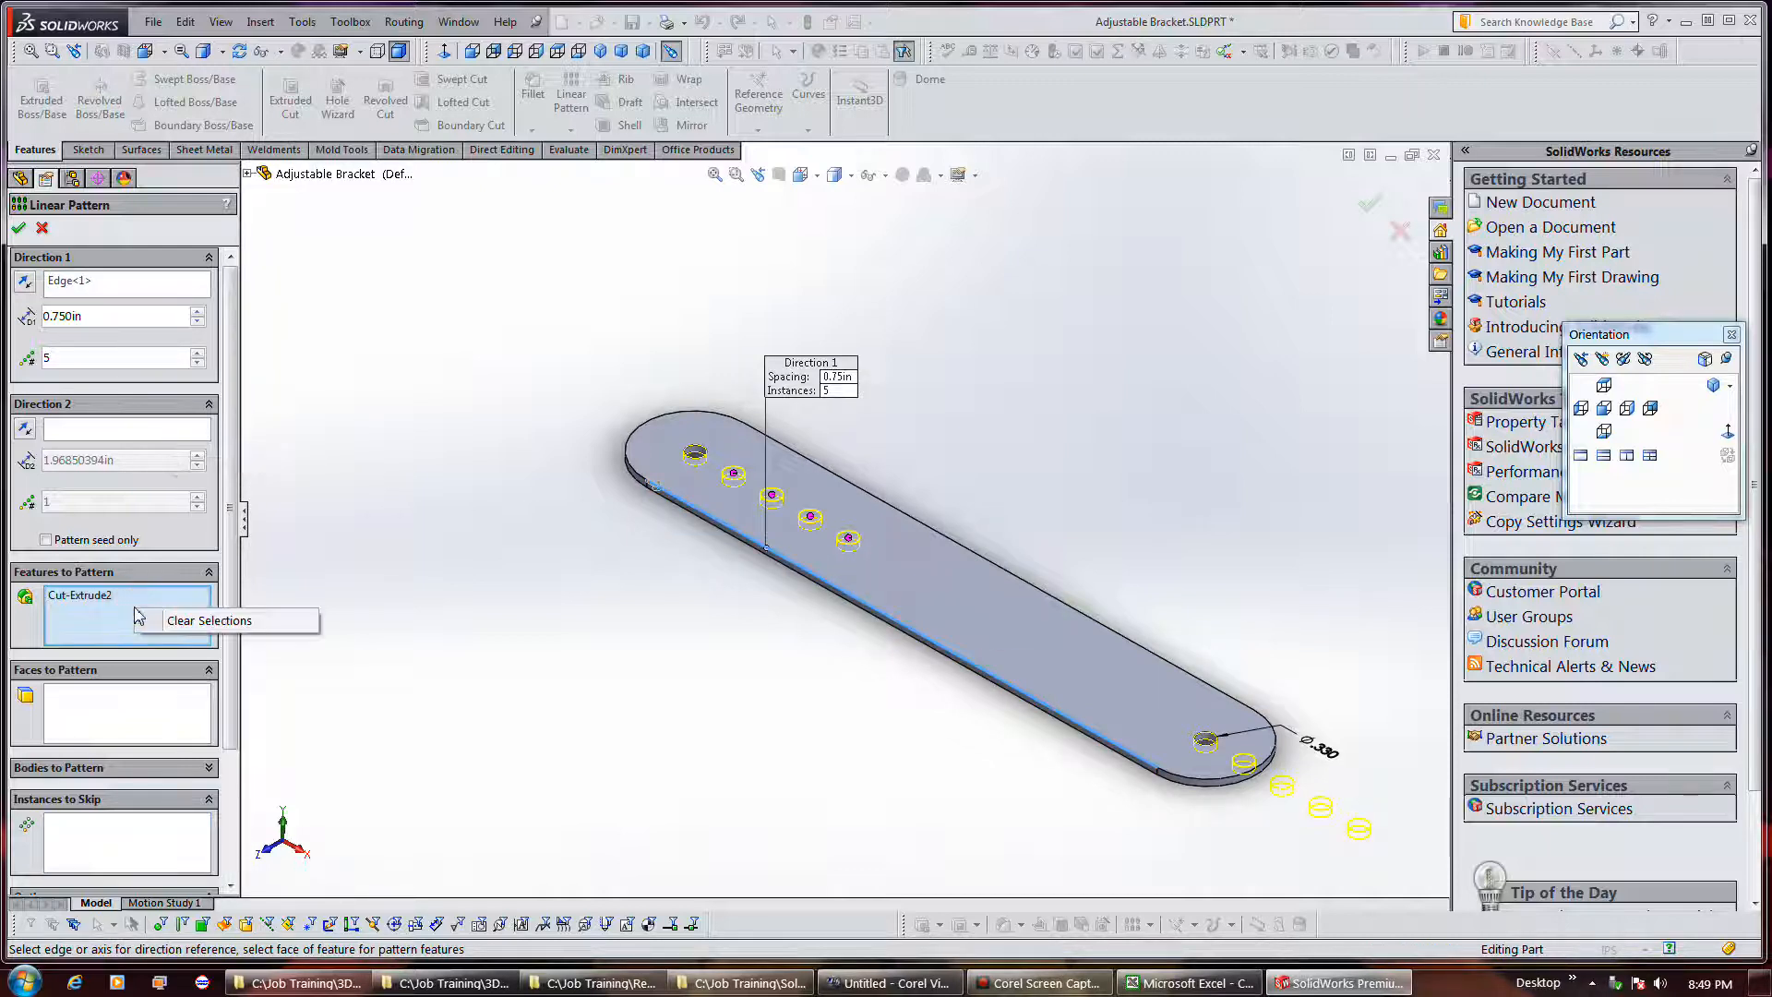
{"action": "left_click", "coordinate": [213, 621]}
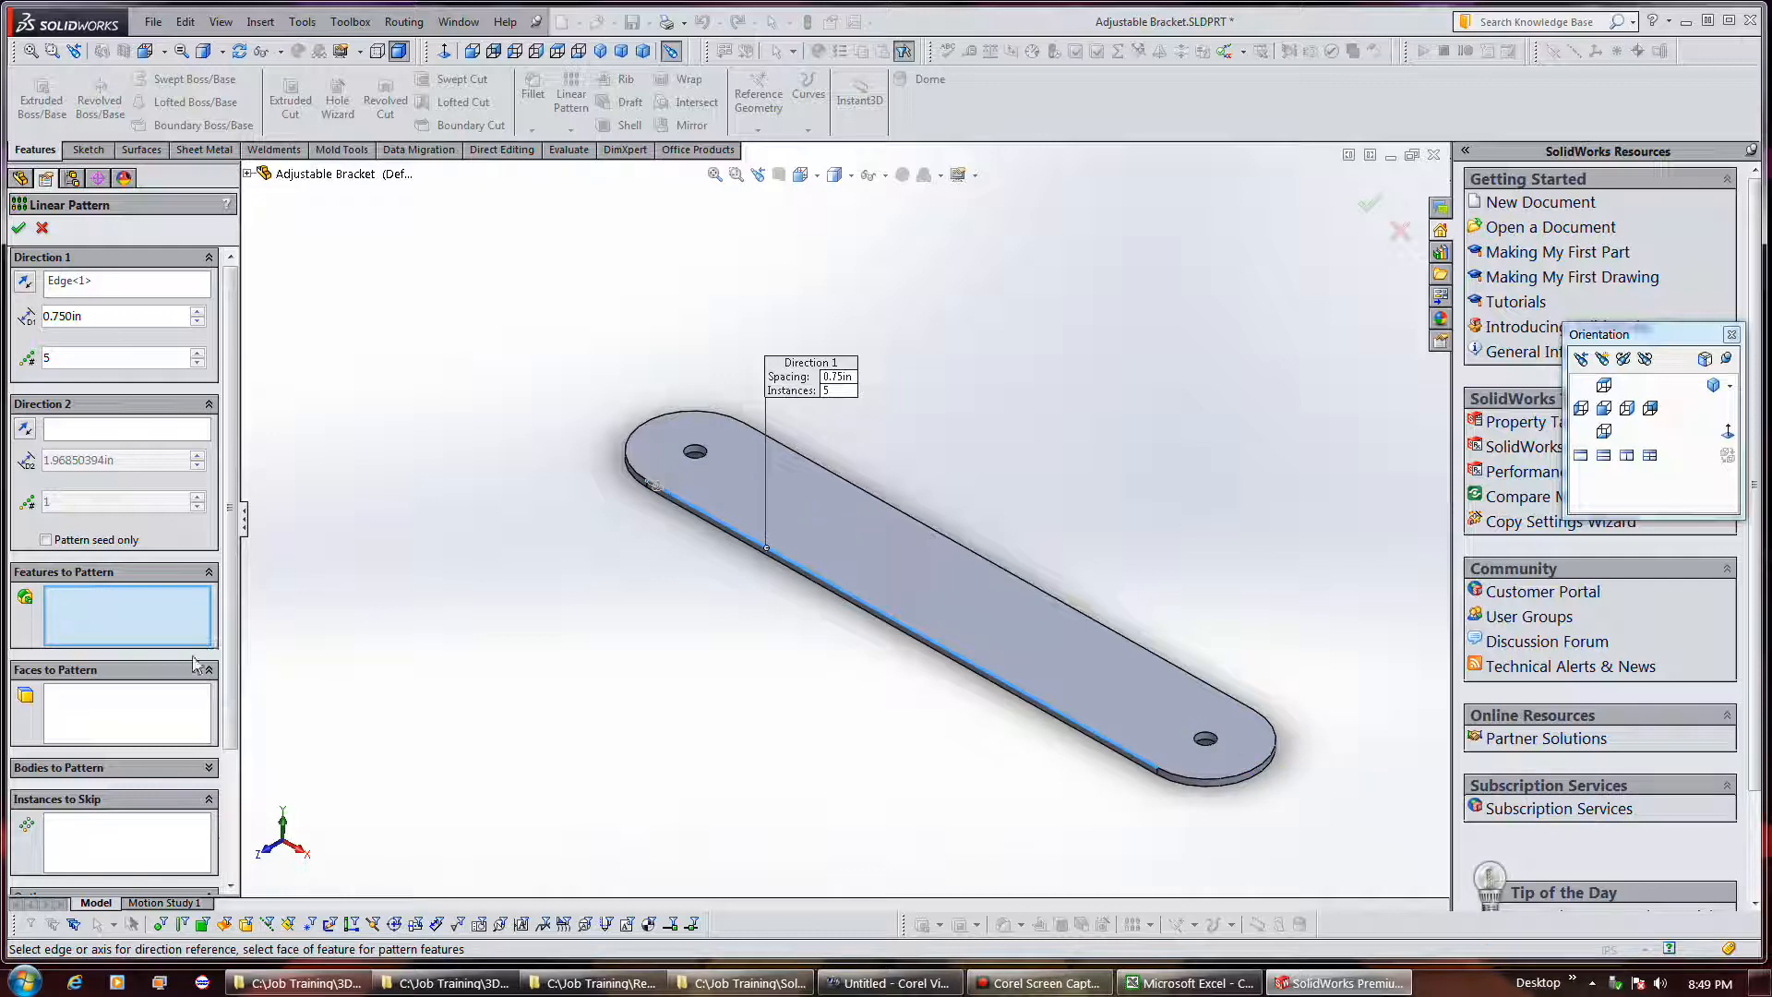
{"action": "left_click", "coordinate": [171, 710]}
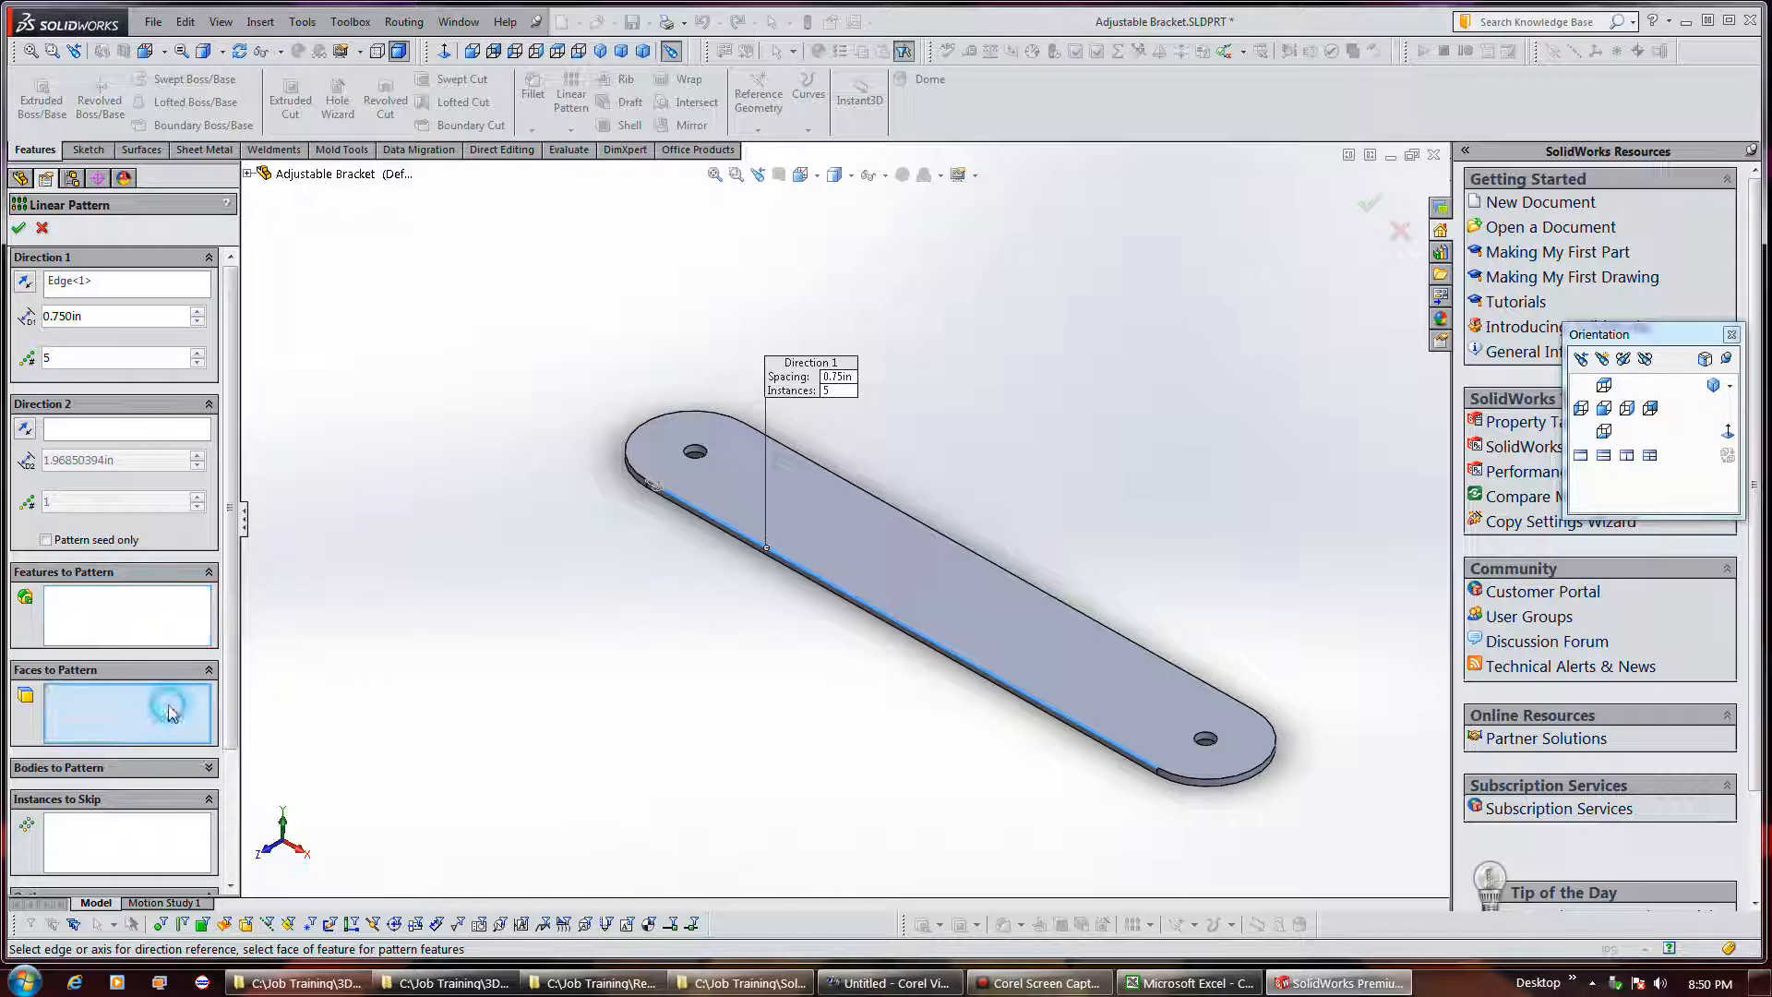
{"action": "left_click", "coordinate": [696, 453]}
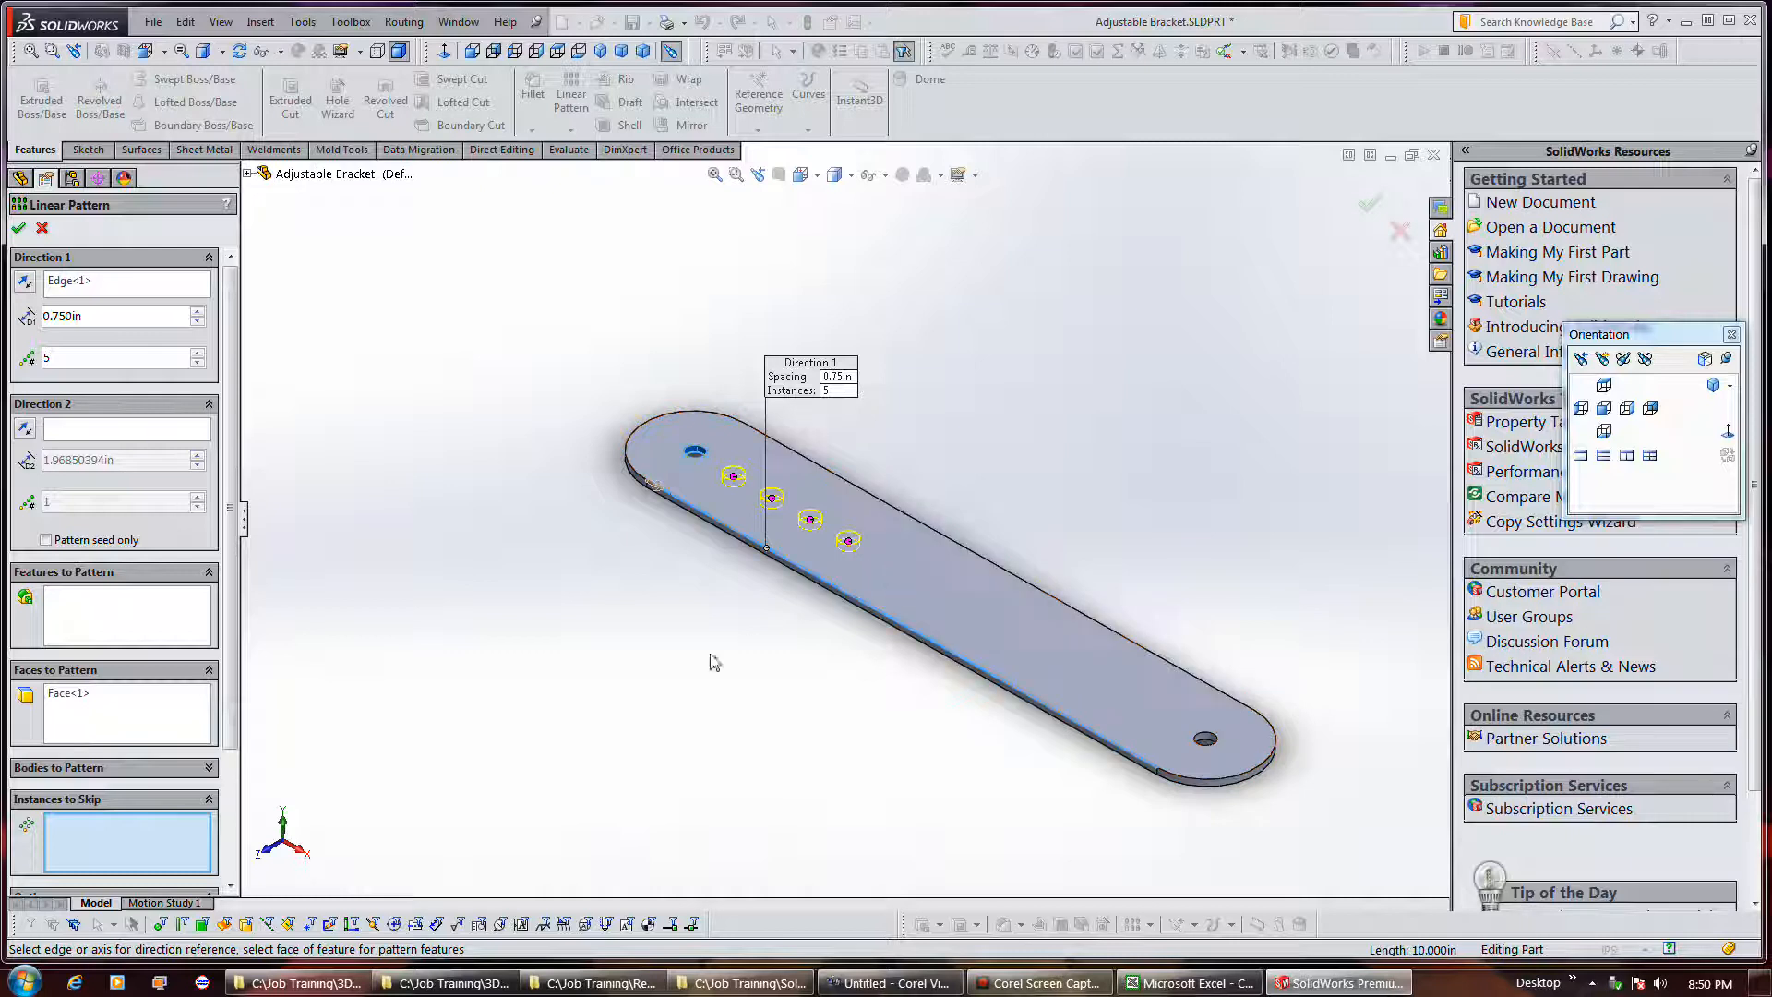
Apply the linear pattern of the single hole face and save the adjustable bracket.
{"action": "left_click", "coordinate": [211, 799]}
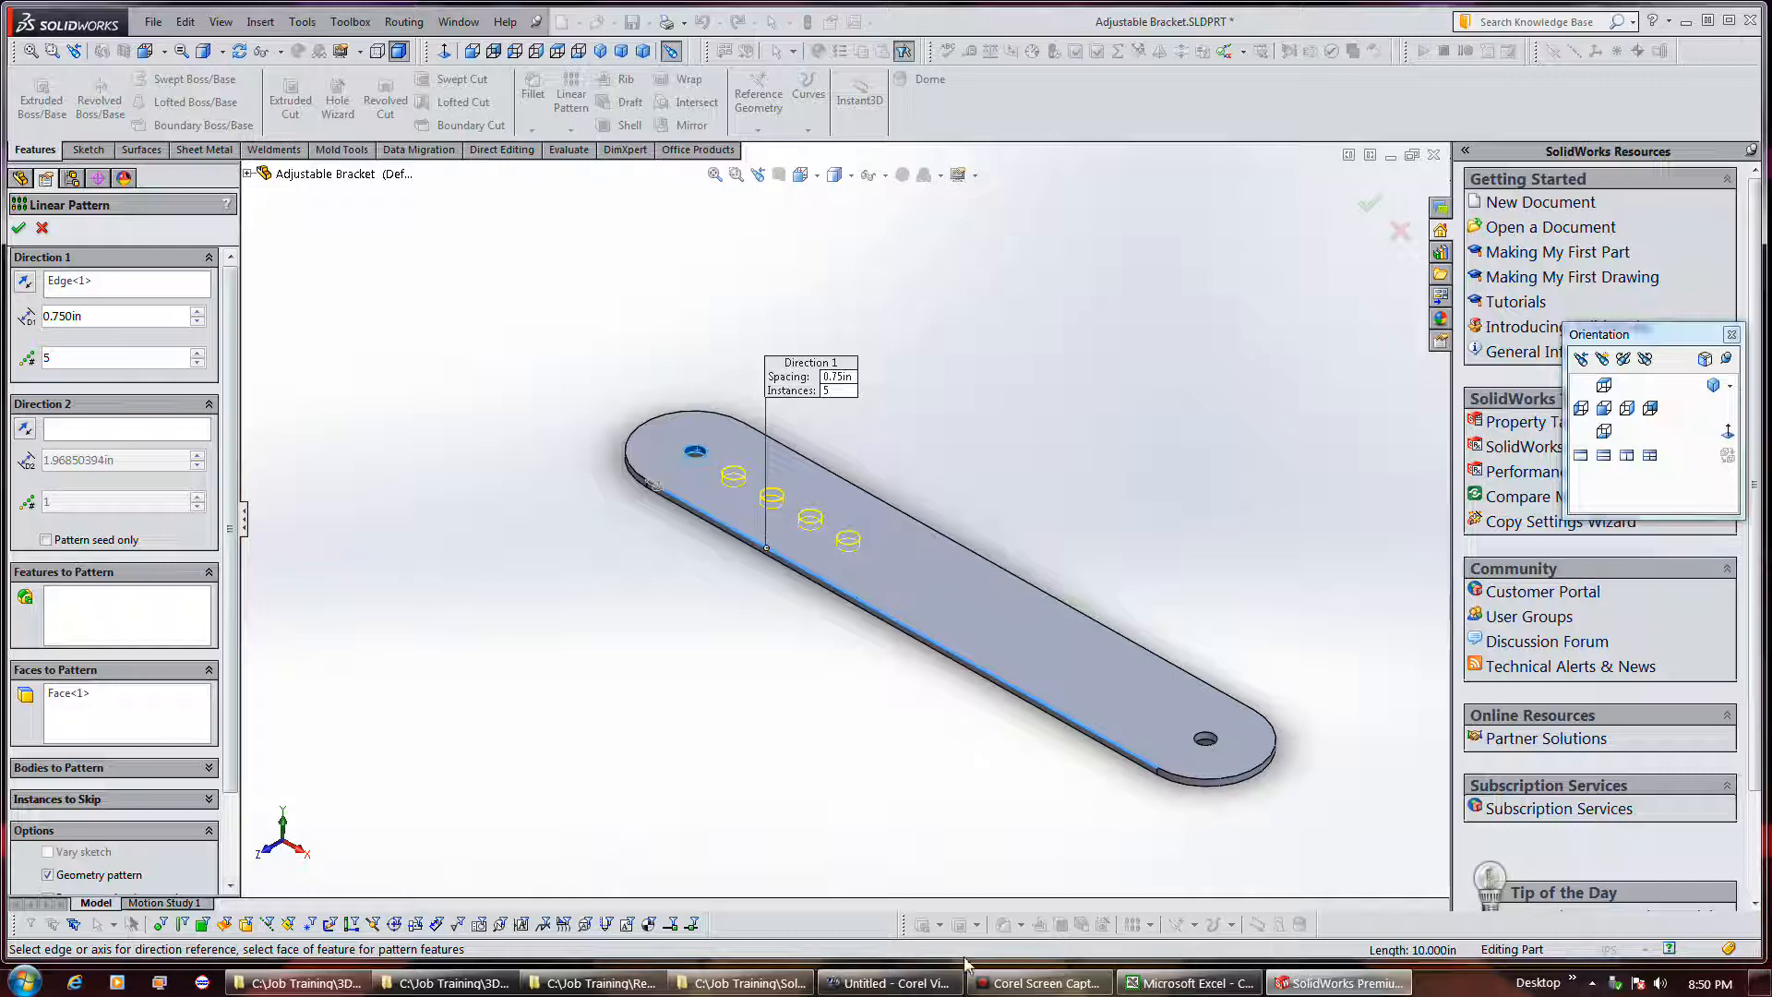
{"action": "left_click", "coordinate": [17, 230]}
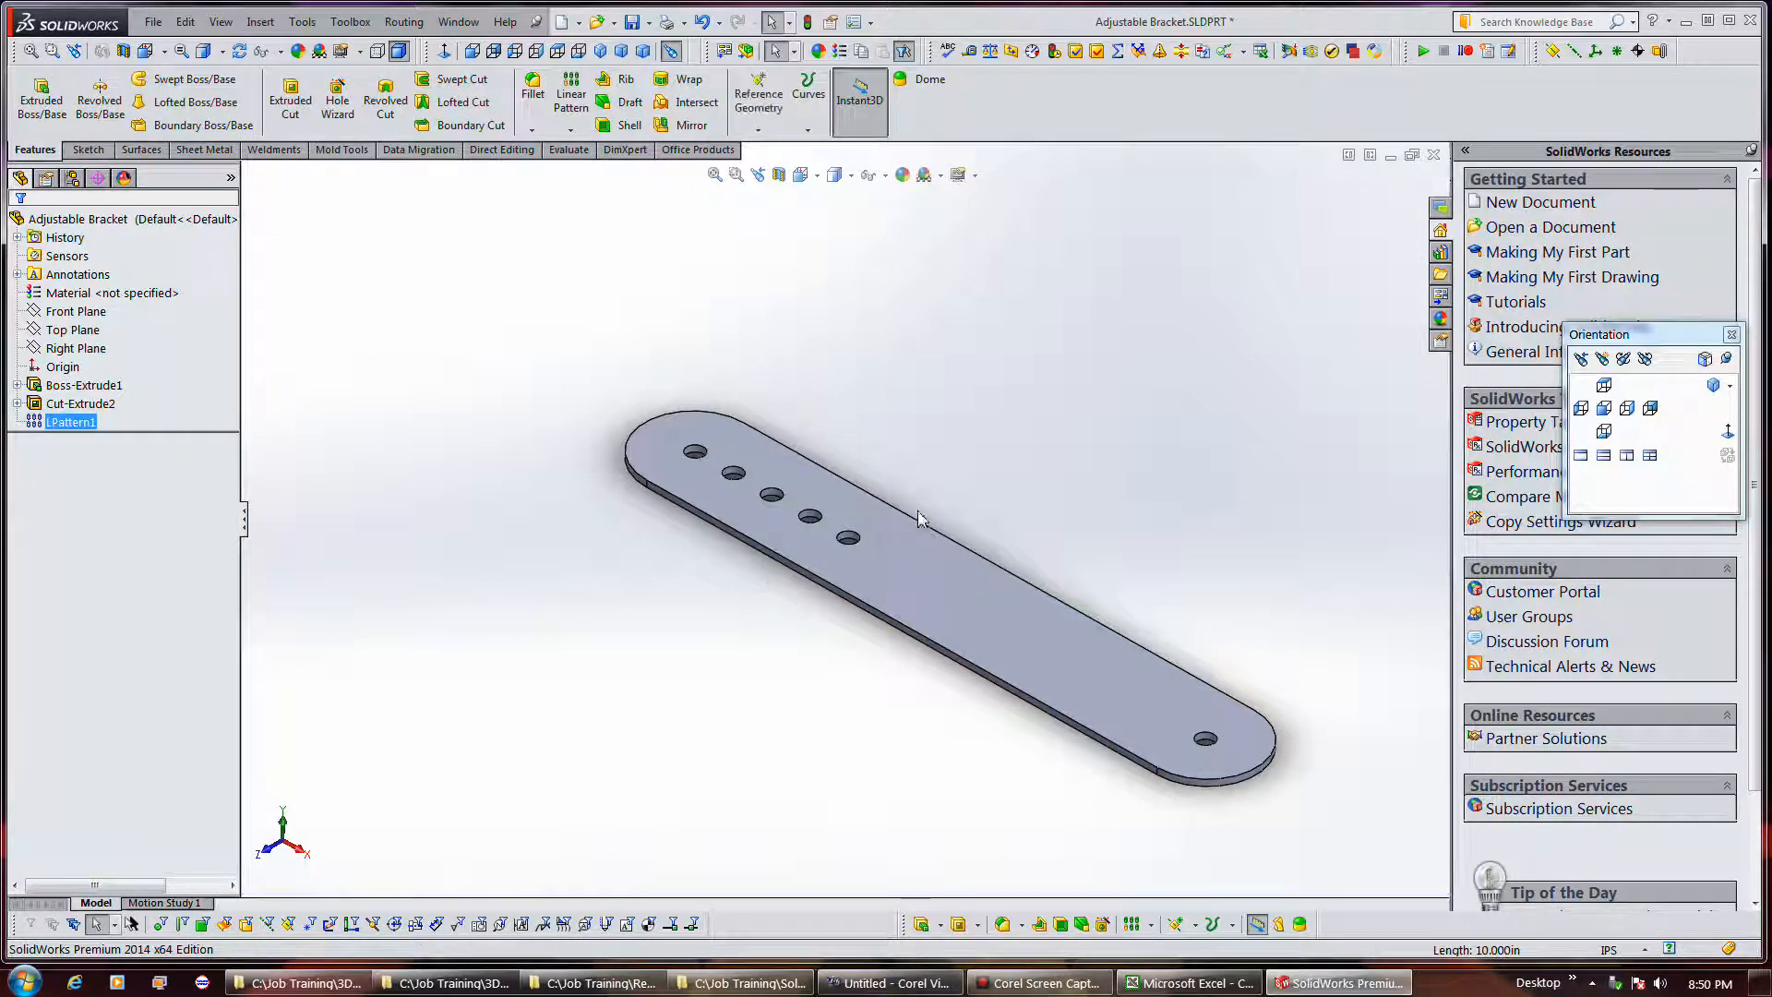
{"action": "left_click", "coordinate": [631, 24]}
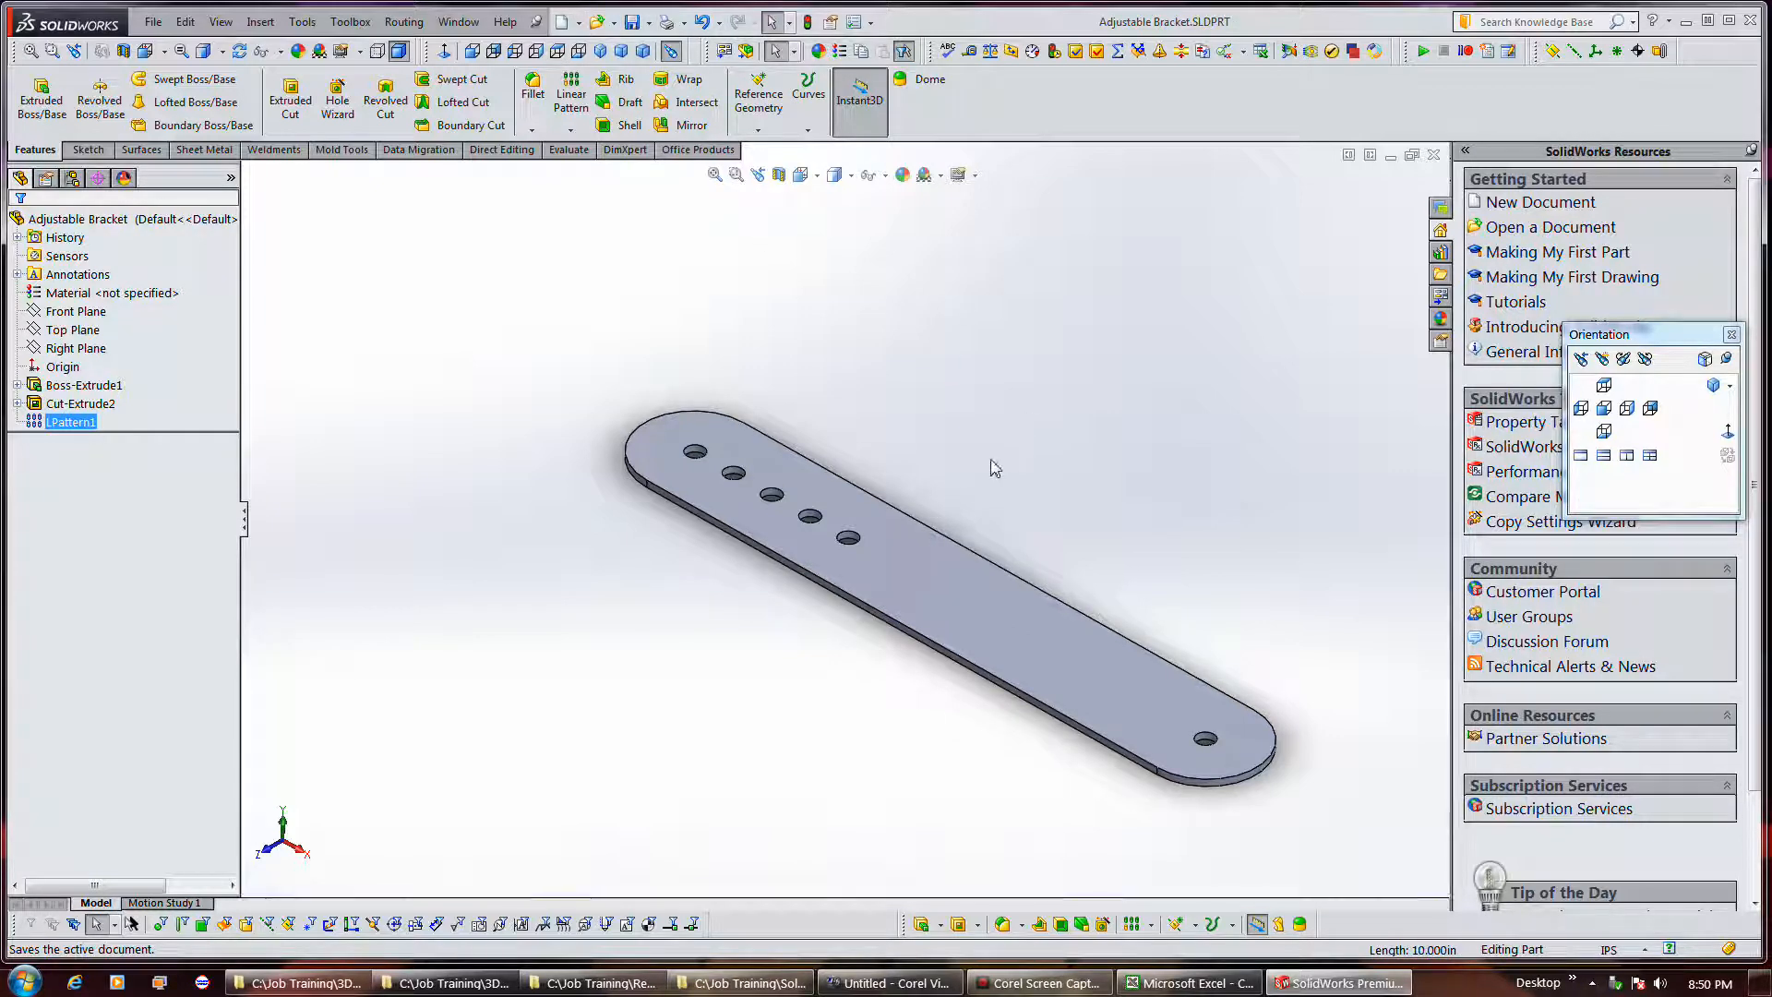
{"action": "middle_click_drag", "start_coordinate": [969, 489], "coordinate": [980, 566]}
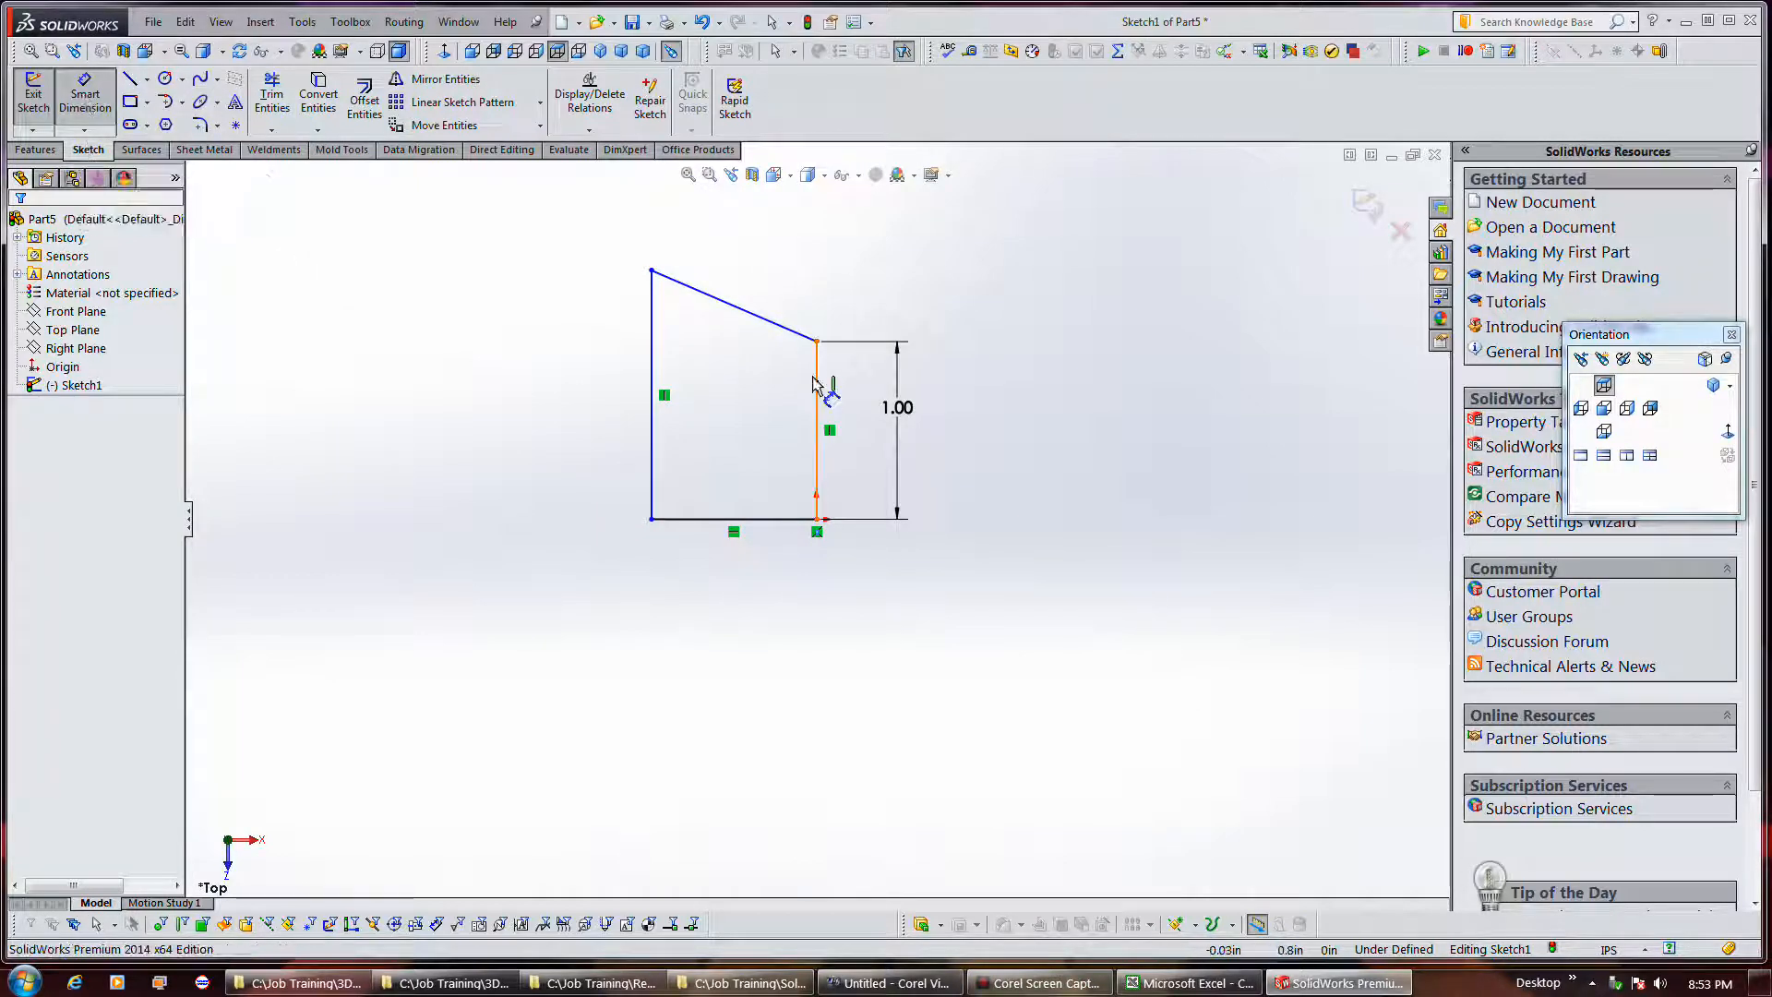
Dimension the angle between the sketch's slanted line and its horizontal base line as 20 degrees.
{"action": "left_click", "coordinate": [787, 329]}
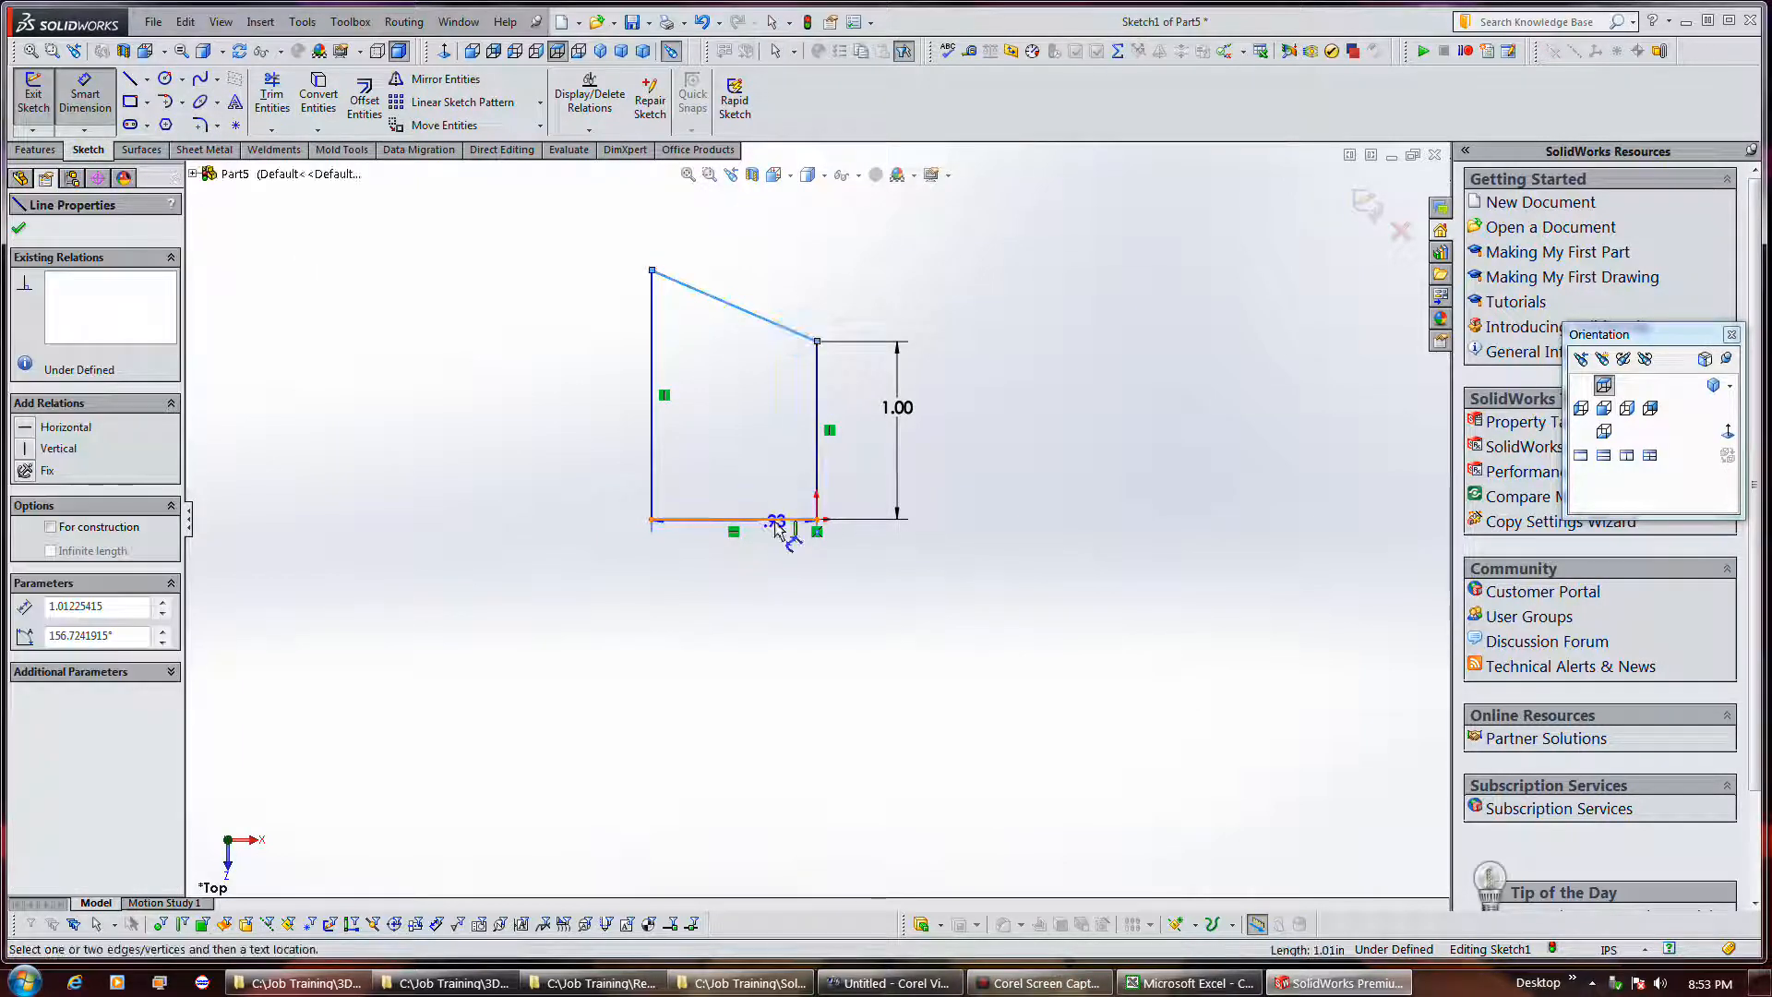
{"action": "left_click", "coordinate": [773, 520]}
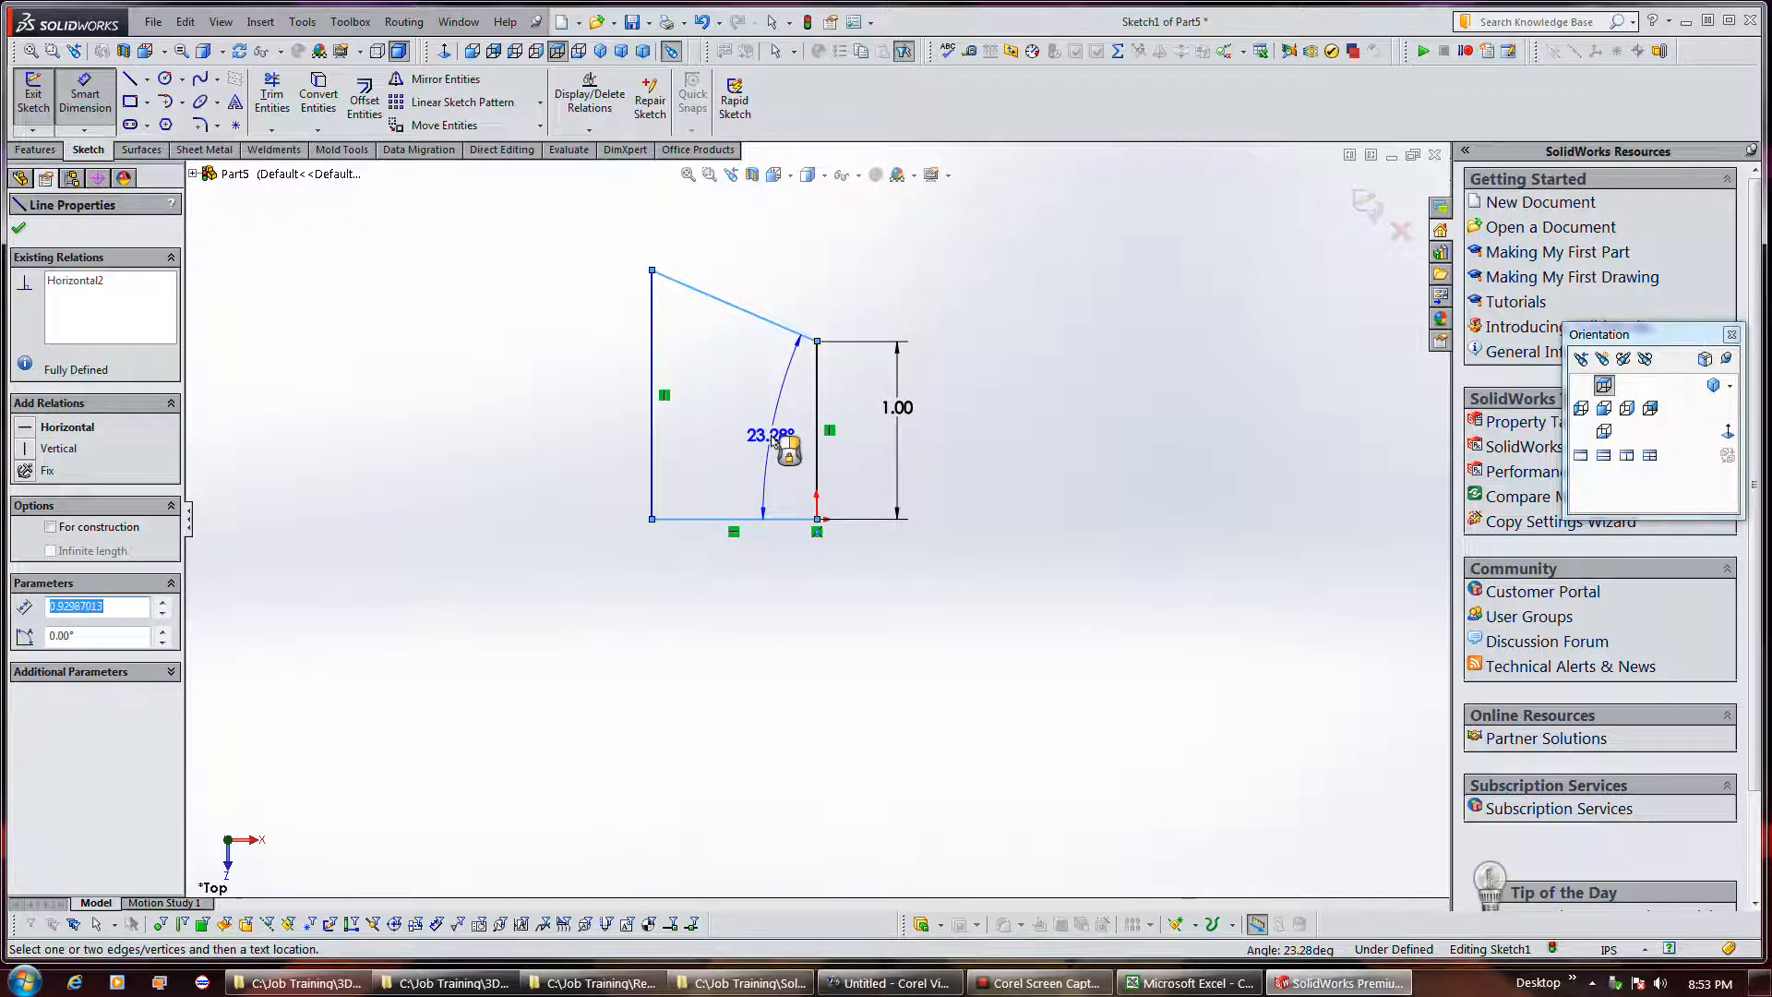
{"action": "left_click", "coordinate": [776, 439]}
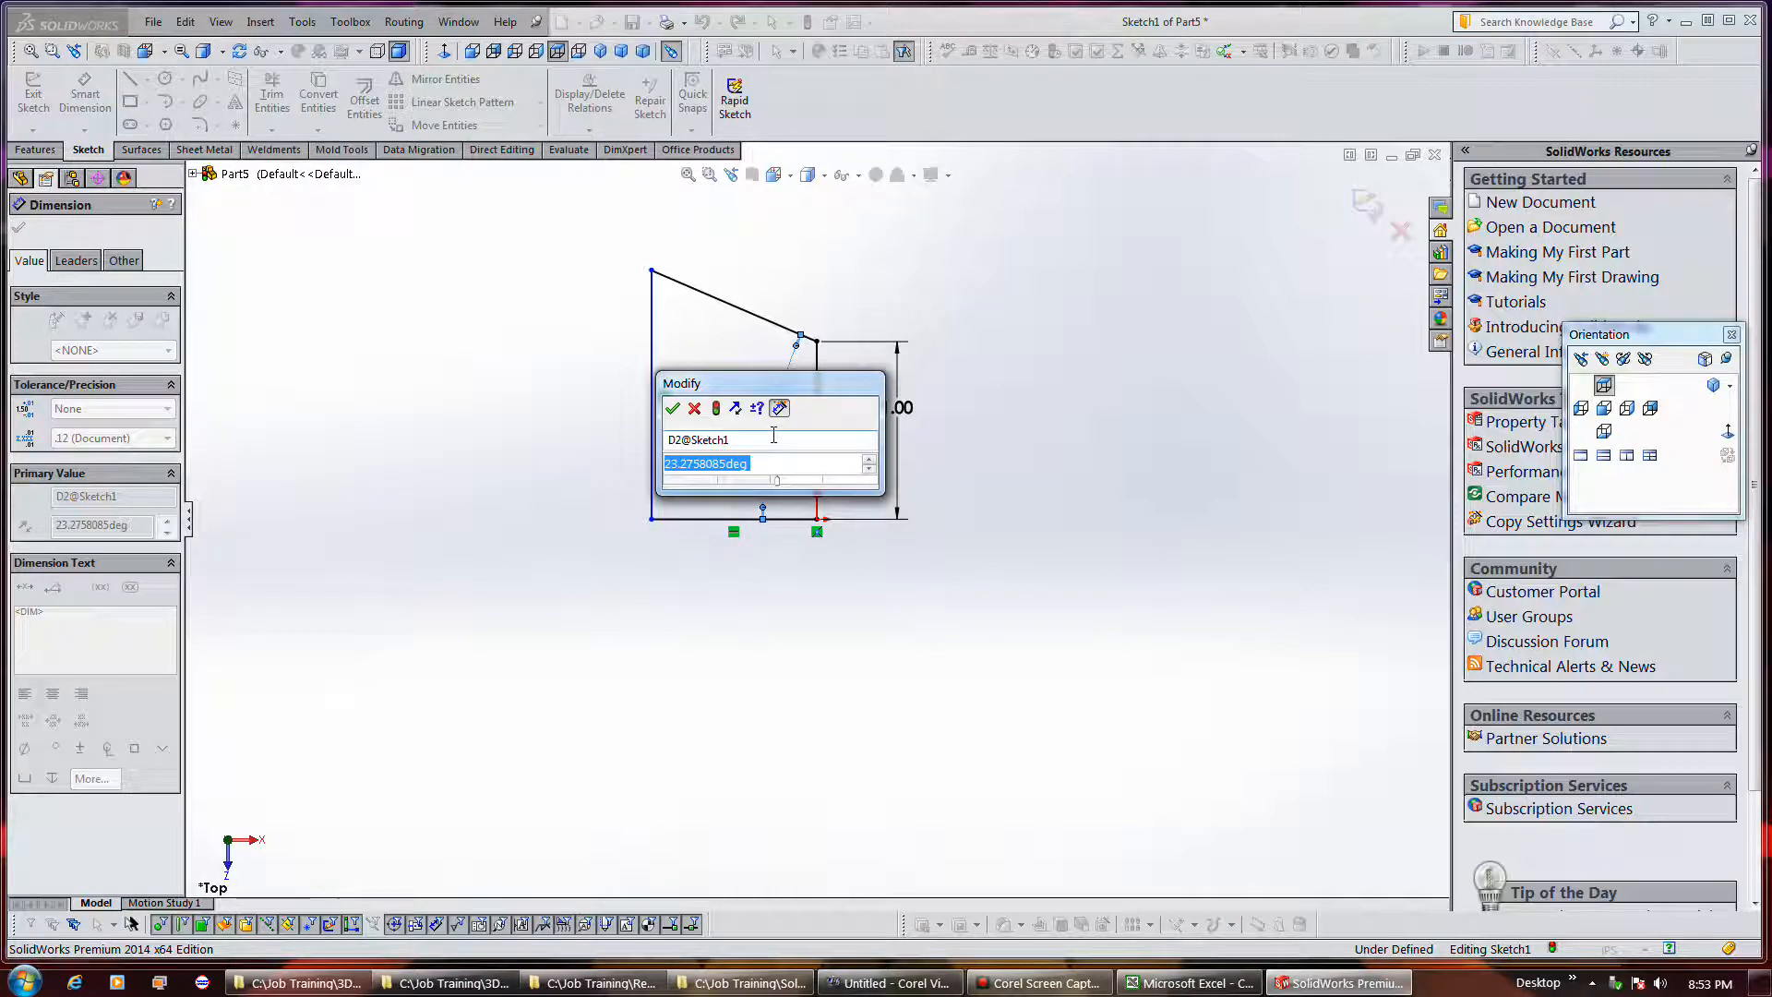
{"action": "left_click", "coordinate": [1043, 983]}
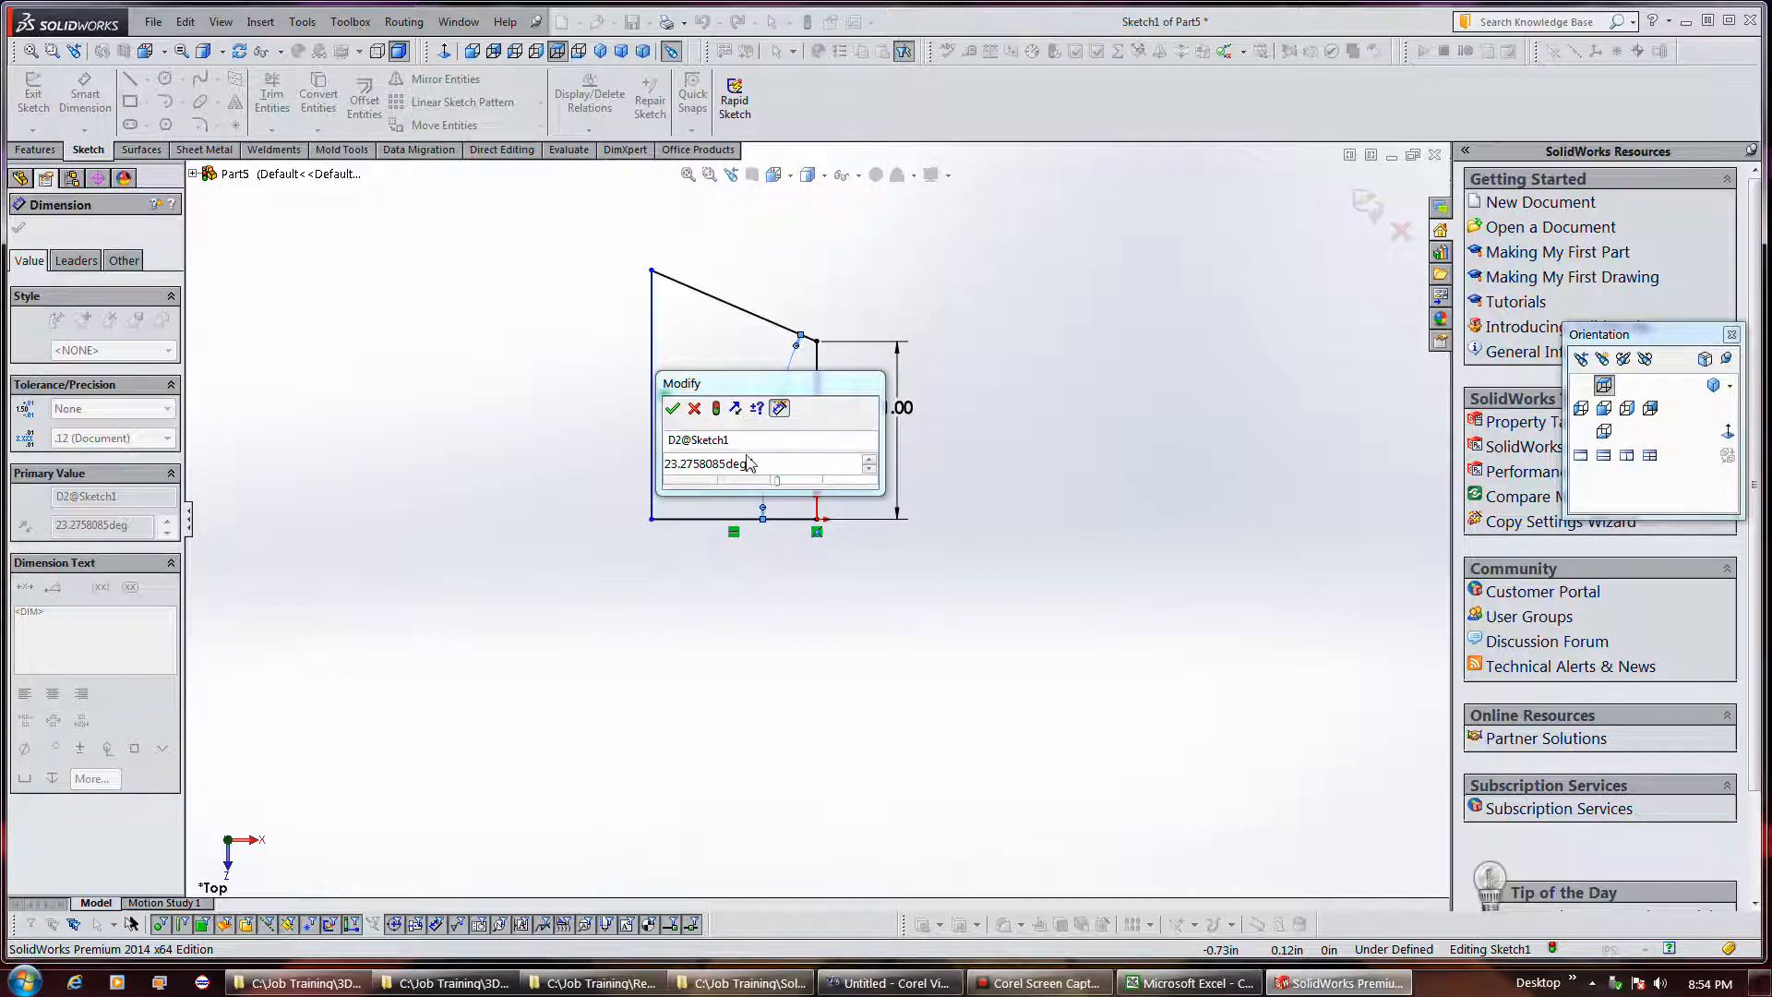
{"action": "double_click", "coordinate": [748, 464]}
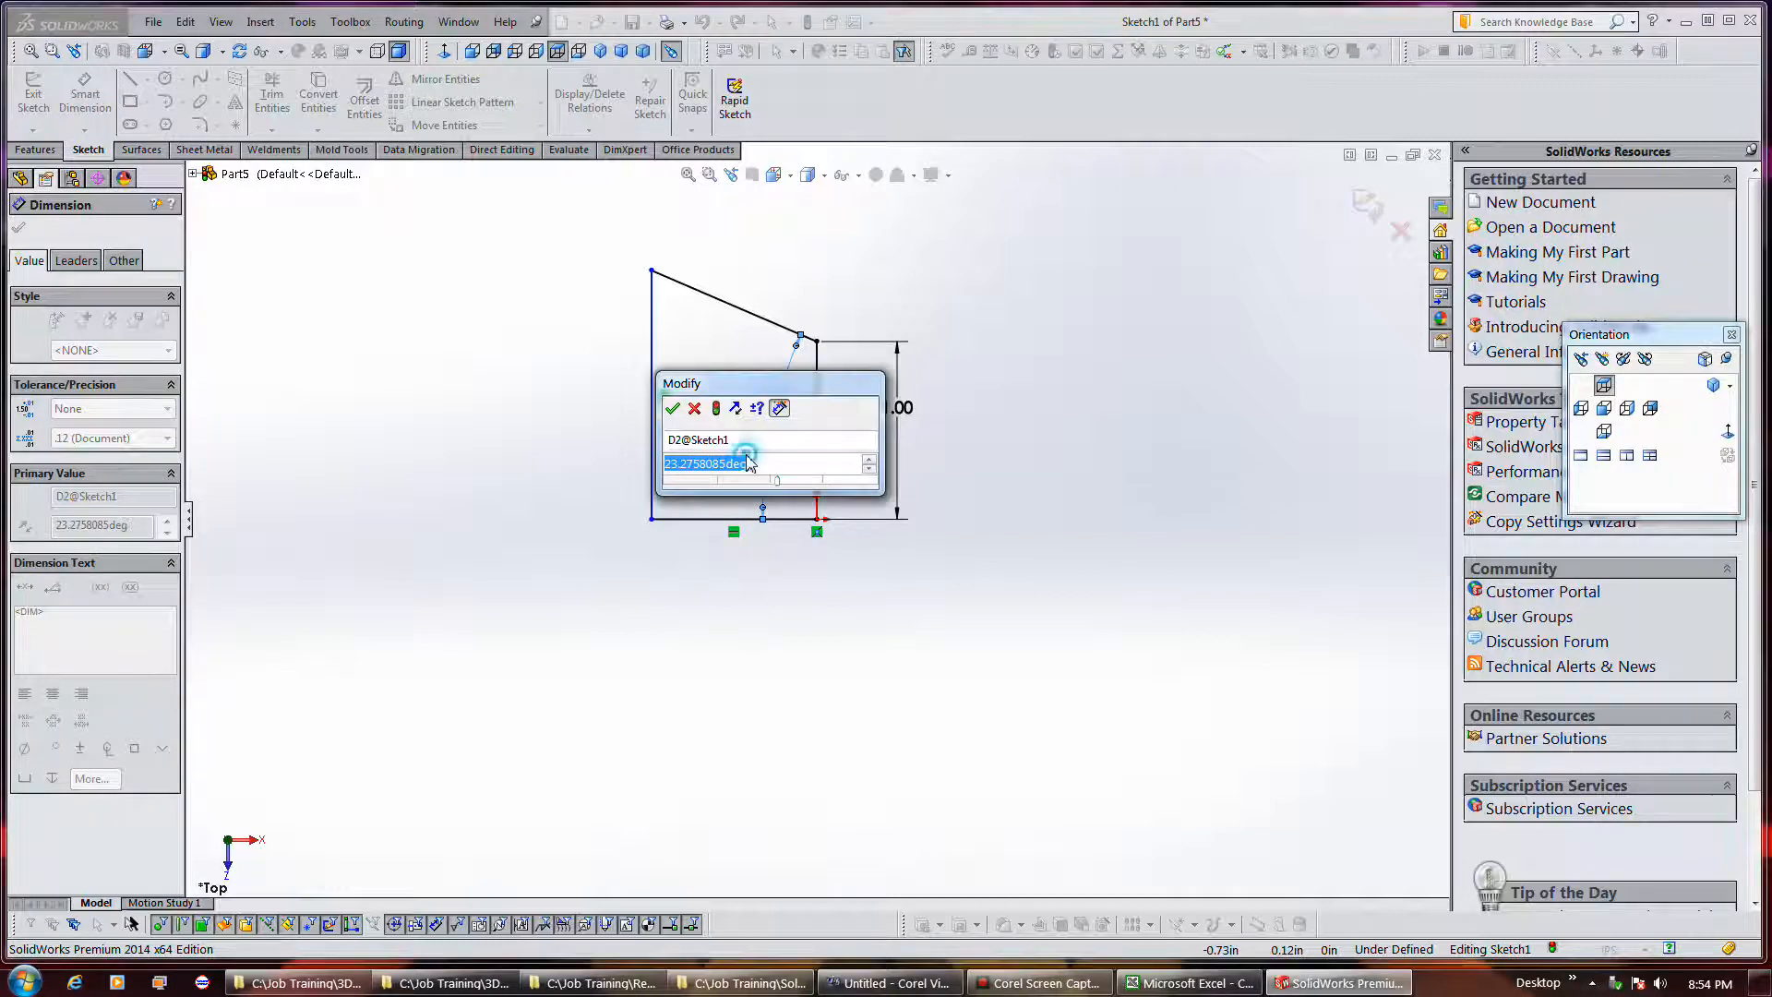
{"action": "type", "text": "20"}
{"action": "key", "text": "Return"}
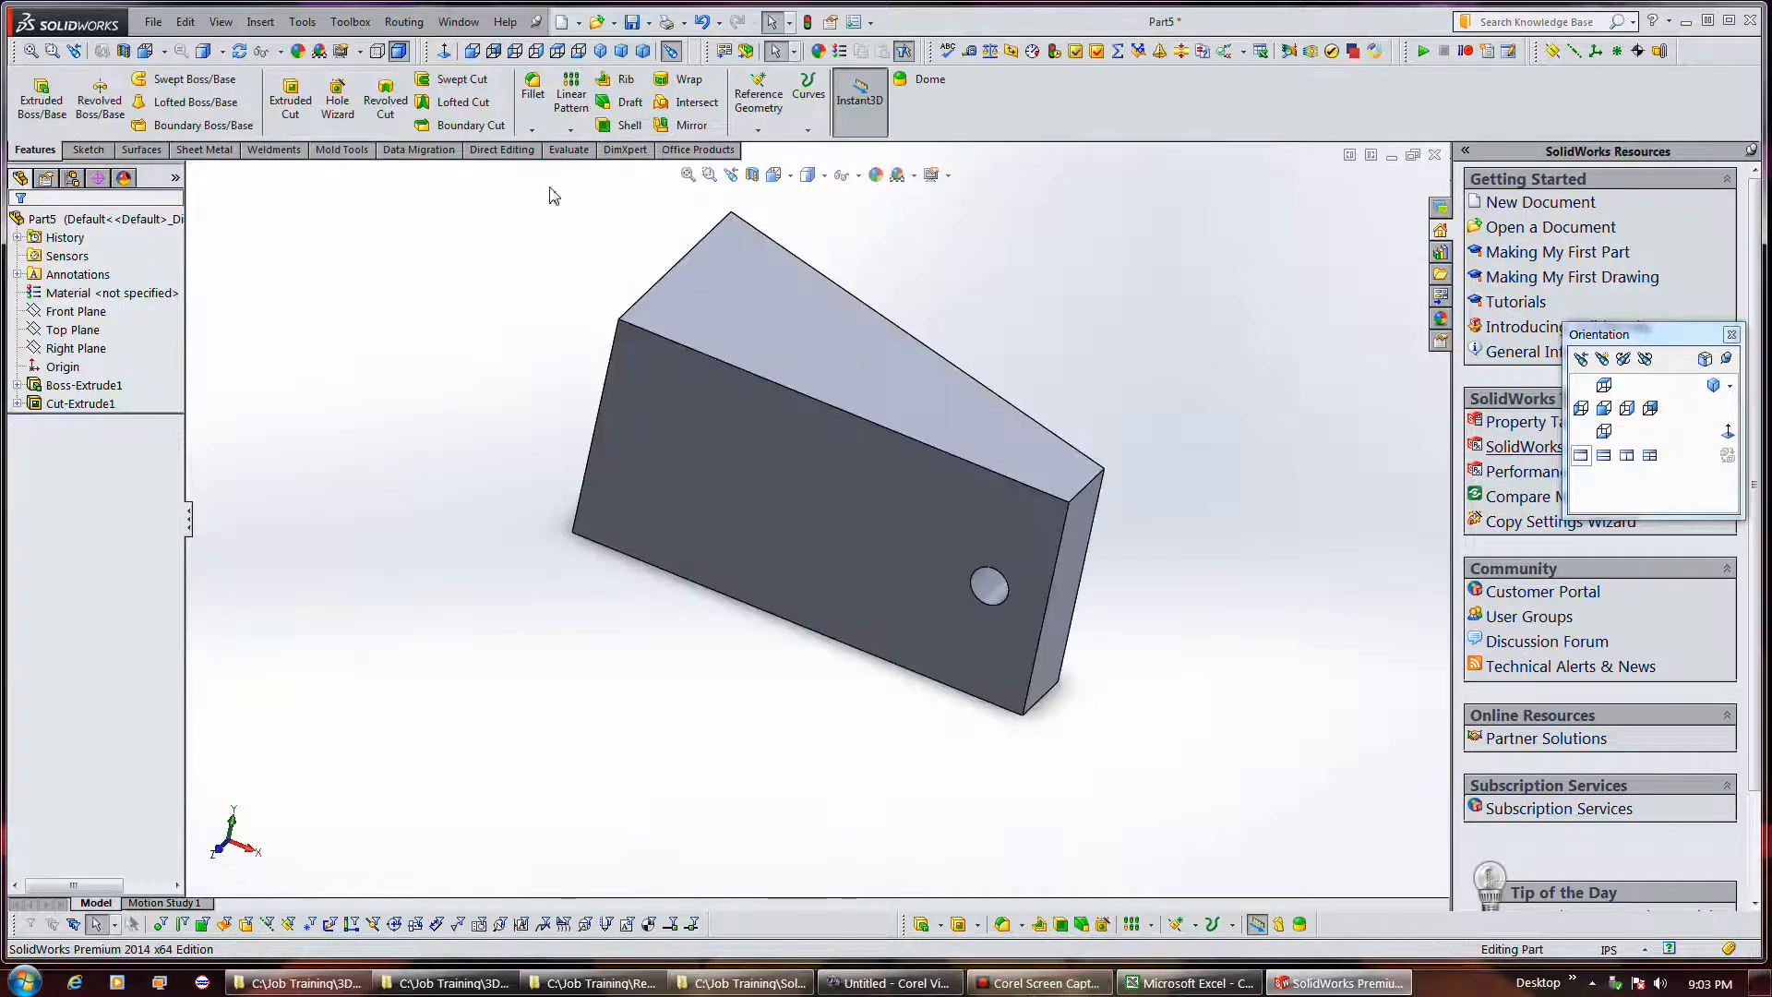
Try to pattern the block's hole cut along the lower long edge, direction reversed, 5 instances at 0.75 in, with Geometry pattern enabled.
{"action": "left_click", "coordinate": [572, 85]}
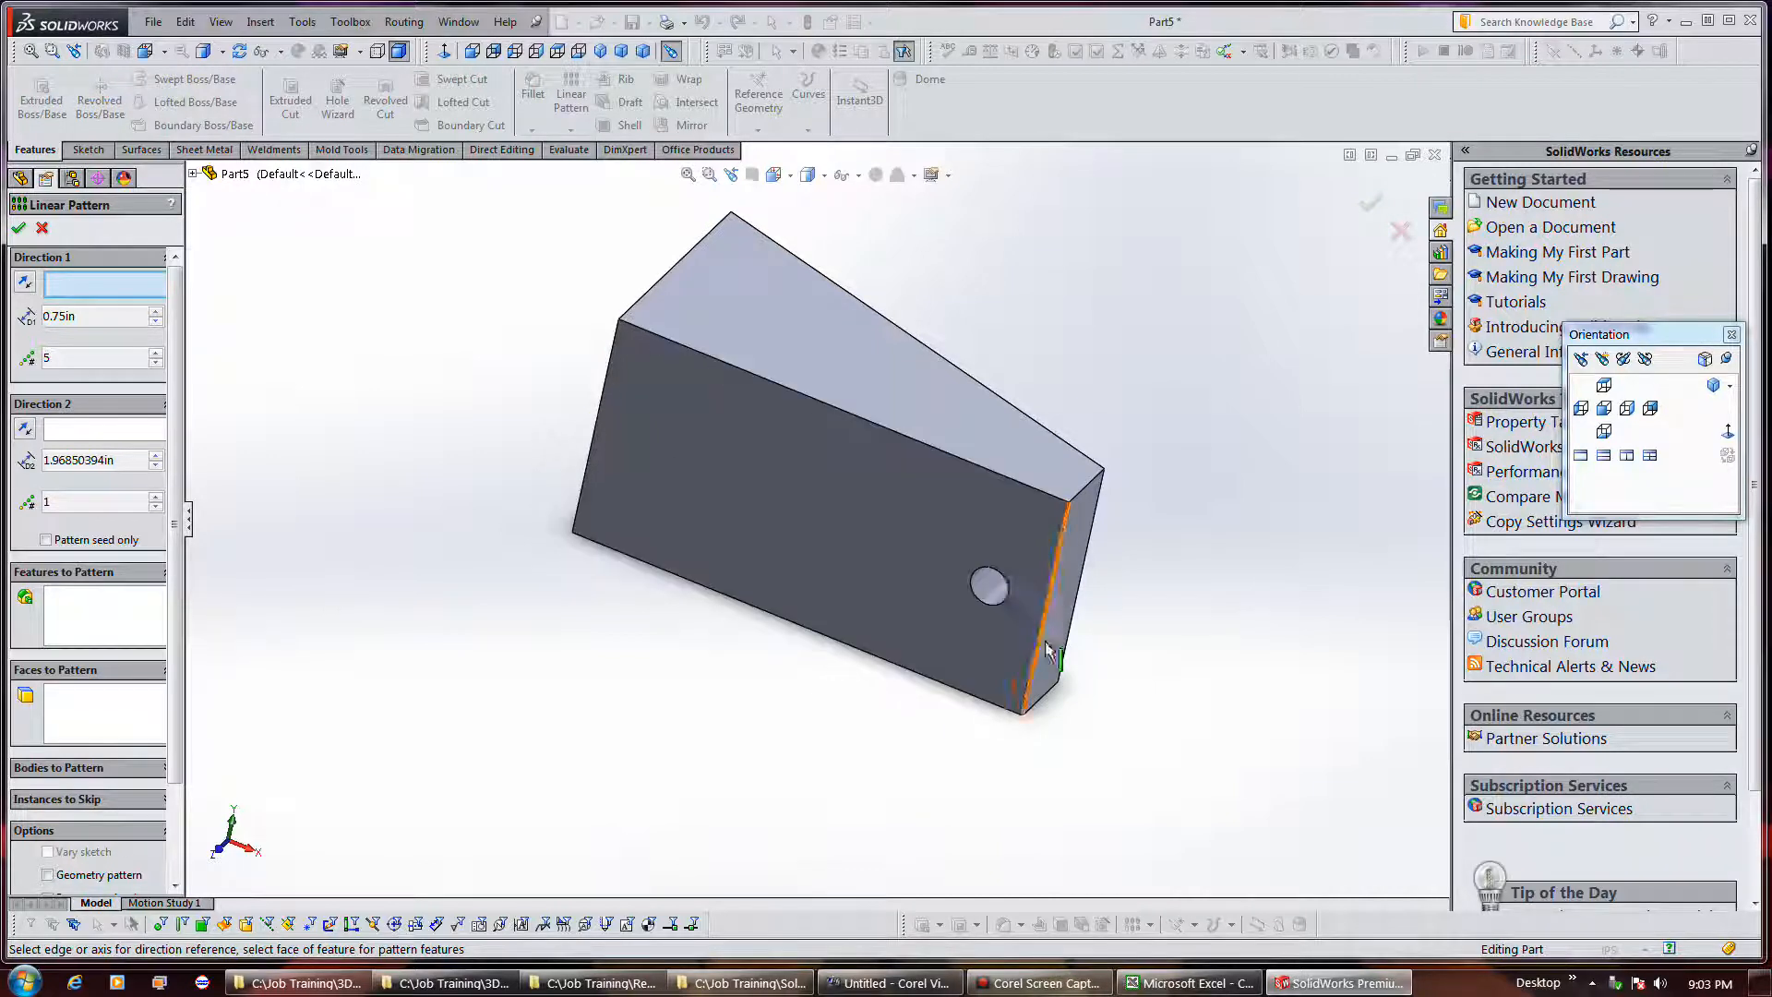
{"action": "left_click", "coordinate": [996, 604]}
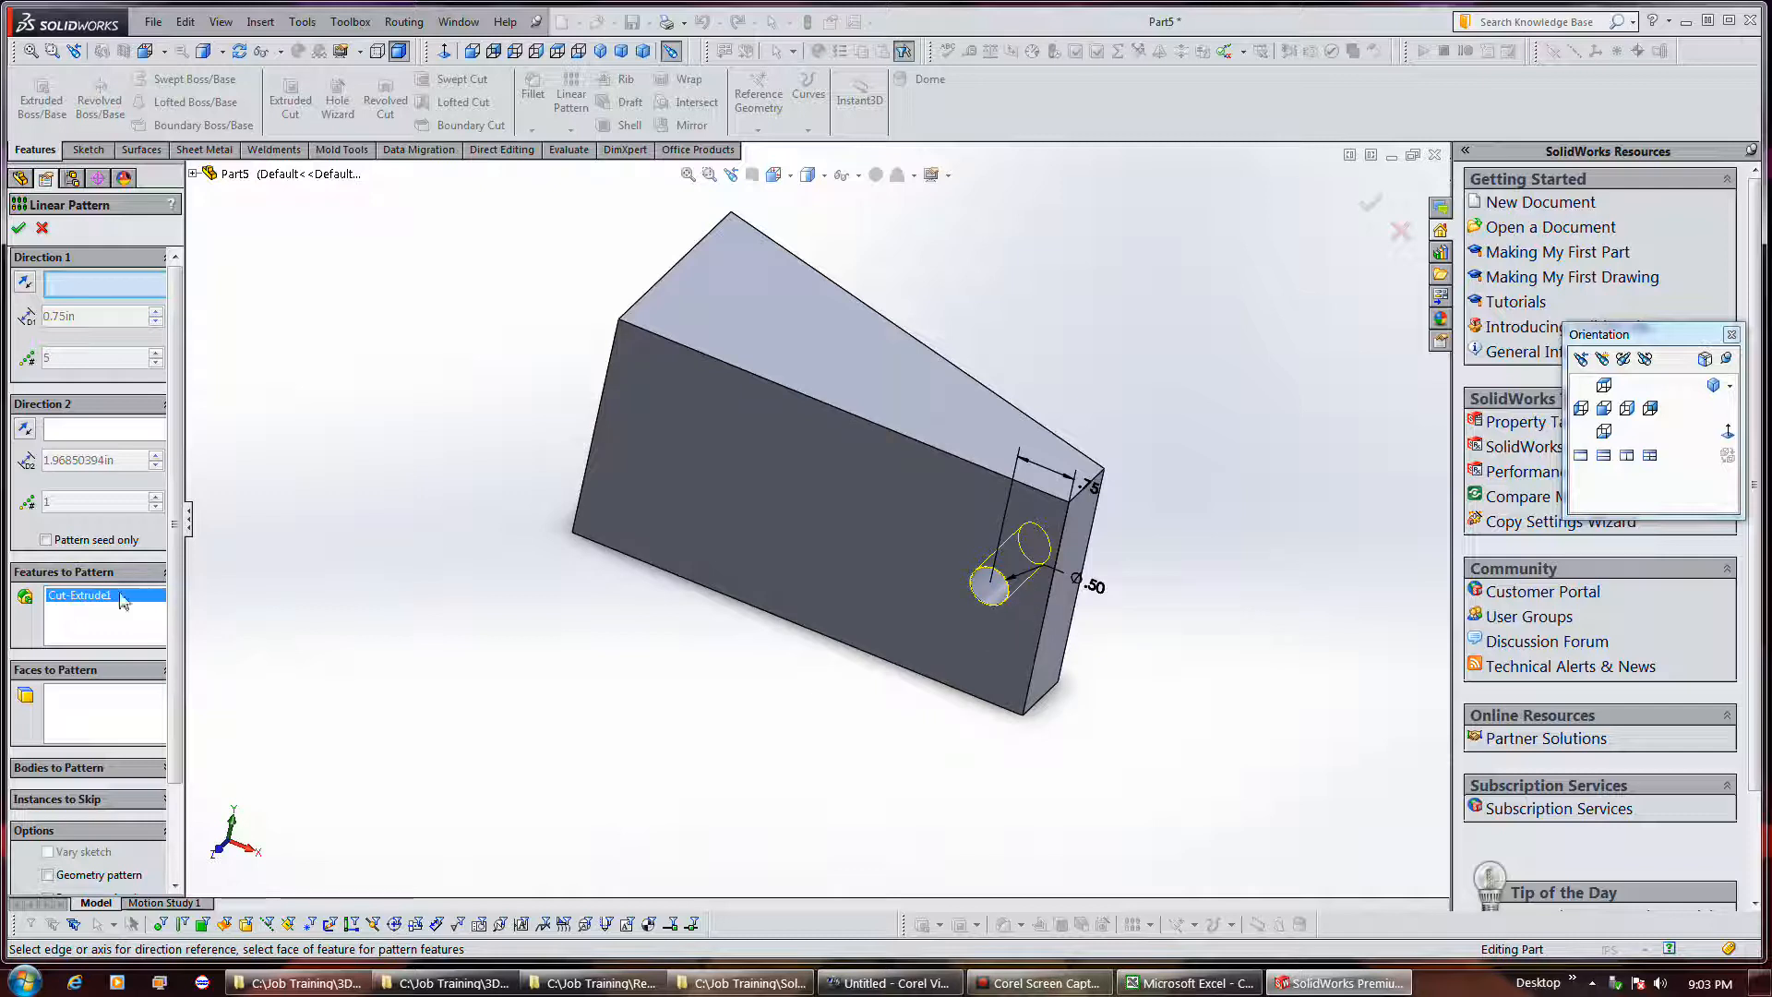
{"action": "left_click", "coordinate": [48, 876]}
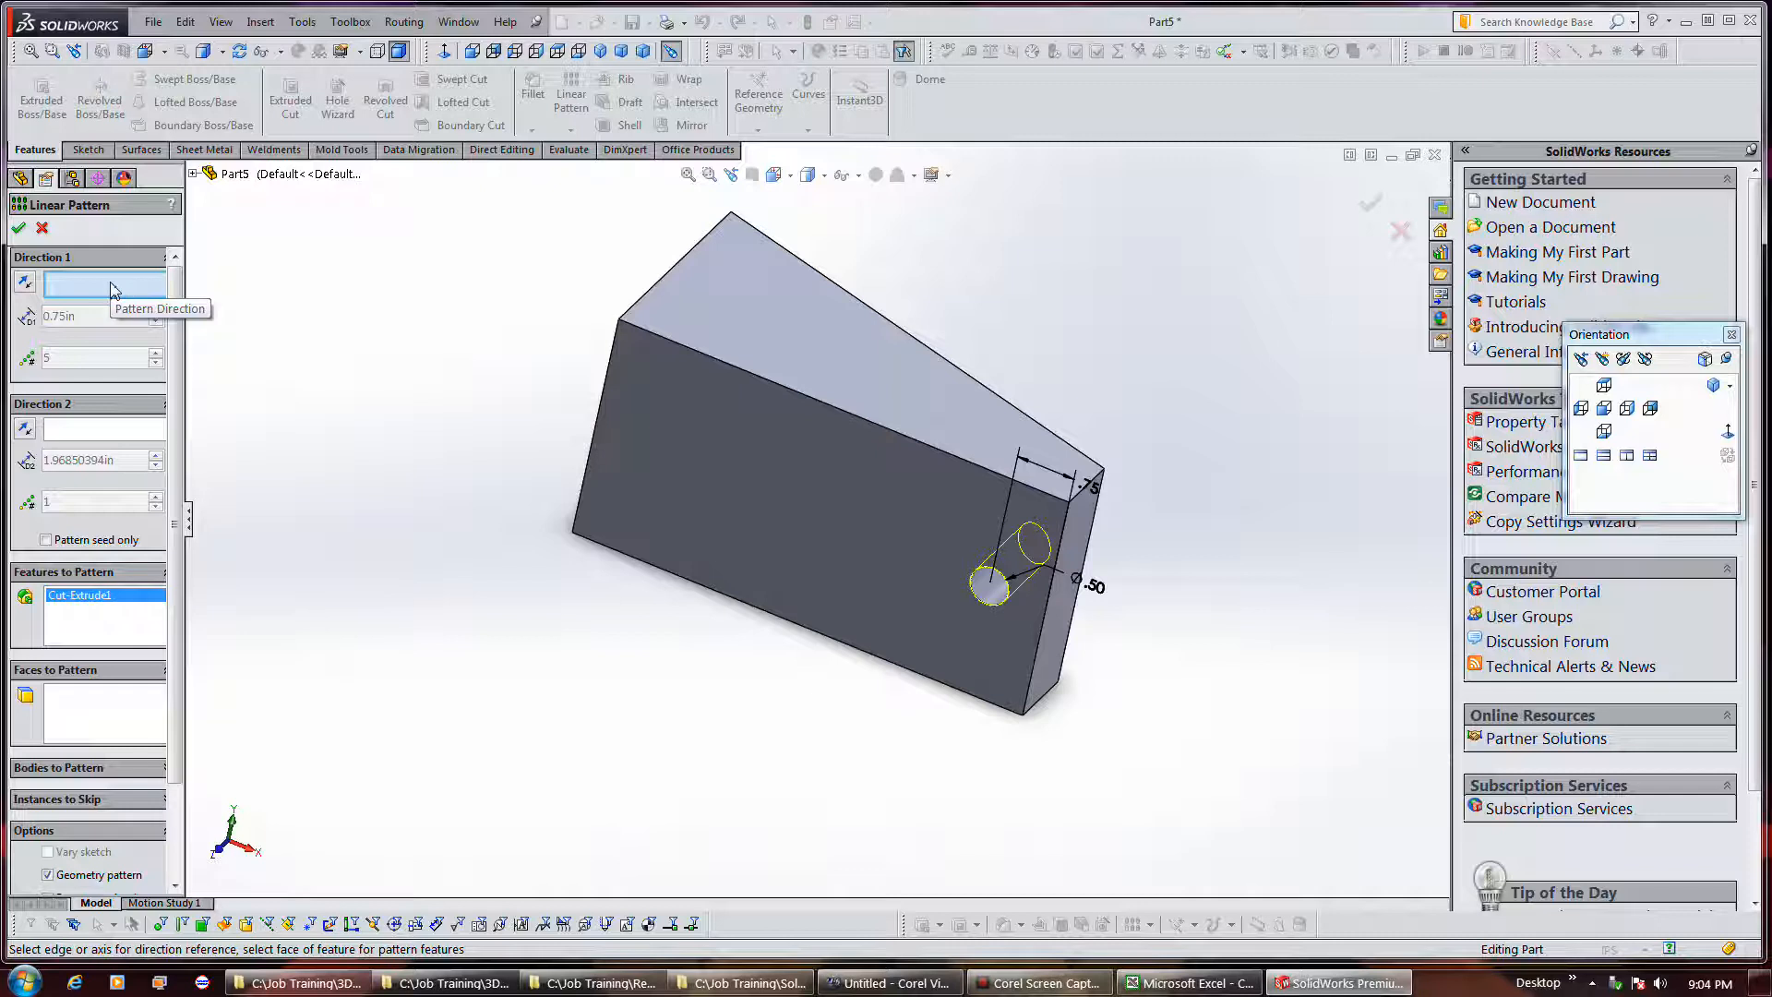
{"action": "left_click", "coordinate": [707, 595]}
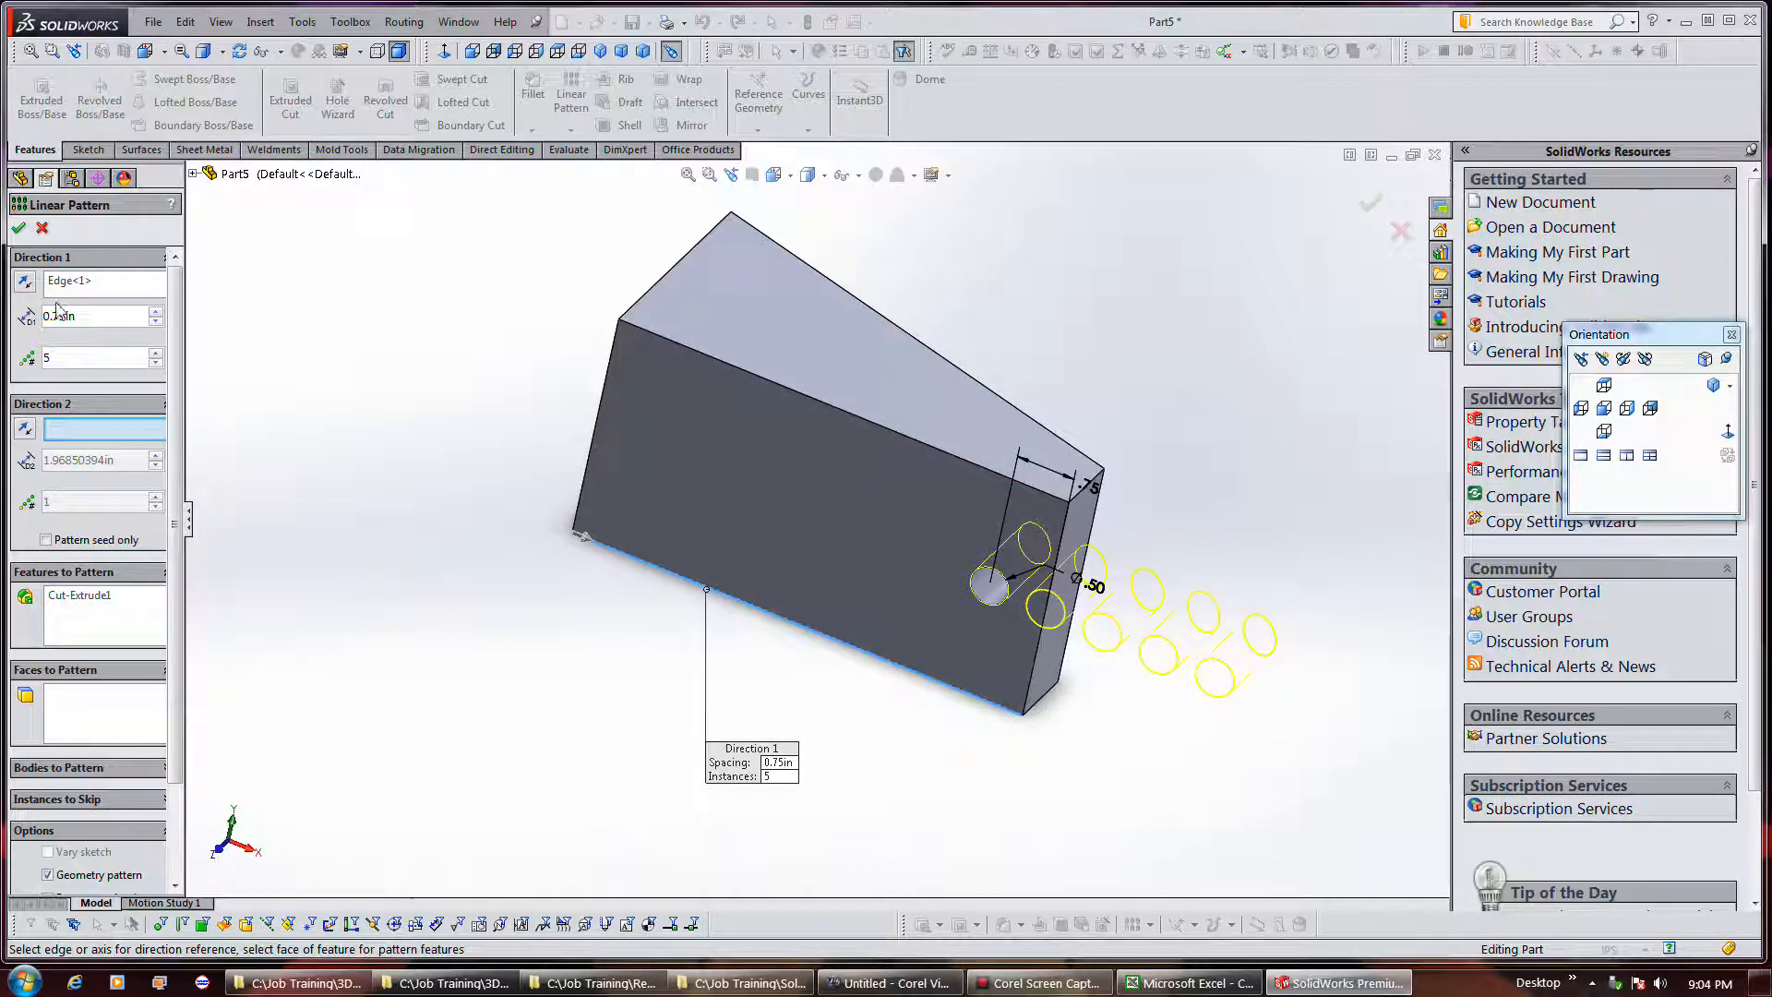
{"action": "left_click", "coordinate": [25, 285]}
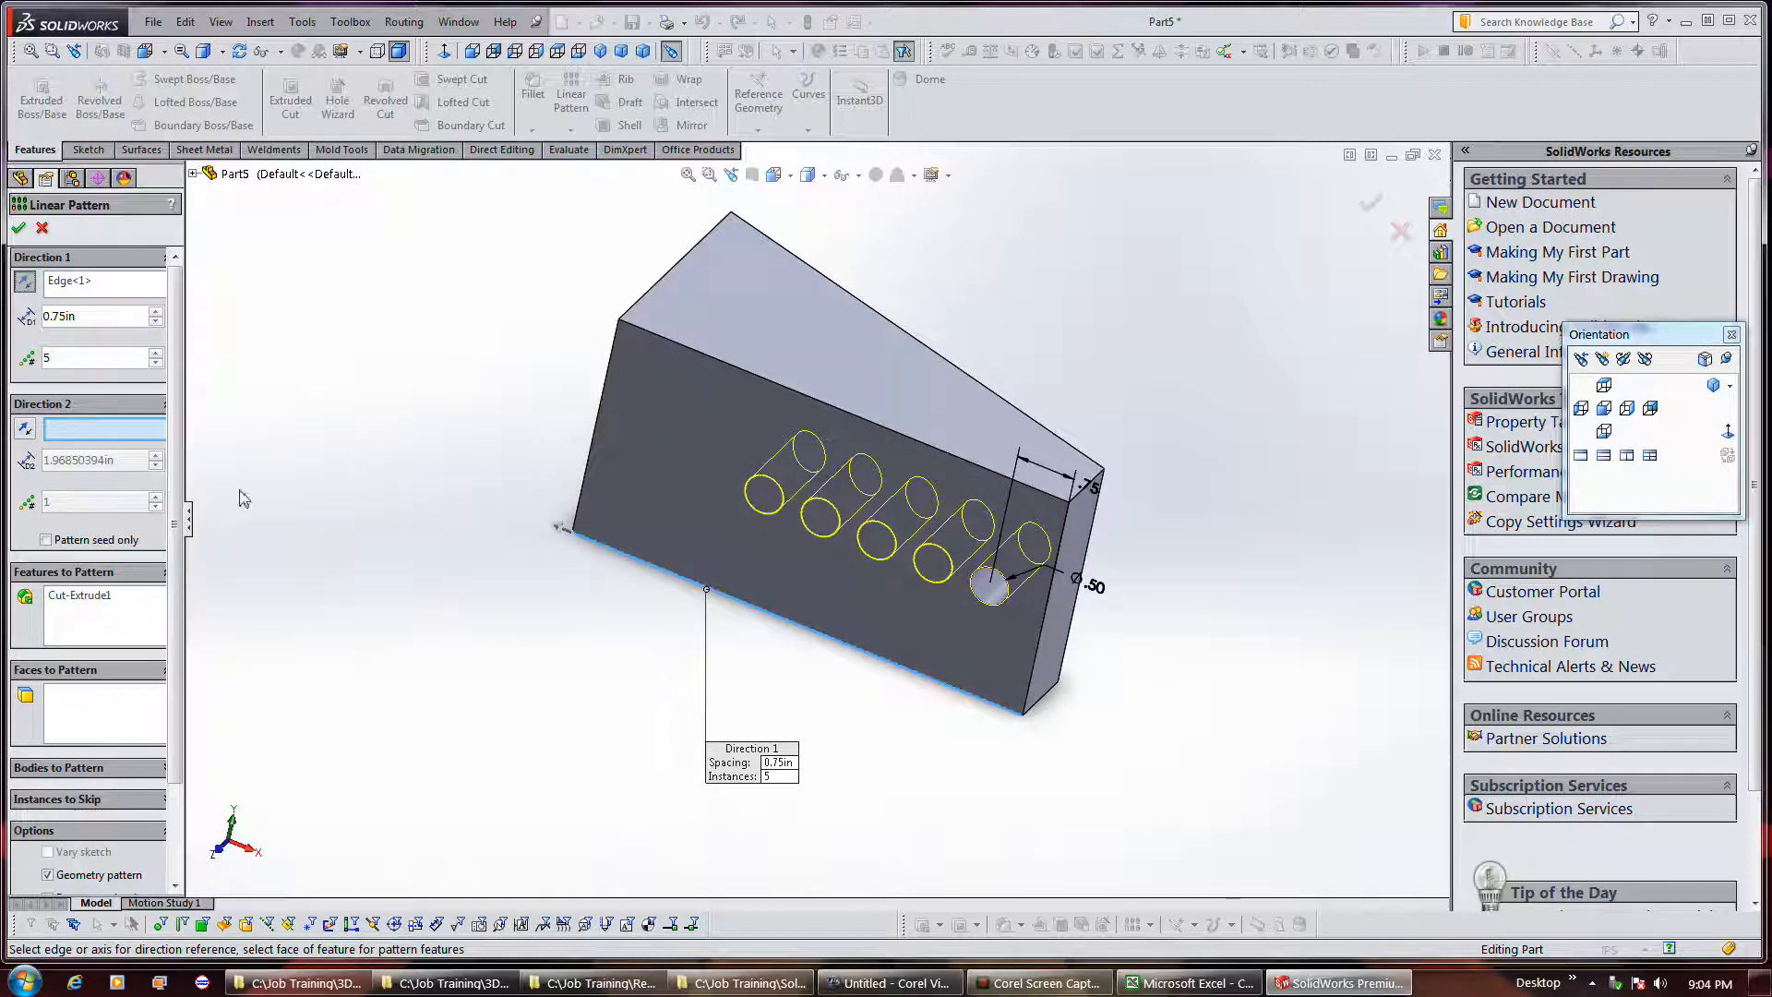
{"action": "left_click", "coordinate": [17, 230]}
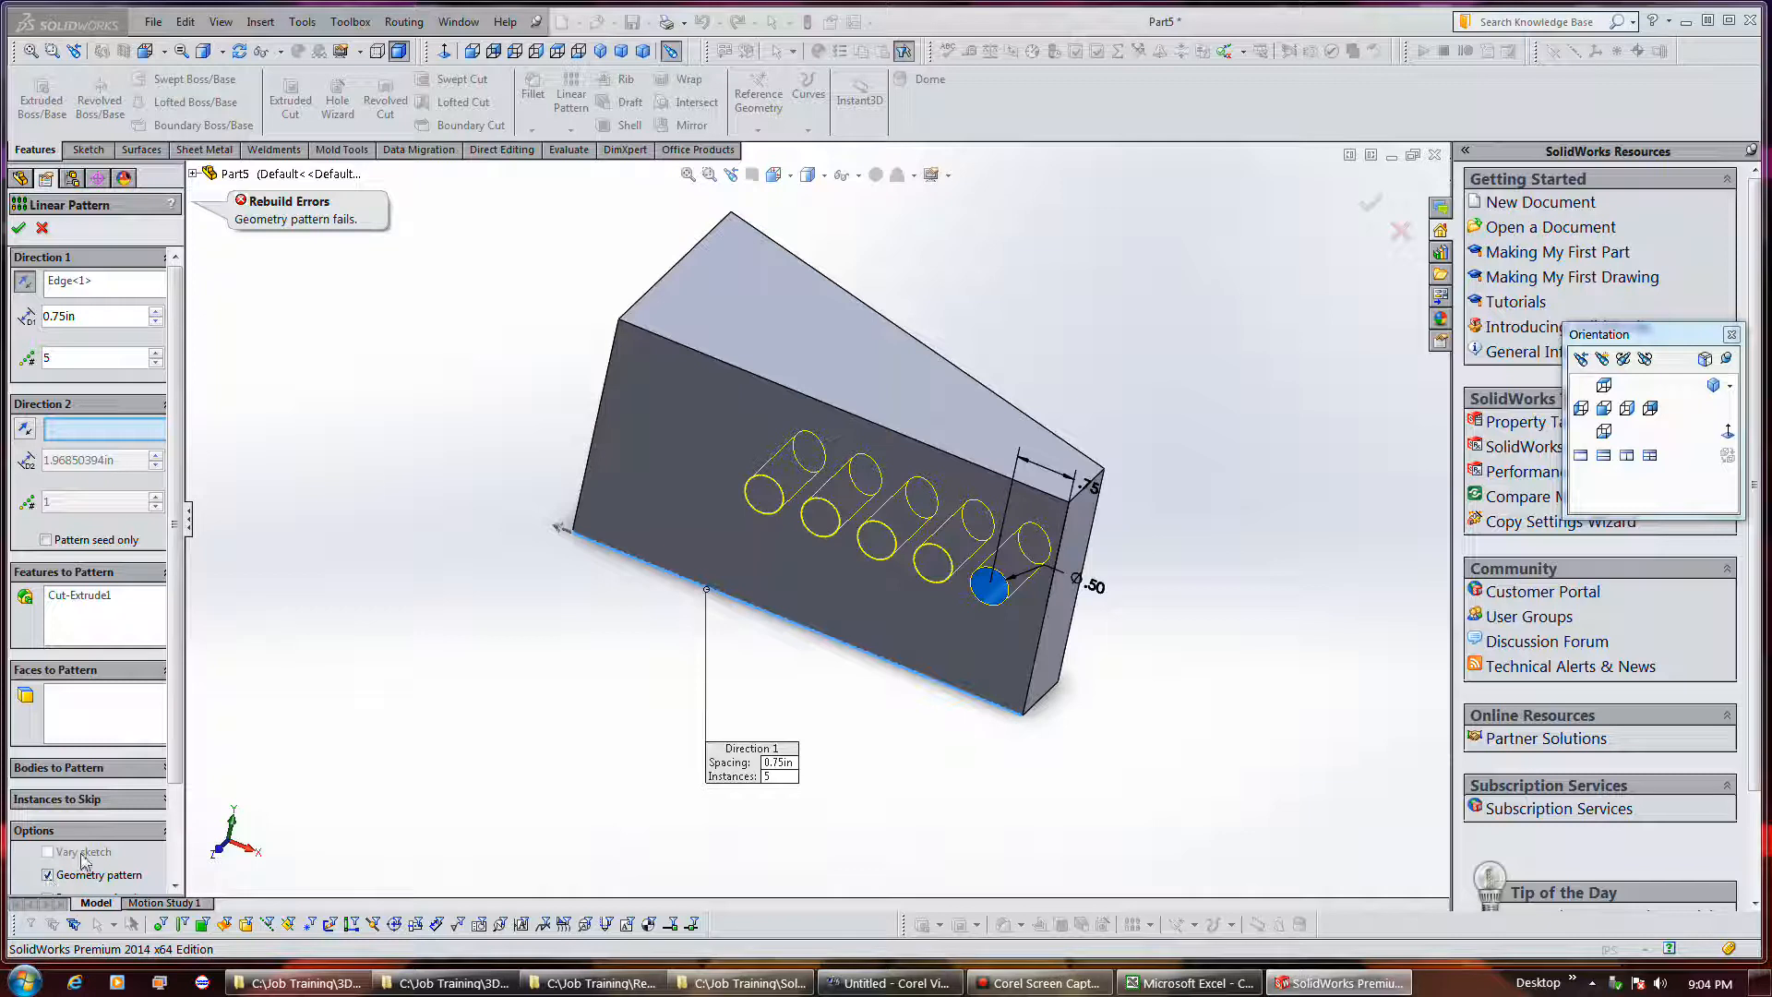
Turn off Geometry pattern, apply the hole pattern, and inspect the holes through the tapered block.
{"action": "scroll", "coordinate": [157, 775], "scroll_direction": "down", "scroll_amount": 3}
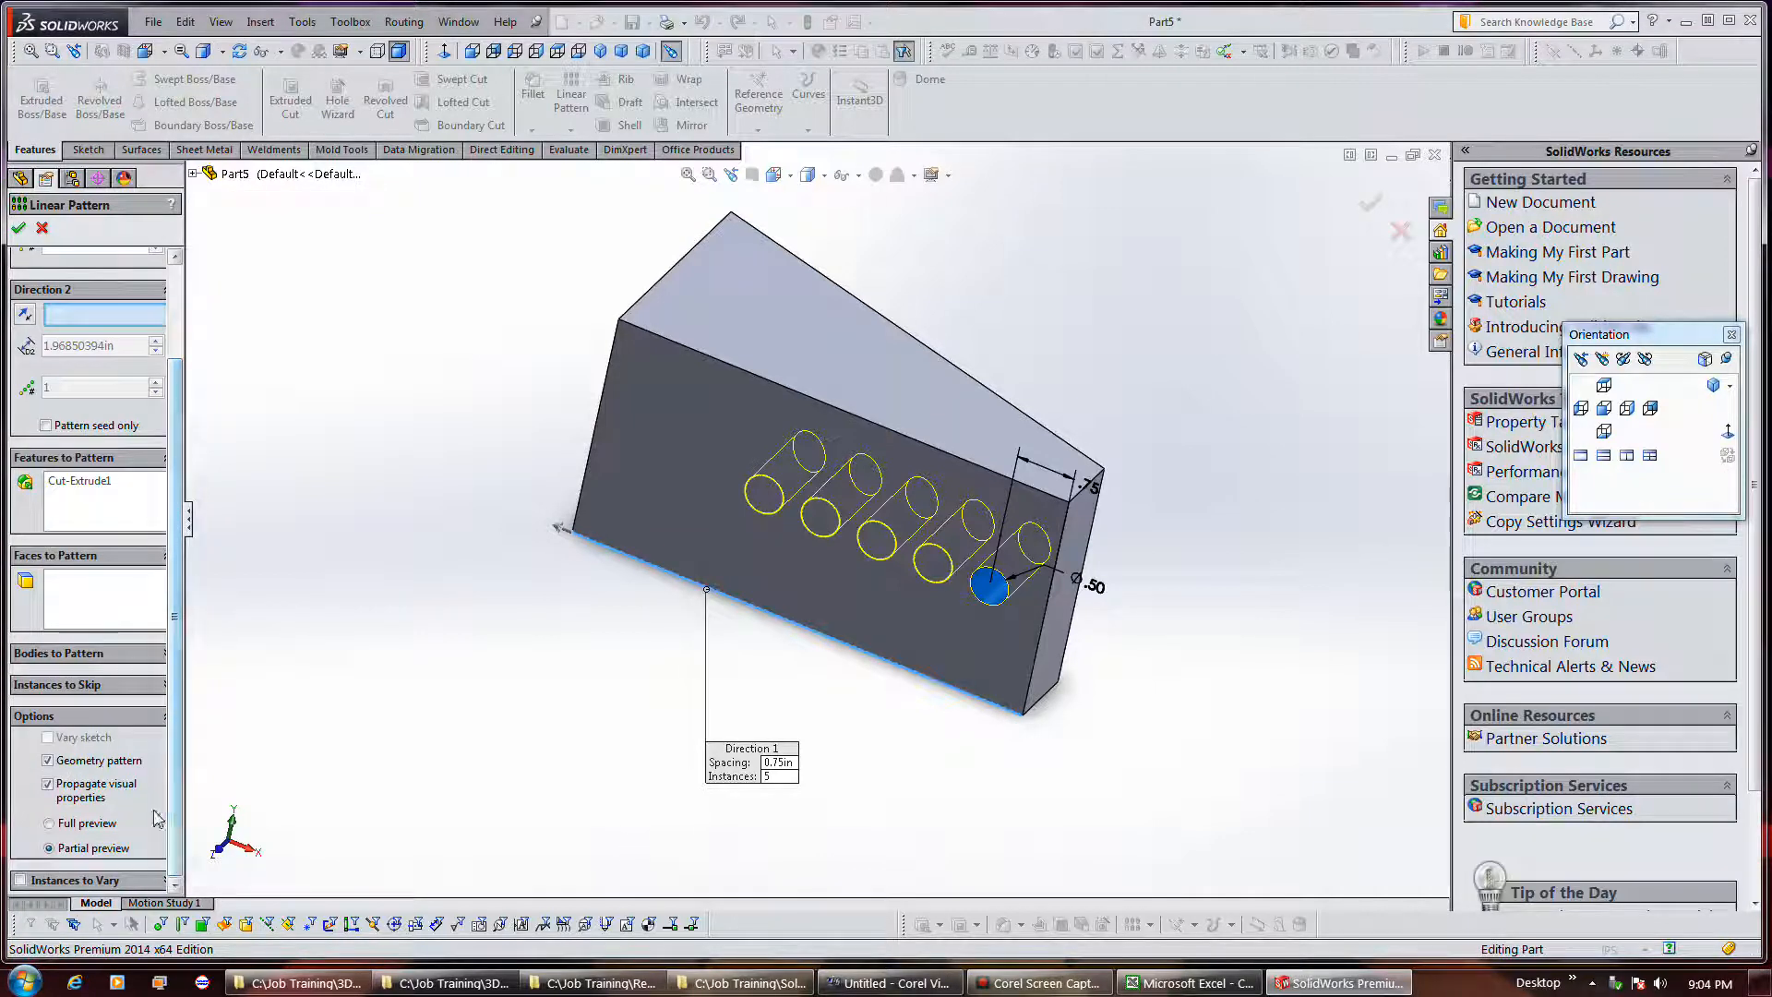
{"action": "left_click", "coordinate": [48, 761]}
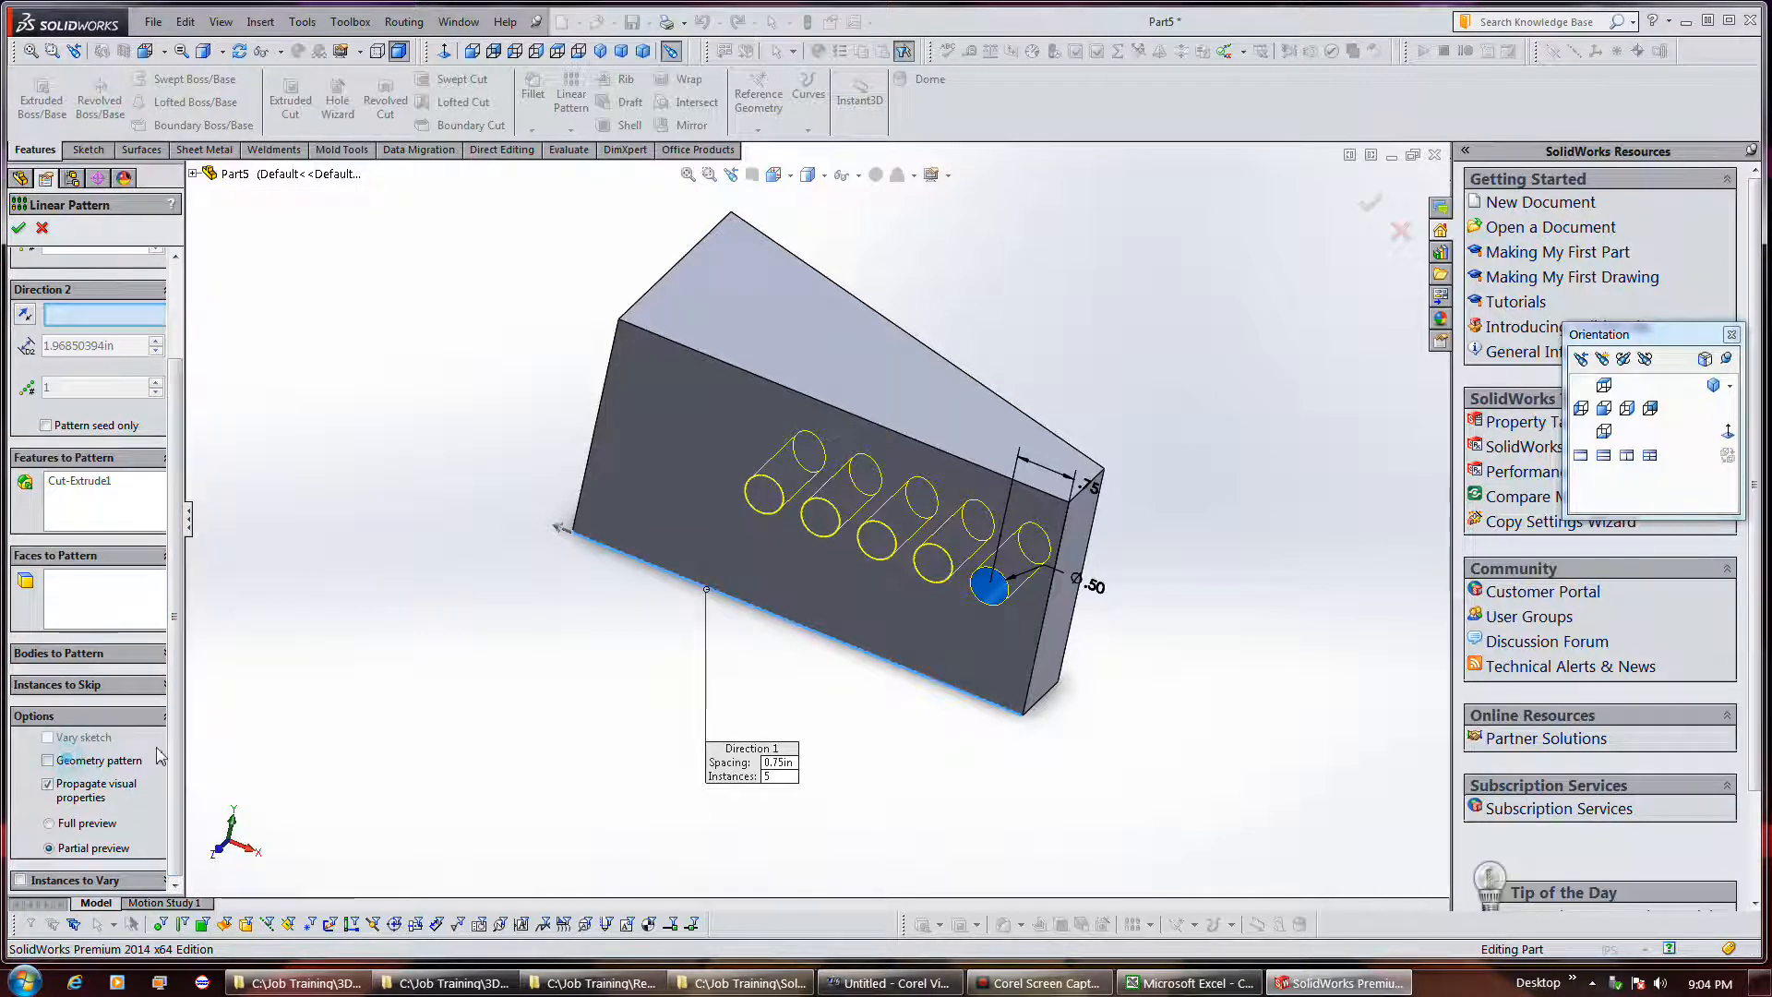
{"action": "left_click", "coordinate": [20, 231]}
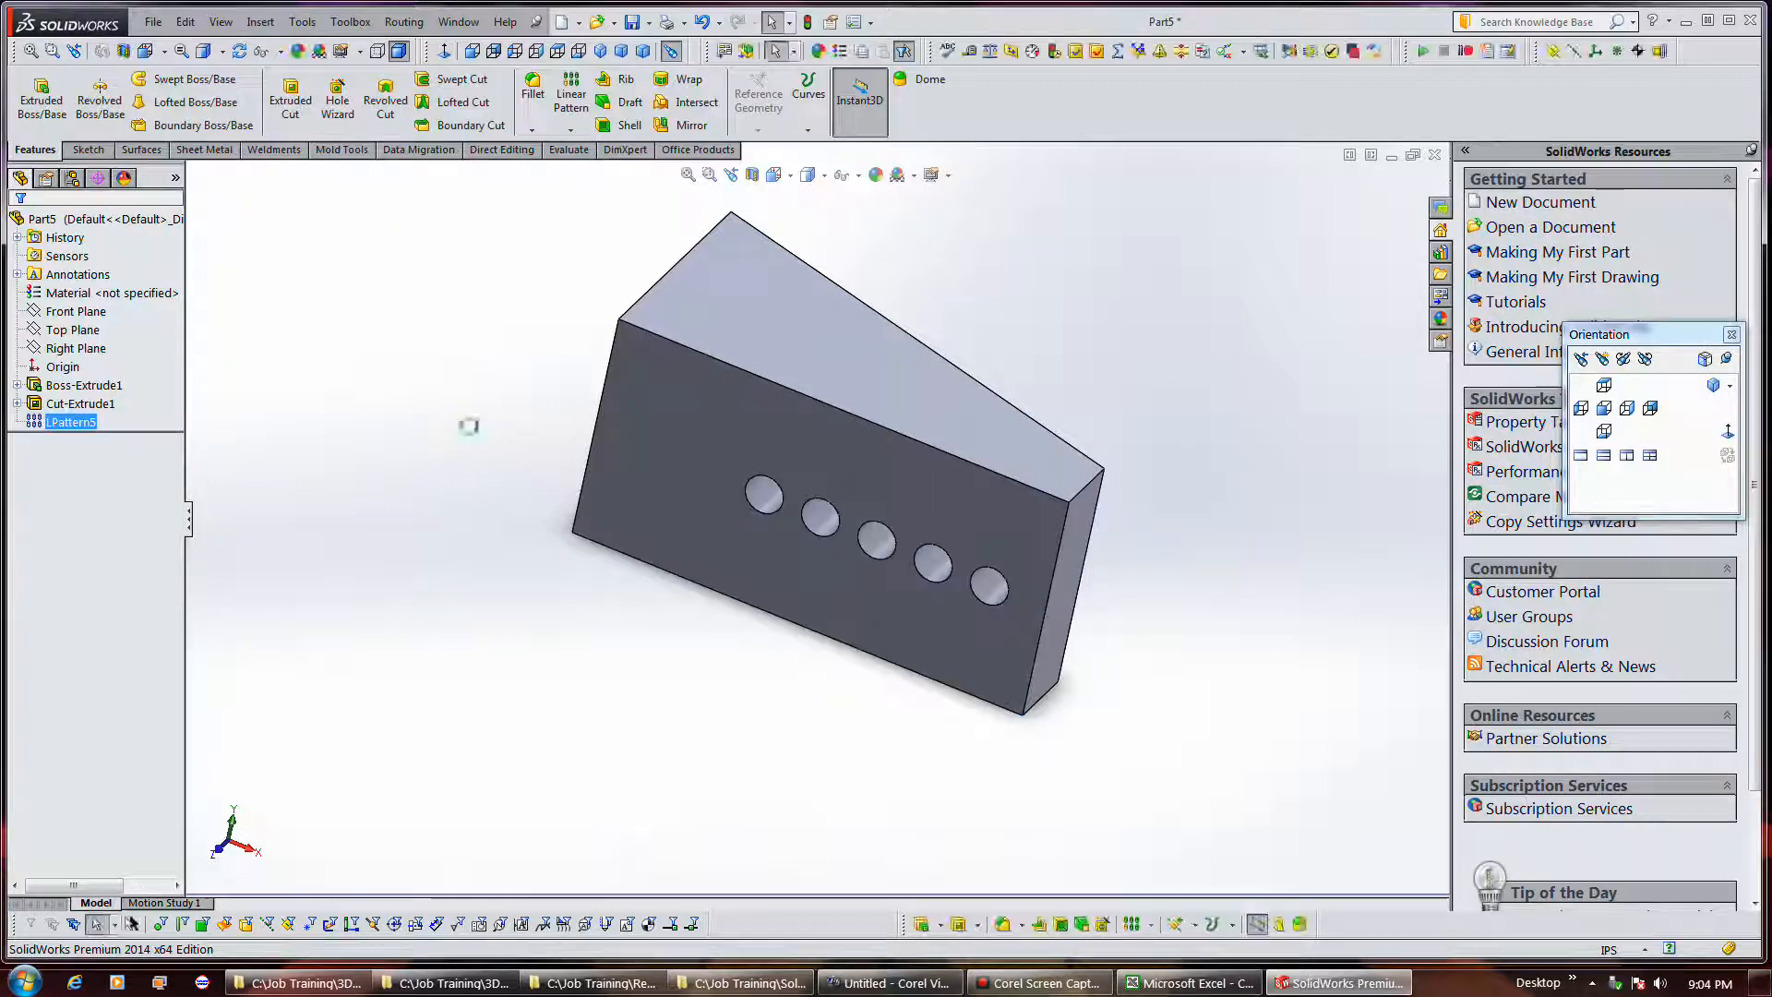
{"action": "scroll", "coordinate": [903, 425], "scroll_direction": "down", "scroll_amount": 2}
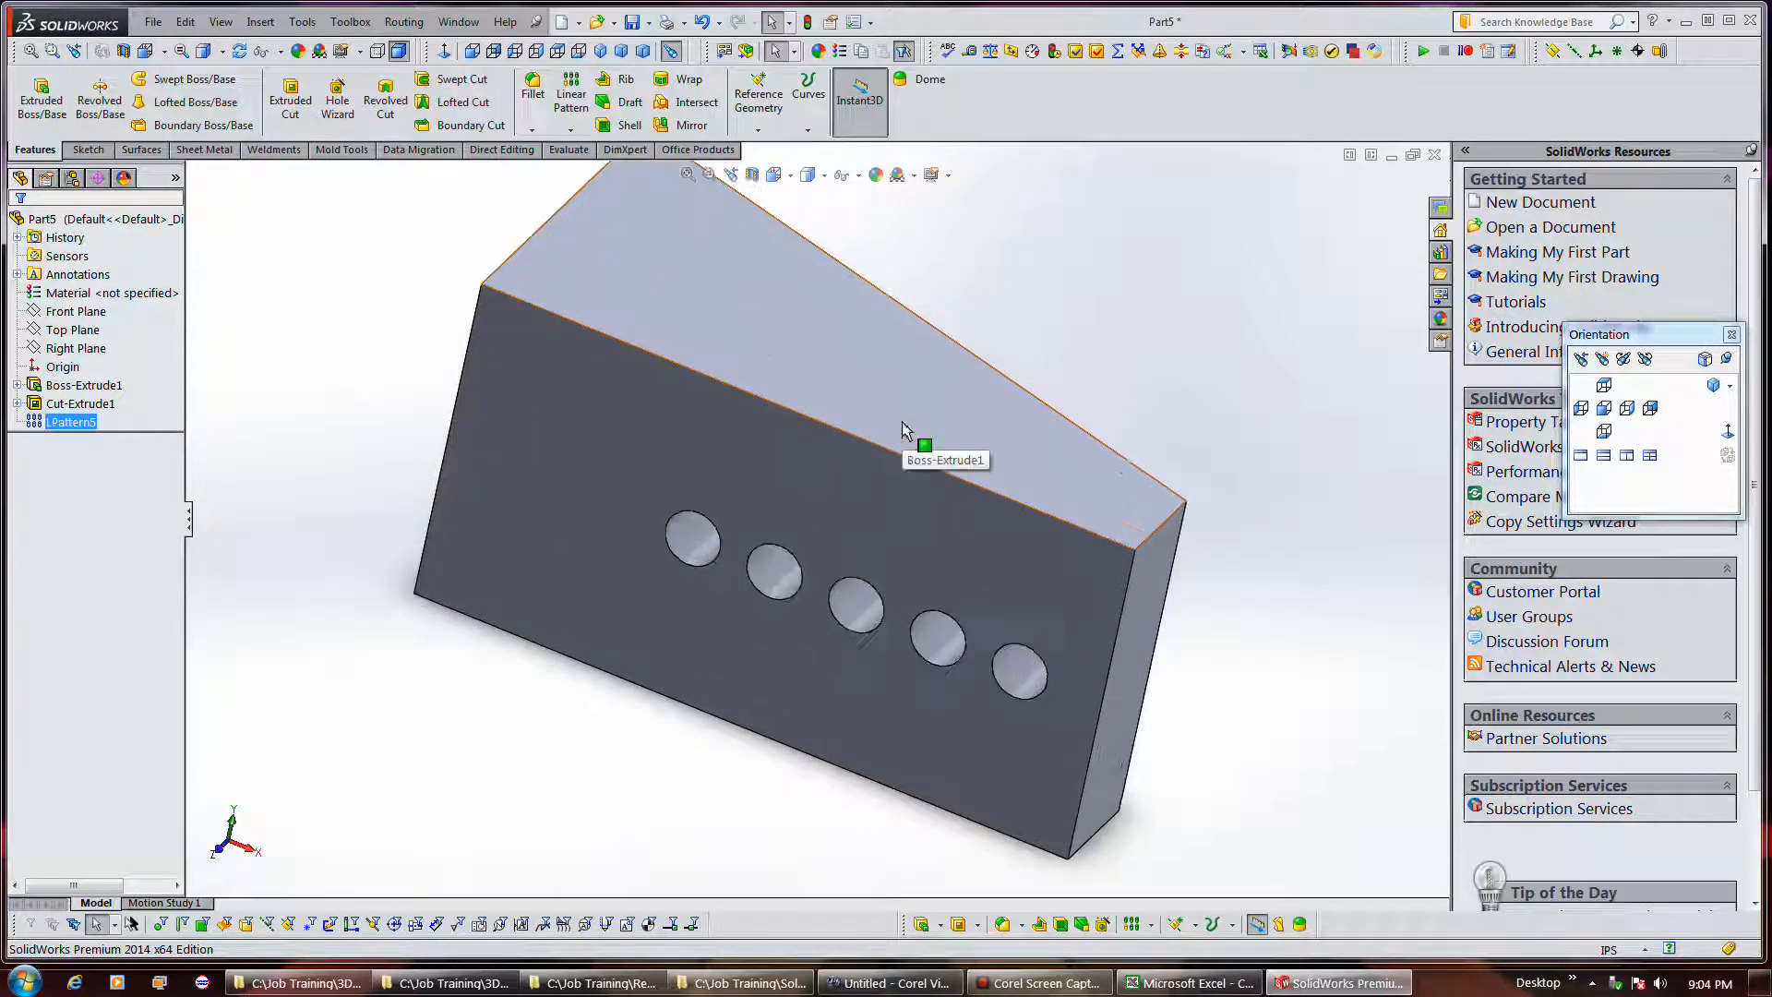
{"action": "scroll", "coordinate": [909, 426], "scroll_direction": "up", "scroll_amount": 2}
{"action": "middle_click_drag", "start_coordinate": [1020, 427], "coordinate": [1067, 538]}
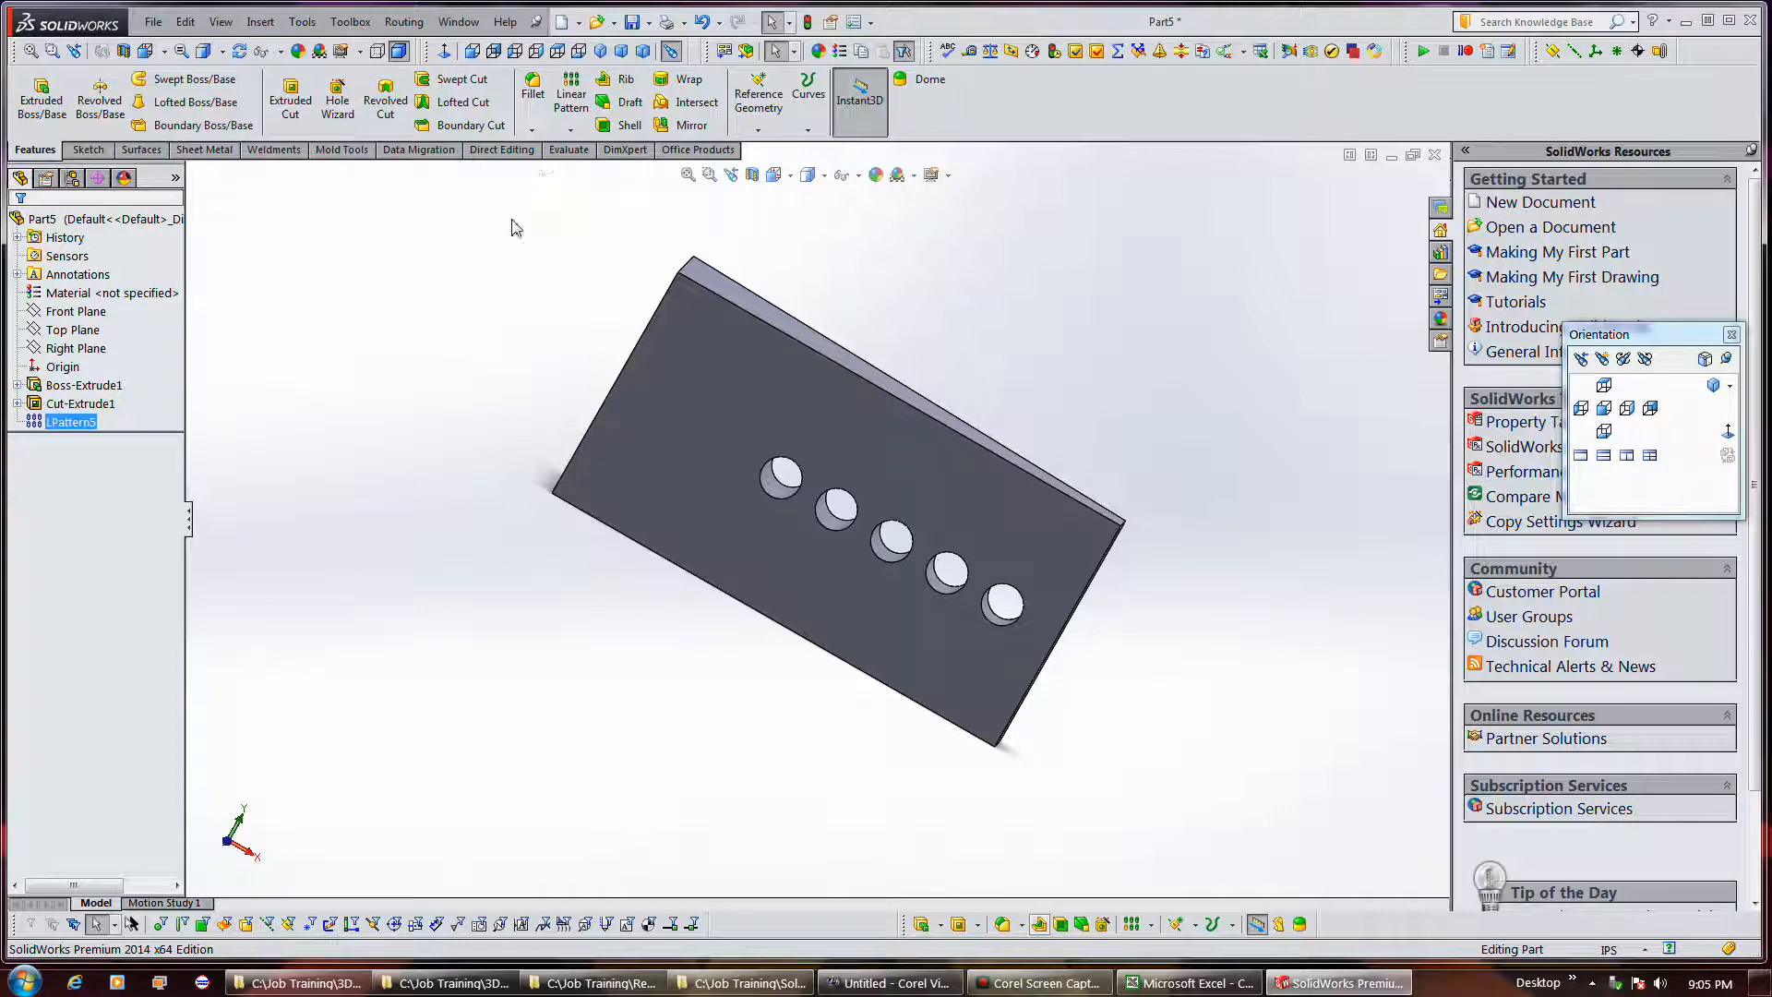
Start another linear pattern with the block's hole pattern as the feature and examine how deep each hole runs through the taper.
{"action": "left_click", "coordinate": [571, 93]}
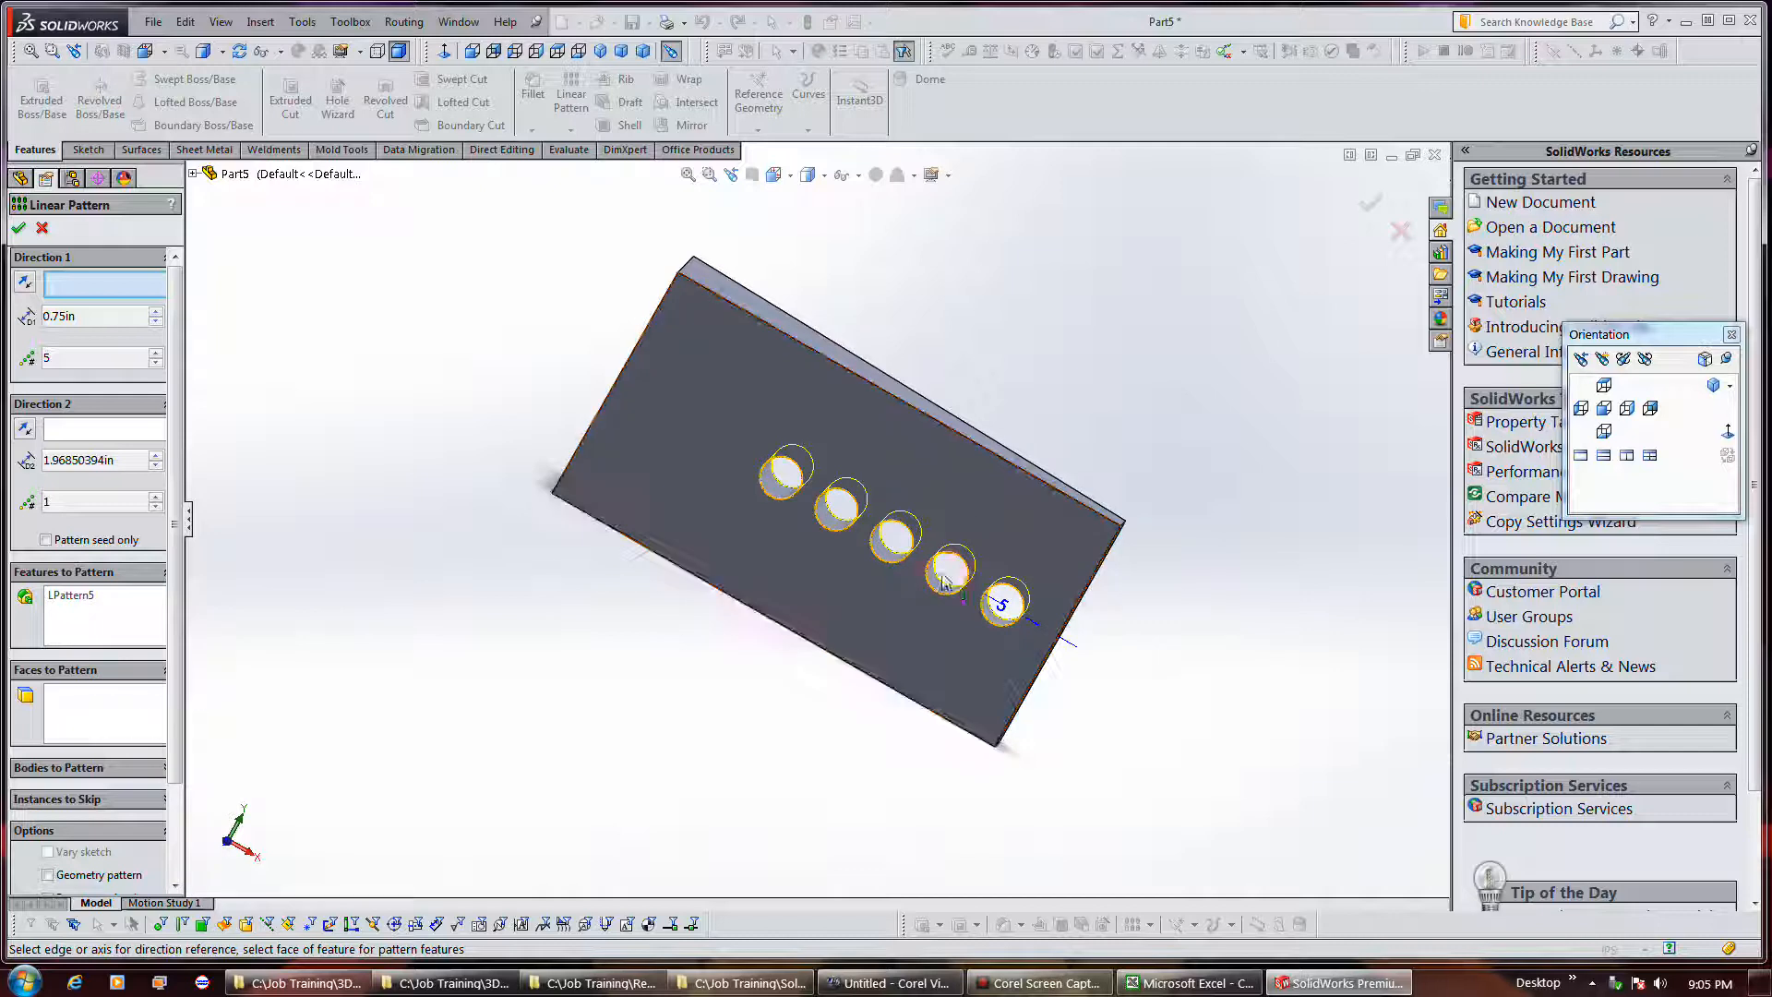
{"action": "middle_click_drag", "start_coordinate": [996, 337], "coordinate": [877, 447]}
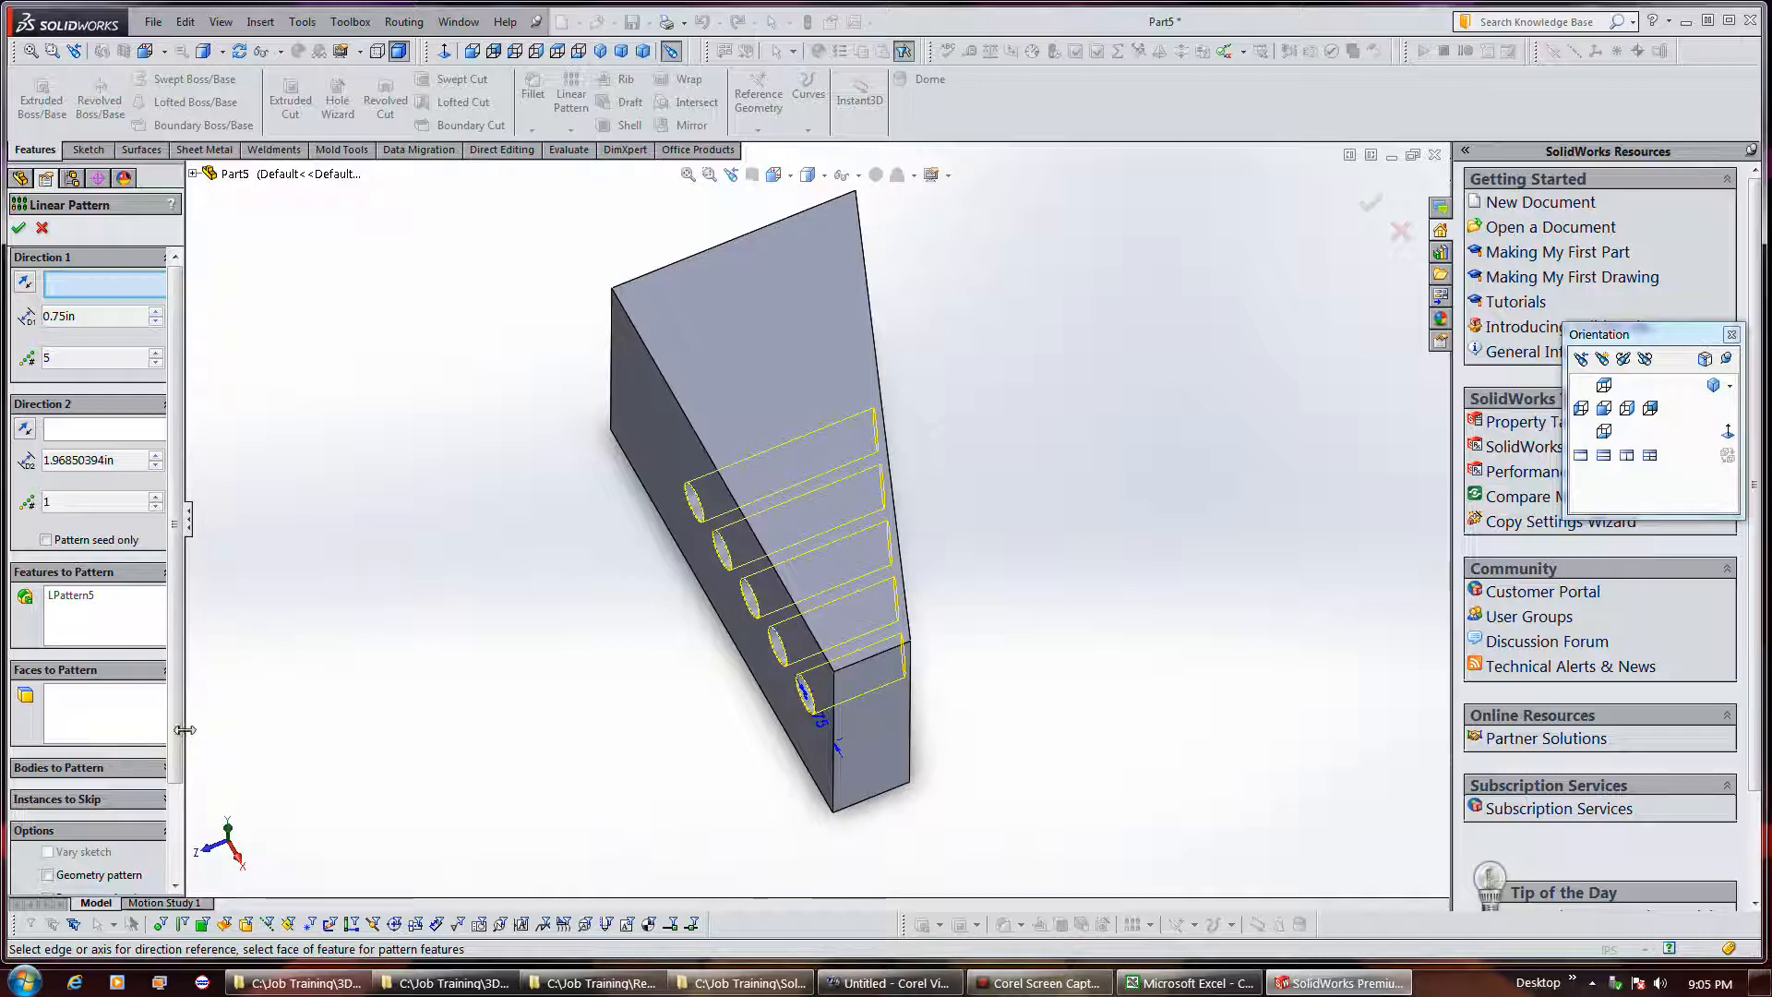
{"action": "left_click_drag", "start_coordinate": [186, 730], "coordinate": [226, 730]}
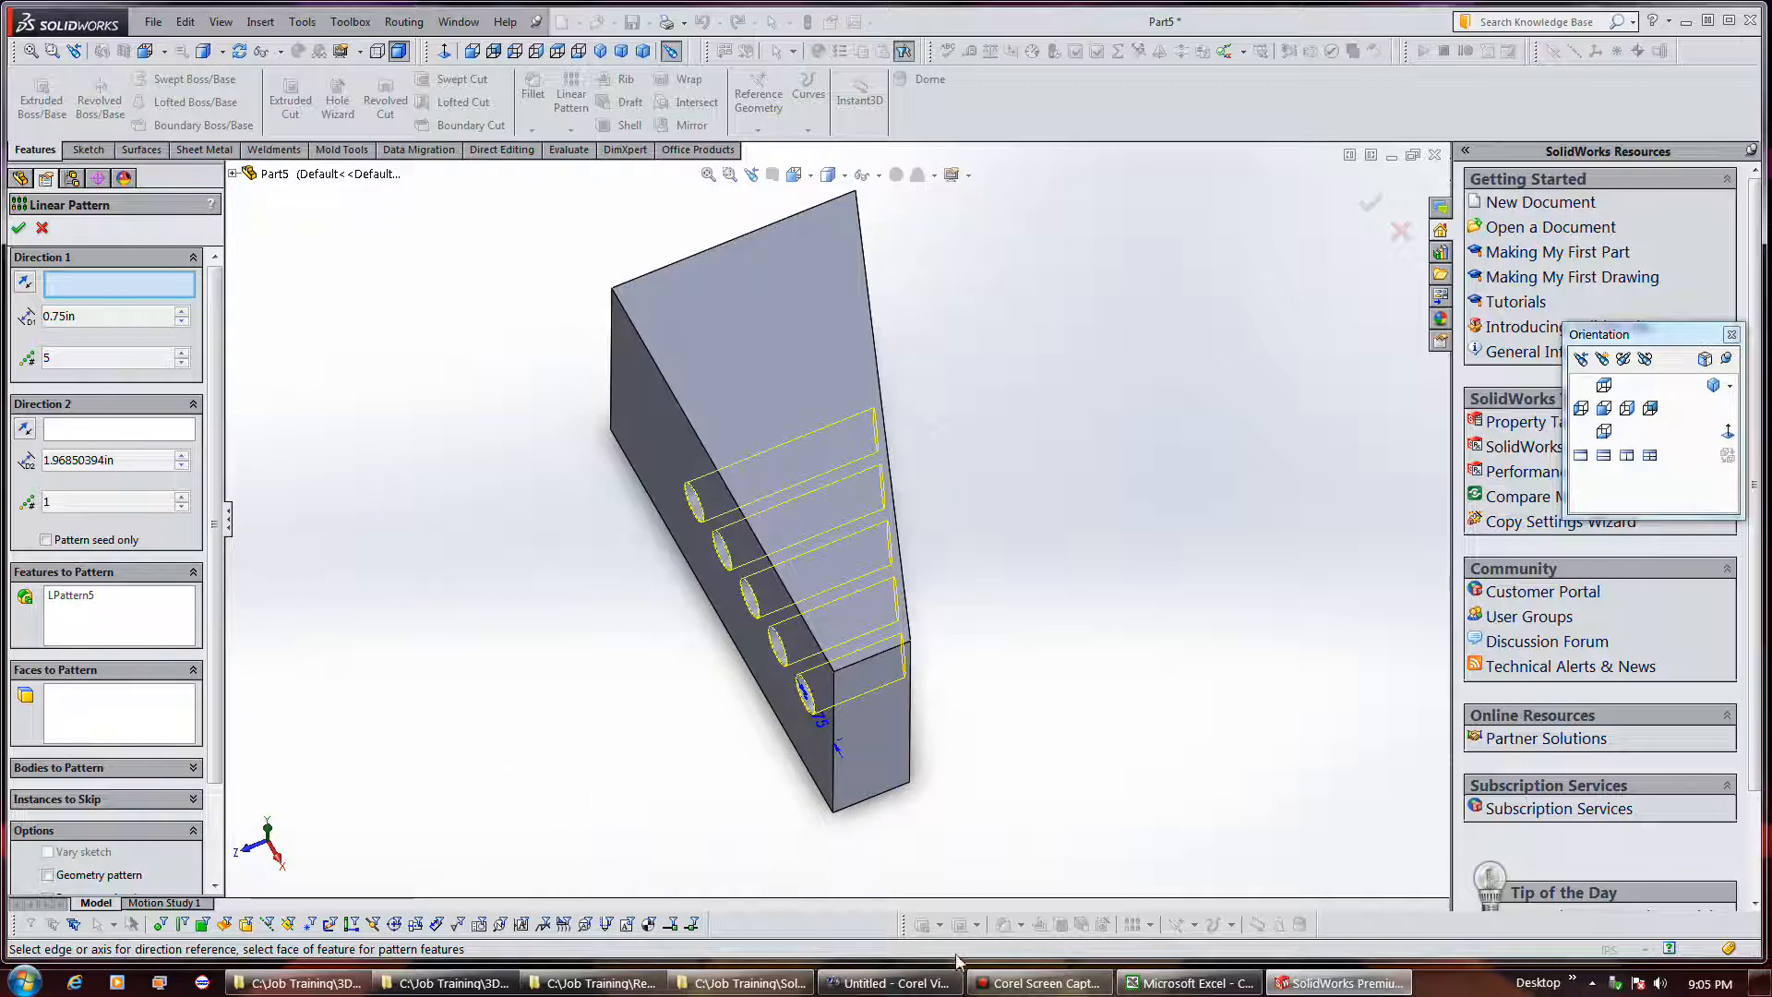
{"action": "mouse_move", "coordinate": [1023, 985]}
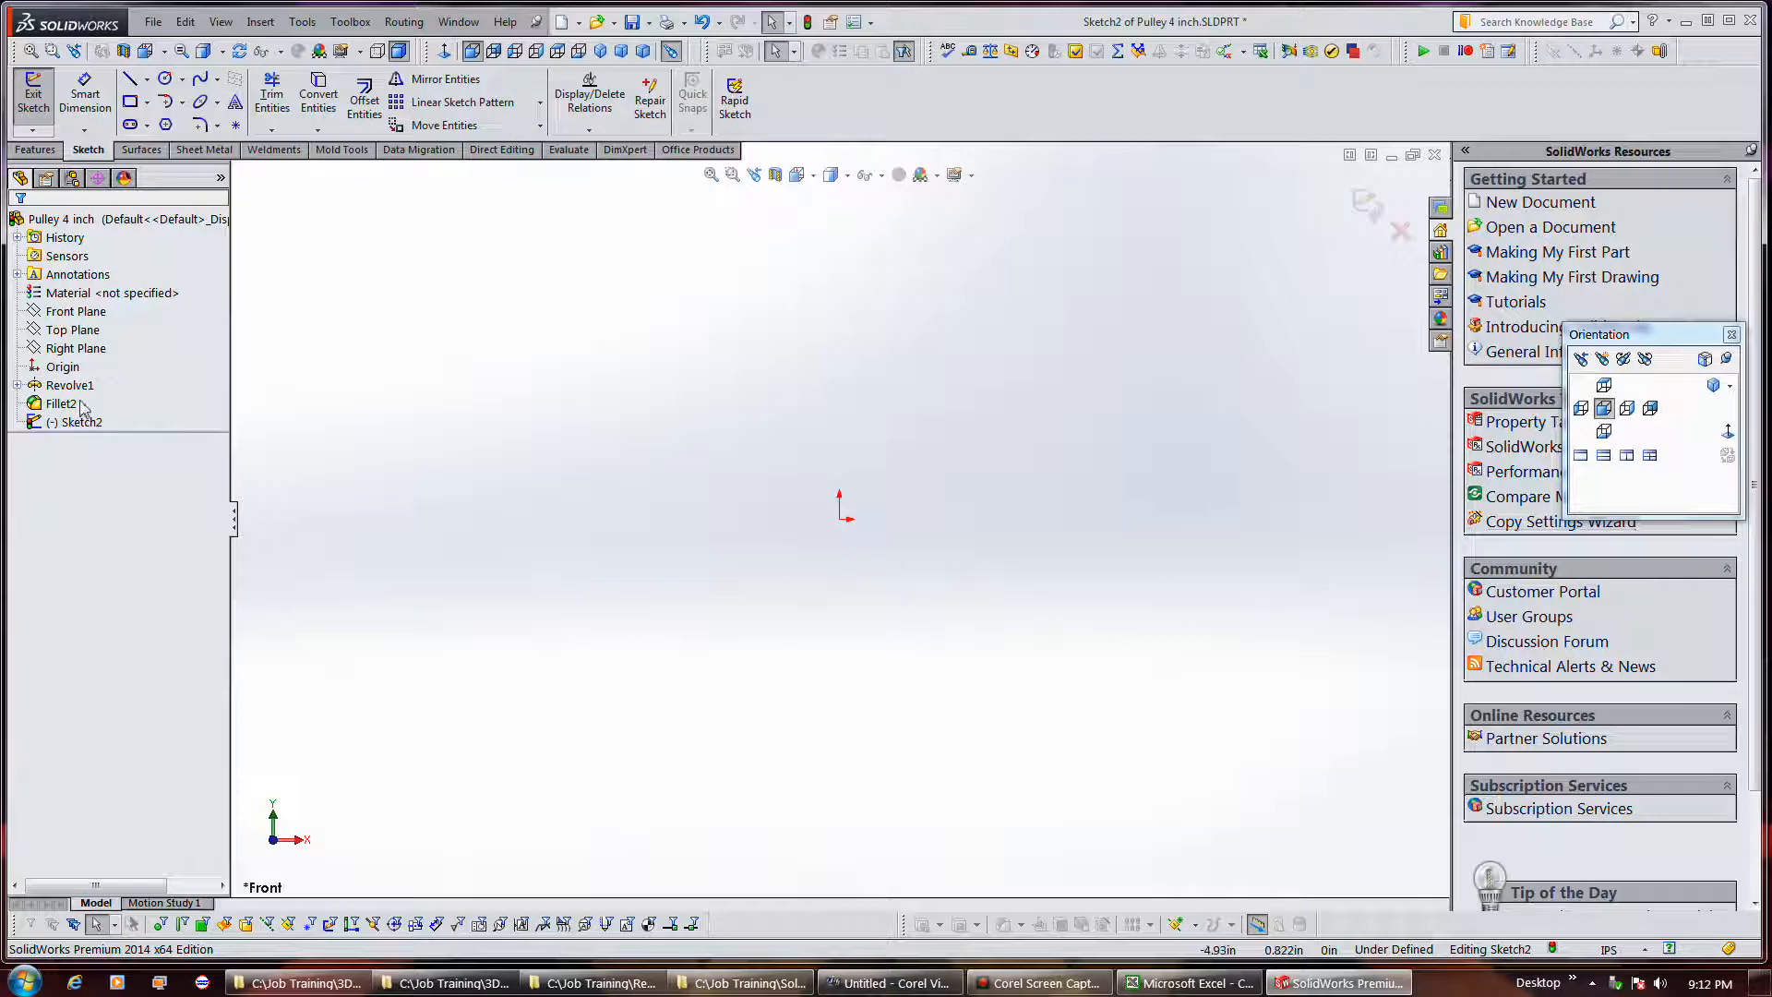
Show the hidden pulley body from its revolve feature, and hide it again from the fillet feature.
{"action": "right_click", "coordinate": [69, 385]}
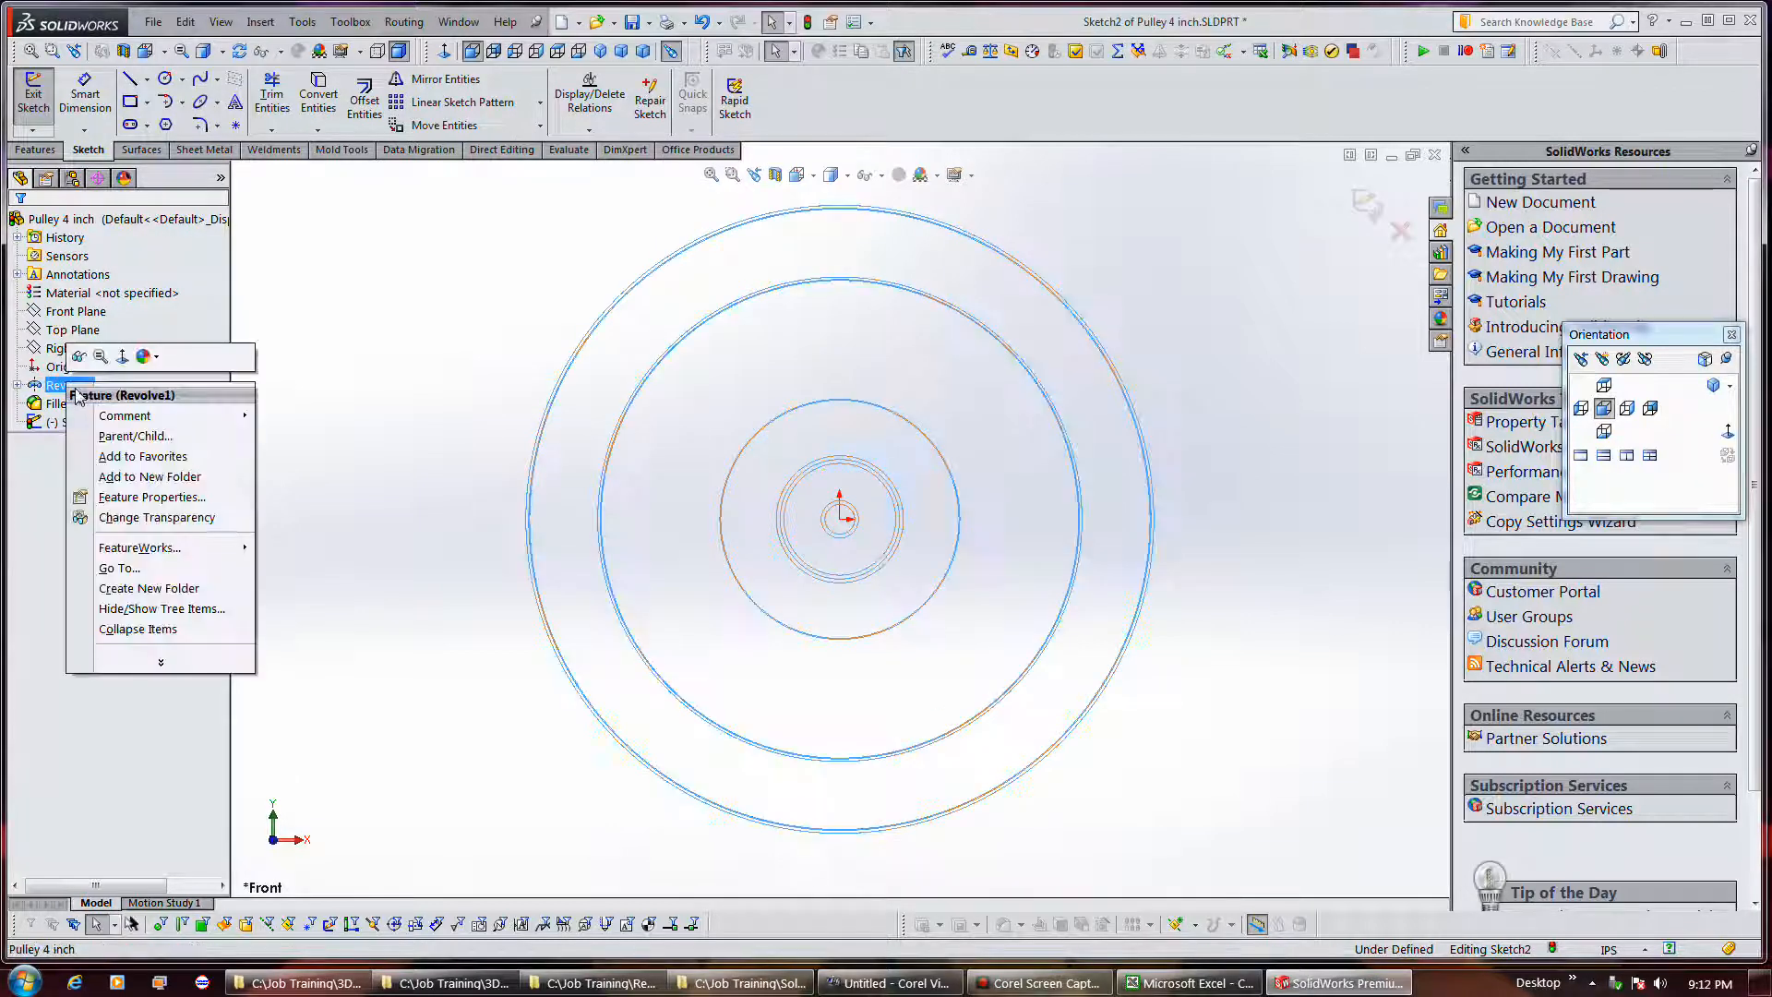
{"action": "left_click", "coordinate": [79, 358]}
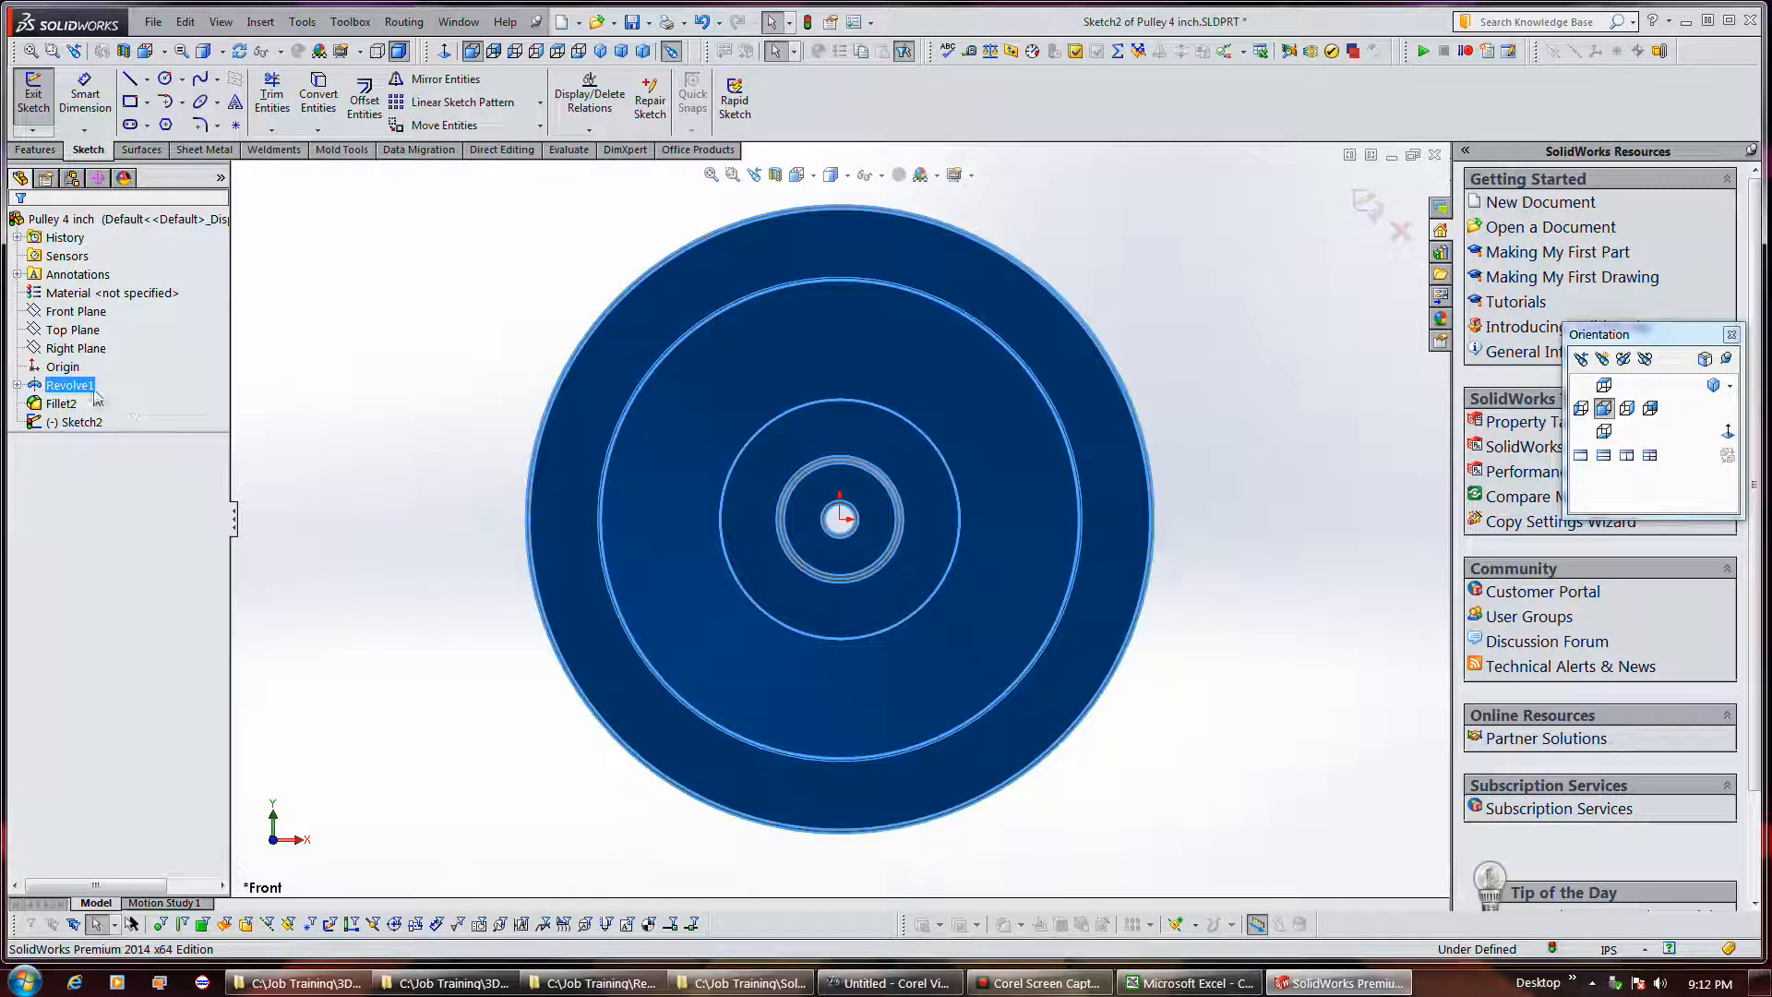
{"action": "left_click", "coordinate": [358, 413]}
{"action": "right_click", "coordinate": [85, 395]}
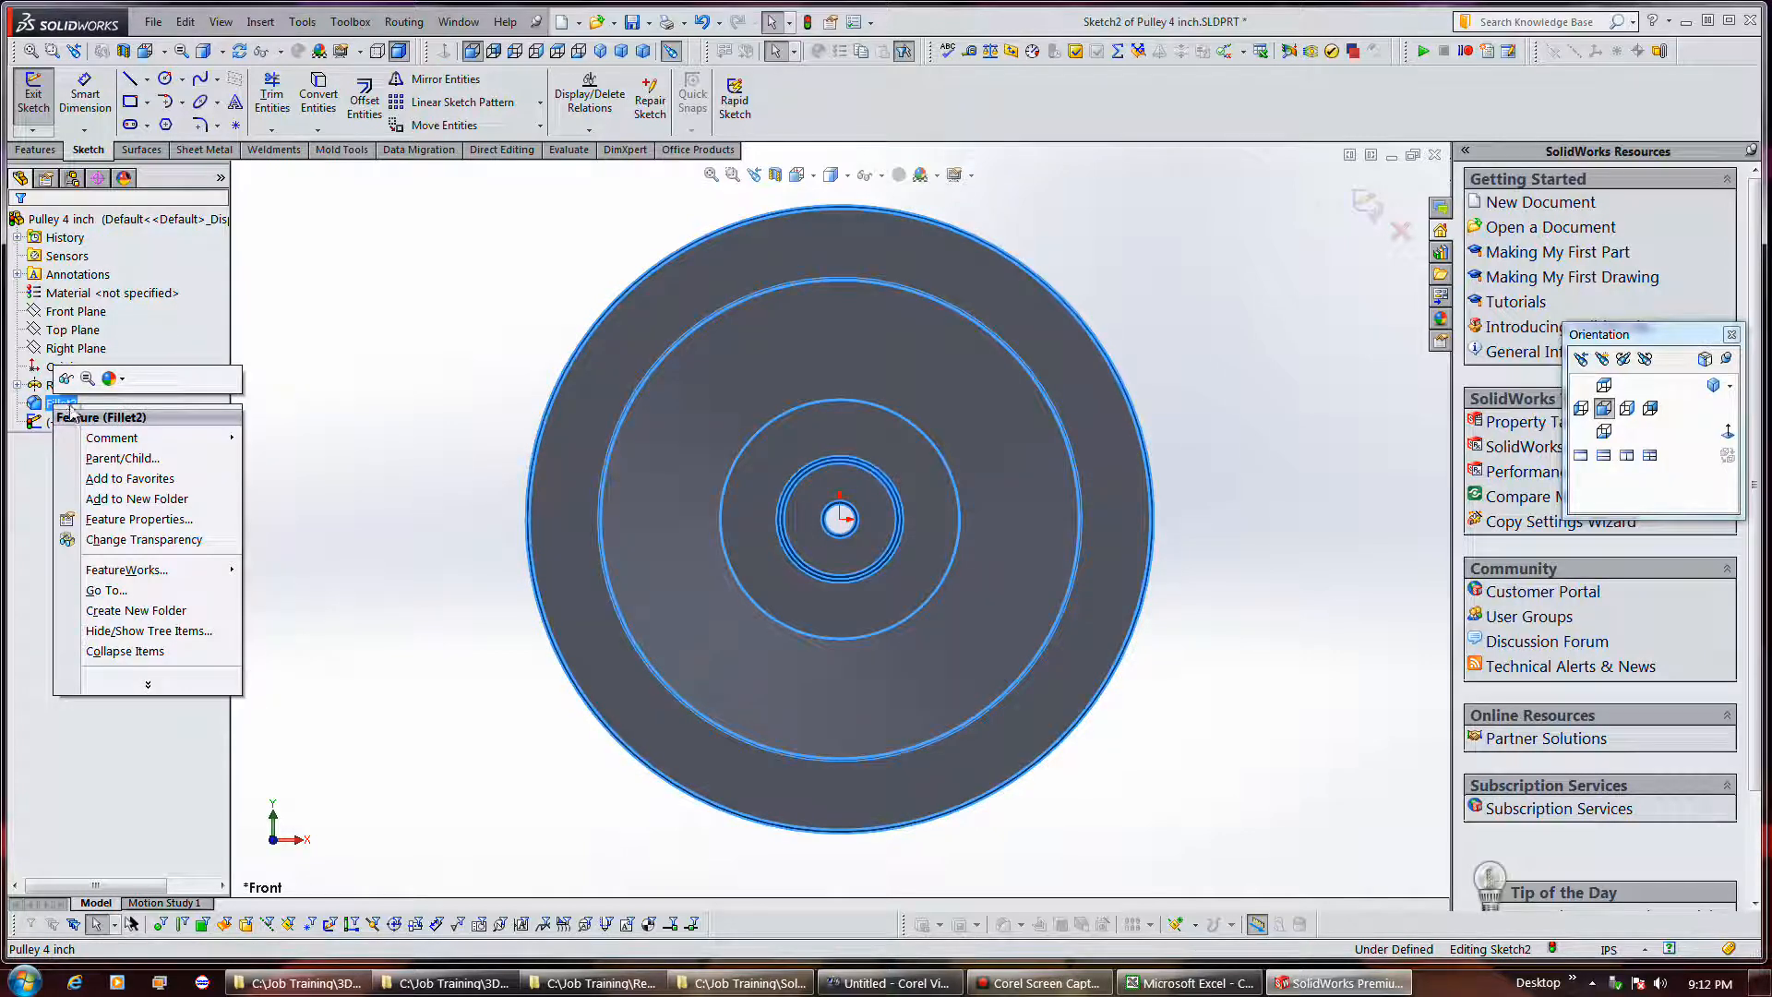
{"action": "left_click", "coordinate": [74, 403]}
{"action": "left_click", "coordinate": [308, 422]}
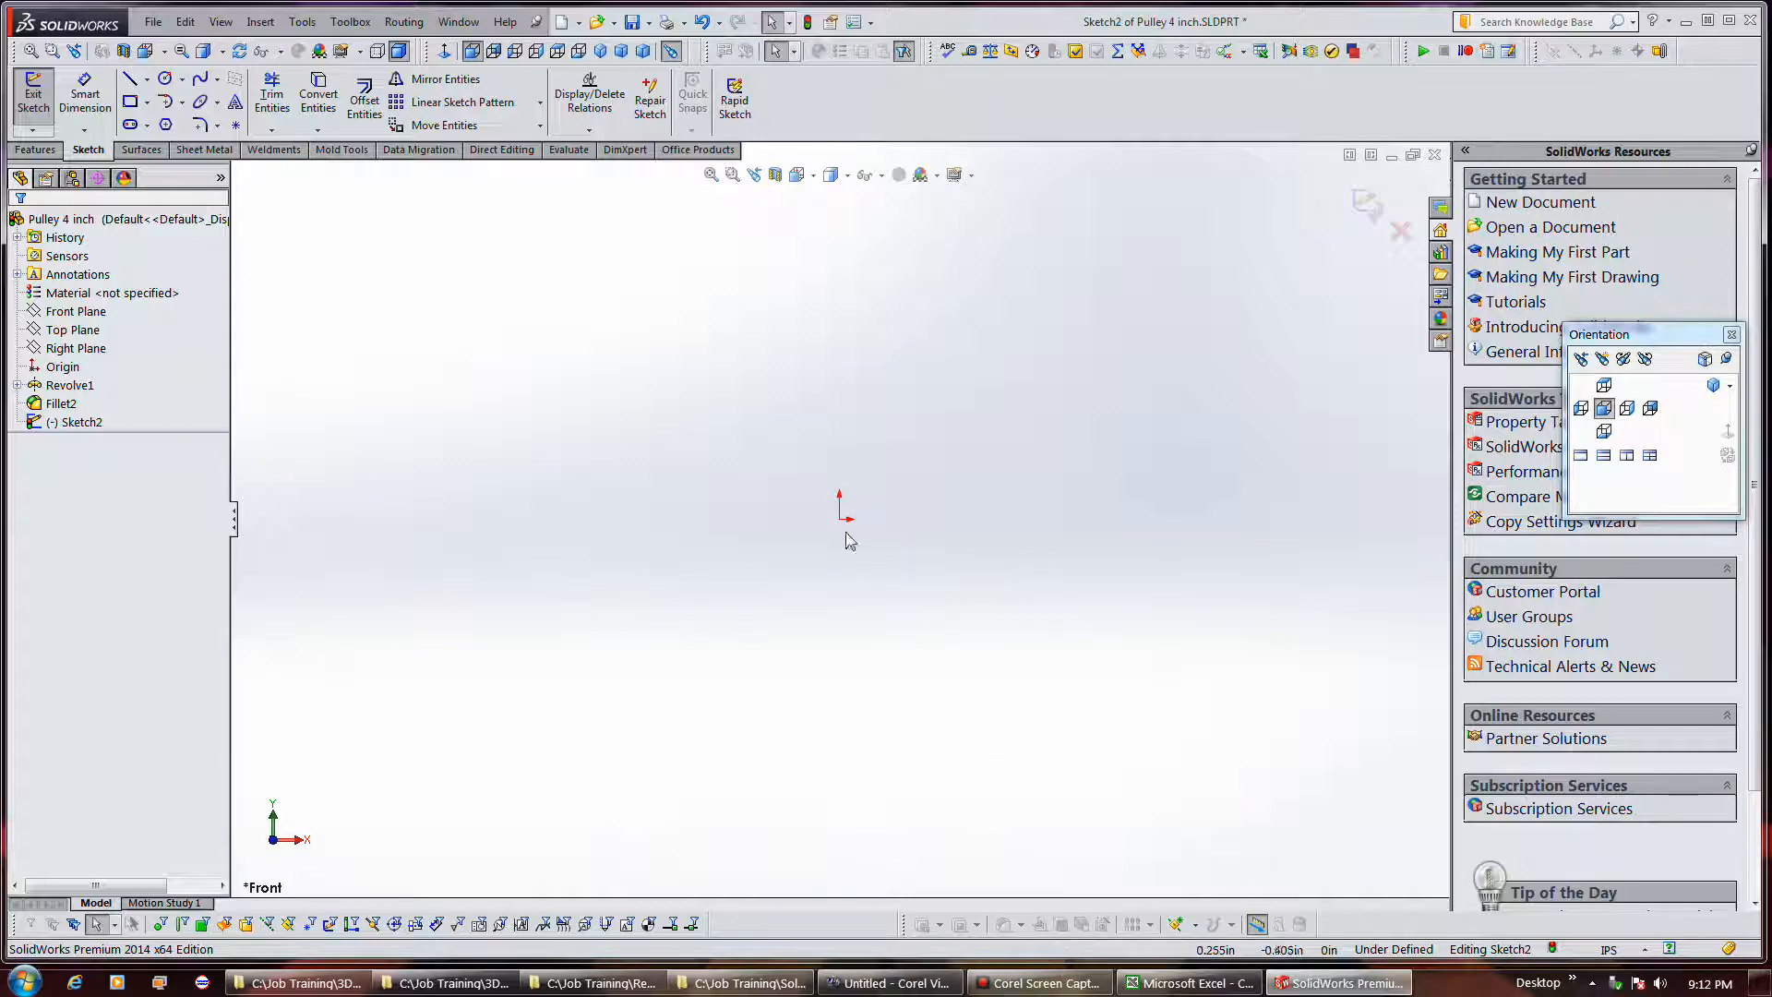
Sketch a horizontal line about 1.52 in long from the origin in the negative X direction.
{"action": "left_click", "coordinate": [130, 78]}
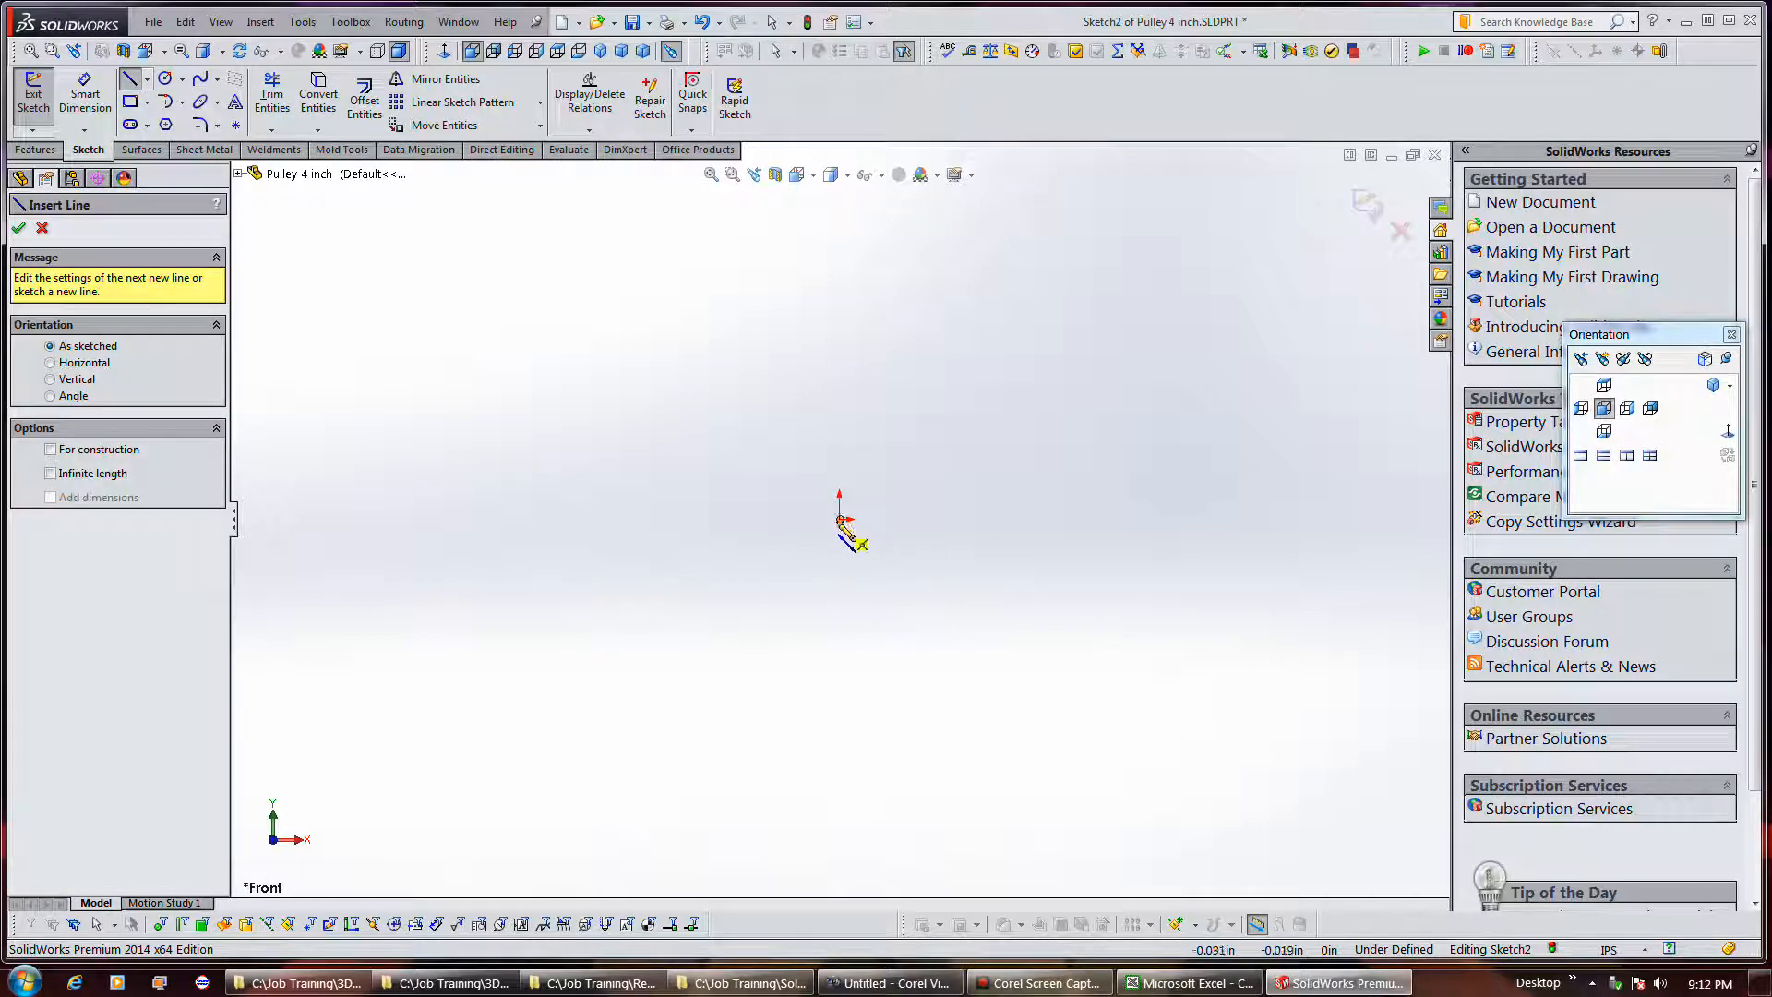
{"action": "left_click", "coordinate": [839, 520]}
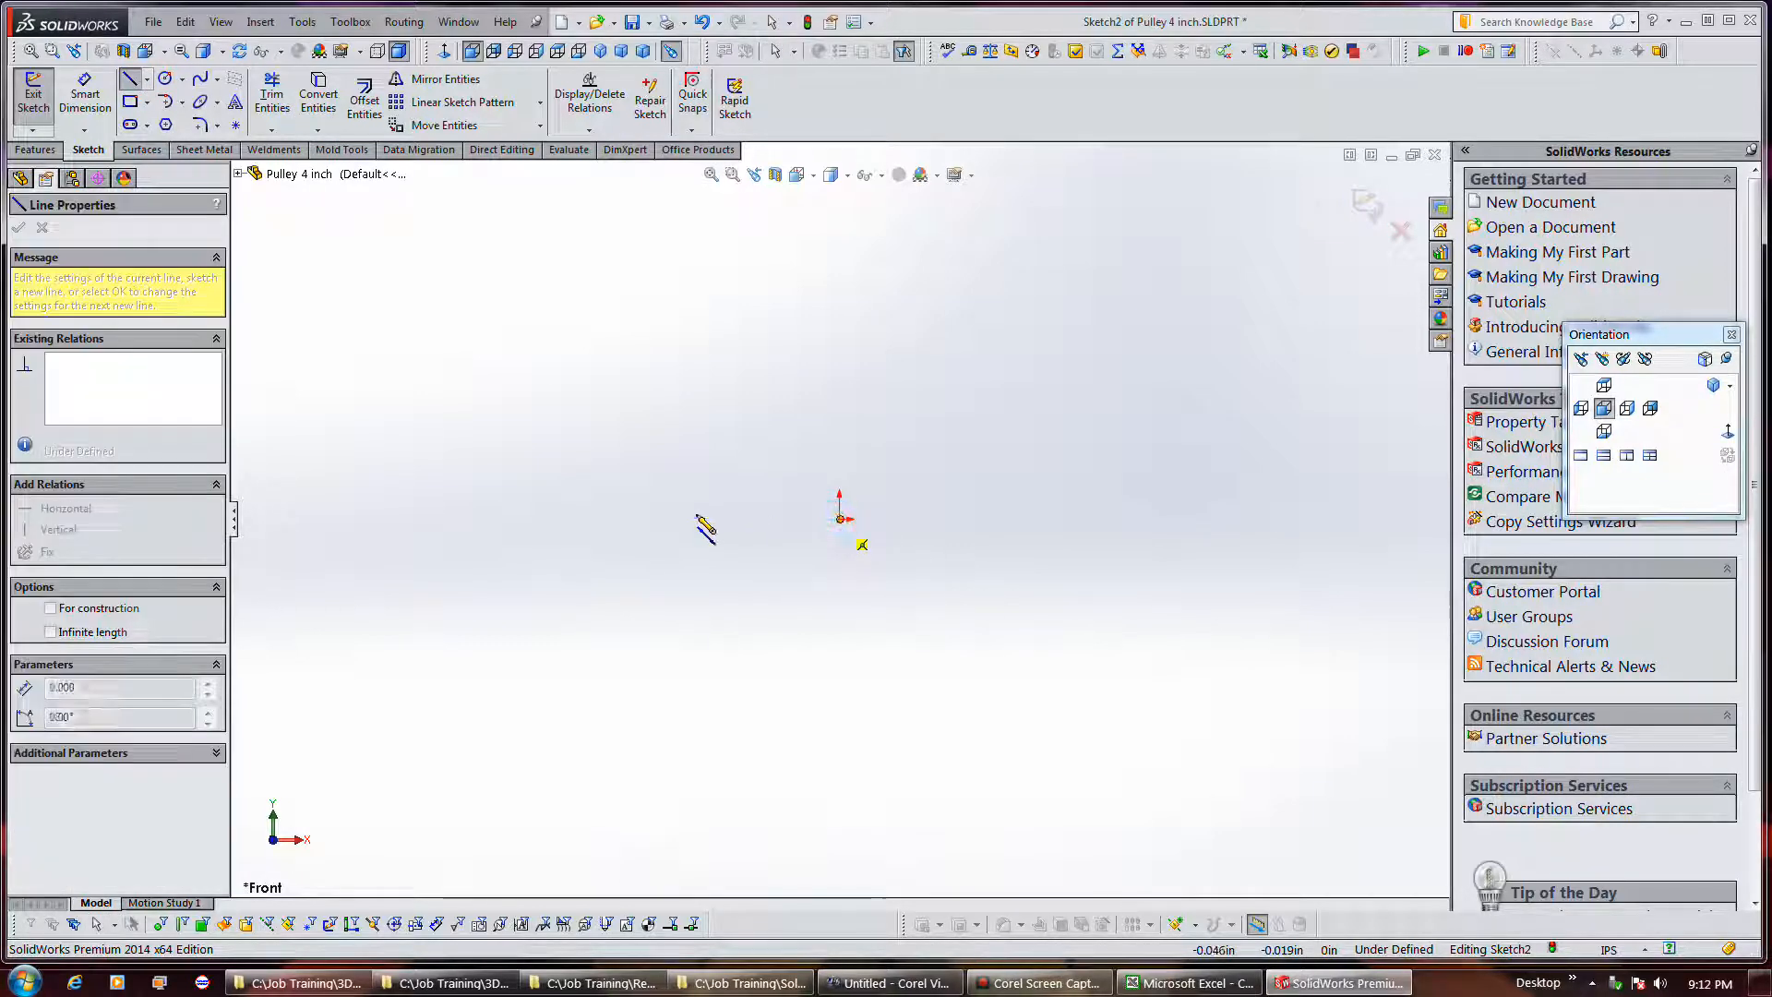
{"action": "left_click", "coordinate": [658, 519]}
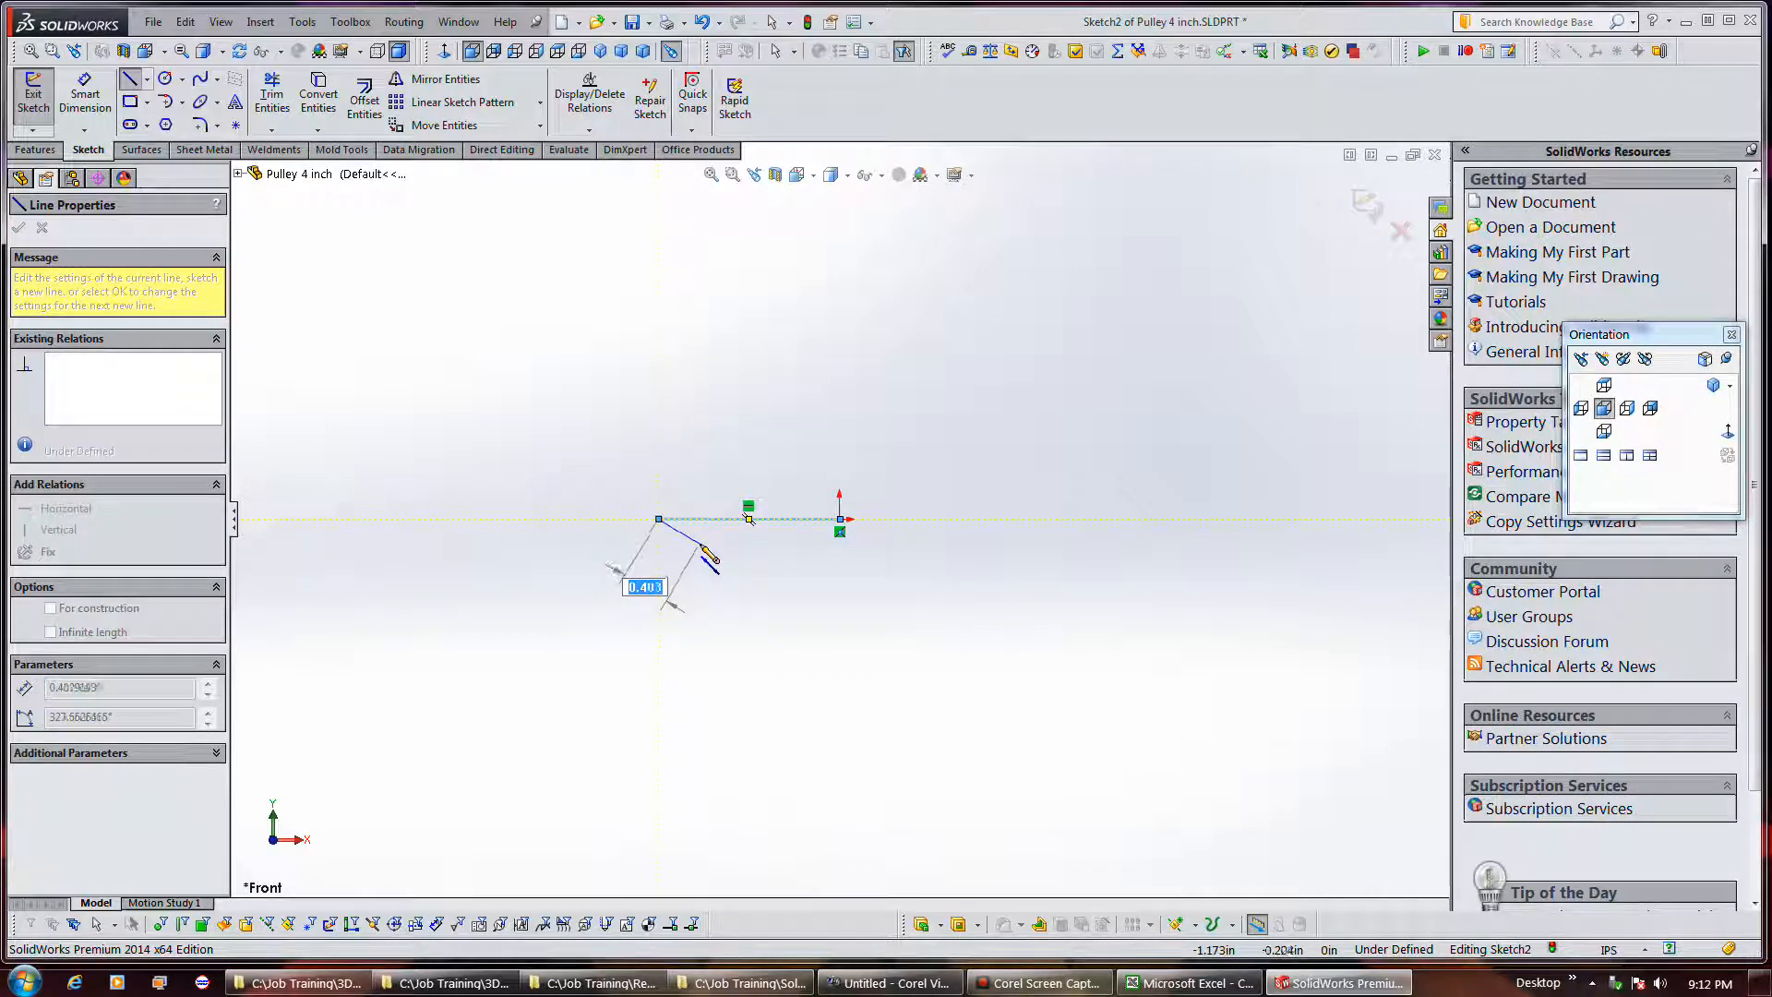
{"action": "key", "text": "Escape"}
{"action": "right_click", "coordinate": [735, 527]}
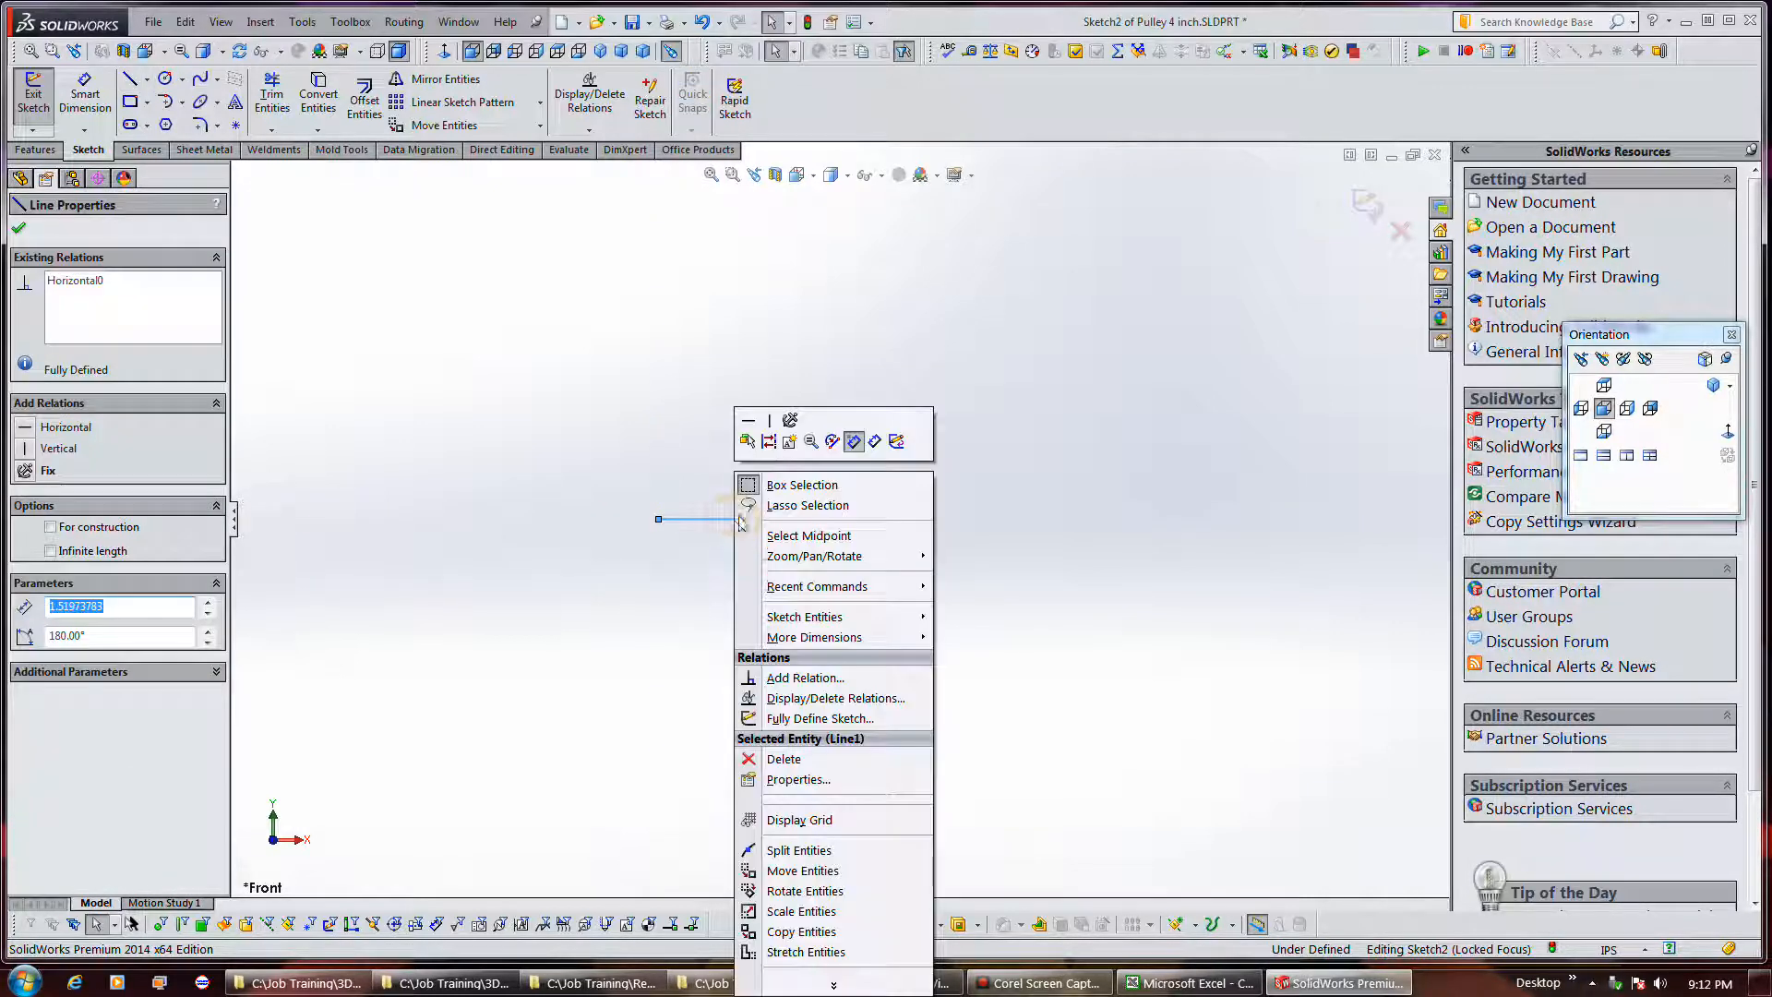
{"action": "left_click", "coordinate": [771, 451]}
Circular-pattern Cut-Extrude1 and Fillet3 about the pulley's circular edge, 3 equally spaced instances over 360 degrees with Geometry pattern enabled, and inspect both sides.
{"action": "left_click", "coordinate": [852, 675]}
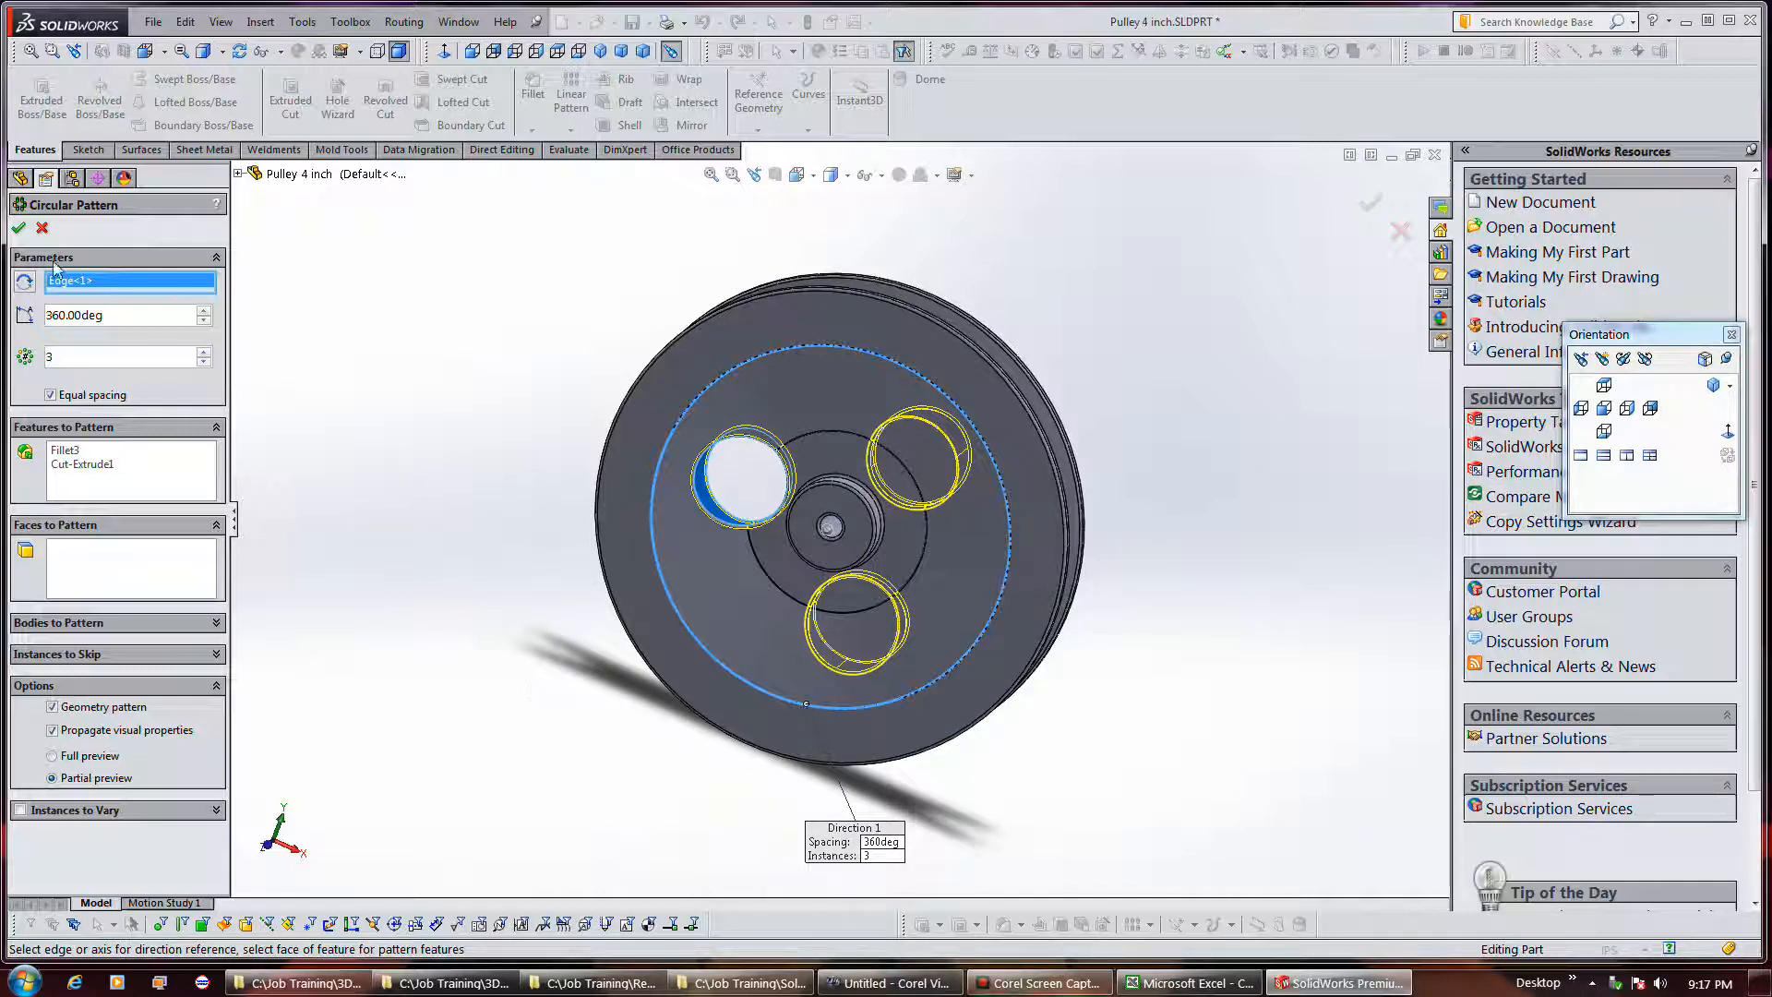
{"action": "left_click", "coordinate": [19, 228]}
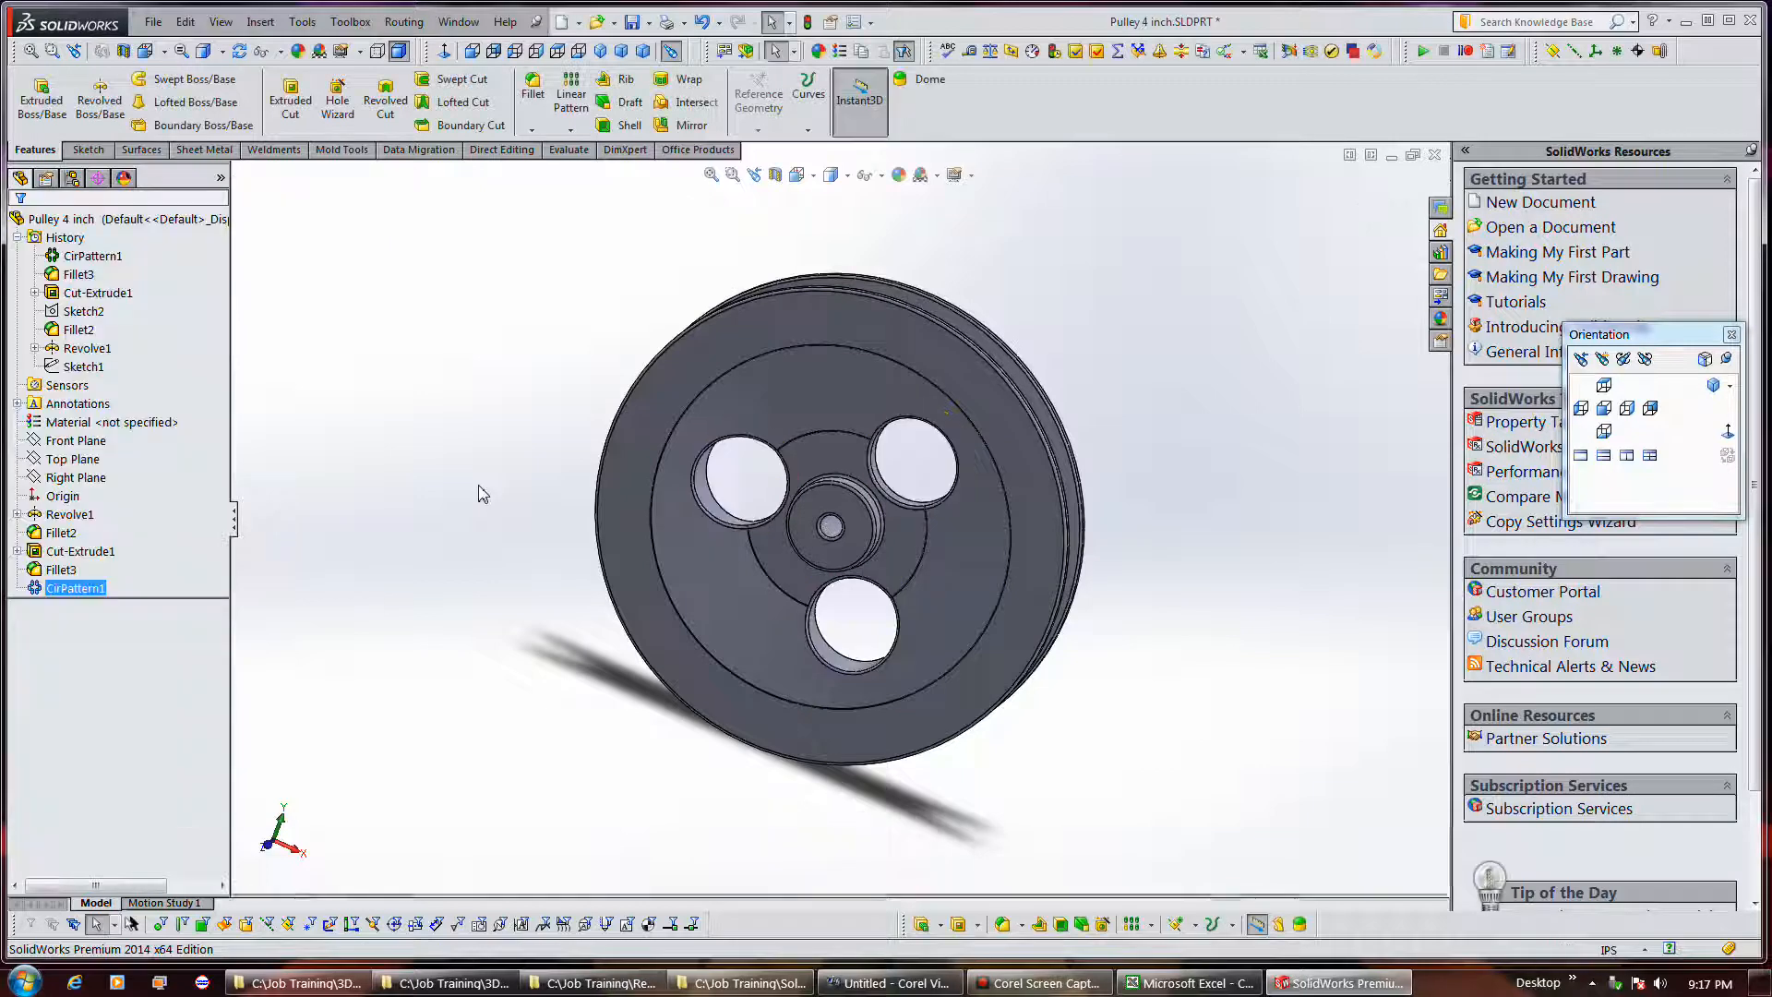
{"action": "middle_click_drag", "start_coordinate": [1113, 428], "coordinate": [850, 516]}
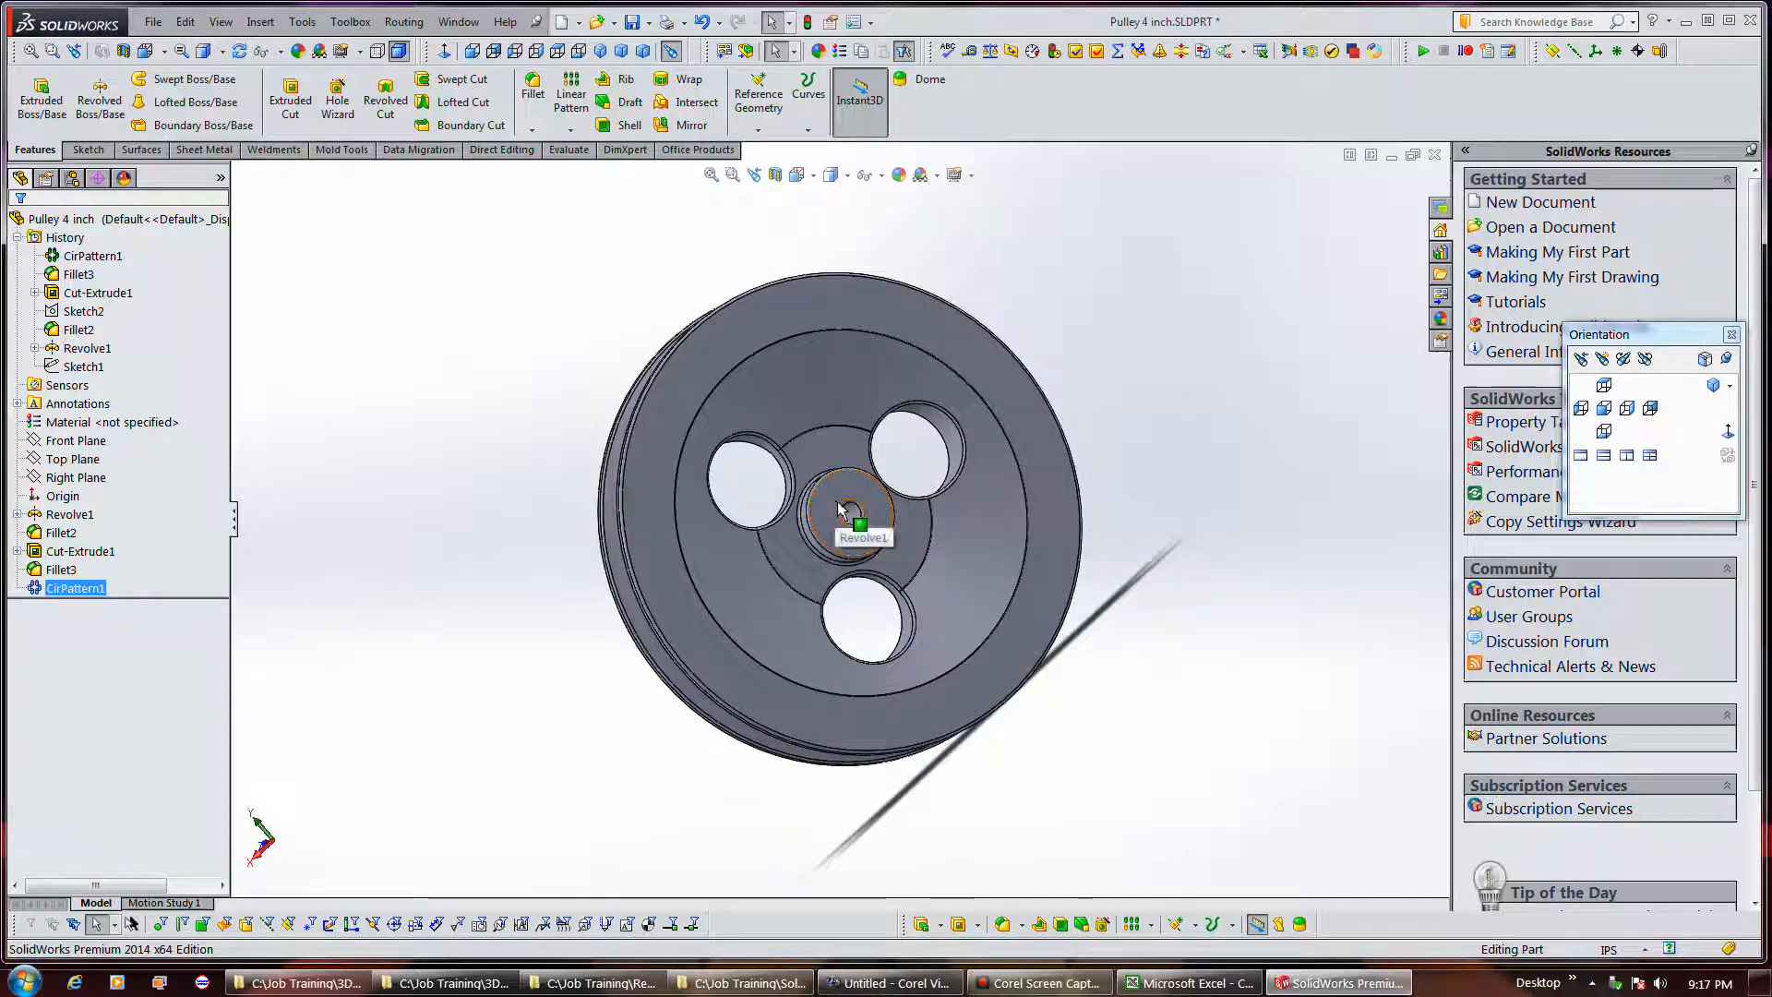